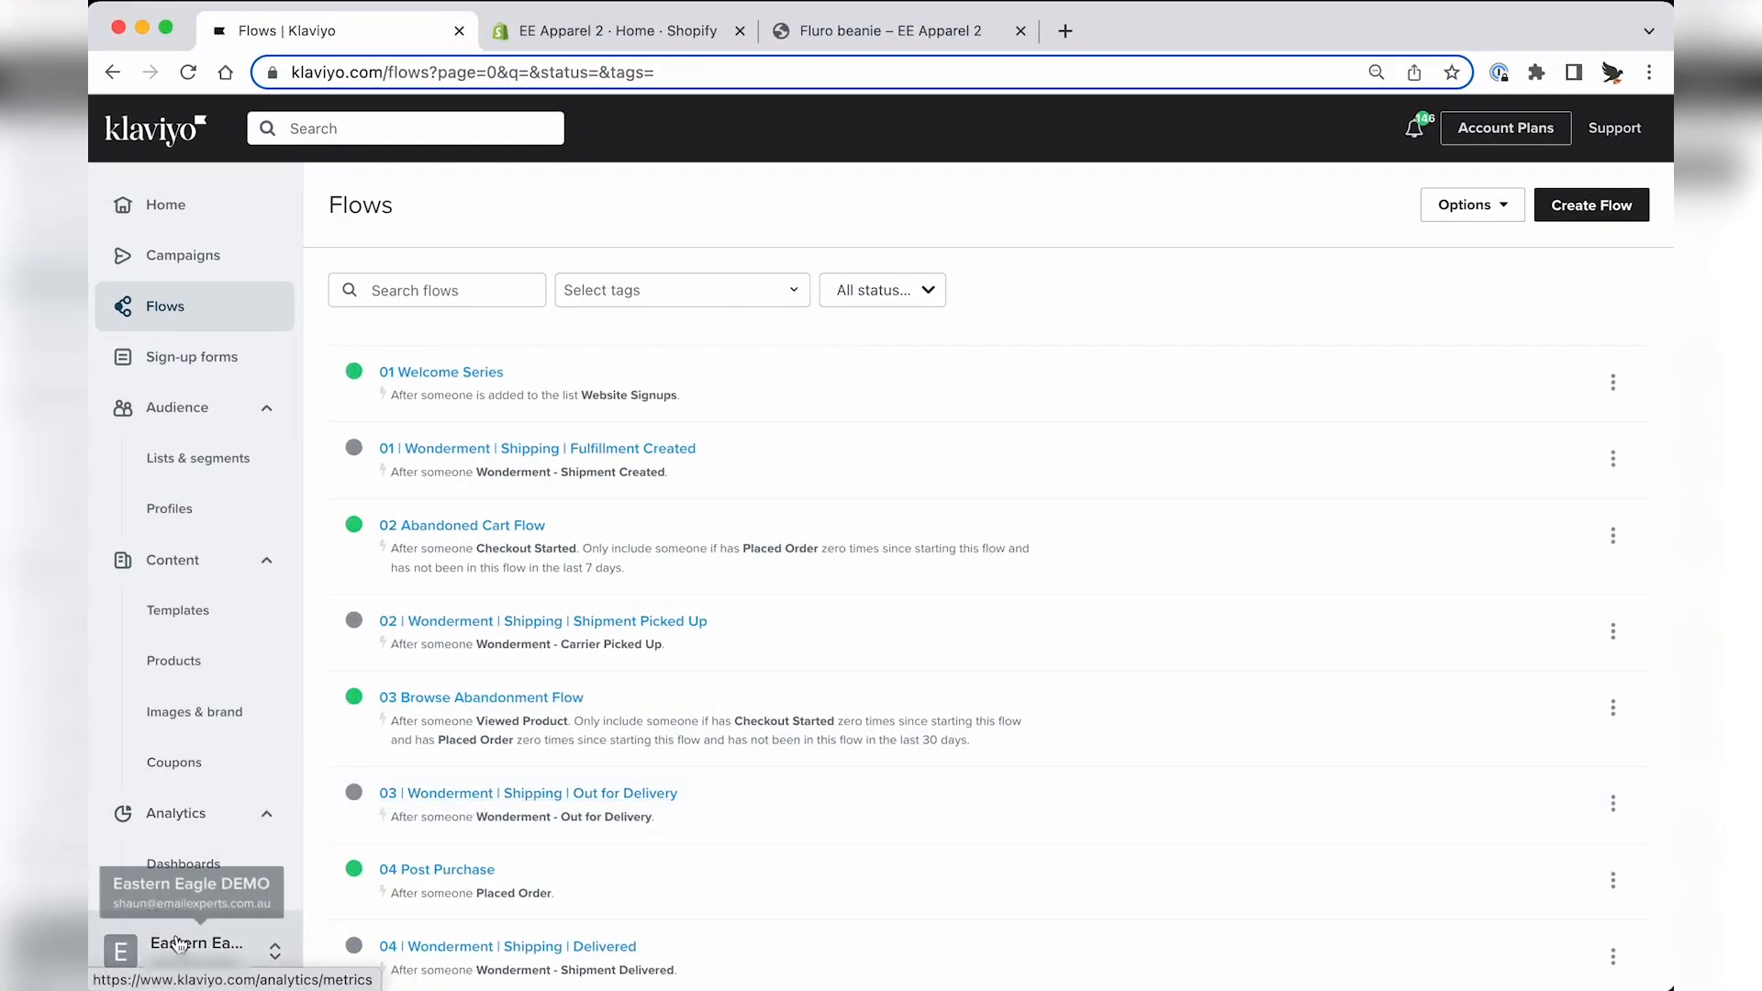
Open the Shopify integration's settings from the enabled integrations and check the Klaviyo App Embed status under Onsite Tracking.
{"action": "left_click", "coordinate": [178, 944]}
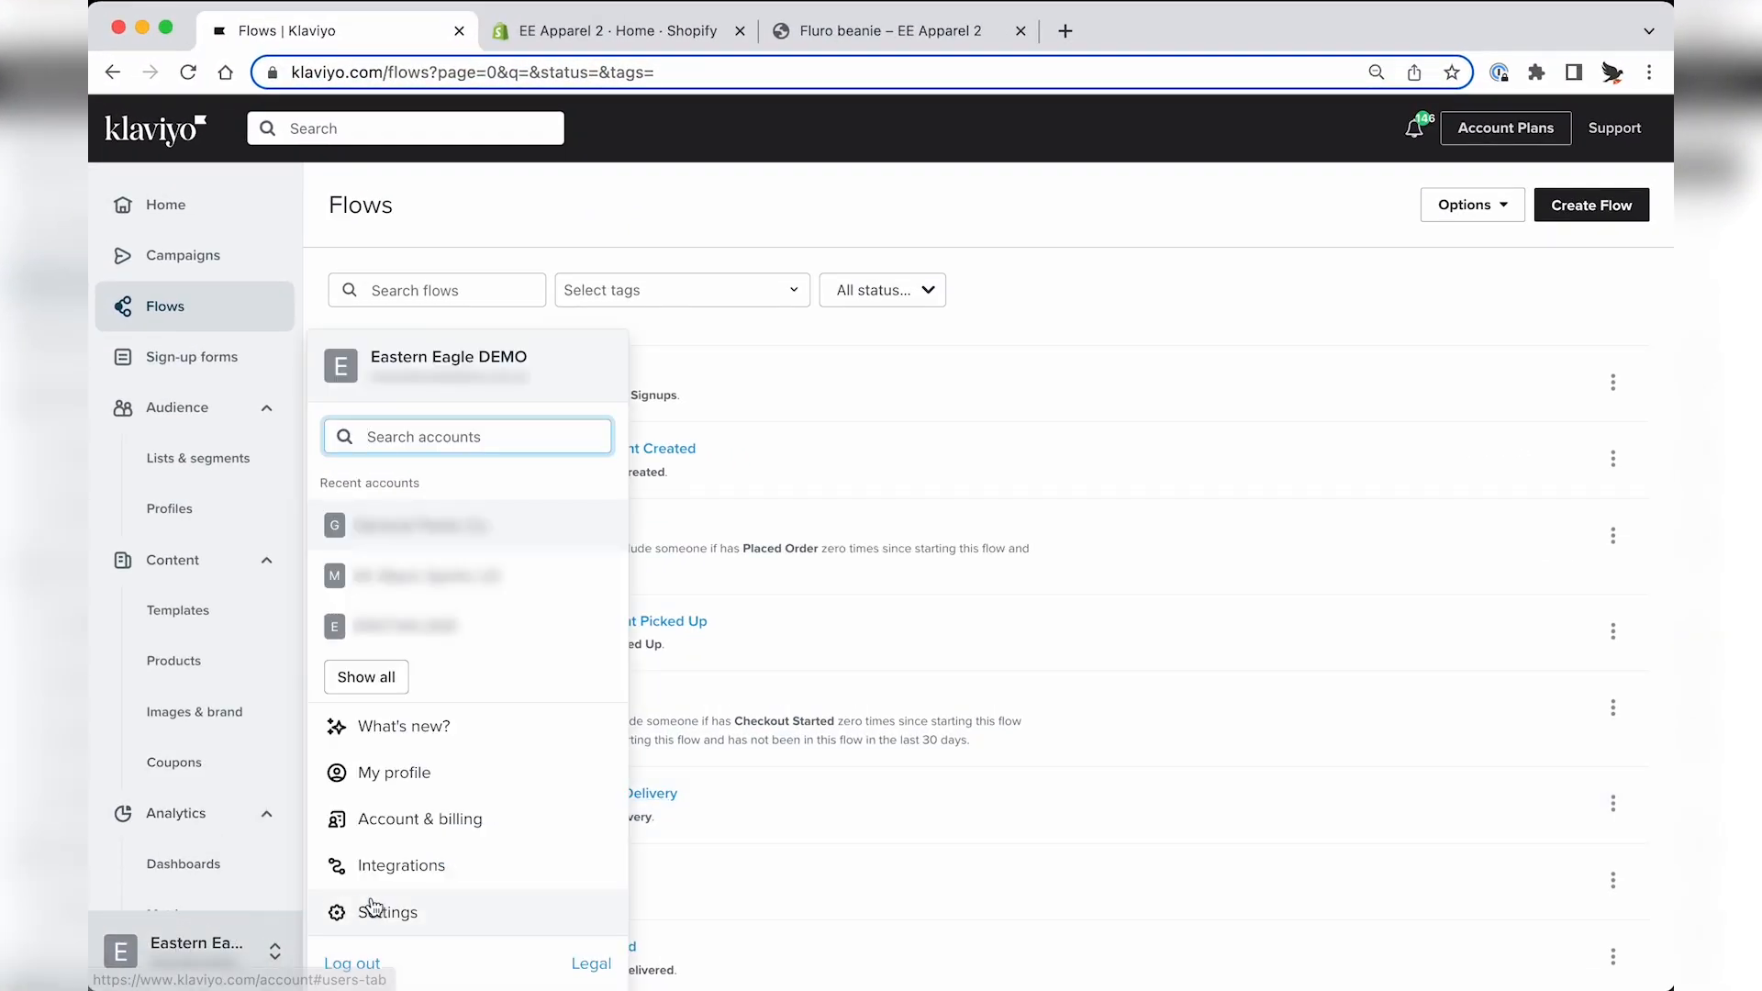
{"action": "left_click", "coordinate": [394, 871]}
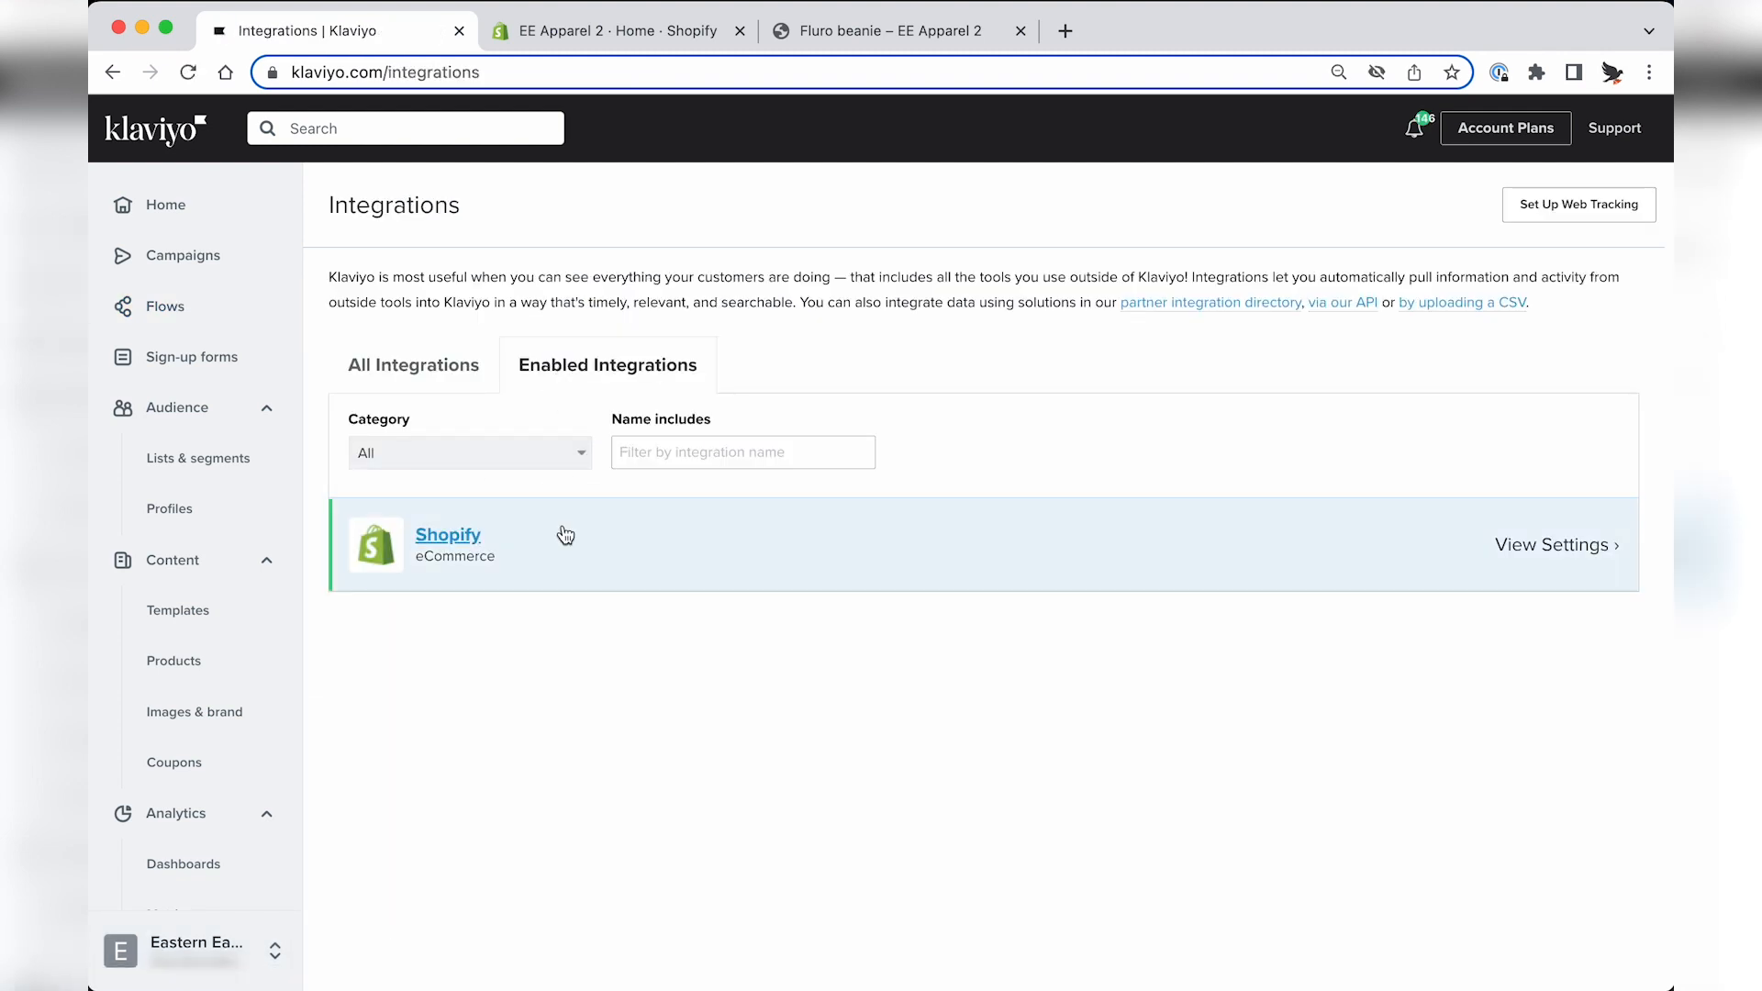
{"action": "left_click", "coordinate": [565, 552]}
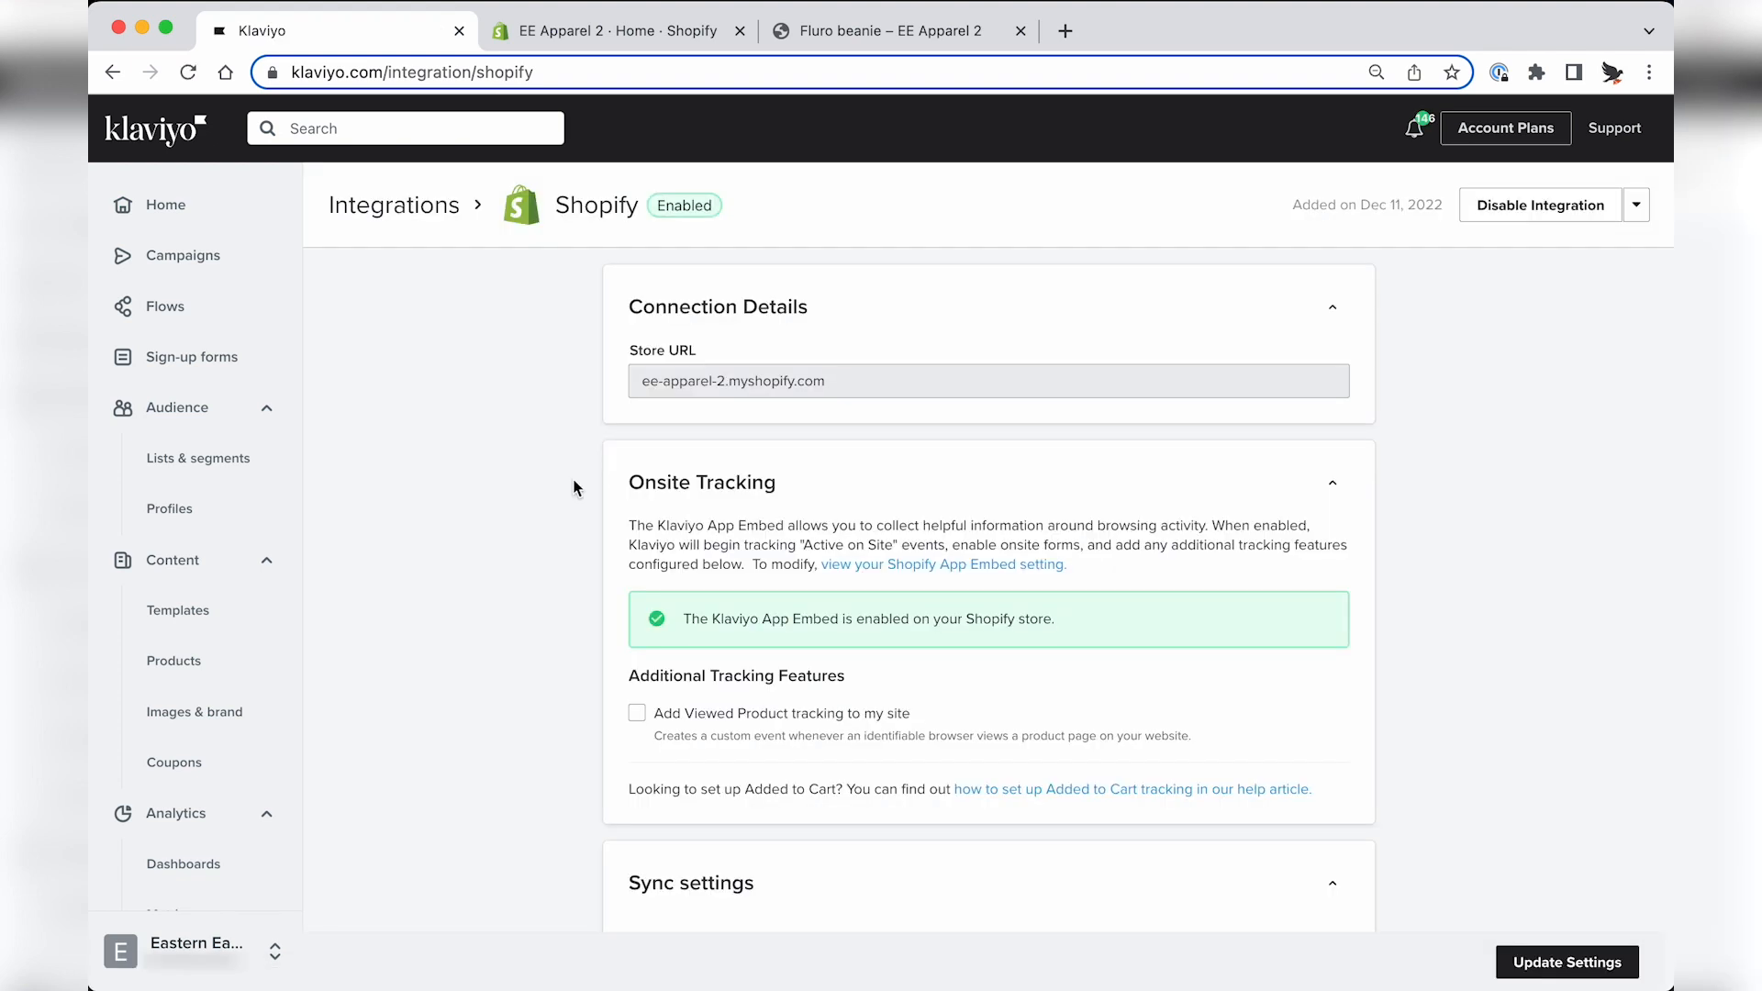
{"action": "left_click_drag", "start_coordinate": [685, 618], "coordinate": [707, 617]}
{"action": "left_click_drag", "start_coordinate": [707, 618], "coordinate": [1056, 620]}
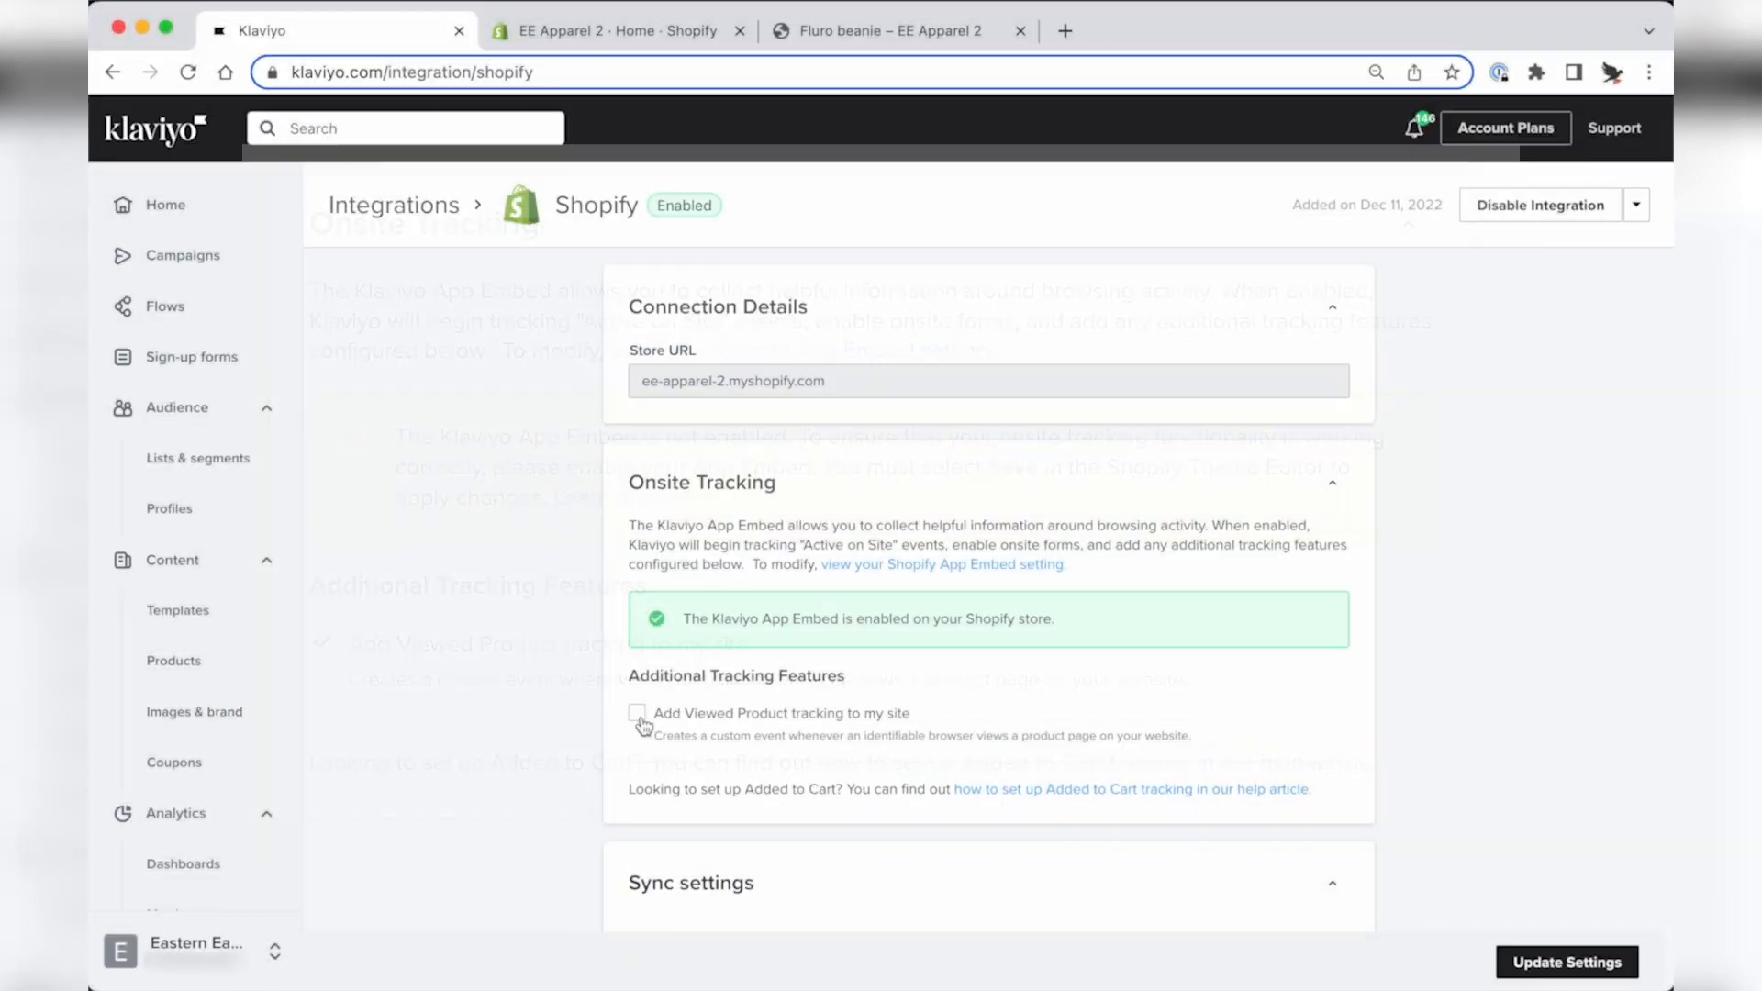
Turn on Viewed Product tracking for the Shopify store, confirm updating the integration and reload the page.
{"action": "left_click", "coordinate": [636, 714]}
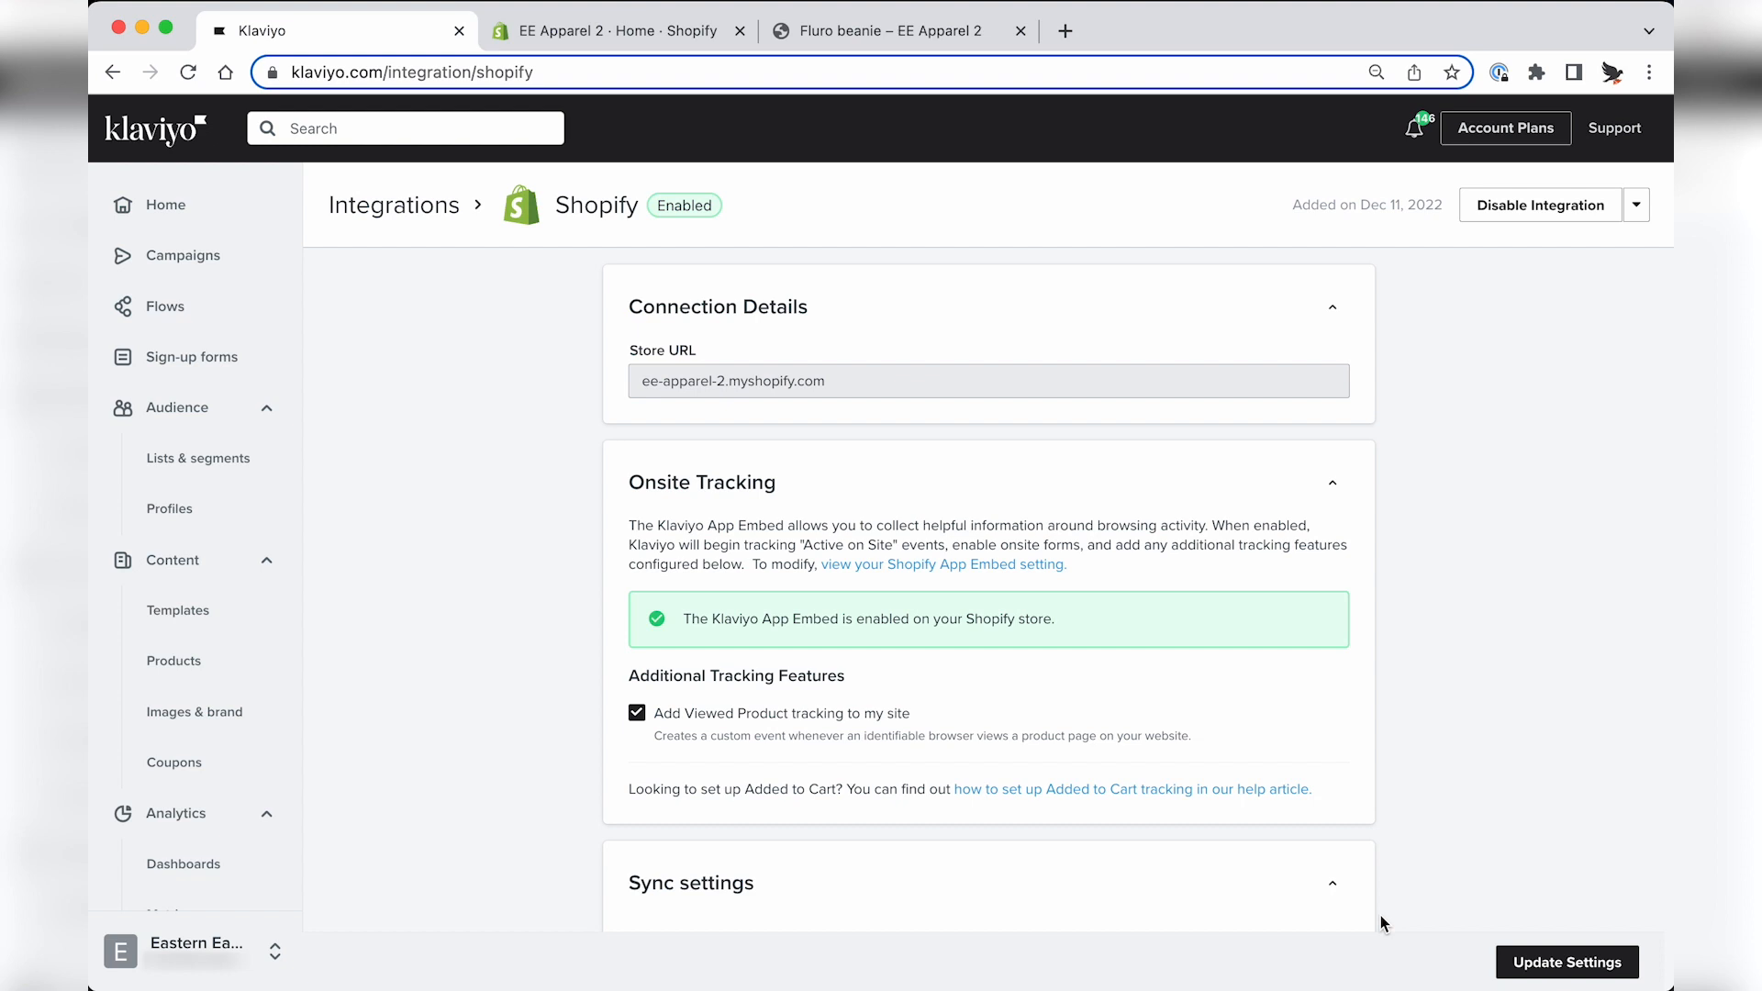
{"action": "left_click", "coordinate": [1533, 961]}
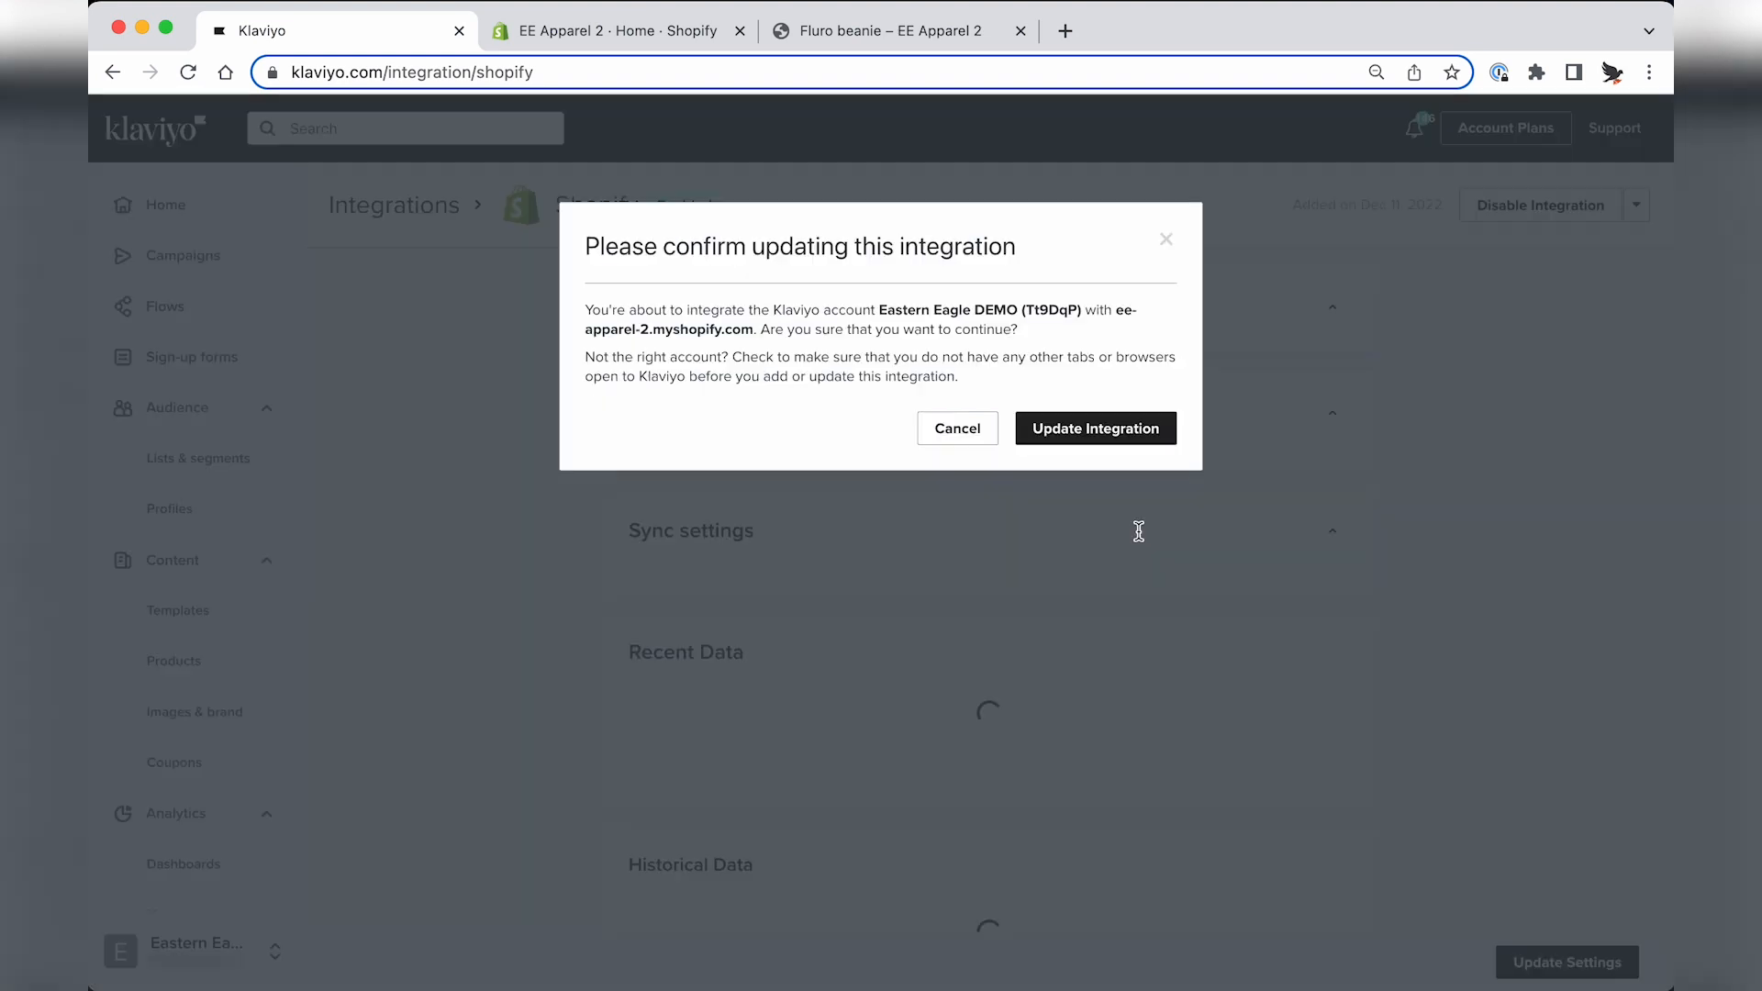
{"action": "left_click", "coordinate": [1084, 429]}
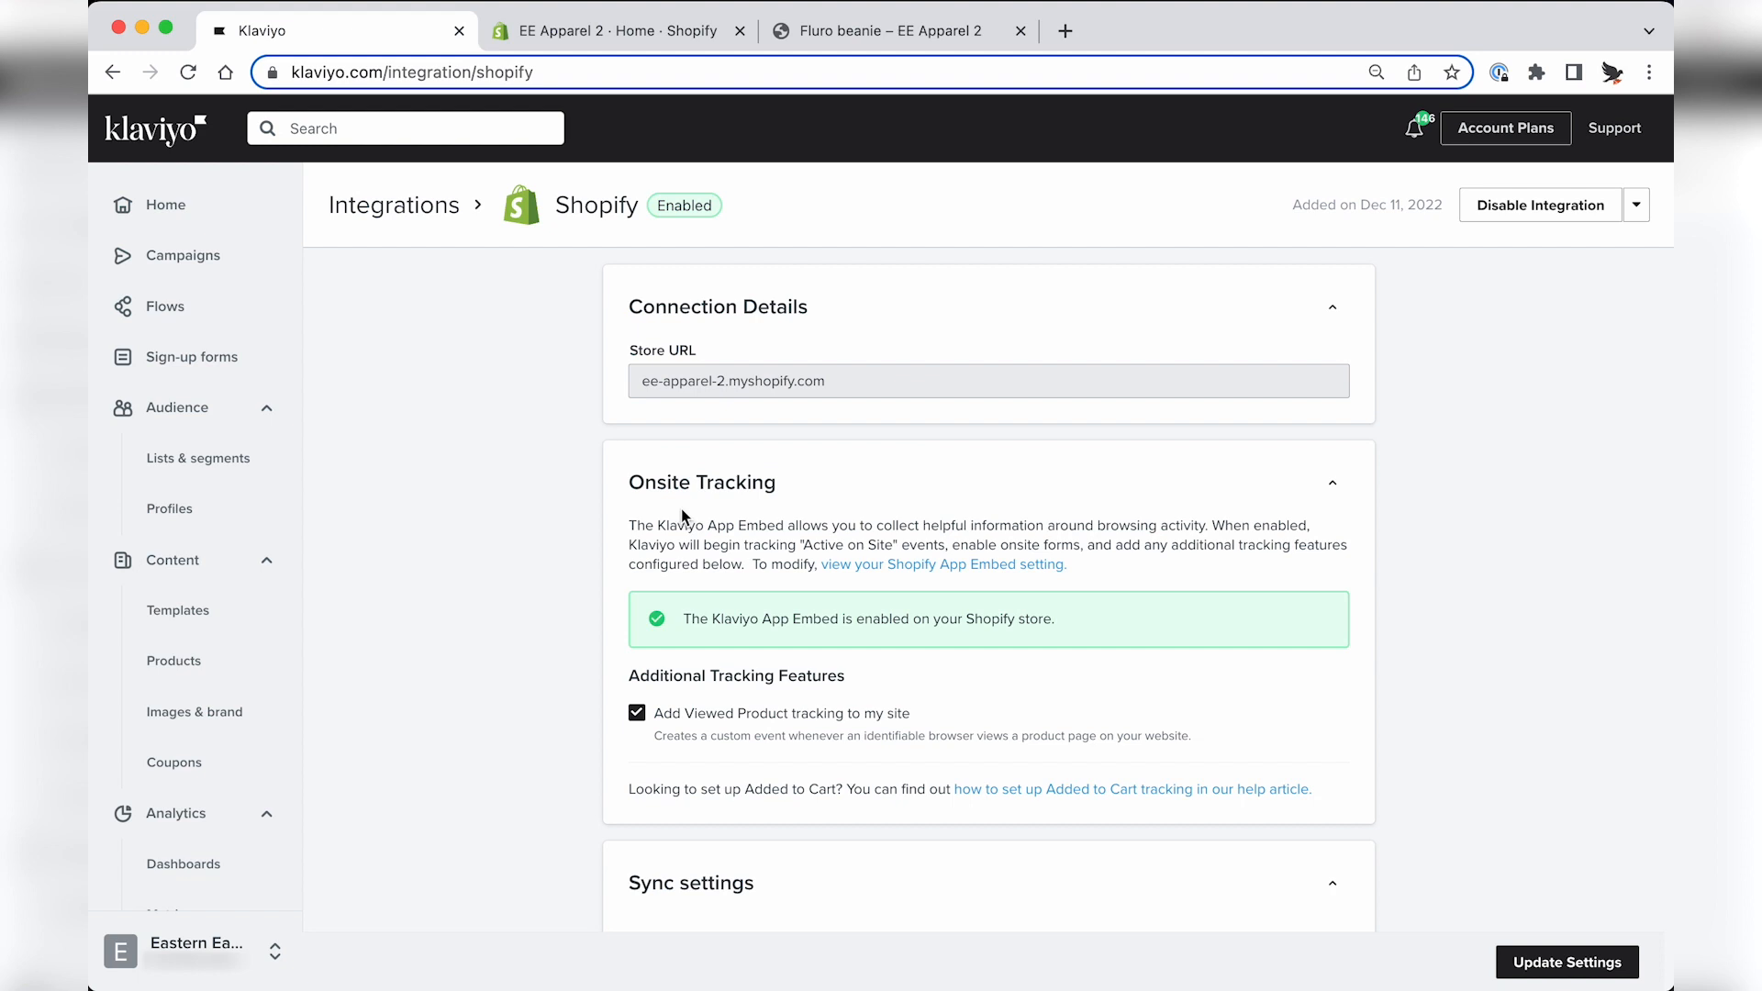
{"action": "key", "text": "super+r"}
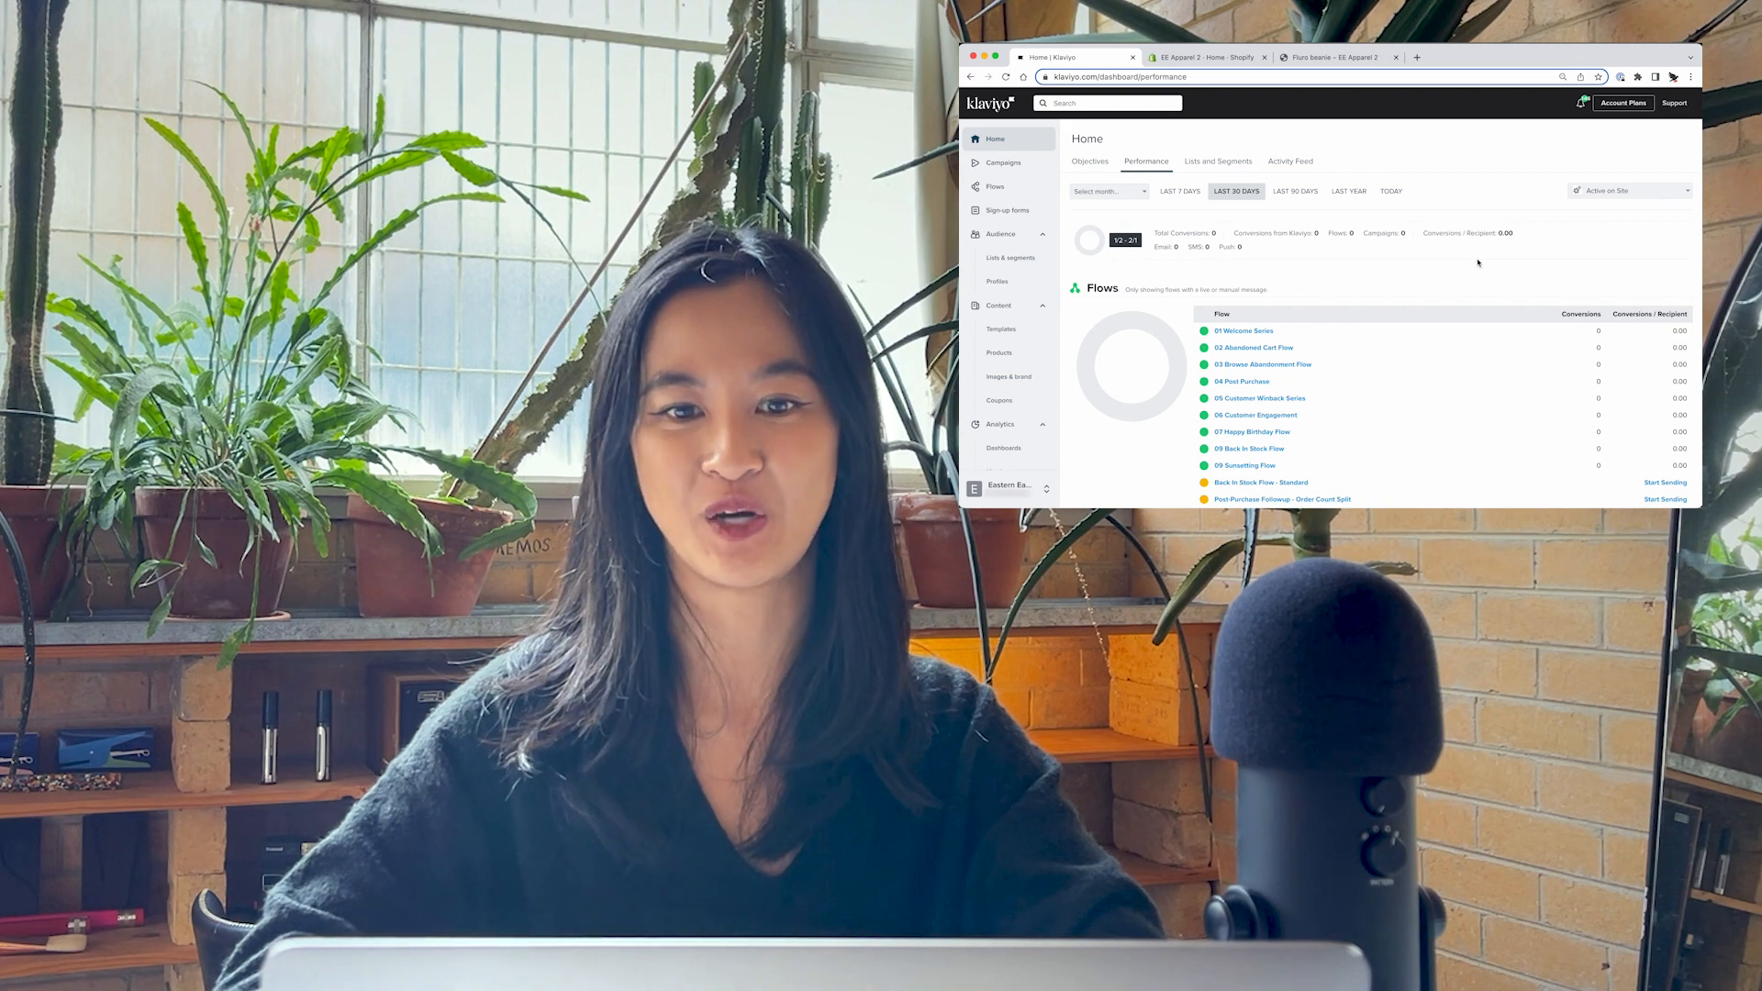
Switch to the Shopify admin and open the code of the current Dawn theme at the end of theme.liquid.
{"action": "left_click", "coordinate": [1206, 58]}
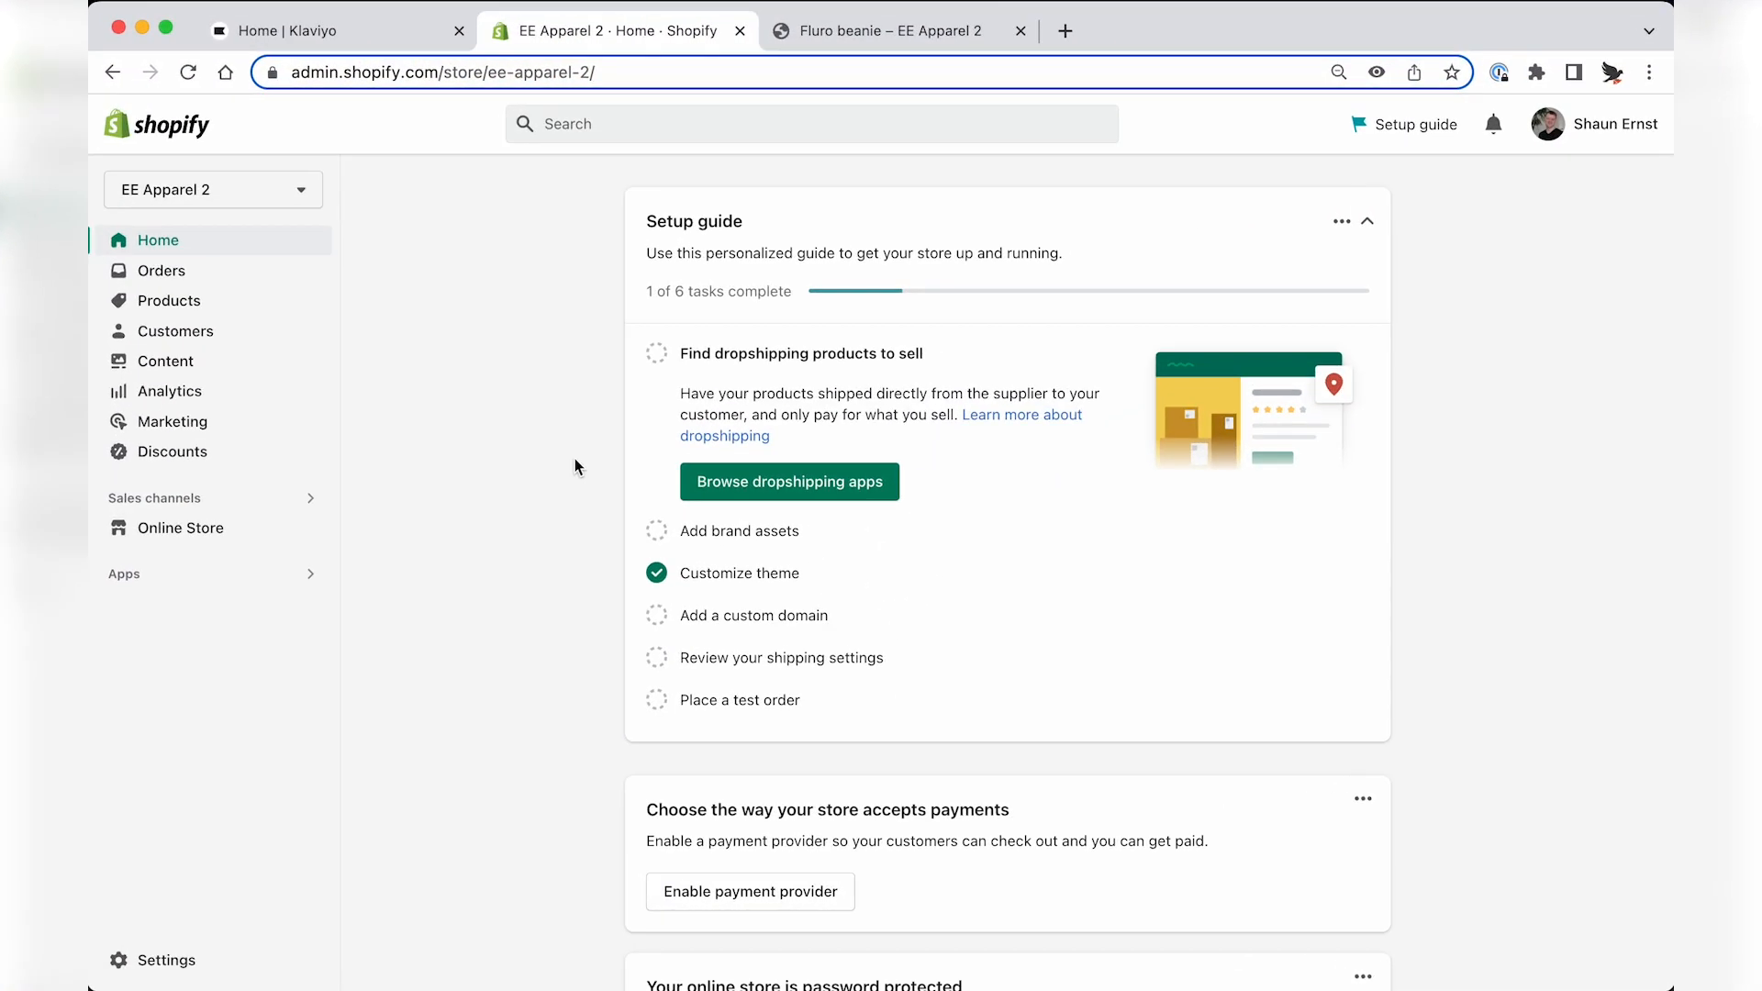
{"action": "left_click", "coordinate": [228, 536]}
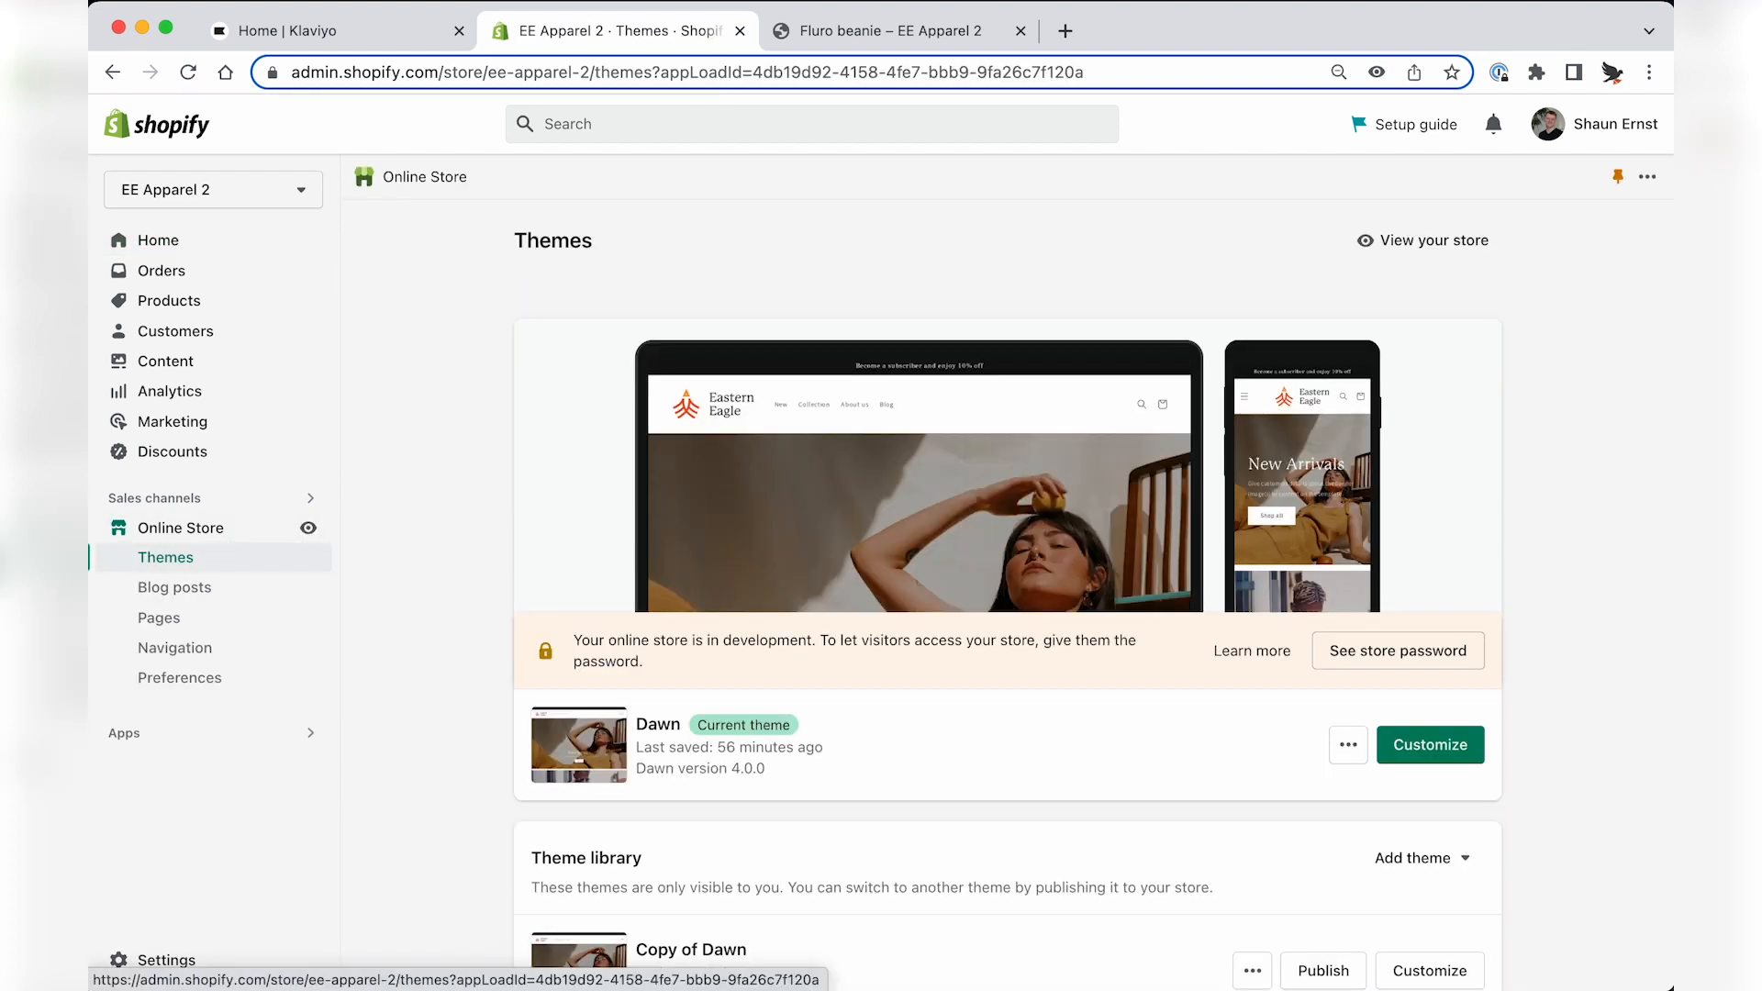
{"action": "left_click", "coordinate": [1348, 747]}
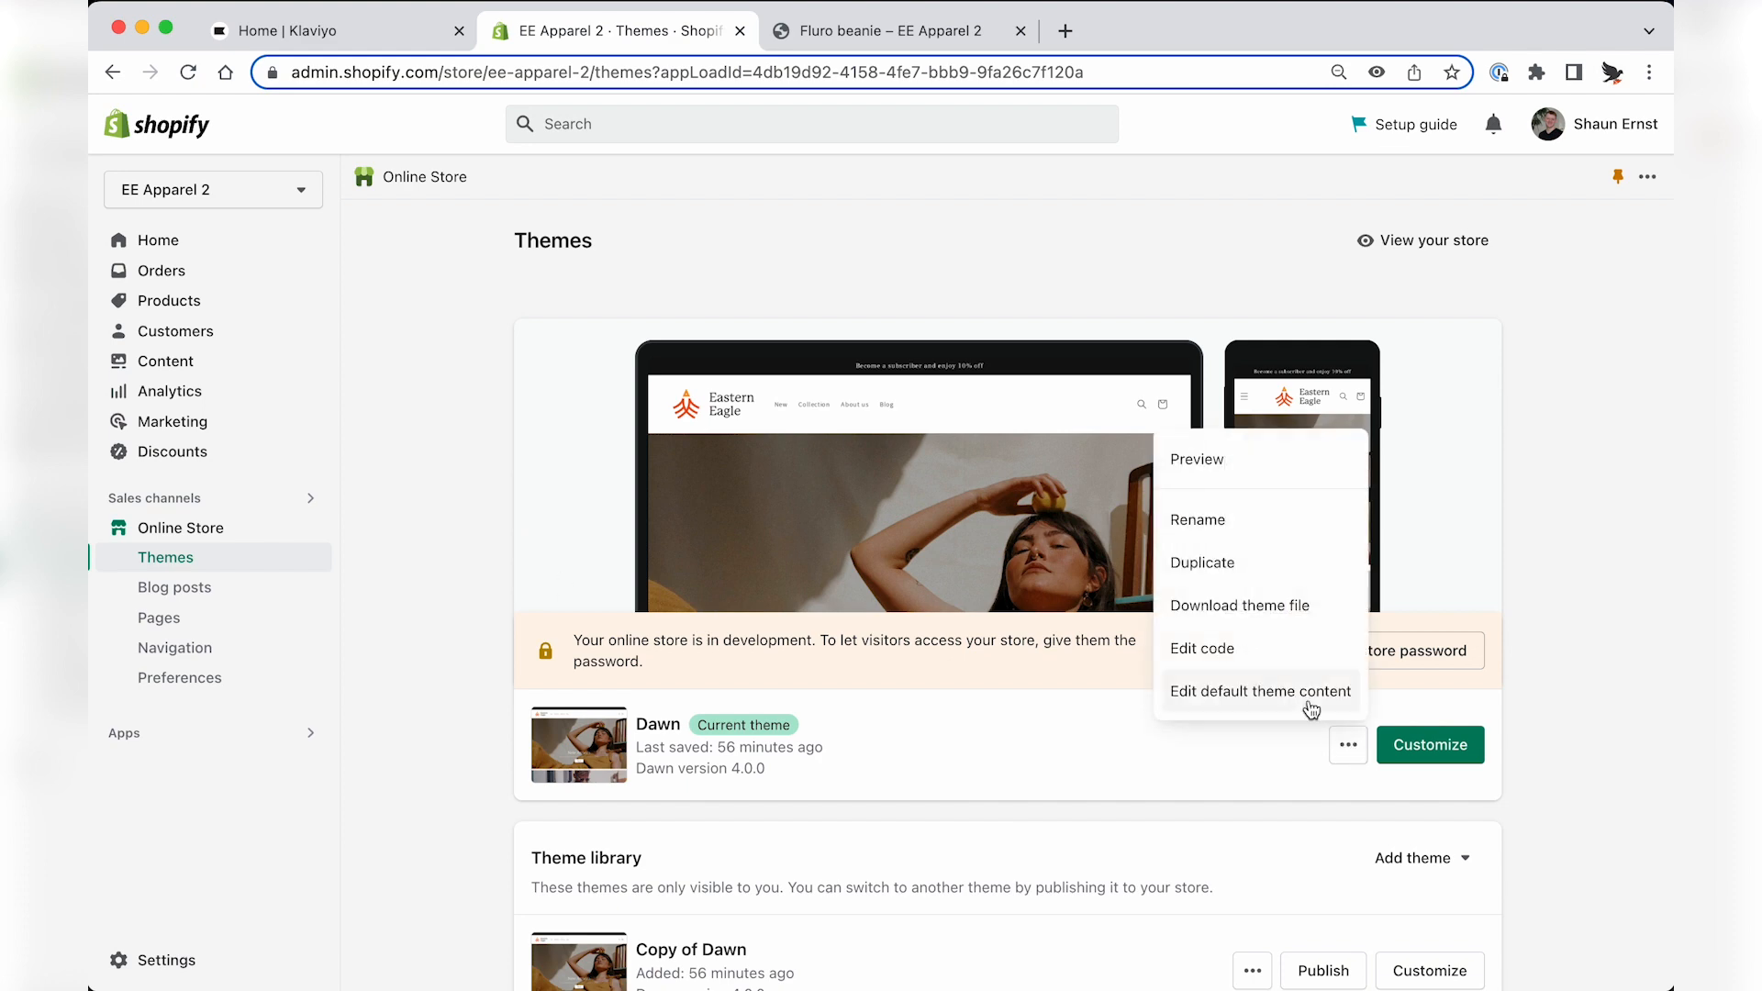
{"action": "left_click", "coordinate": [1276, 661]}
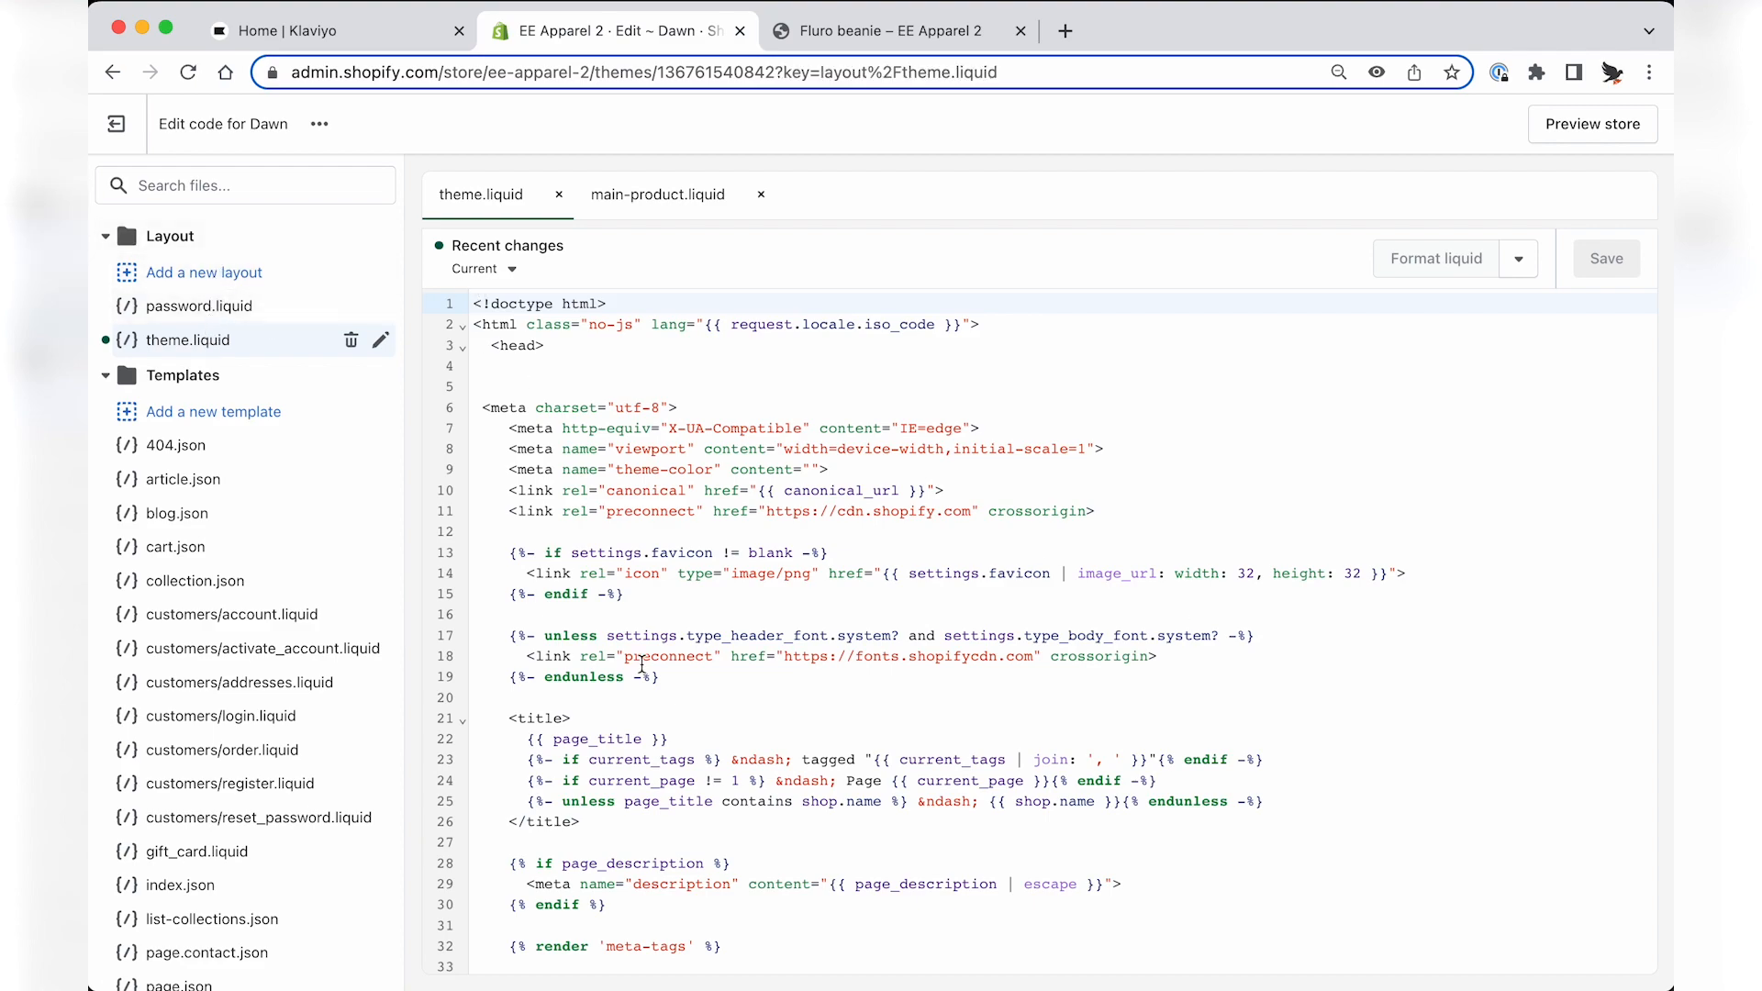
{"action": "scroll", "coordinate": [642, 666], "scroll_direction": "down", "scroll_amount": 20}
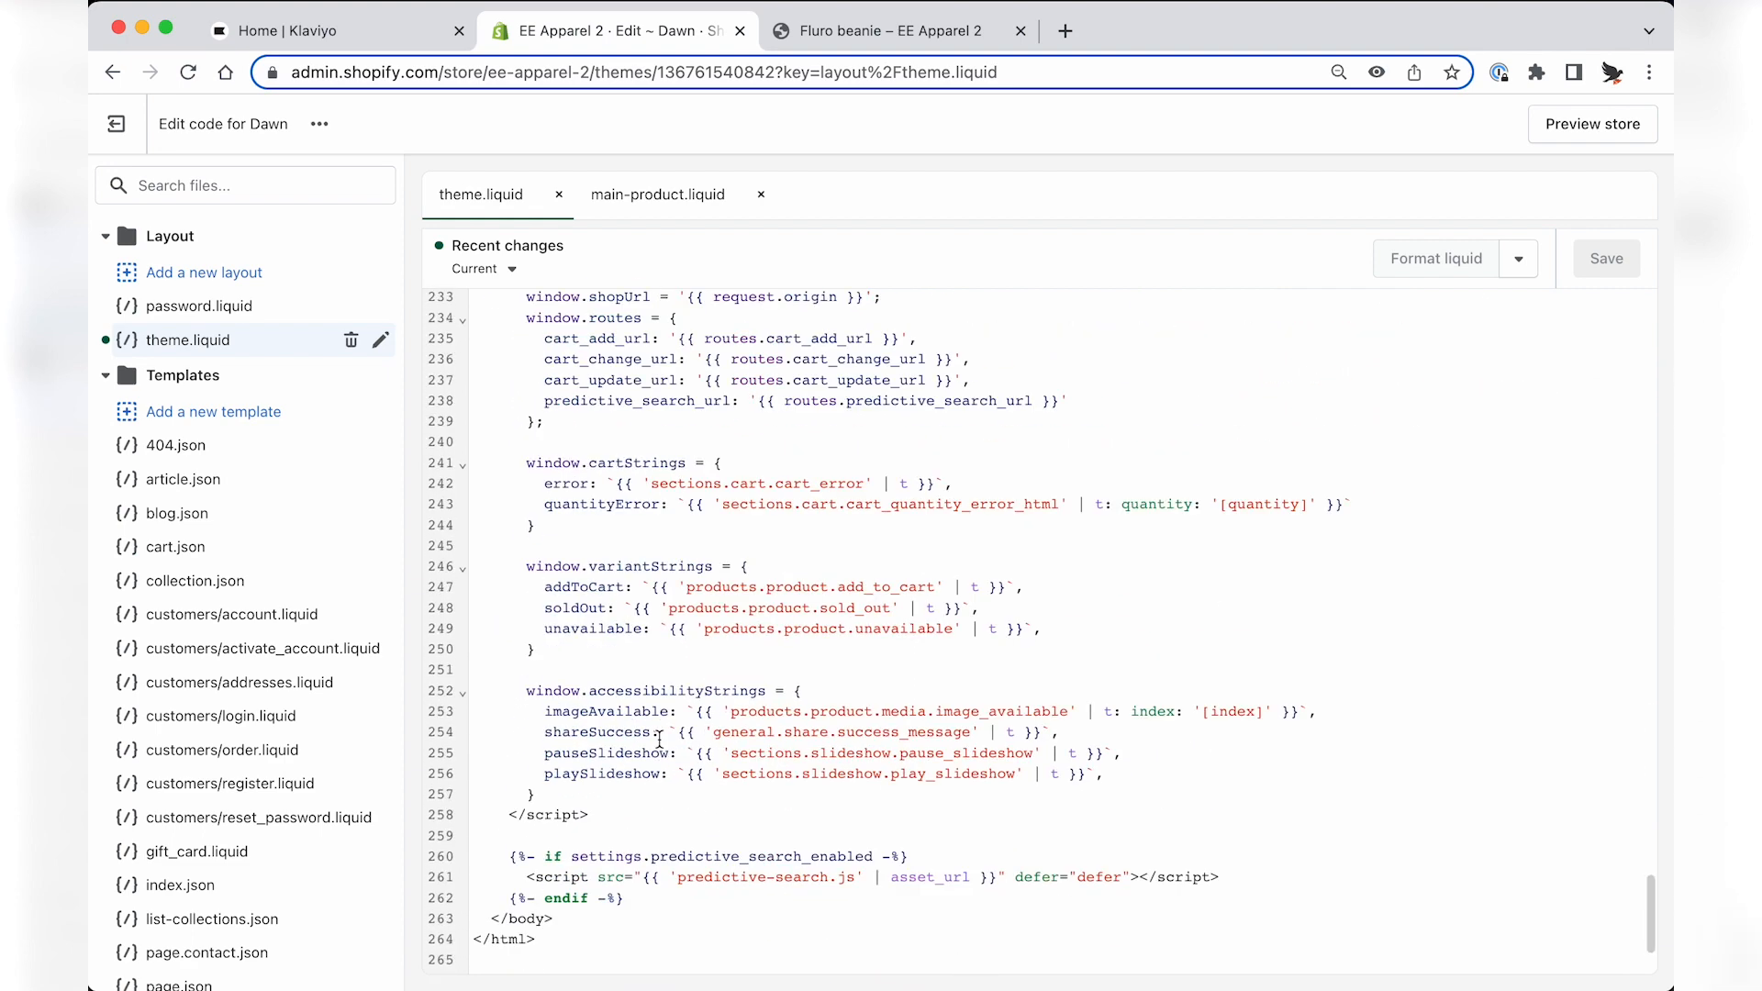
Switch to the notes app and copy the entire script from the "Back In Stock Code" note.
{"action": "key", "text": "super+Tab"}
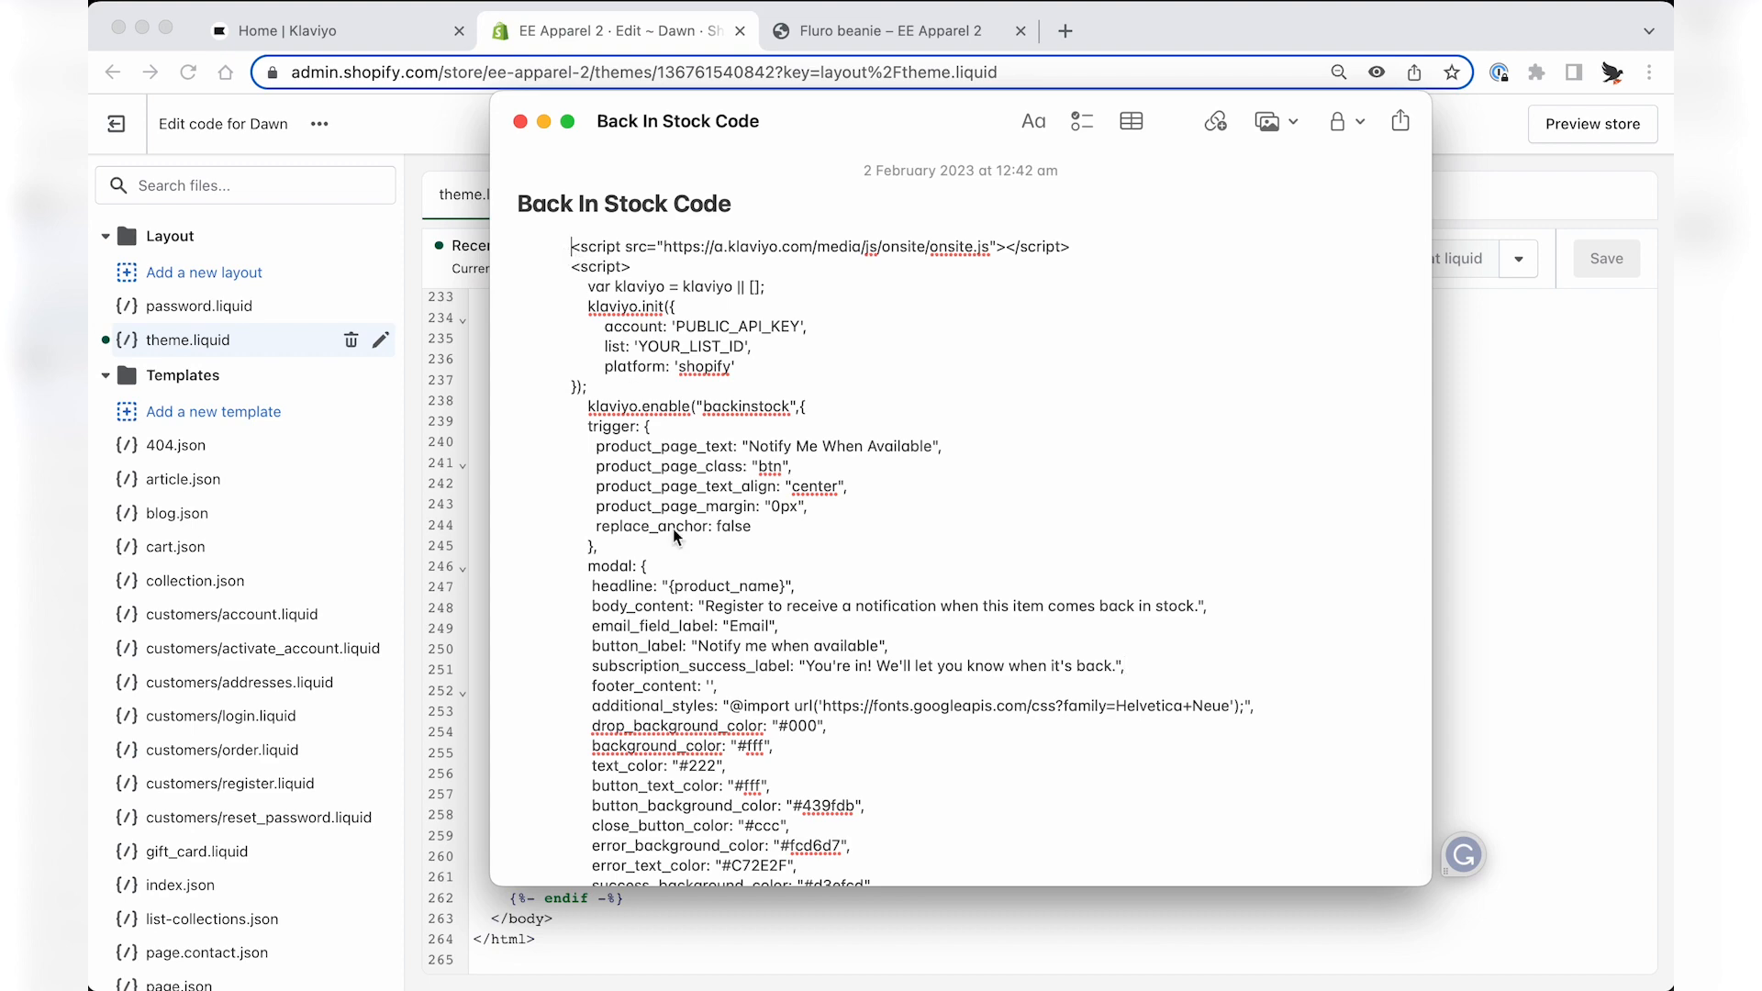
{"action": "scroll", "coordinate": [674, 529], "scroll_direction": "down", "scroll_amount": 5}
{"action": "left_click", "coordinate": [657, 823], "text": "shift"}
{"action": "key", "text": "super+c"}
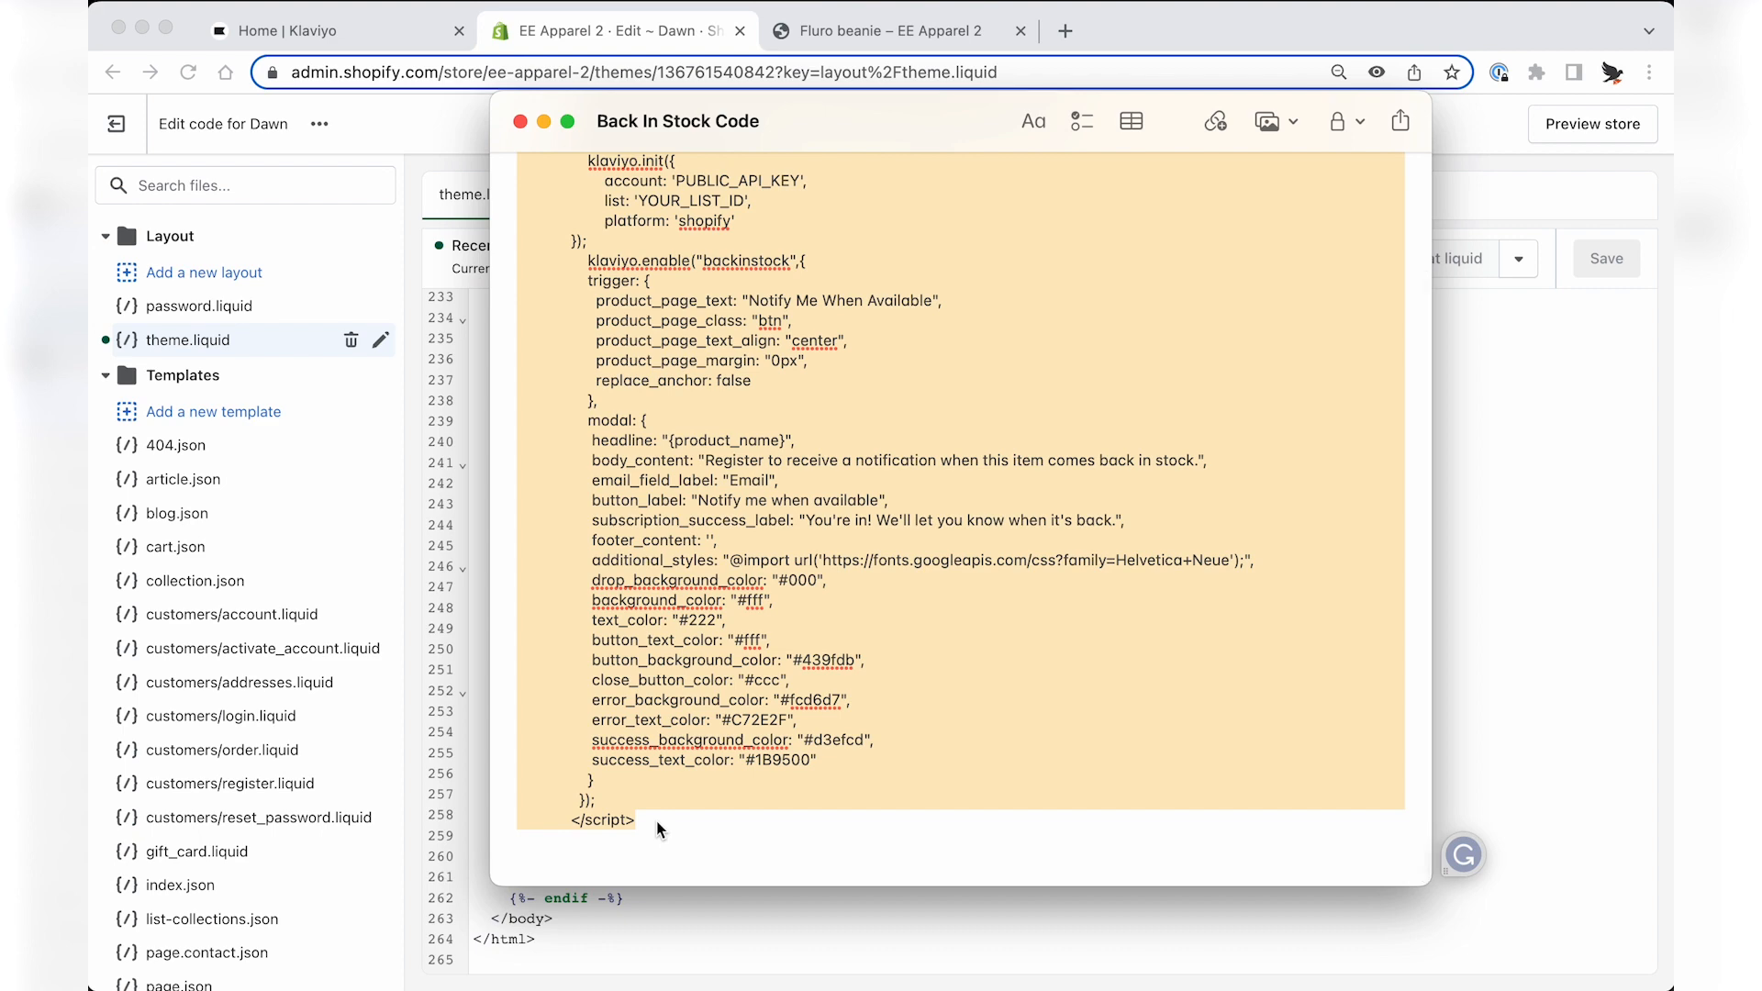
Back in Shopify's theme.liquid, paste the back-in-stock script on a new line between the last endif and the closing body tag.
{"action": "key", "text": "super+Tab"}
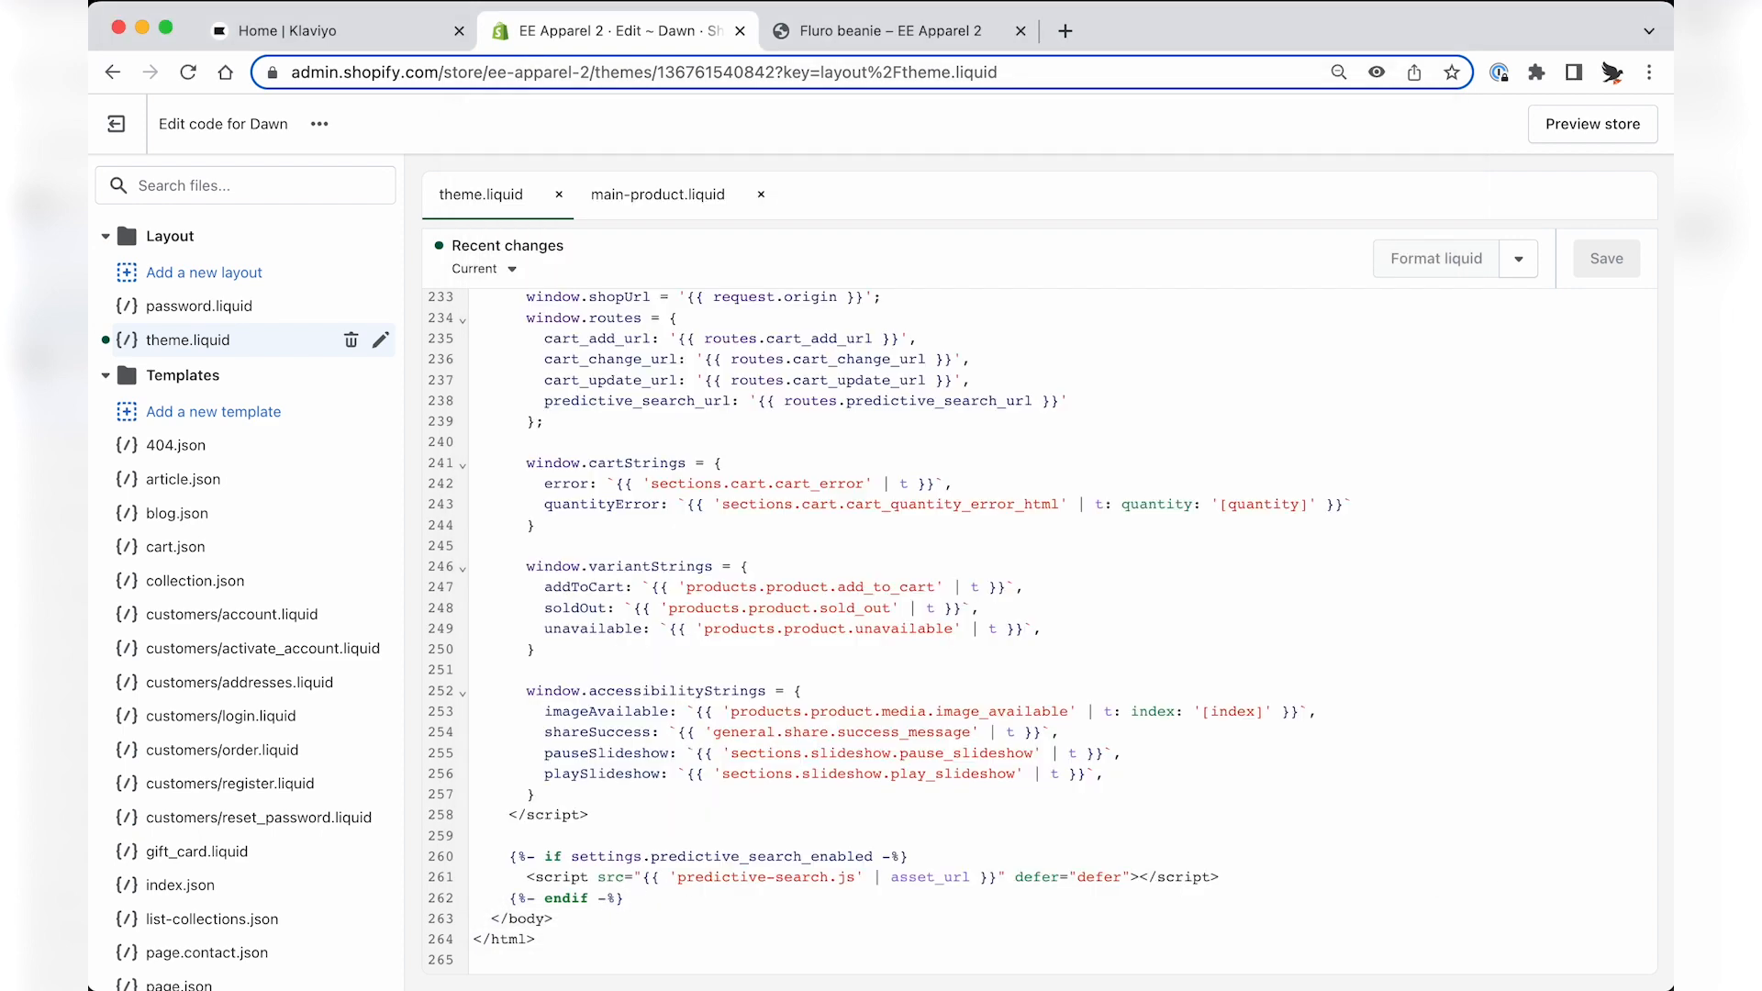
{"action": "left_click", "coordinate": [878, 814]}
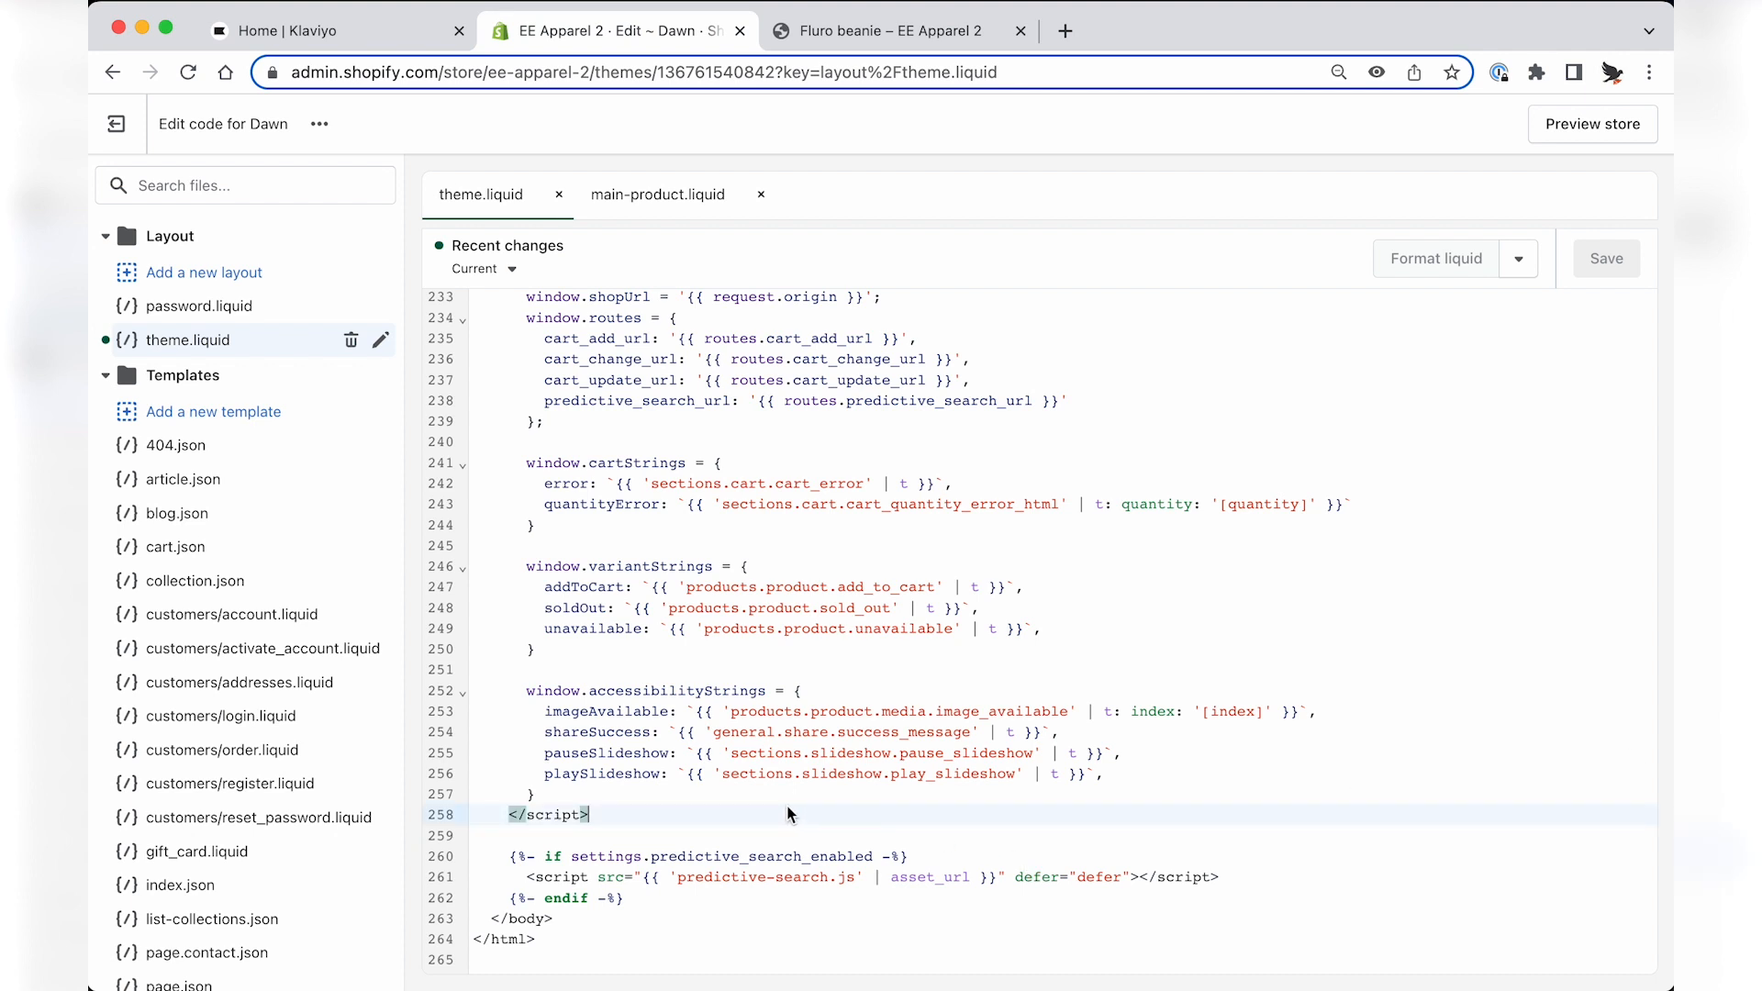
{"action": "left_click", "coordinate": [649, 902]}
{"action": "key", "text": "Return"}
{"action": "key", "text": "Return"}
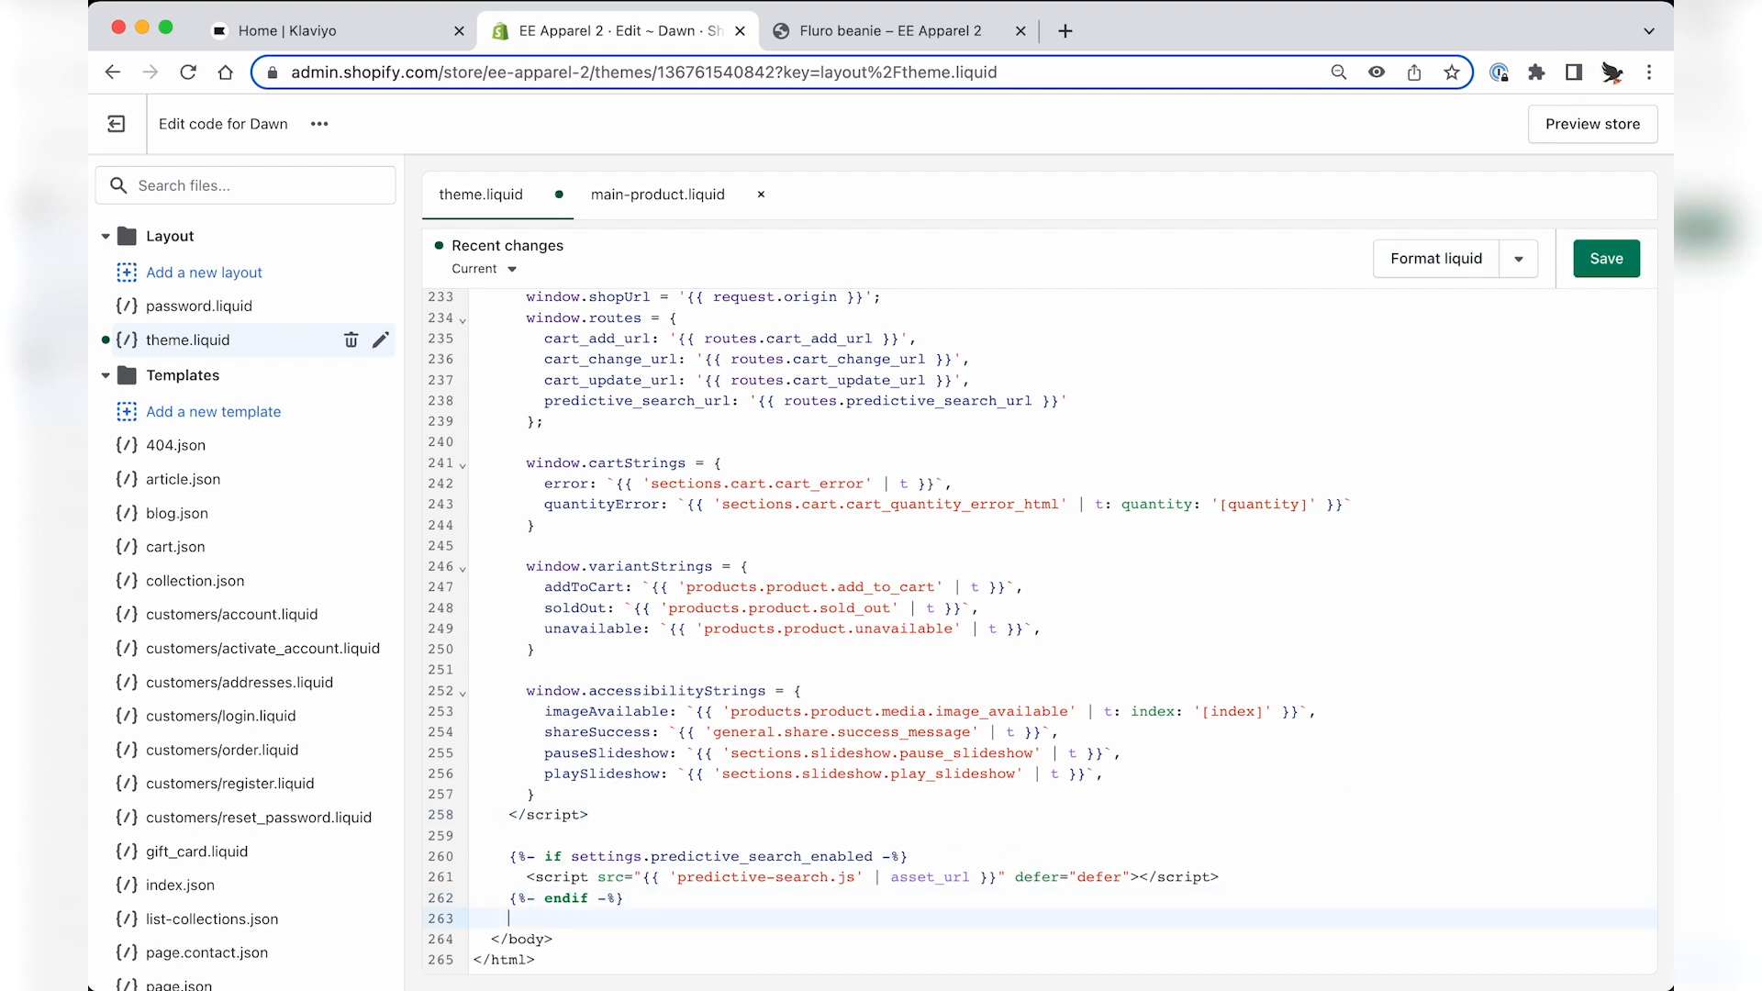
{"action": "key", "text": "Return"}
{"action": "key", "text": "Up"}
{"action": "scroll", "coordinate": [658, 877], "scroll_direction": "down", "scroll_amount": 1}
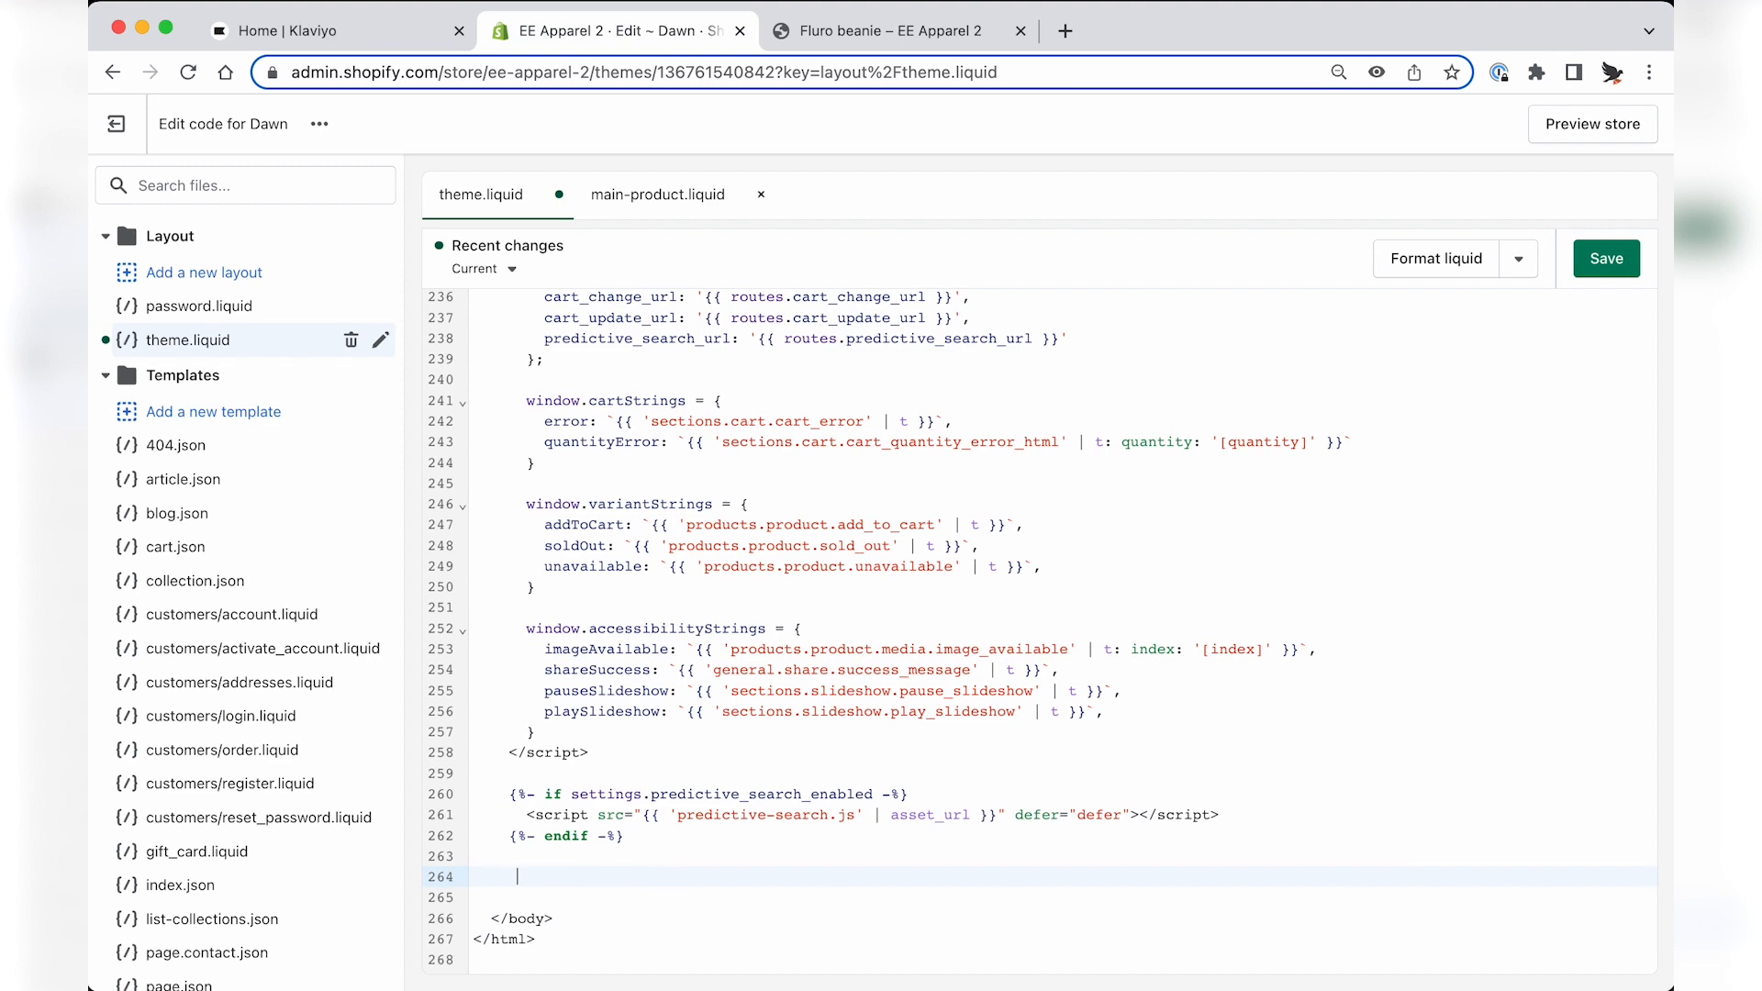
{"action": "key", "text": "super+v"}
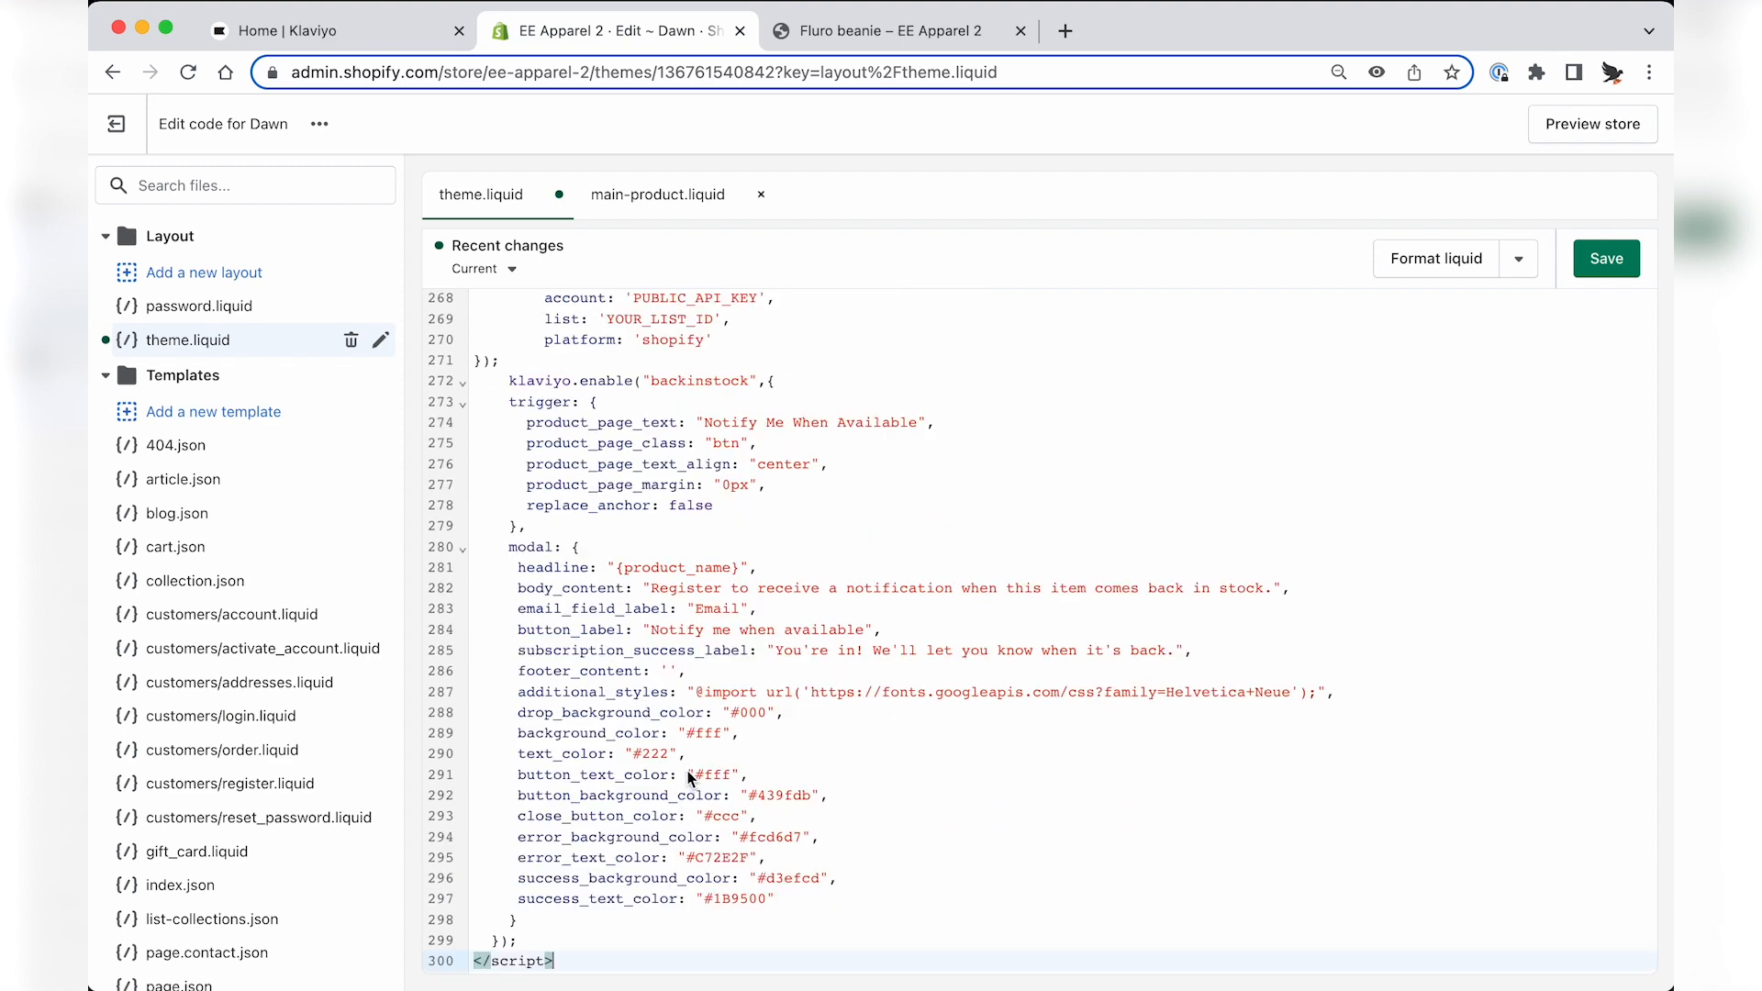
{"action": "scroll", "coordinate": [690, 764], "scroll_direction": "up", "scroll_amount": 3}
{"action": "left_click", "coordinate": [523, 411]}
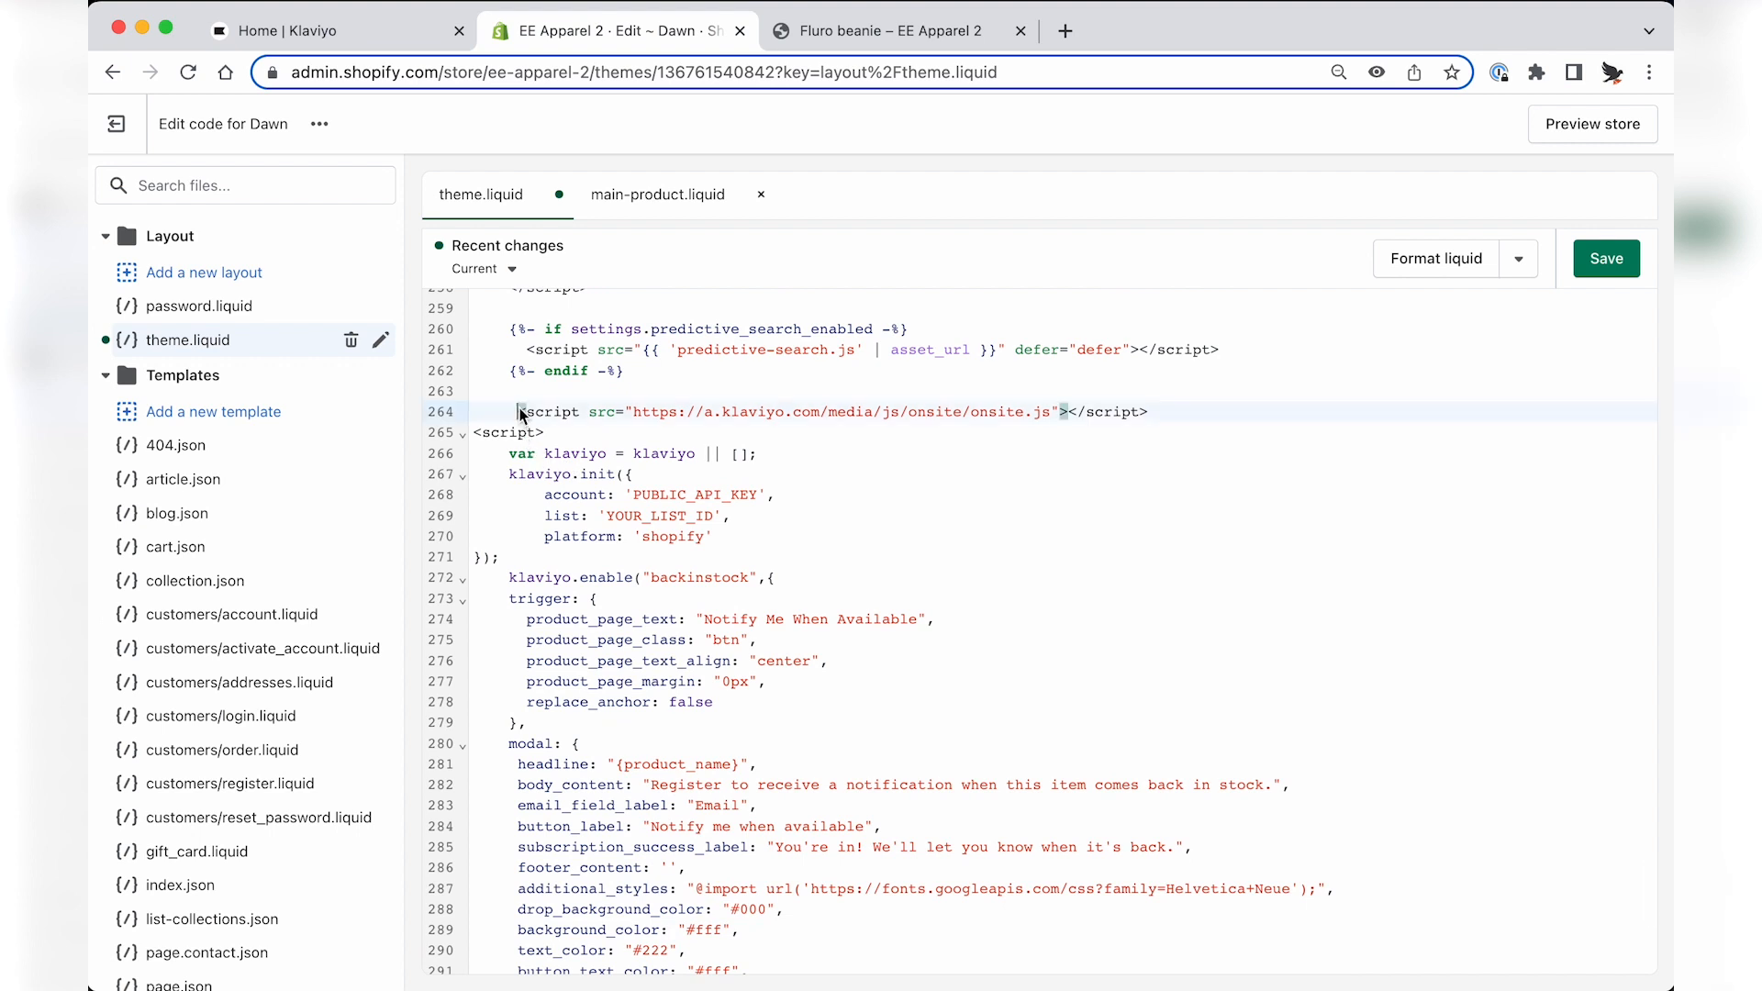
{"action": "left_click", "coordinate": [695, 516]}
{"action": "left_click", "coordinate": [717, 537]}
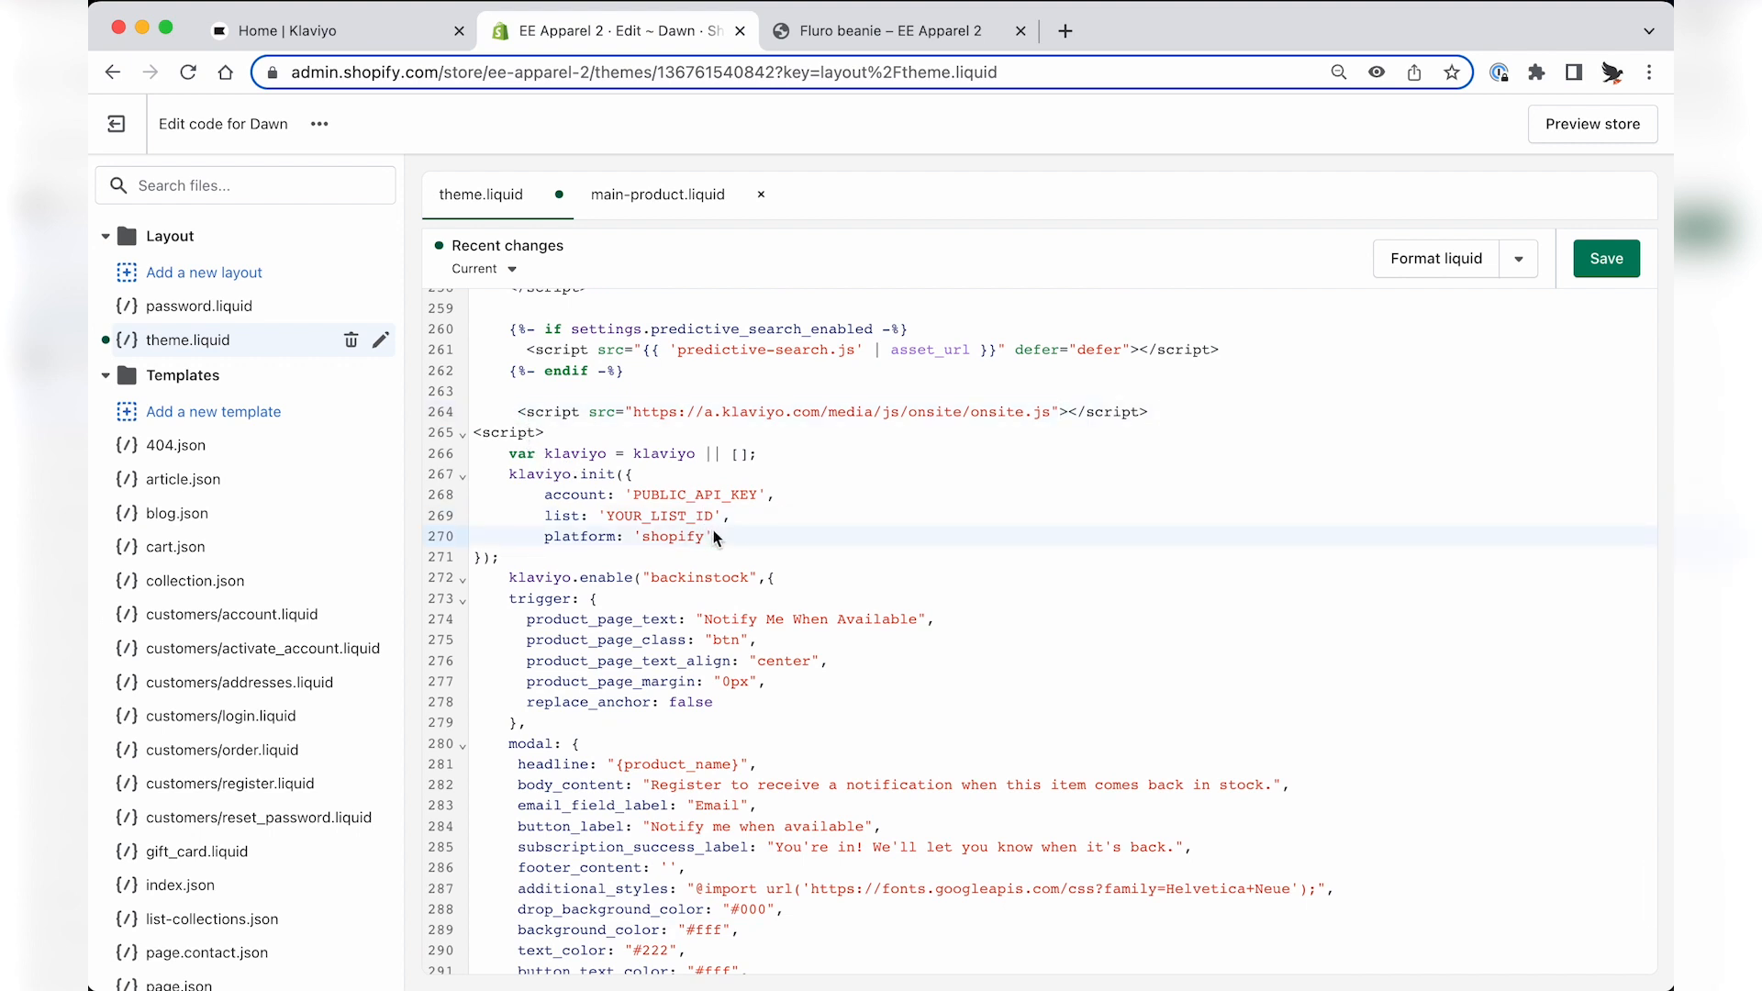
Switch to Klaviyo and get the public API key from the account's API key settings for the script's PUBLIC_API_KEY placeholder.
{"action": "left_click_drag", "start_coordinate": [632, 495], "coordinate": [758, 496]}
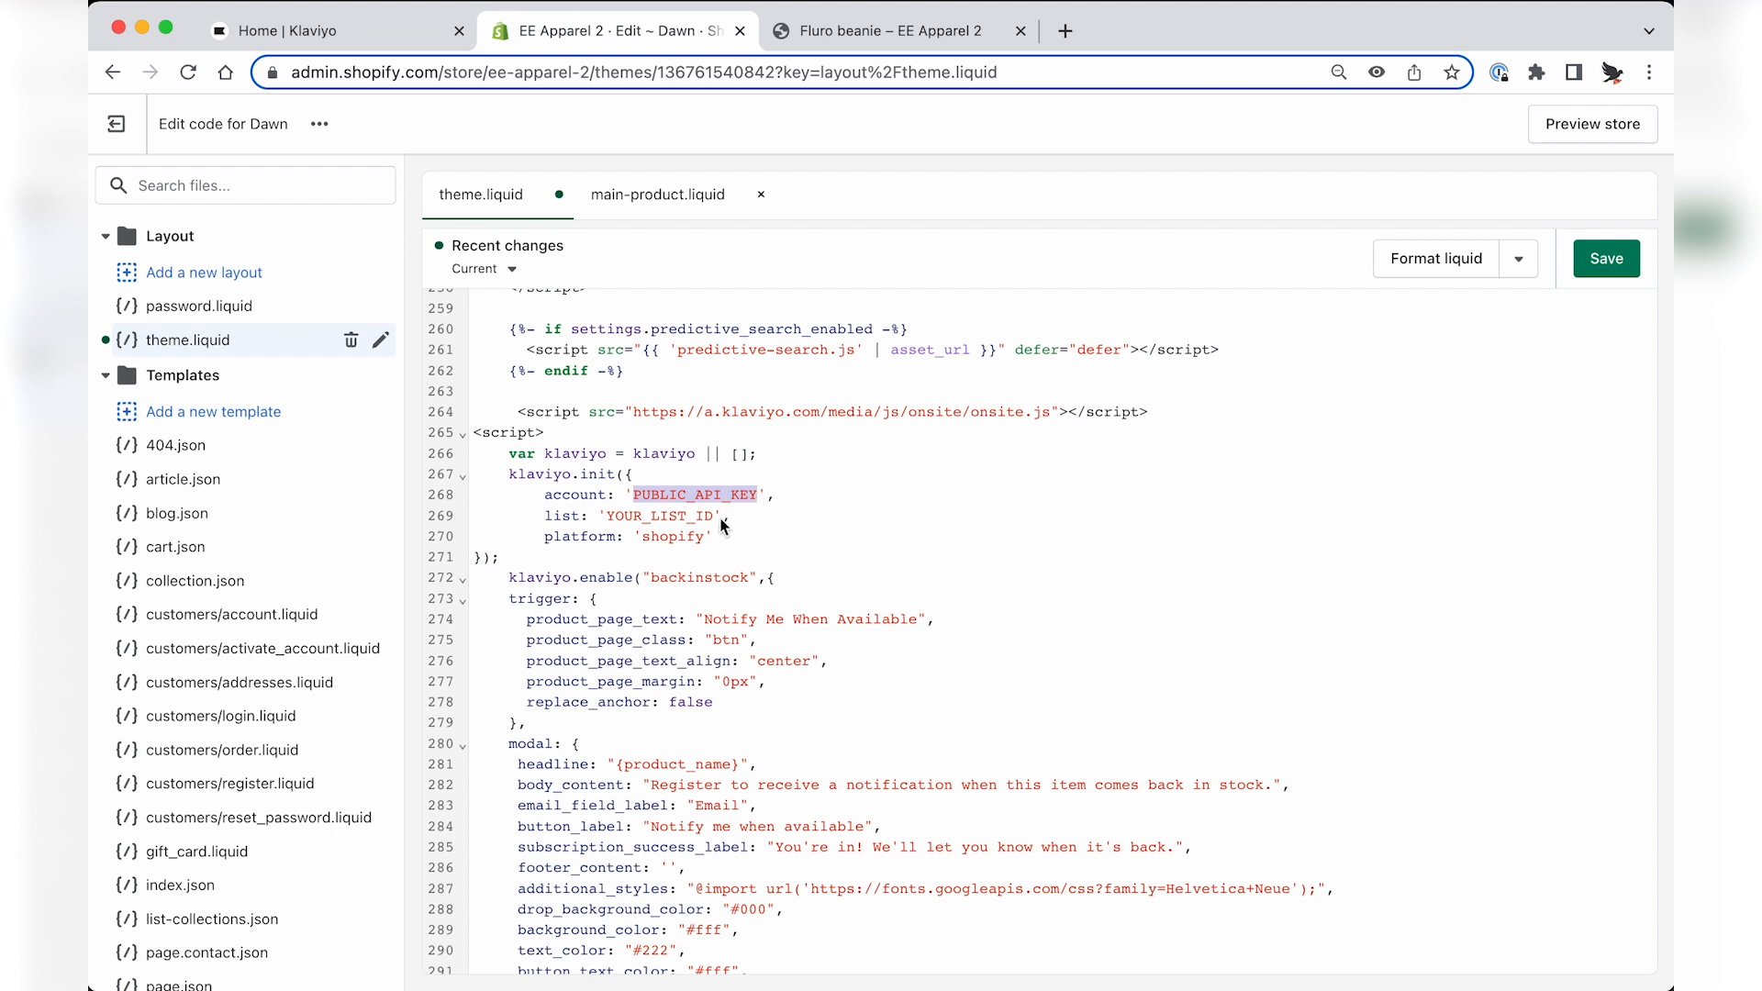
{"action": "left_click", "coordinate": [392, 39]}
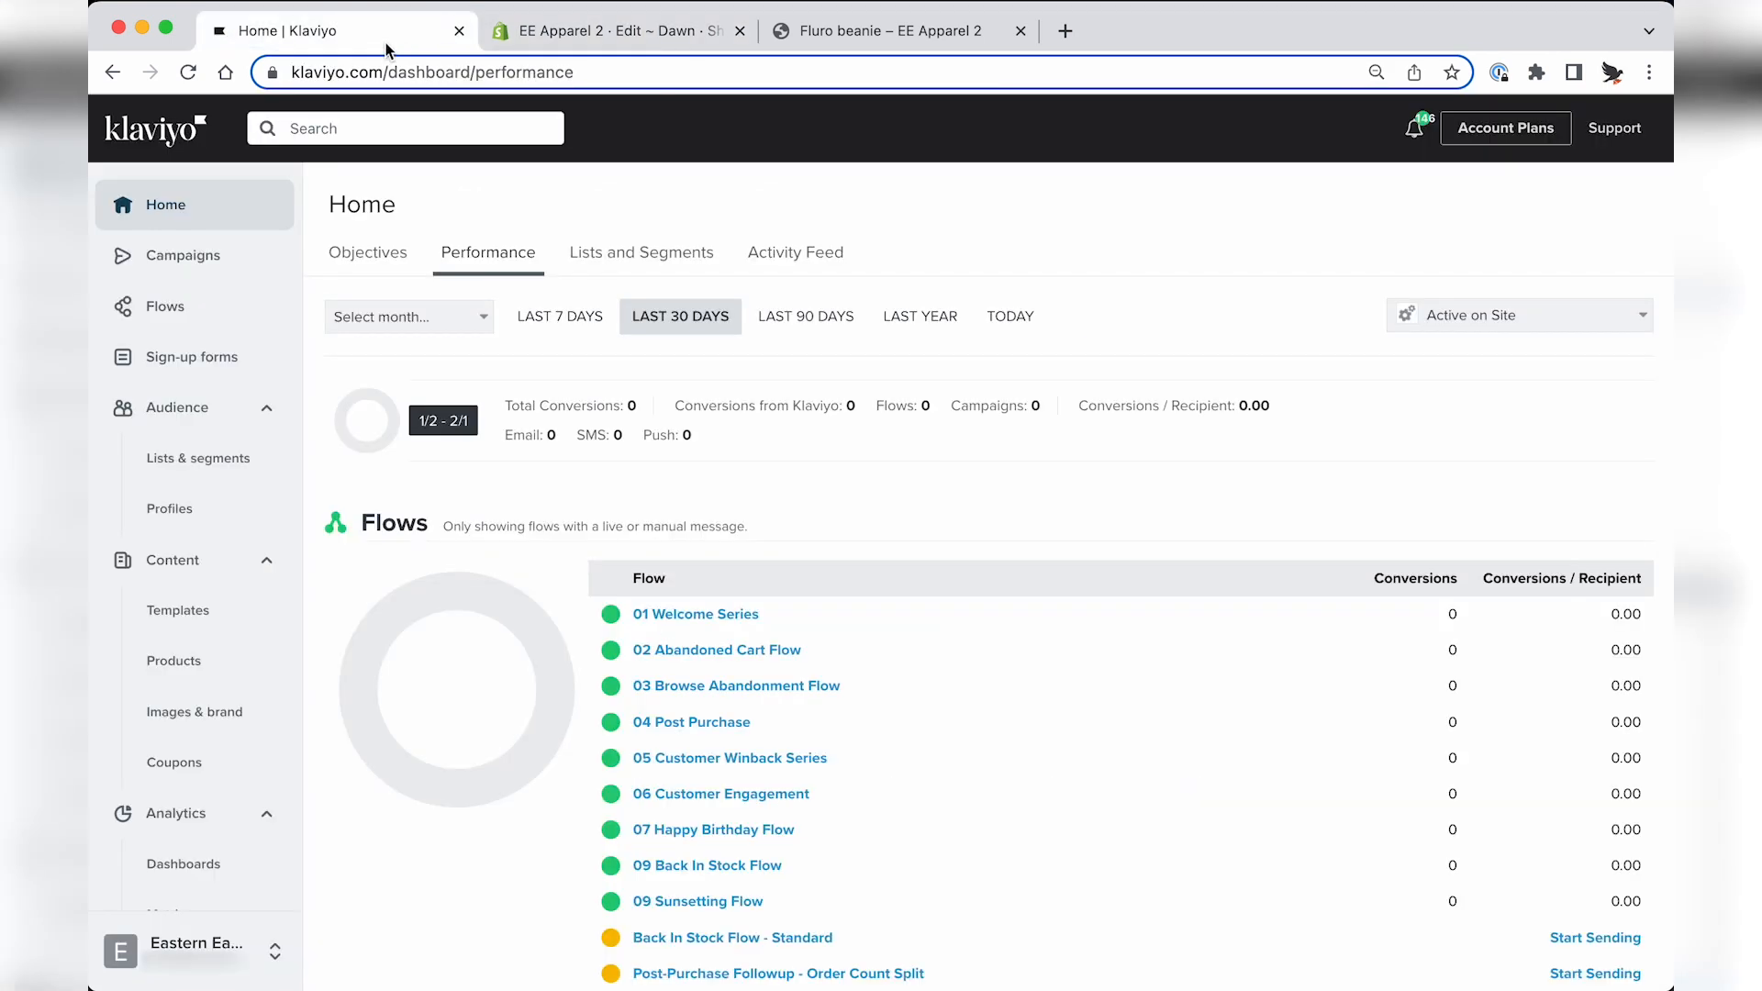
{"action": "left_click", "coordinate": [174, 950]}
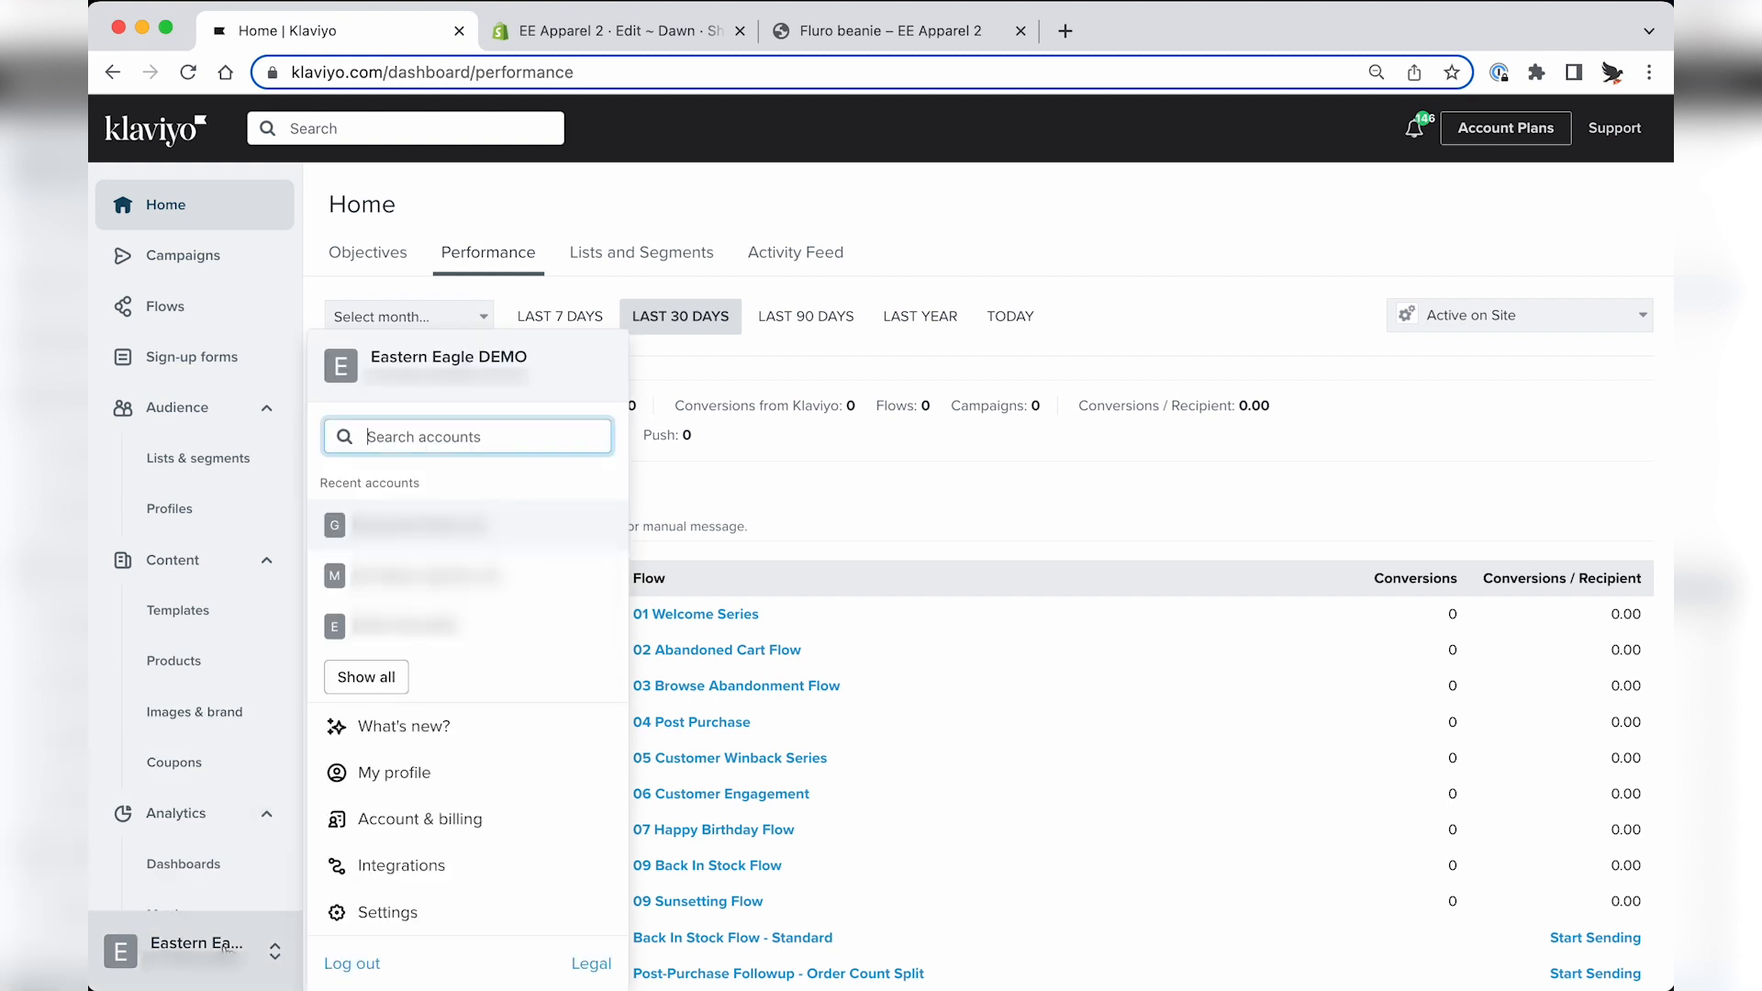
{"action": "left_click", "coordinate": [376, 917]}
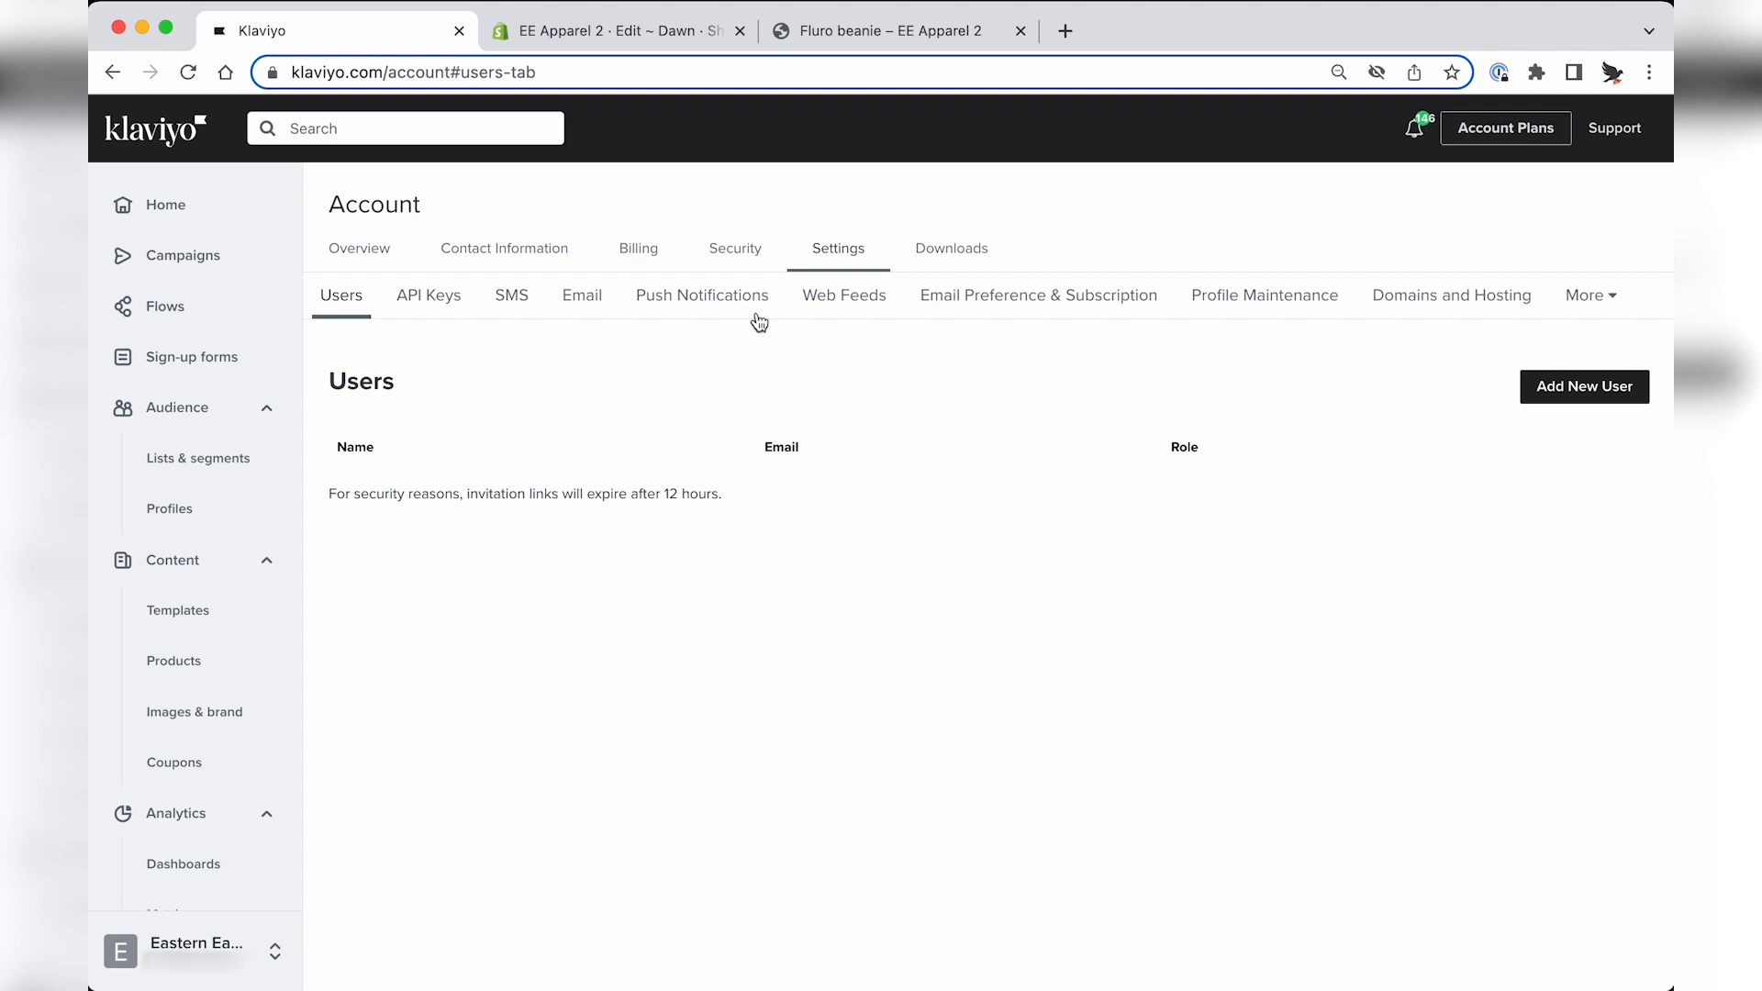
{"action": "left_click", "coordinate": [422, 312]}
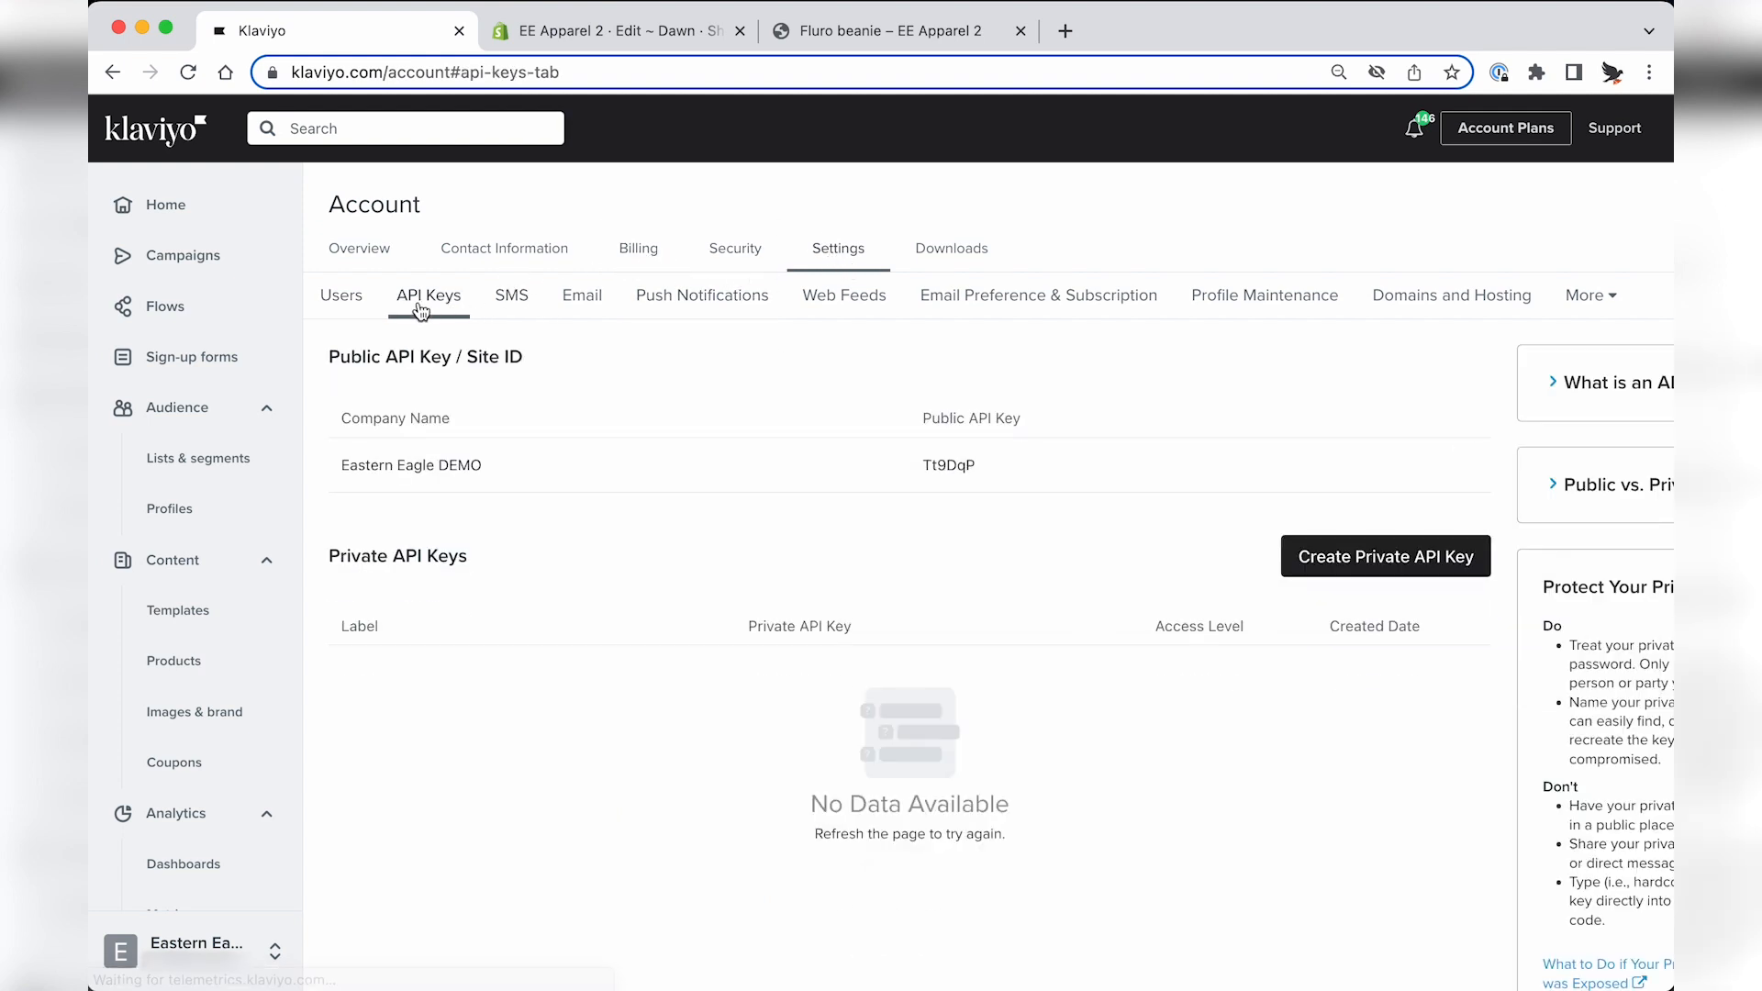
{"action": "double_click", "coordinate": [942, 474]}
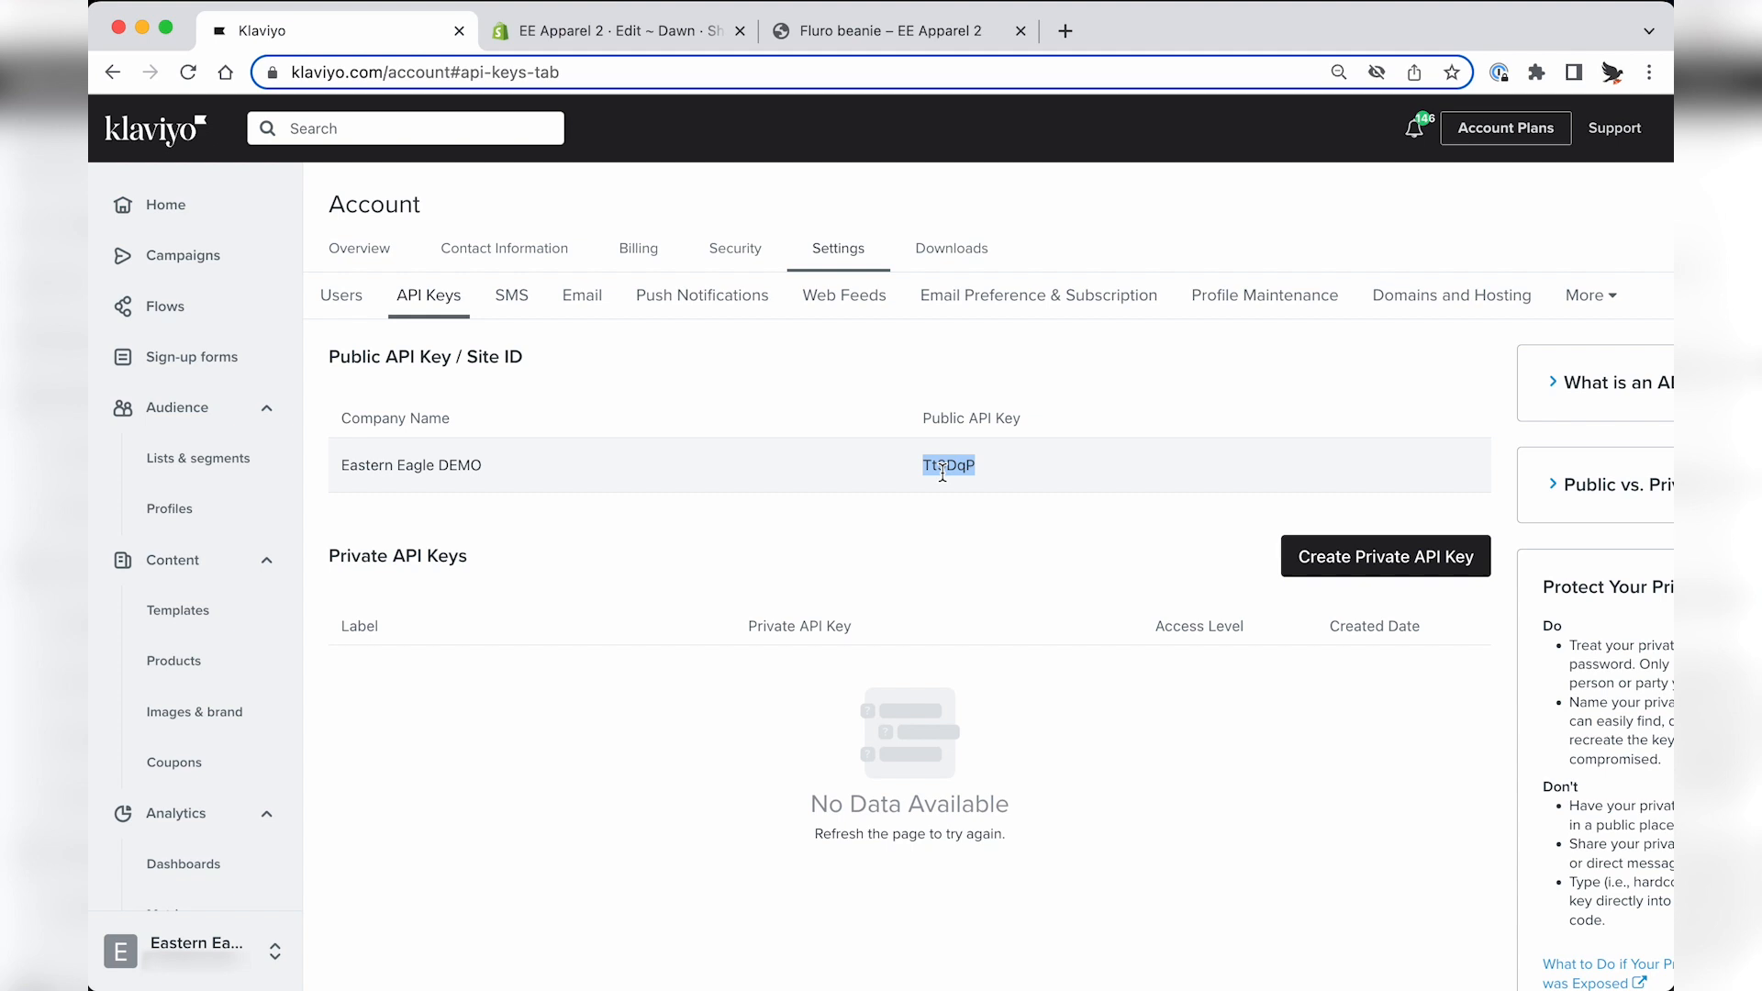
{"action": "scroll", "coordinate": [942, 473], "scroll_direction": "right", "scroll_amount": 1}
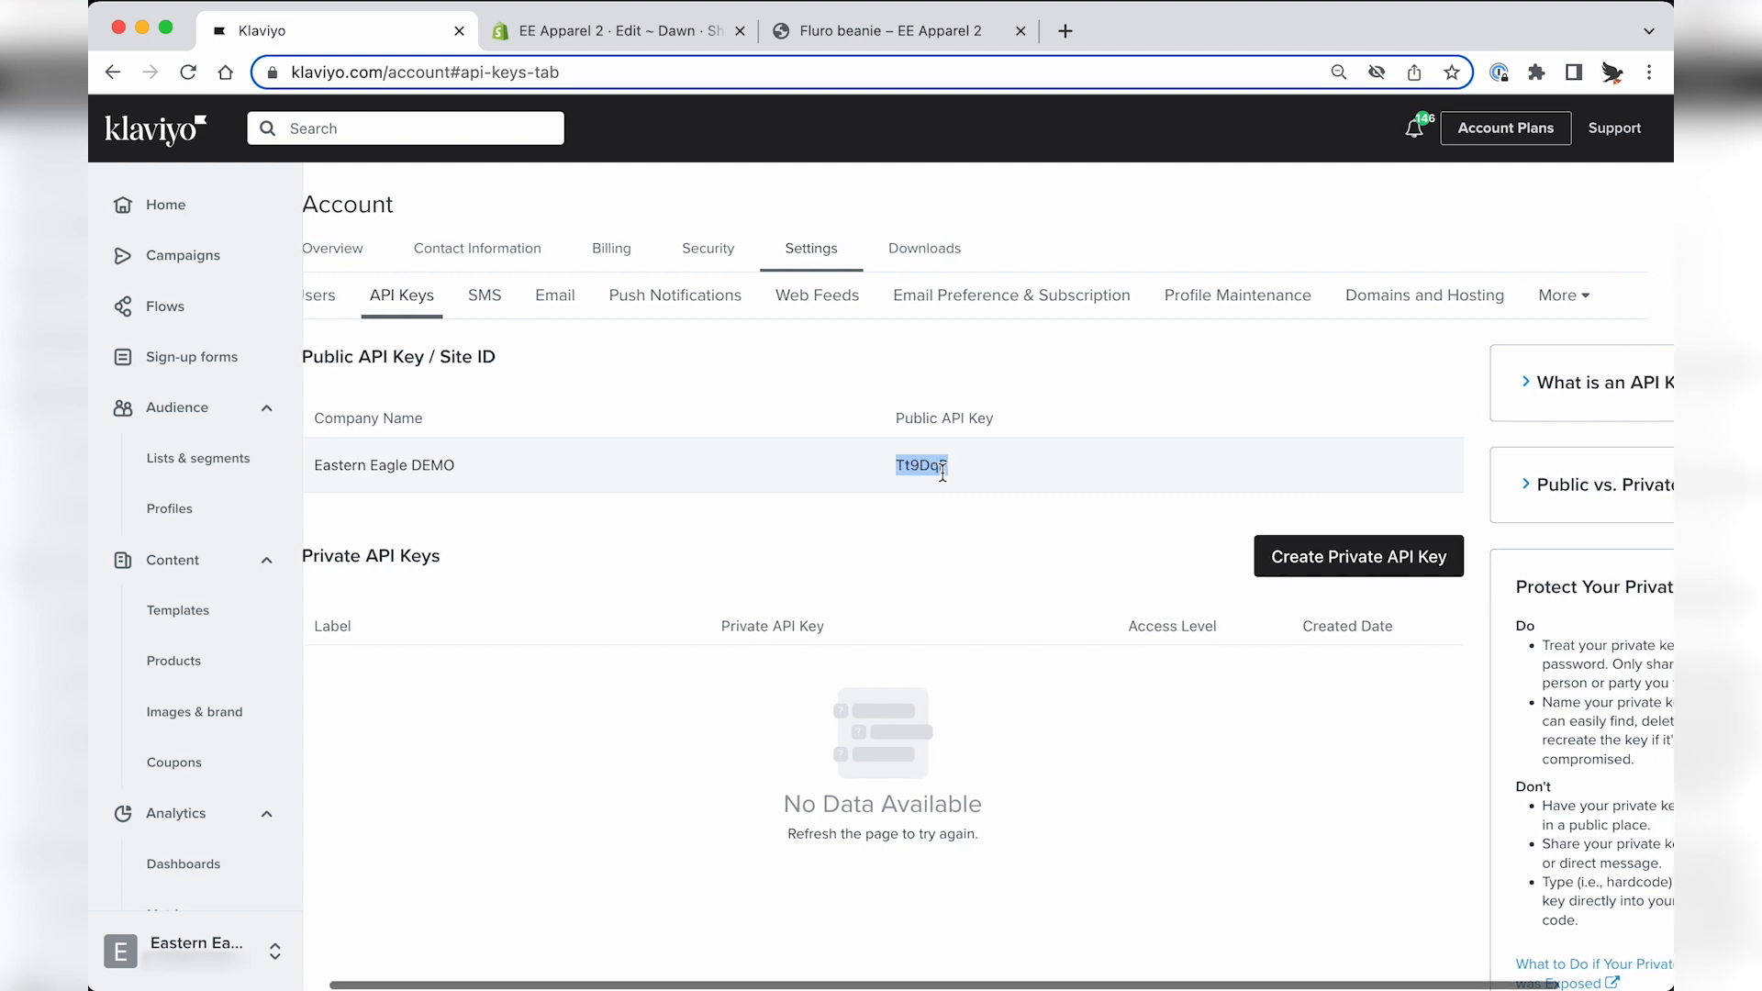
{"action": "scroll", "coordinate": [943, 474], "scroll_direction": "left", "scroll_amount": 1}
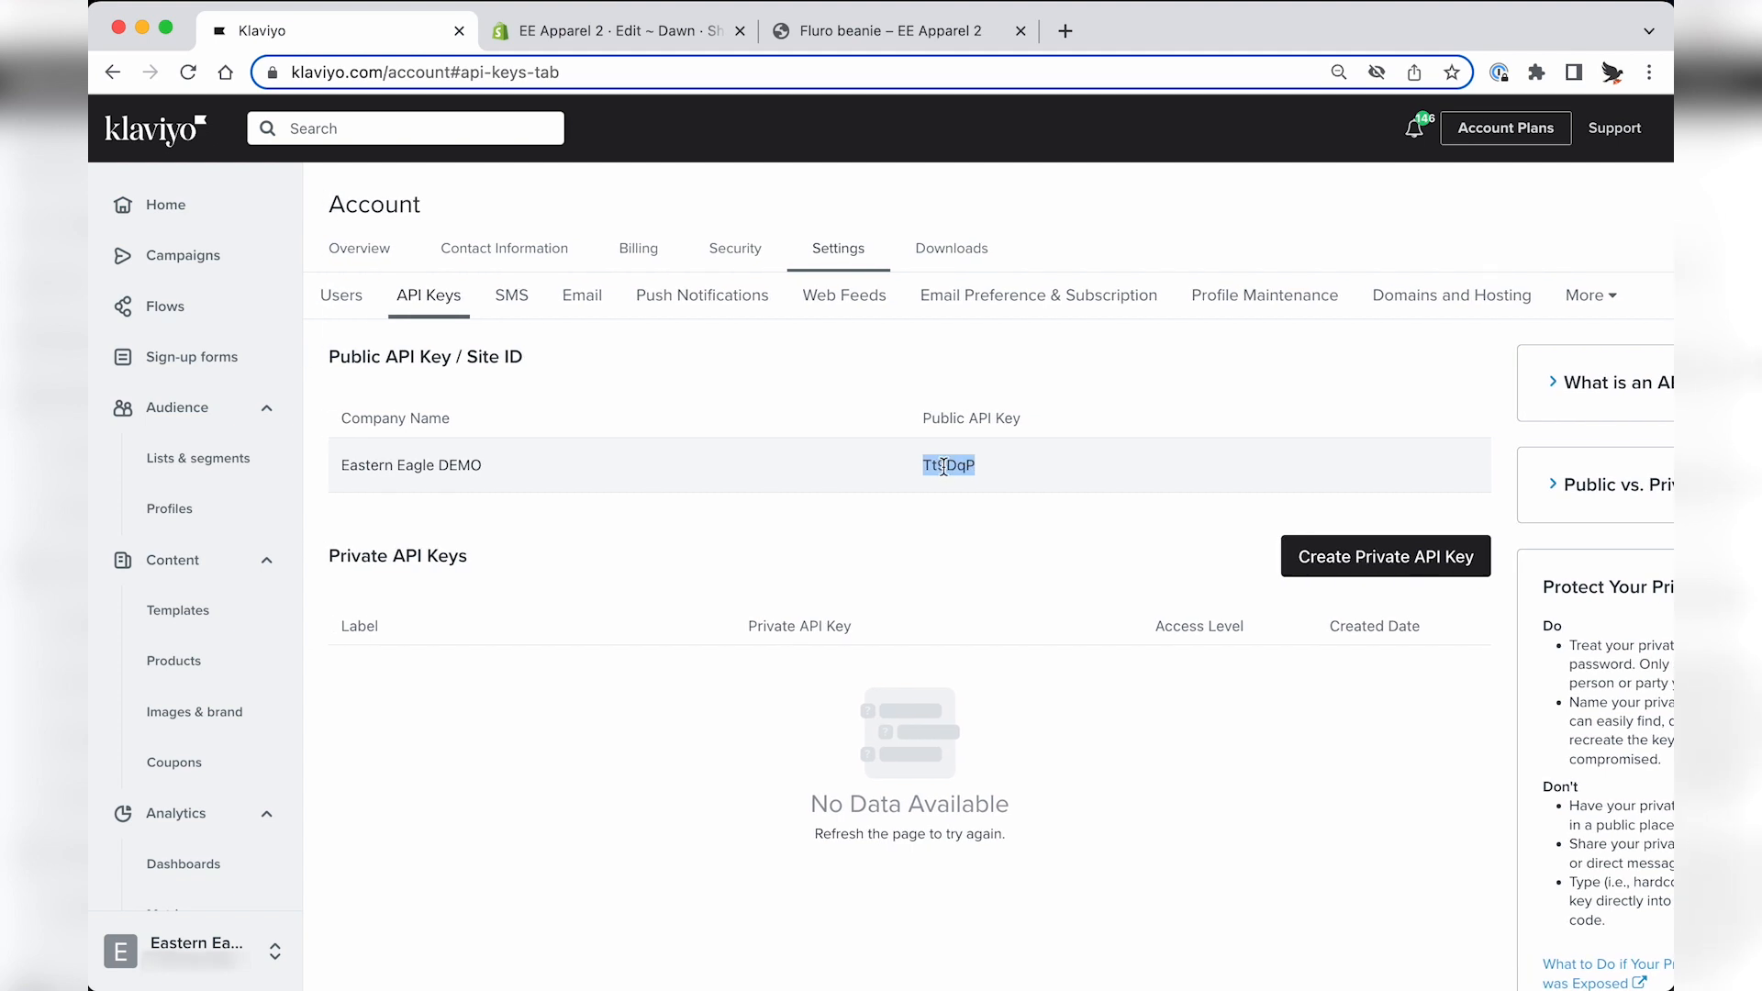
Back in theme.liquid, replace the PUBLIC_API_KEY placeholder in klaviyo.init with the account's public API key, keeping the quotes.
{"action": "key", "text": "ctrl+Tab"}
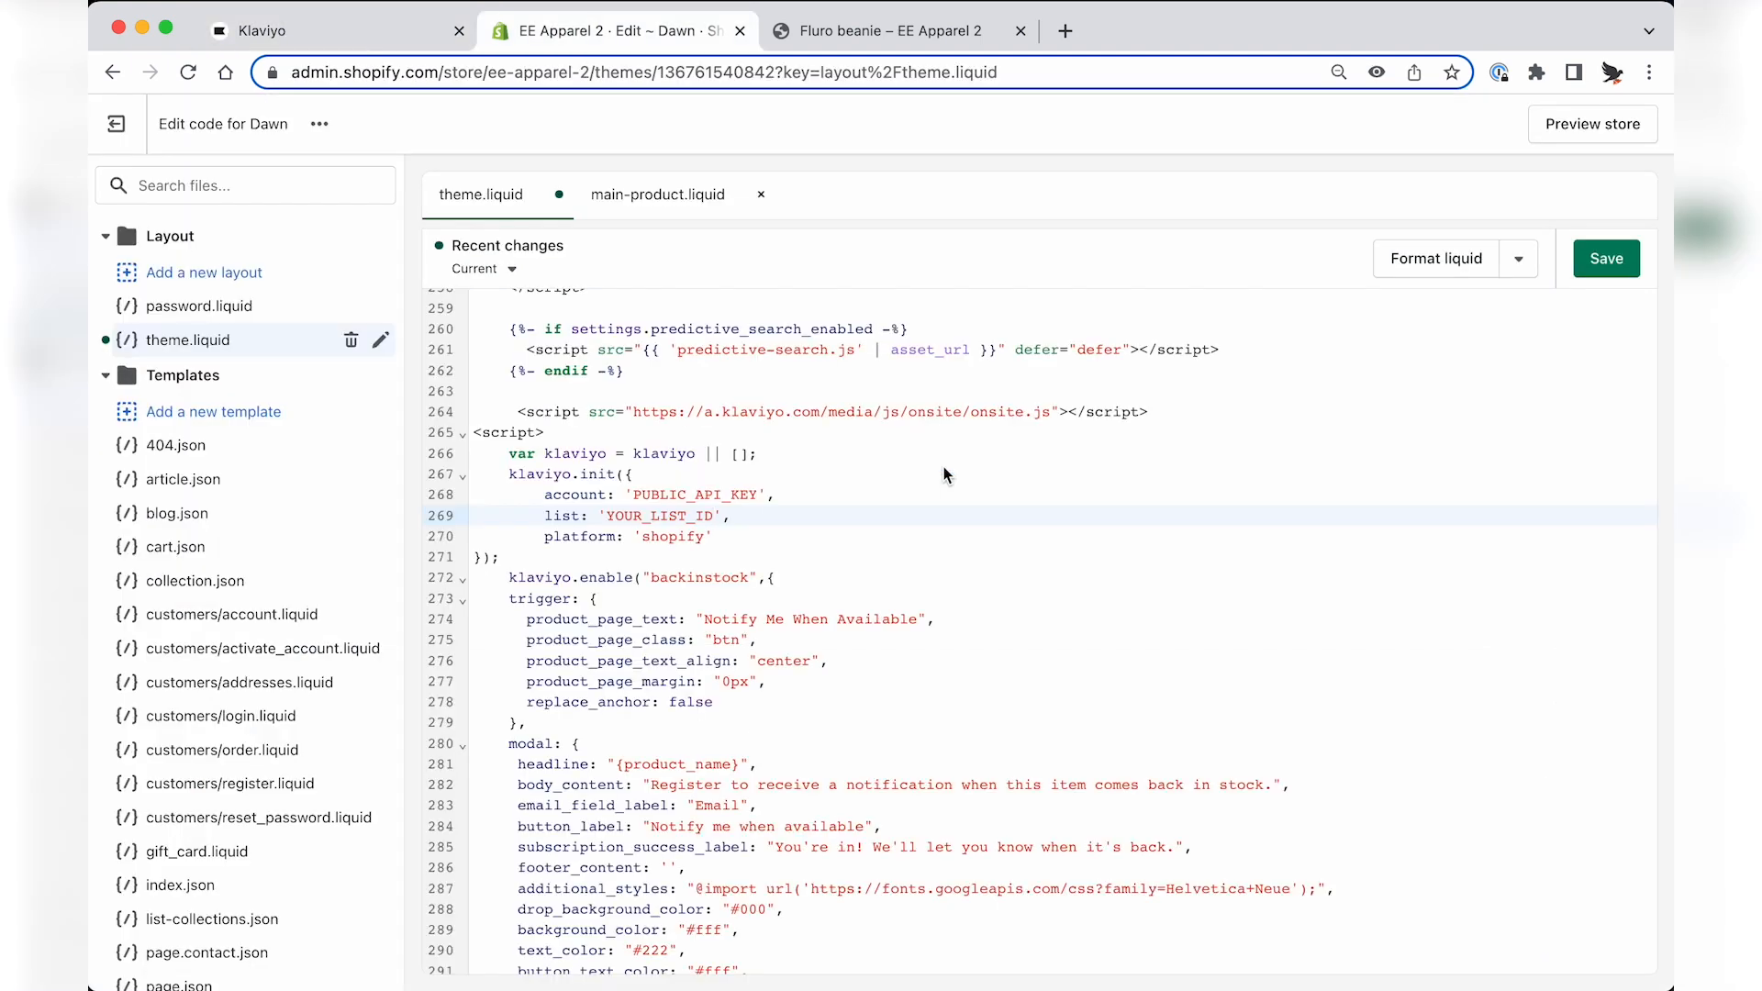
{"action": "left_click_drag", "start_coordinate": [631, 501], "coordinate": [758, 497]}
{"action": "type", "text": "Tt9DqP"}
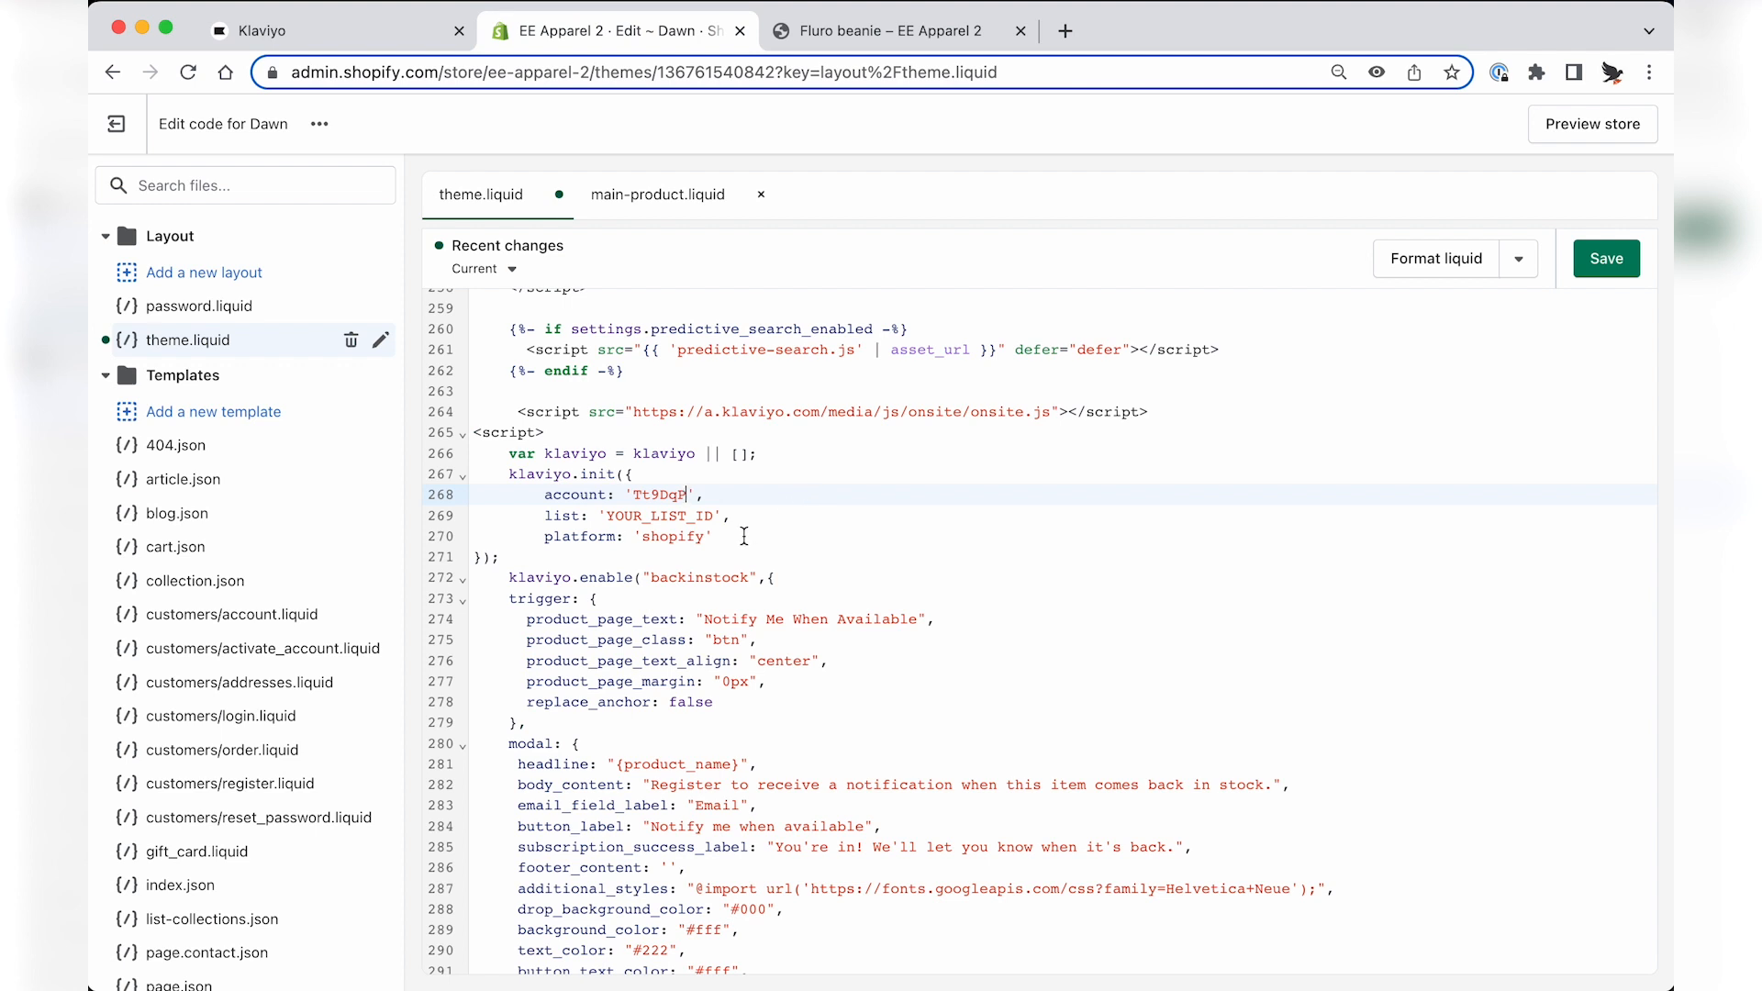
{"action": "left_click", "coordinate": [748, 577]}
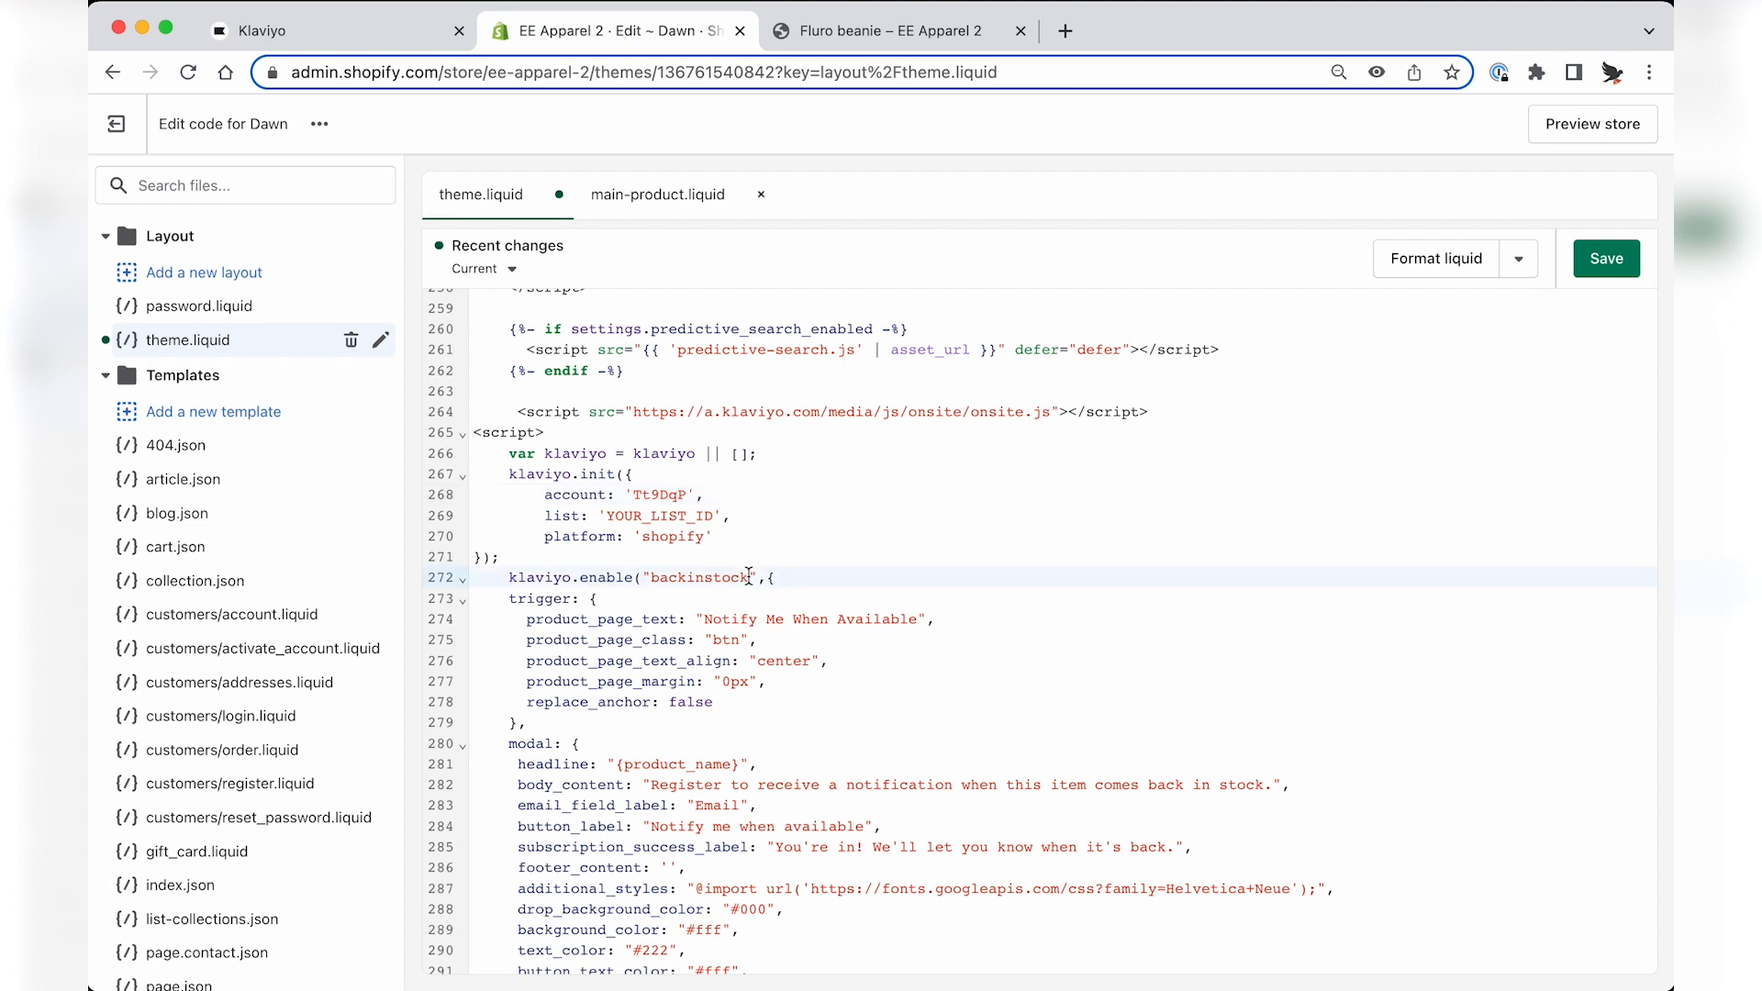
{"action": "left_click_drag", "start_coordinate": [696, 487], "coordinate": [686, 488]}
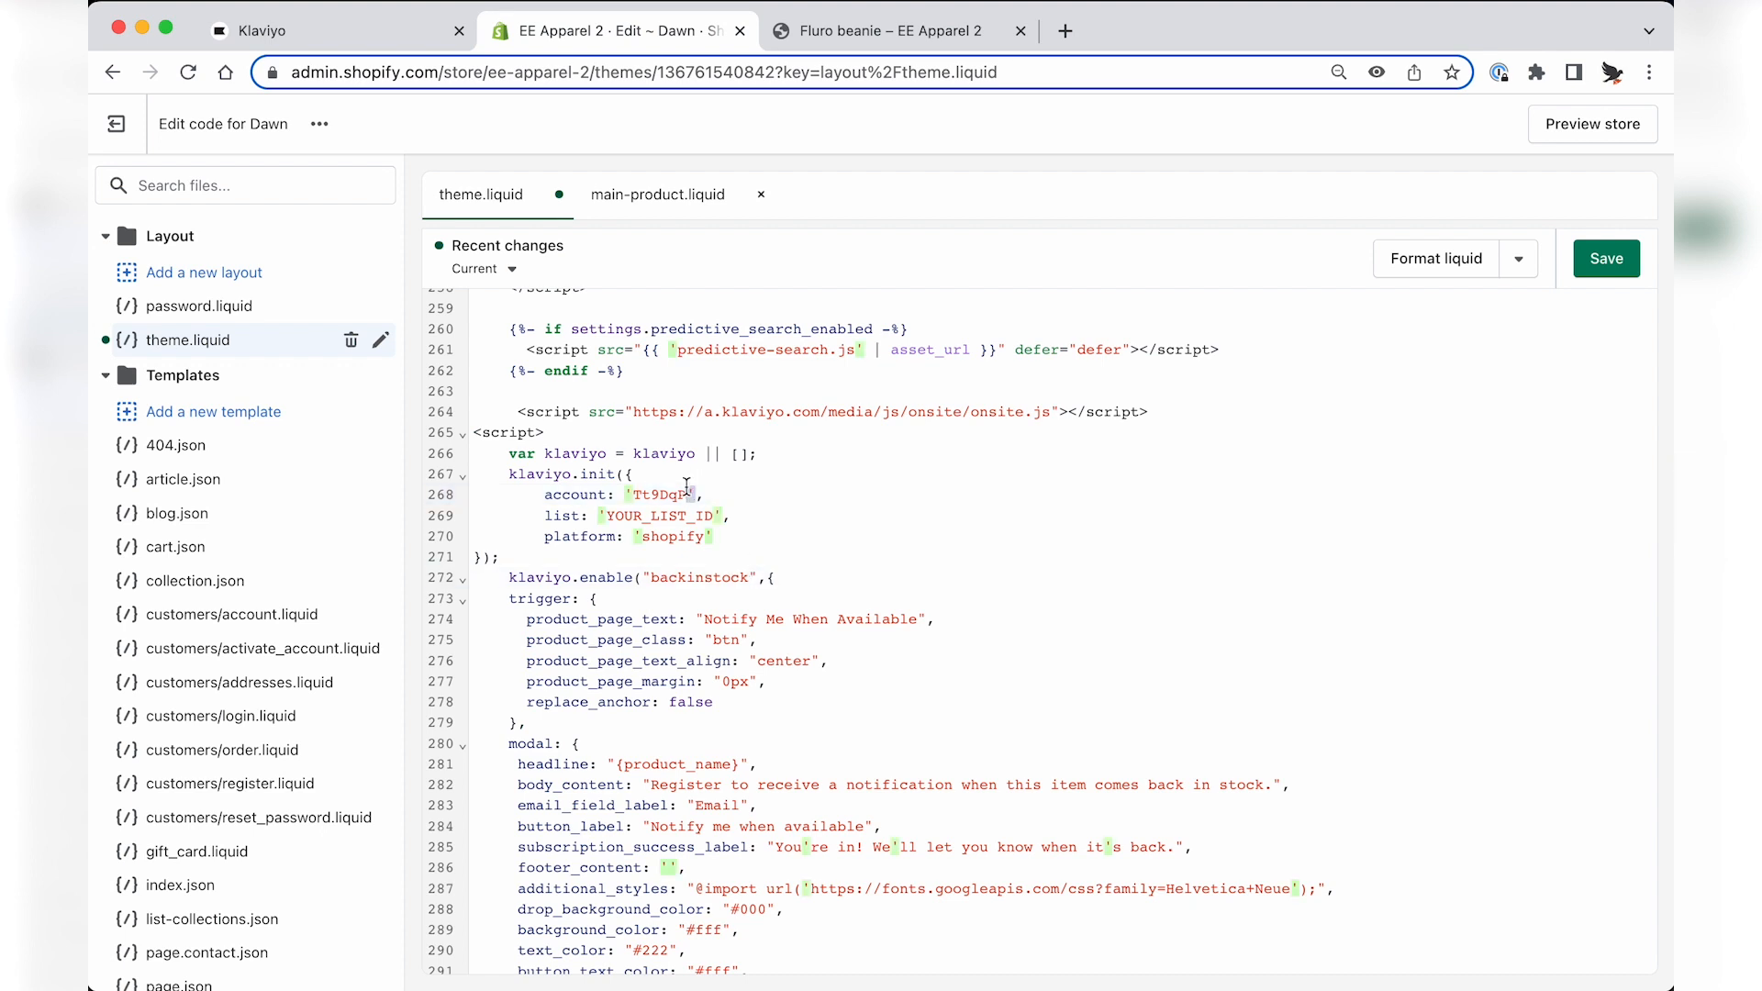
{"action": "left_click", "coordinate": [687, 487]}
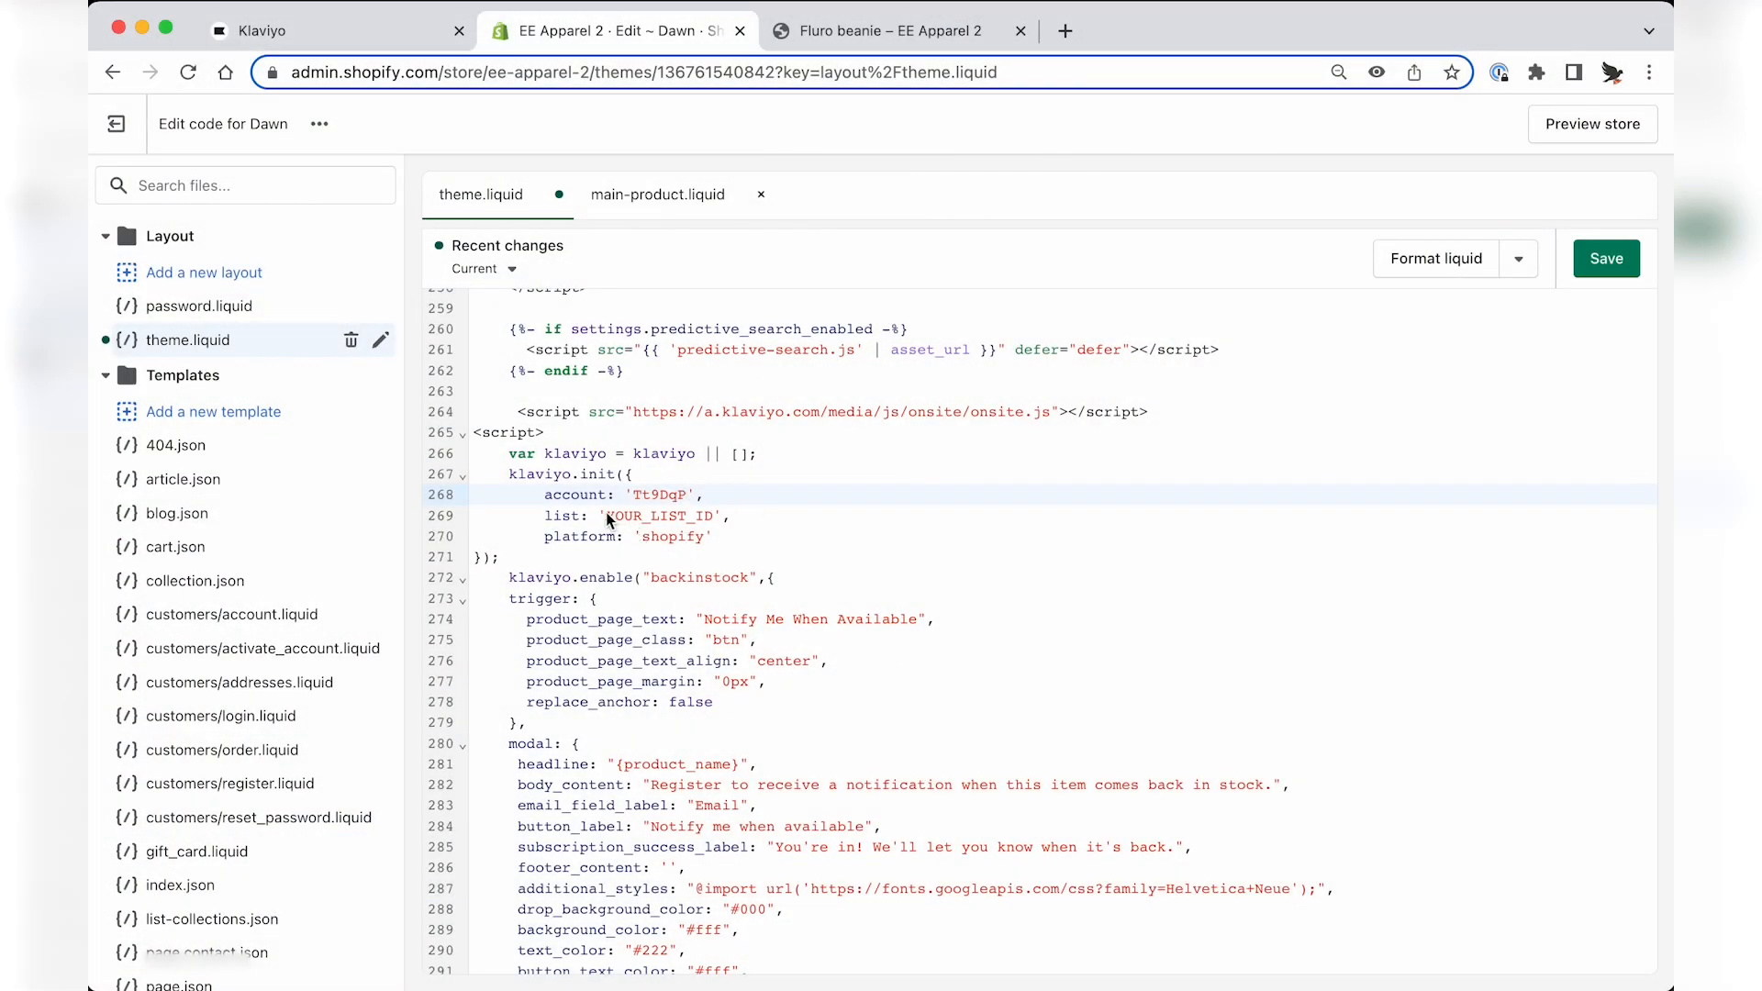
For the script's YOUR_LIST_ID placeholder, switch to Klaviyo, filter the audience to lists only, and open the Newsletter list's settings.
{"action": "left_click_drag", "start_coordinate": [607, 517], "coordinate": [711, 525]}
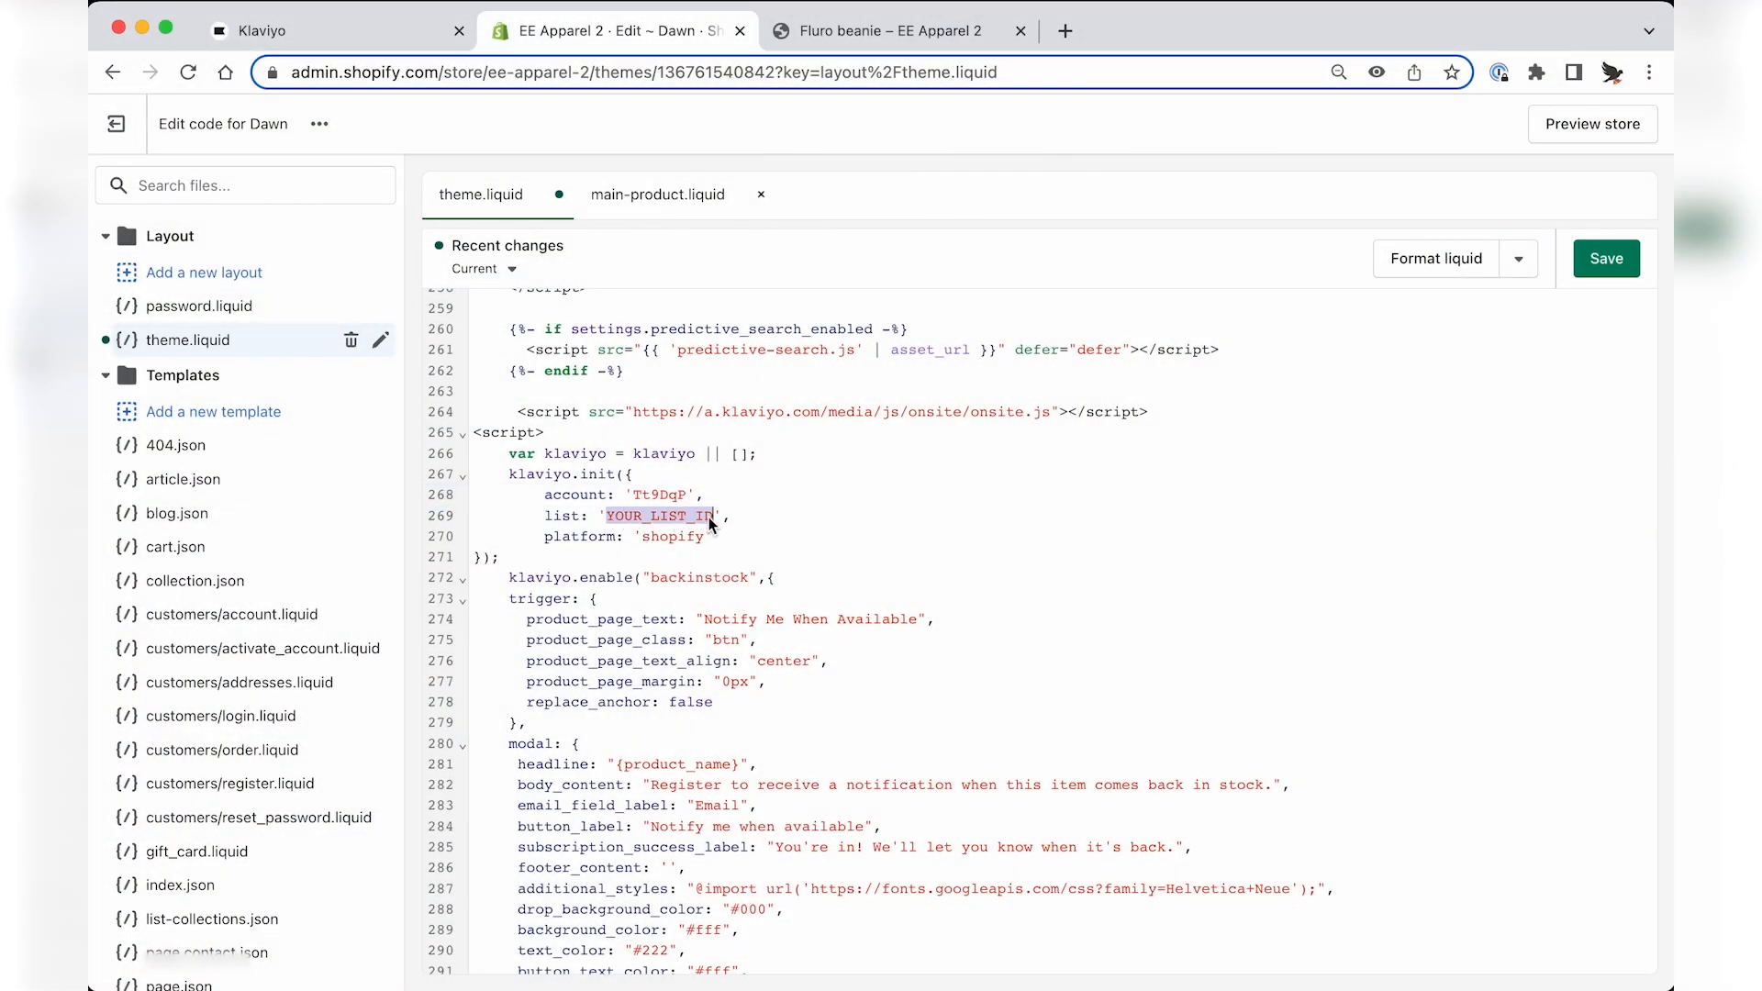
{"action": "key", "text": "ctrl+shift+Tab"}
{"action": "left_click", "coordinate": [221, 462]}
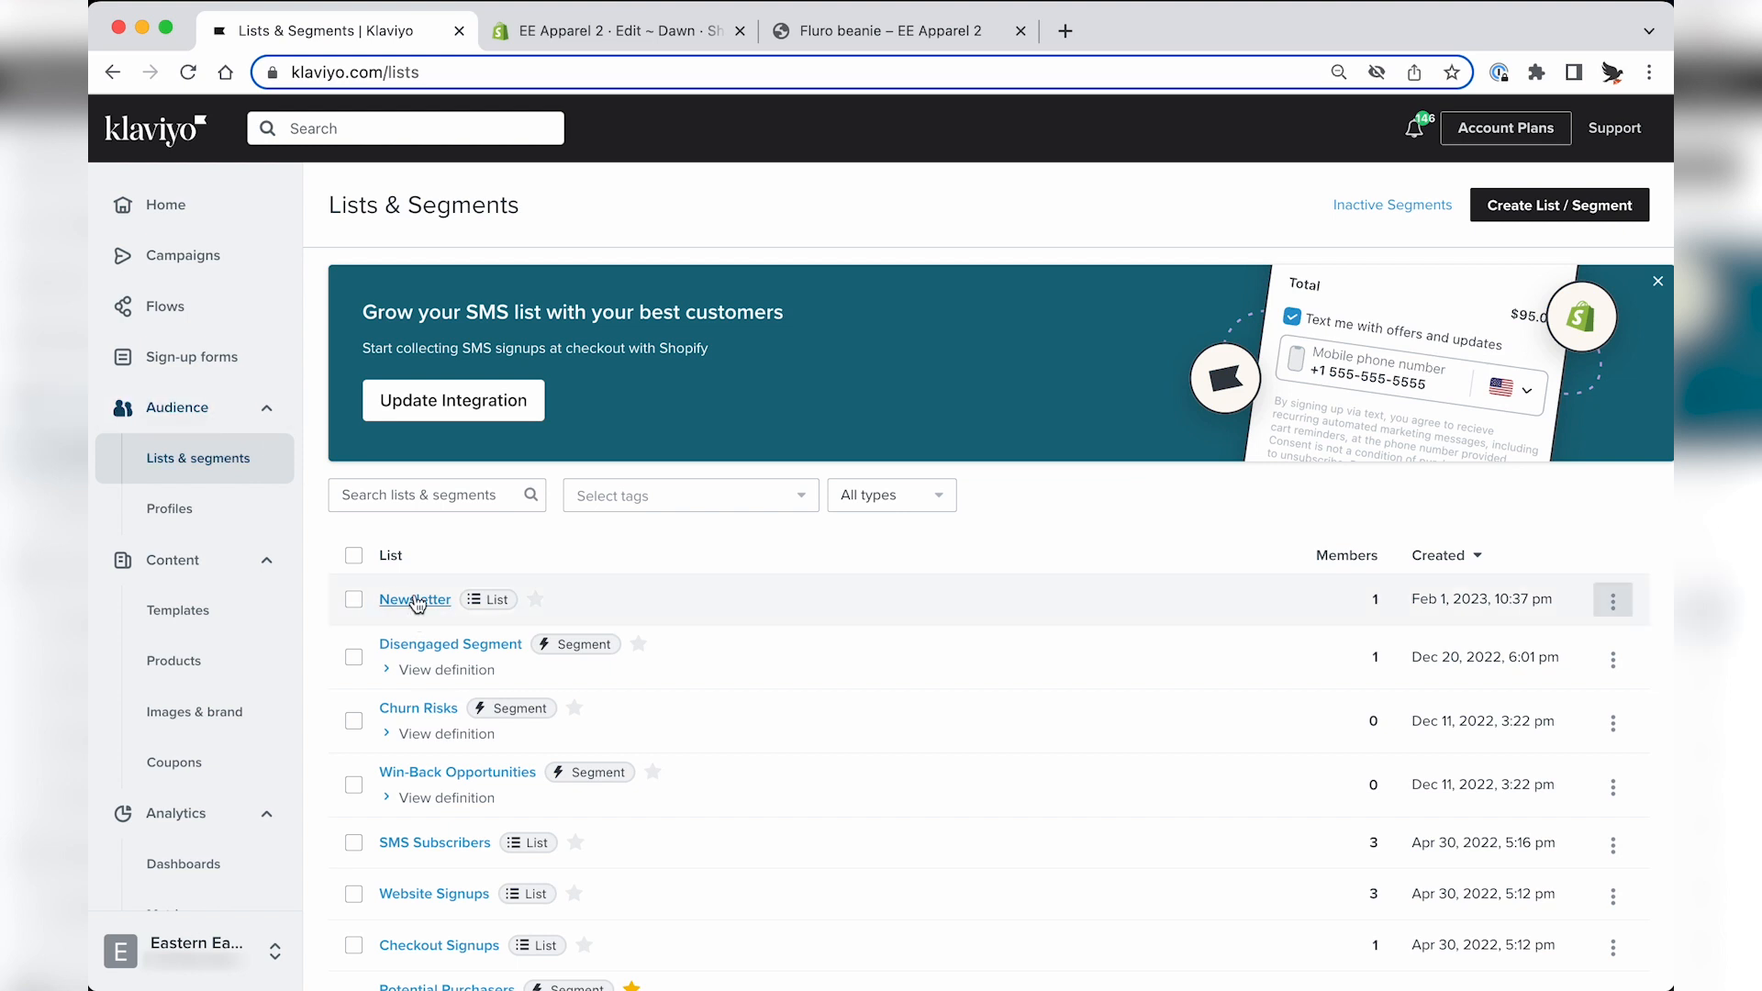
{"action": "left_click", "coordinate": [867, 505]}
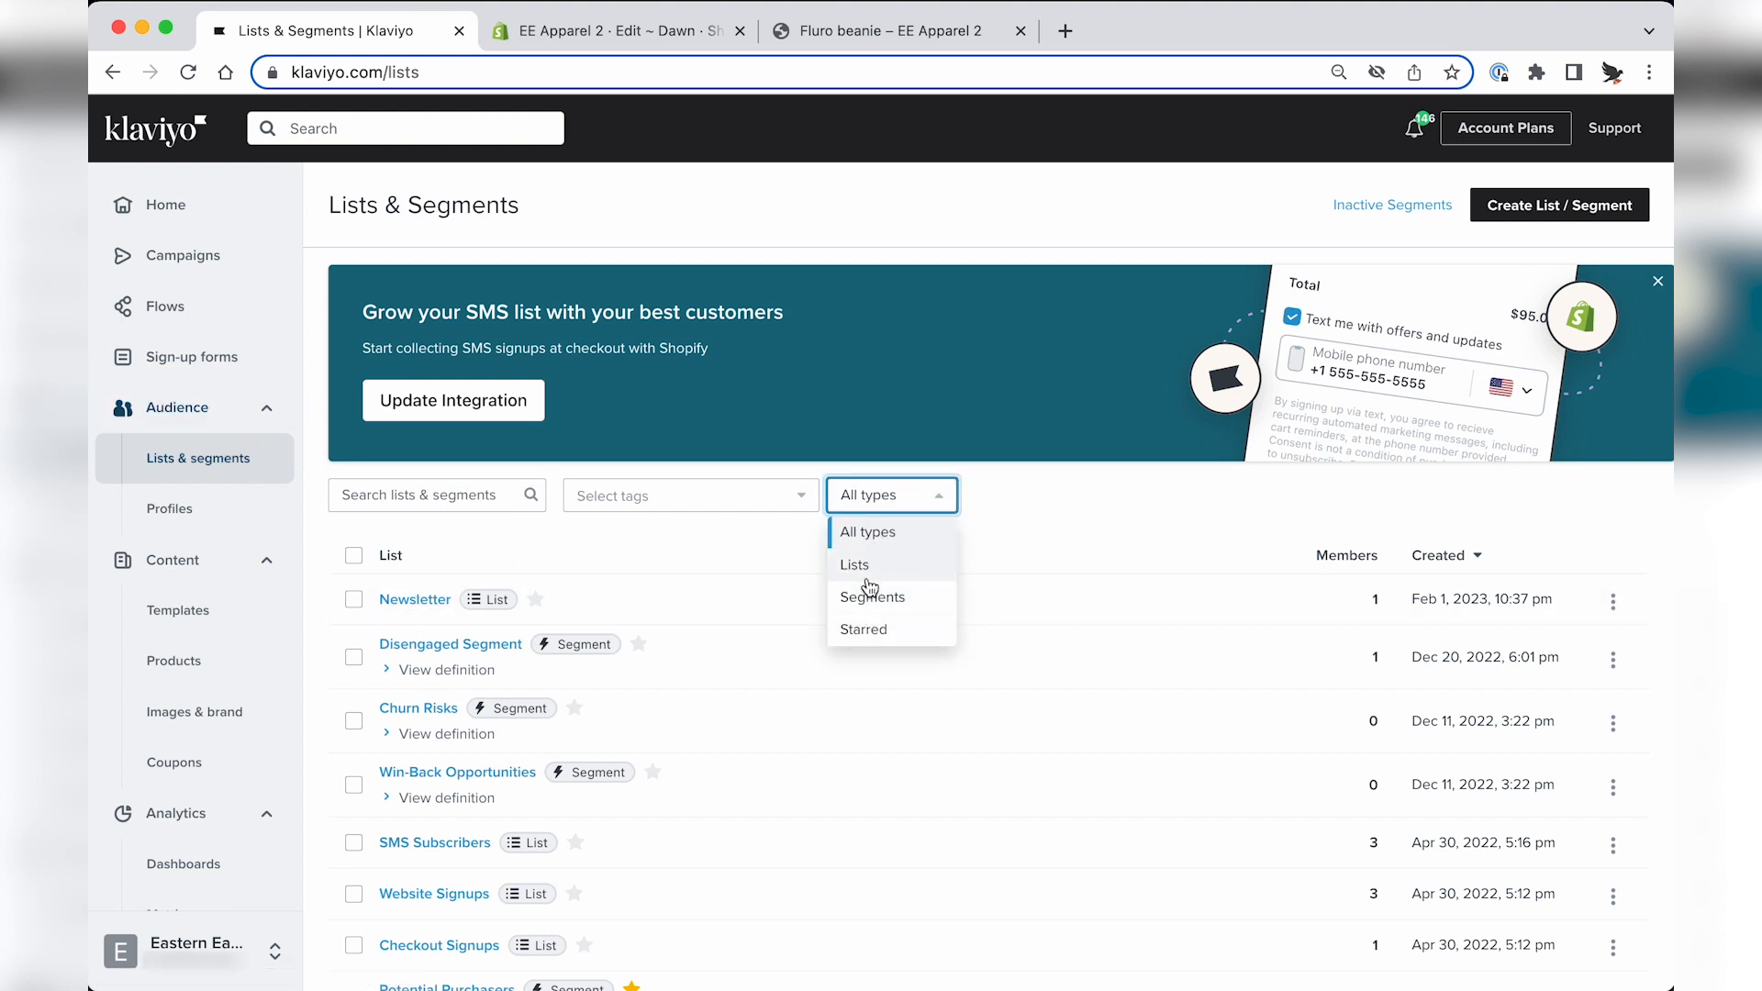
{"action": "left_click", "coordinate": [870, 568]}
{"action": "left_click", "coordinate": [425, 601]}
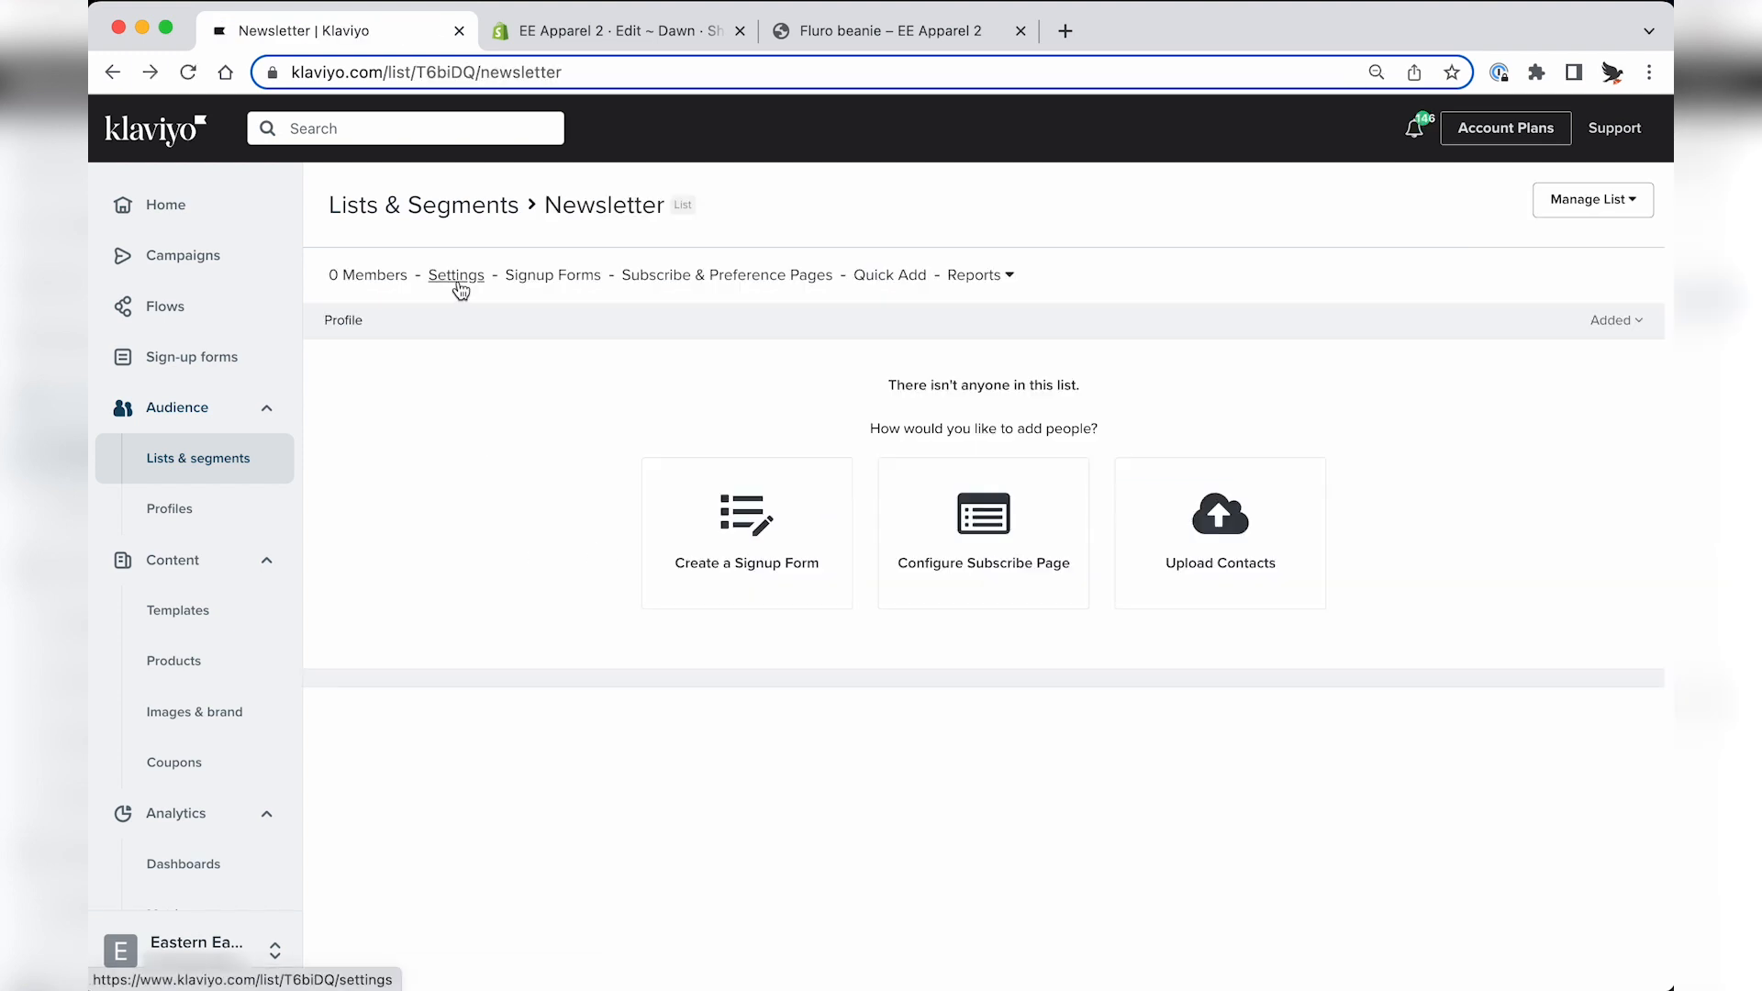
{"action": "left_click", "coordinate": [457, 276]}
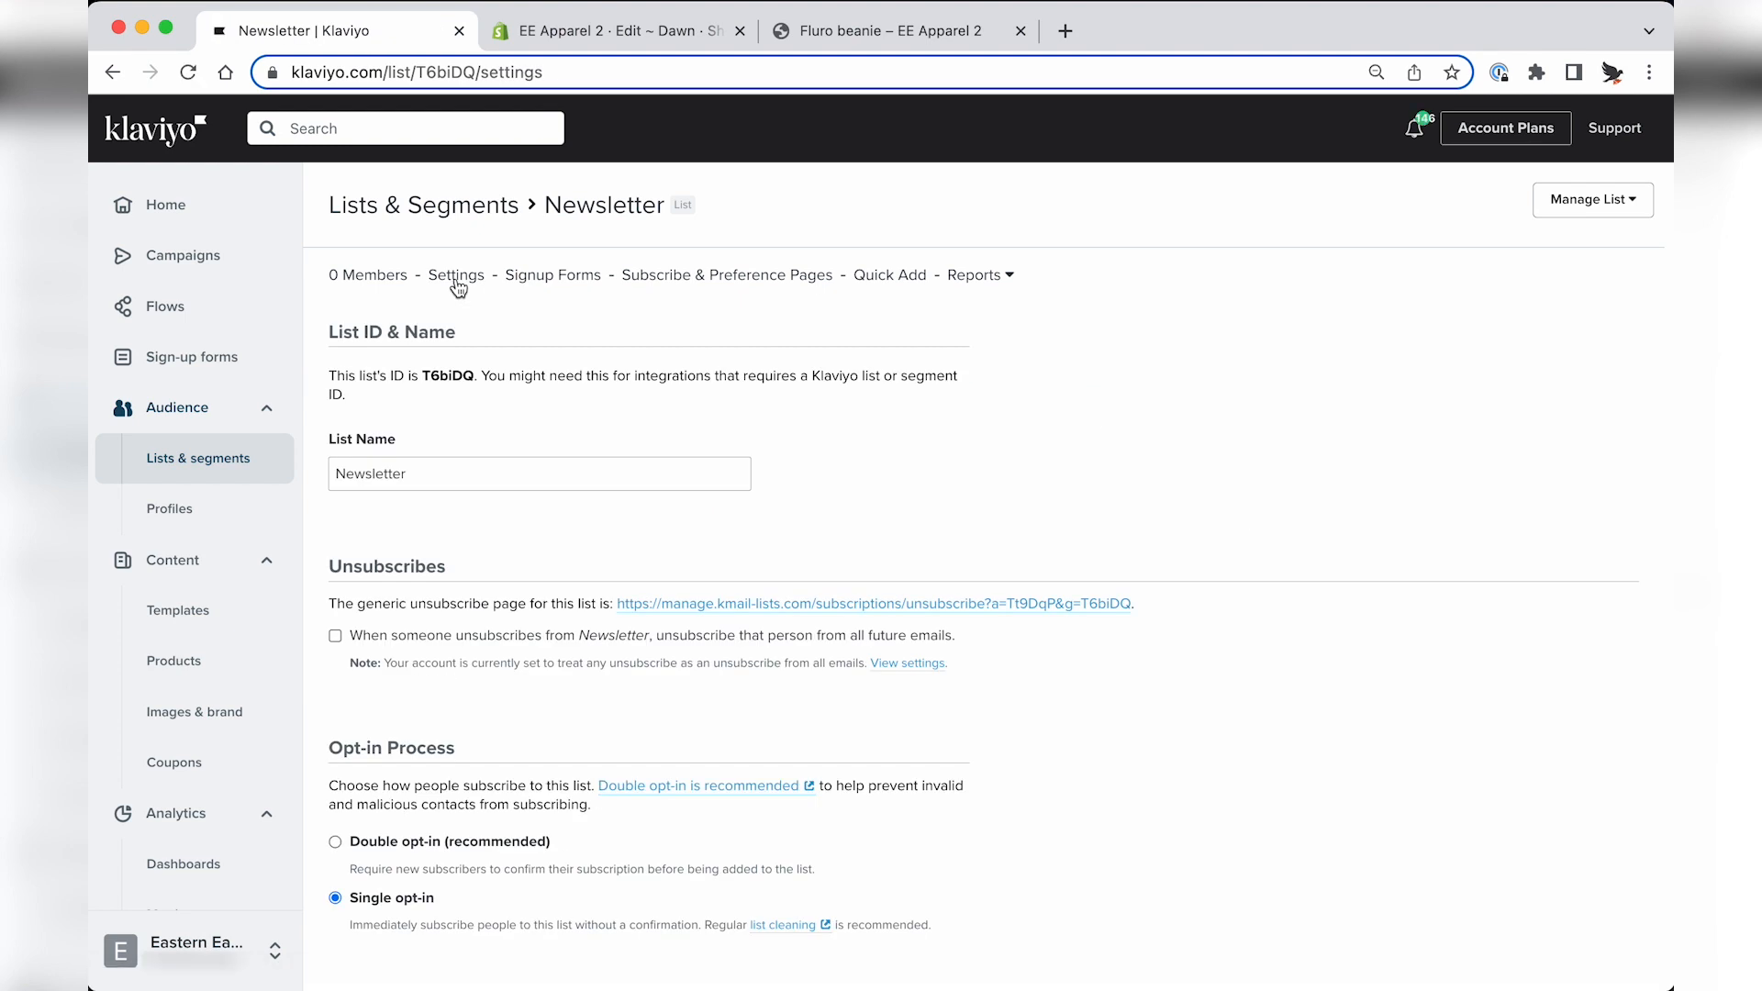
Copy the Newsletter list's ID from its List ID & Name settings.
{"action": "double_click", "coordinate": [443, 376]}
{"action": "left_click", "coordinate": [448, 72]}
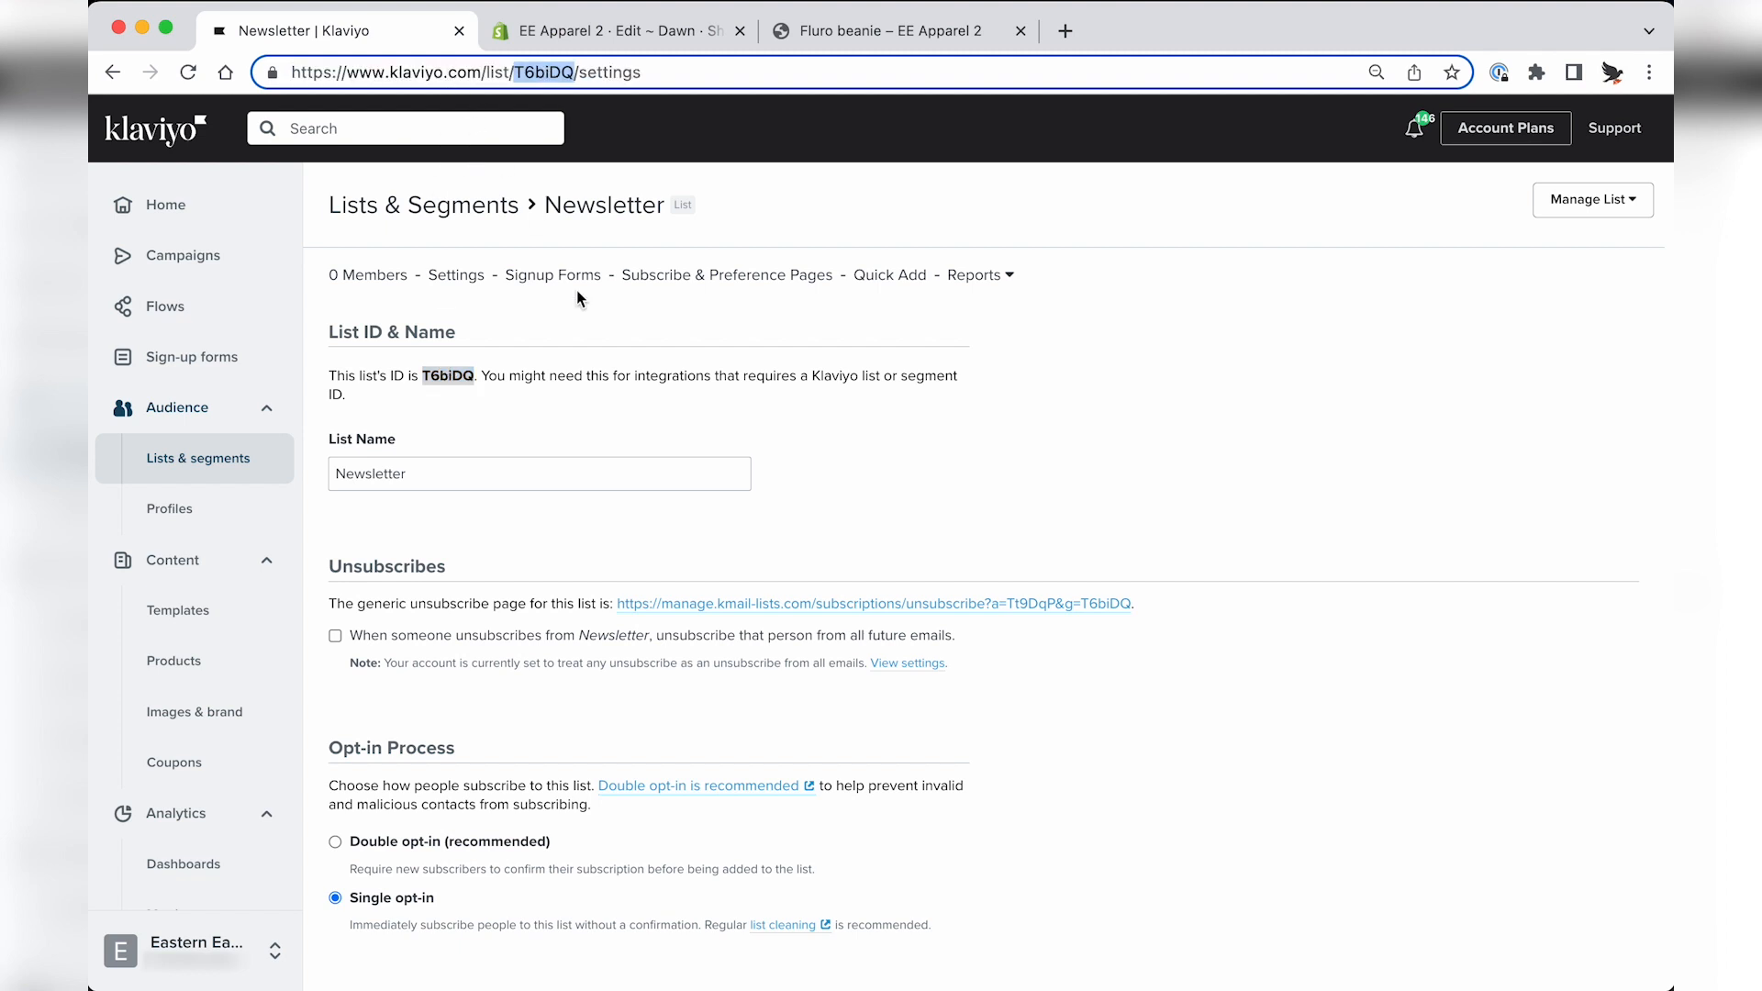
{"action": "double_click", "coordinate": [447, 376]}
{"action": "key", "text": "super+c"}
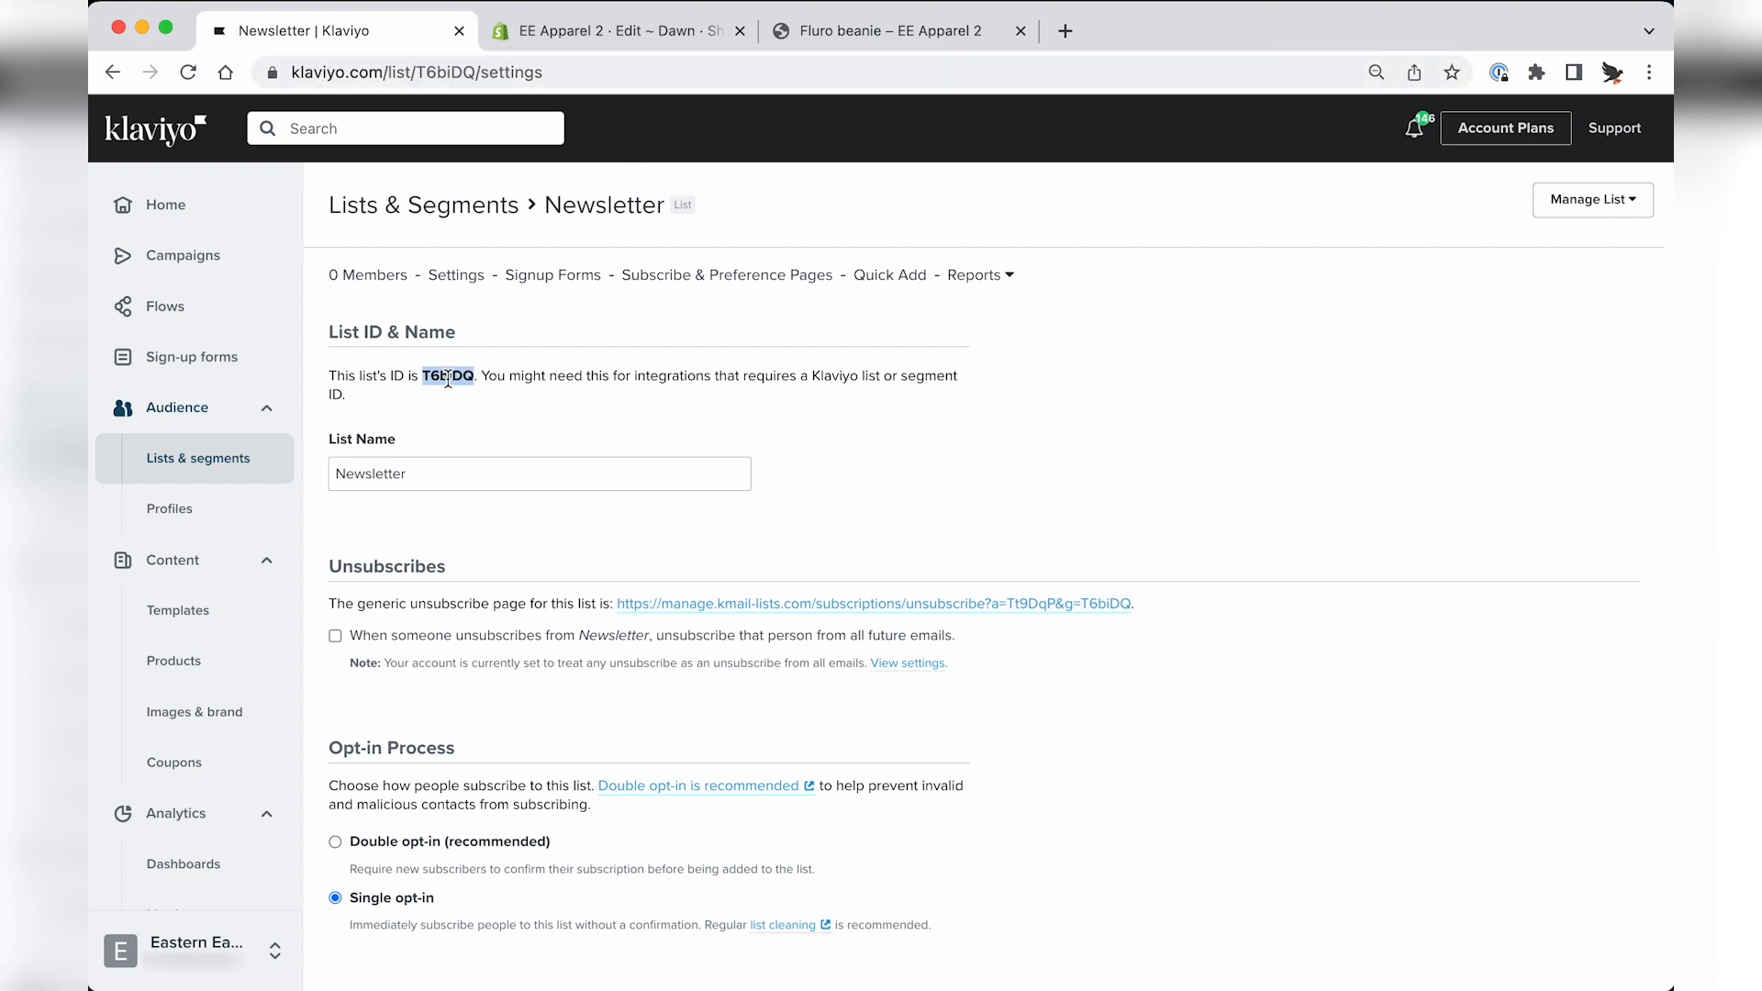
Back in theme.liquid, replace the YOUR_LIST_ID placeholder in klaviyo.init with the copied list ID and save the file.
{"action": "left_click", "coordinate": [622, 39]}
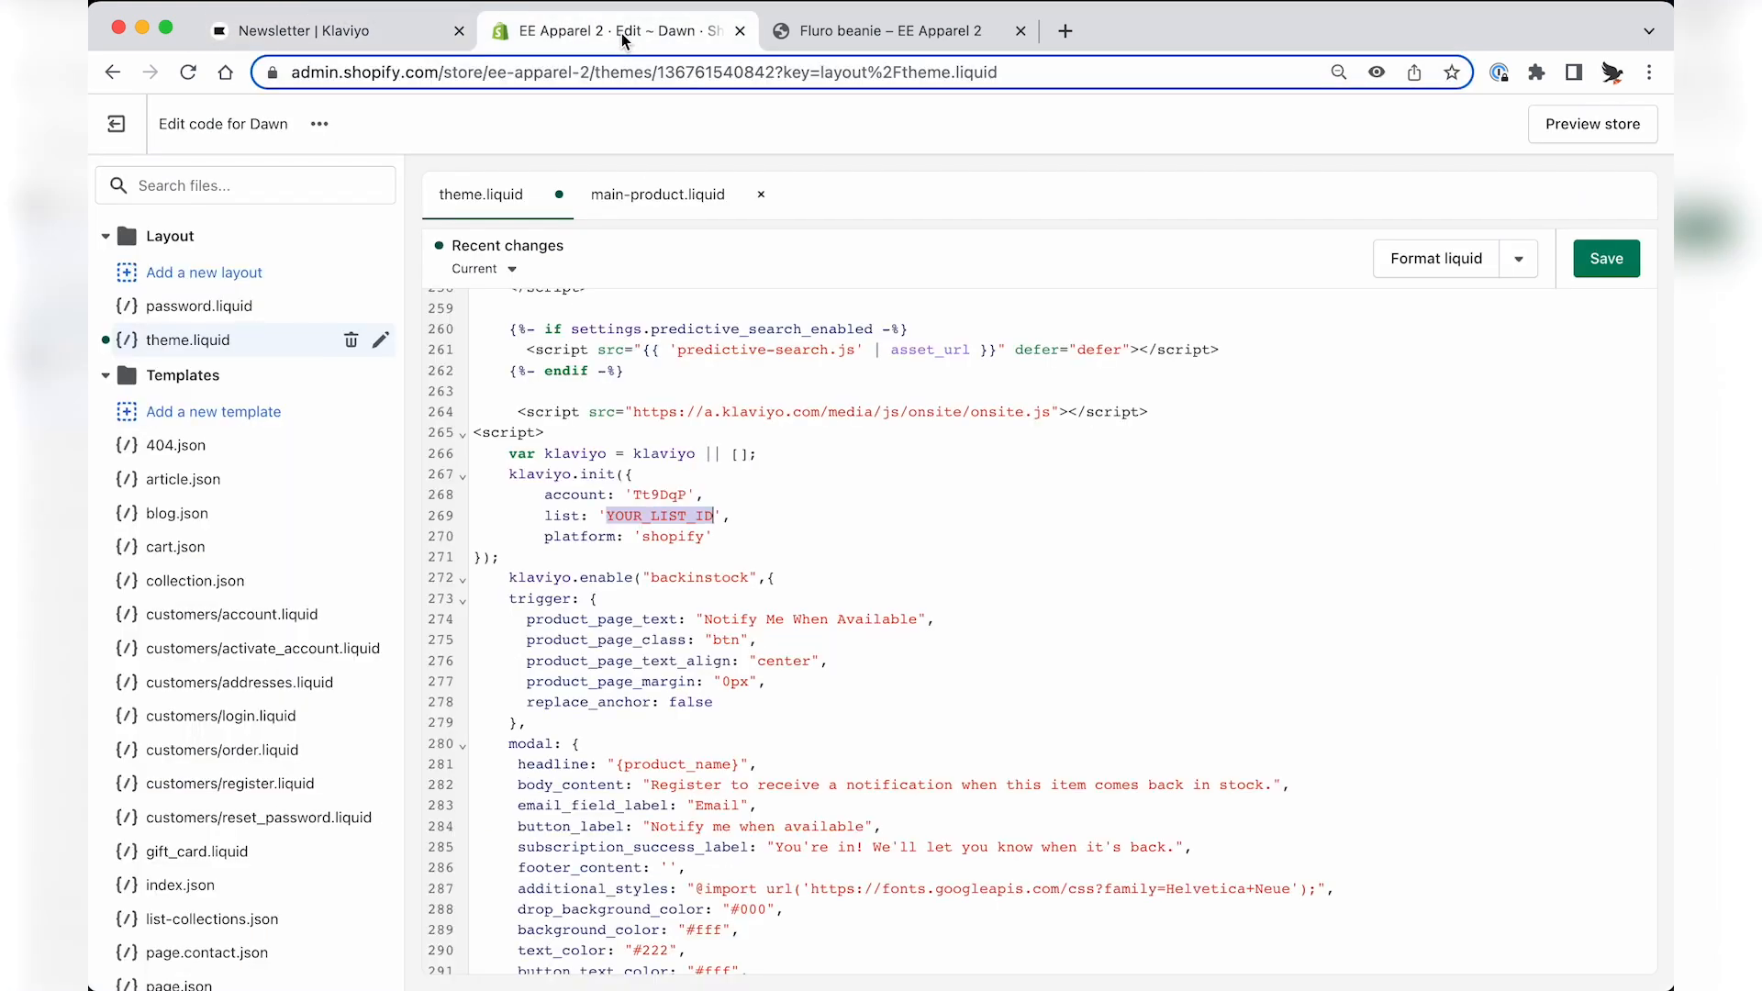
{"action": "left_click", "coordinate": [618, 516]}
{"action": "left_click_drag", "start_coordinate": [607, 515], "coordinate": [715, 516]}
{"action": "key", "text": "super+v"}
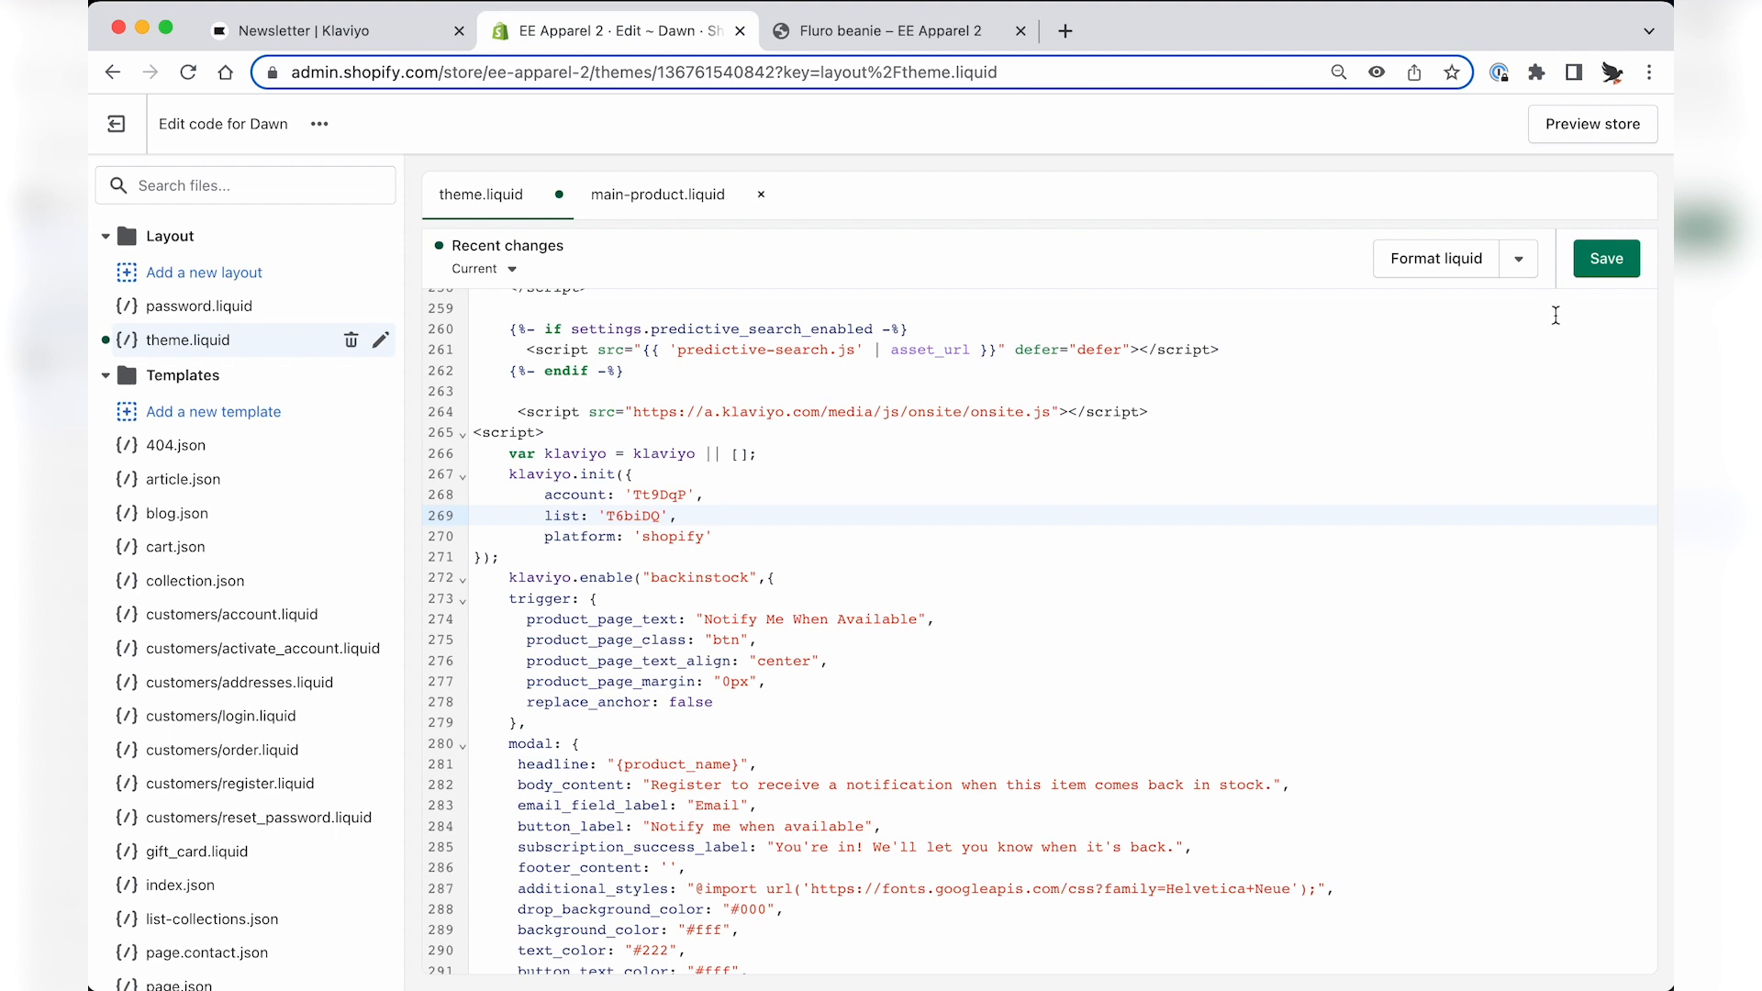
{"action": "left_click", "coordinate": [1603, 275]}
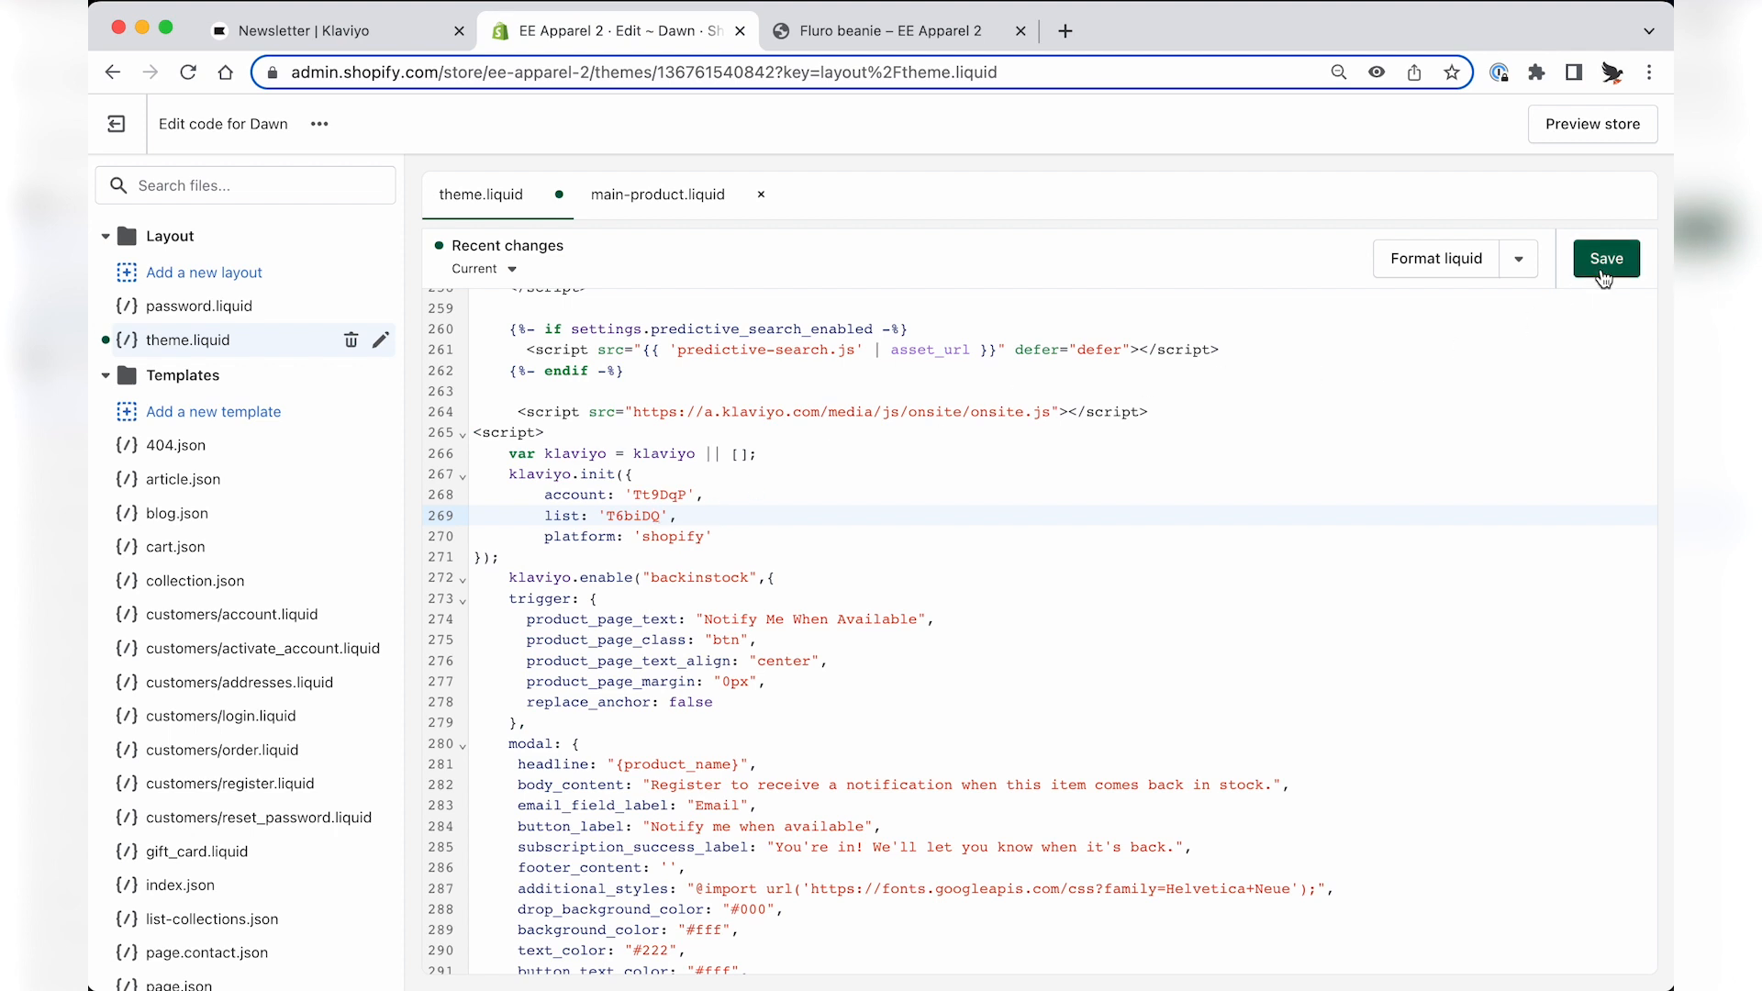
Preview the store, hide the preview bar, and open the Original hoodie product page from the product listing.
{"action": "left_click", "coordinate": [1567, 129]}
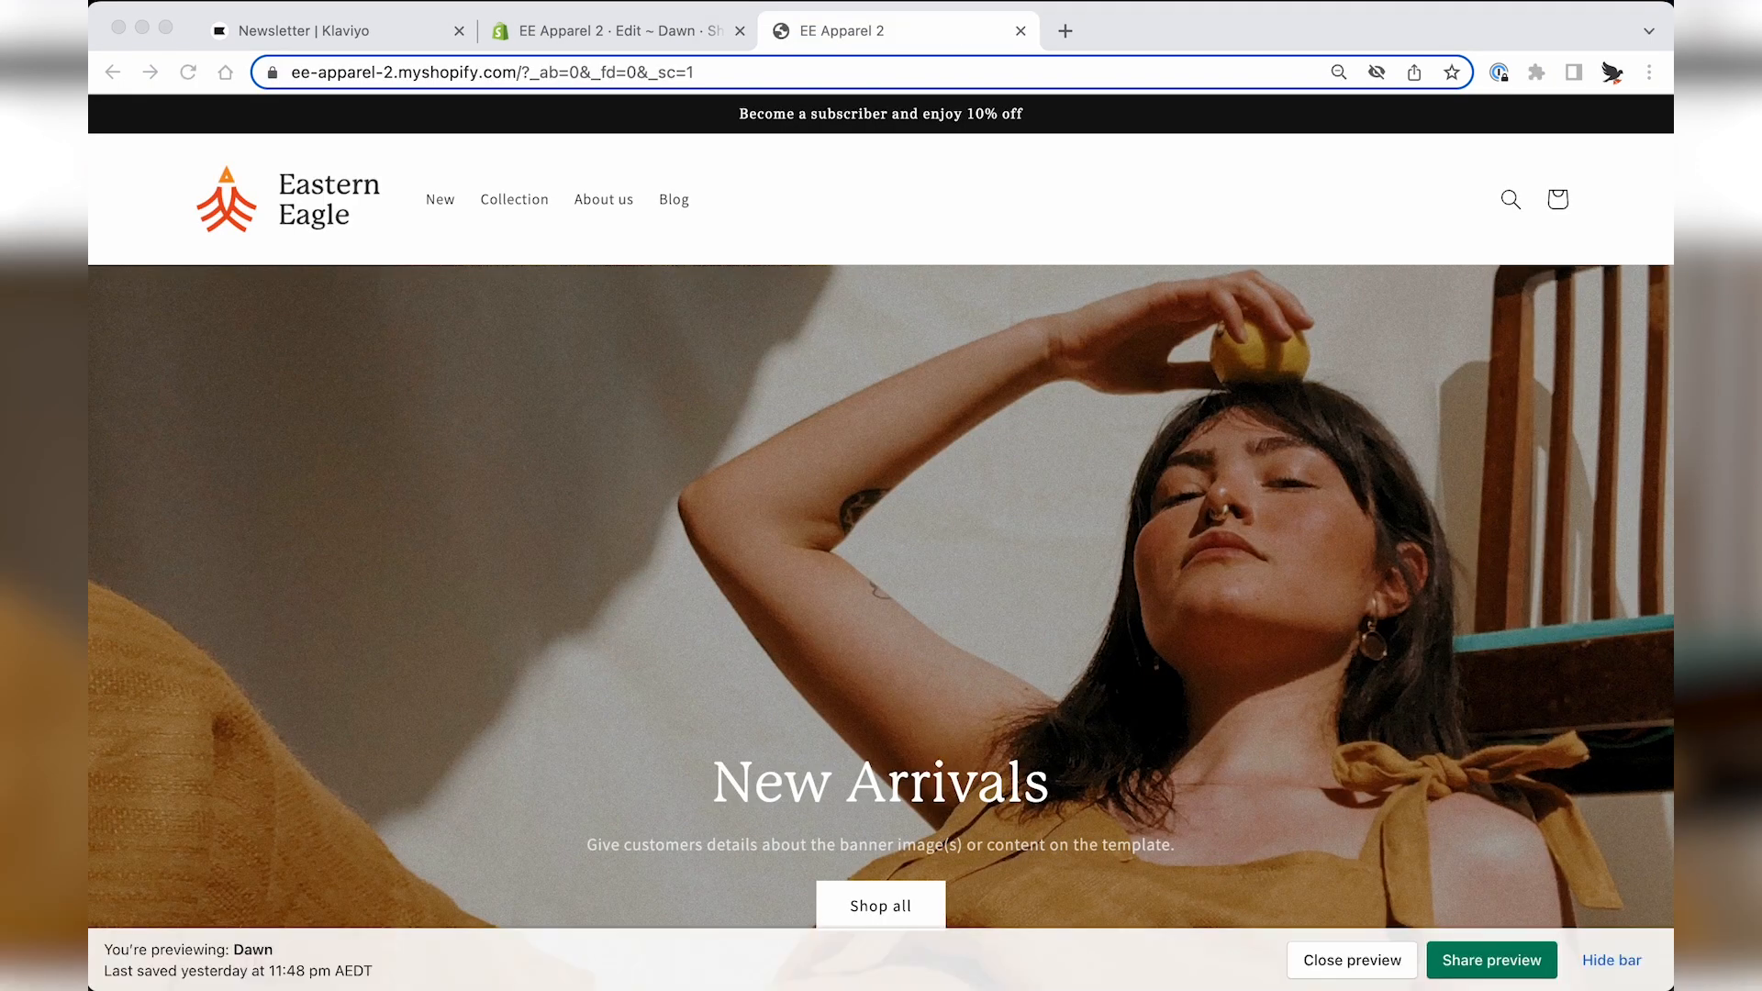
{"action": "left_click", "coordinate": [1611, 959]}
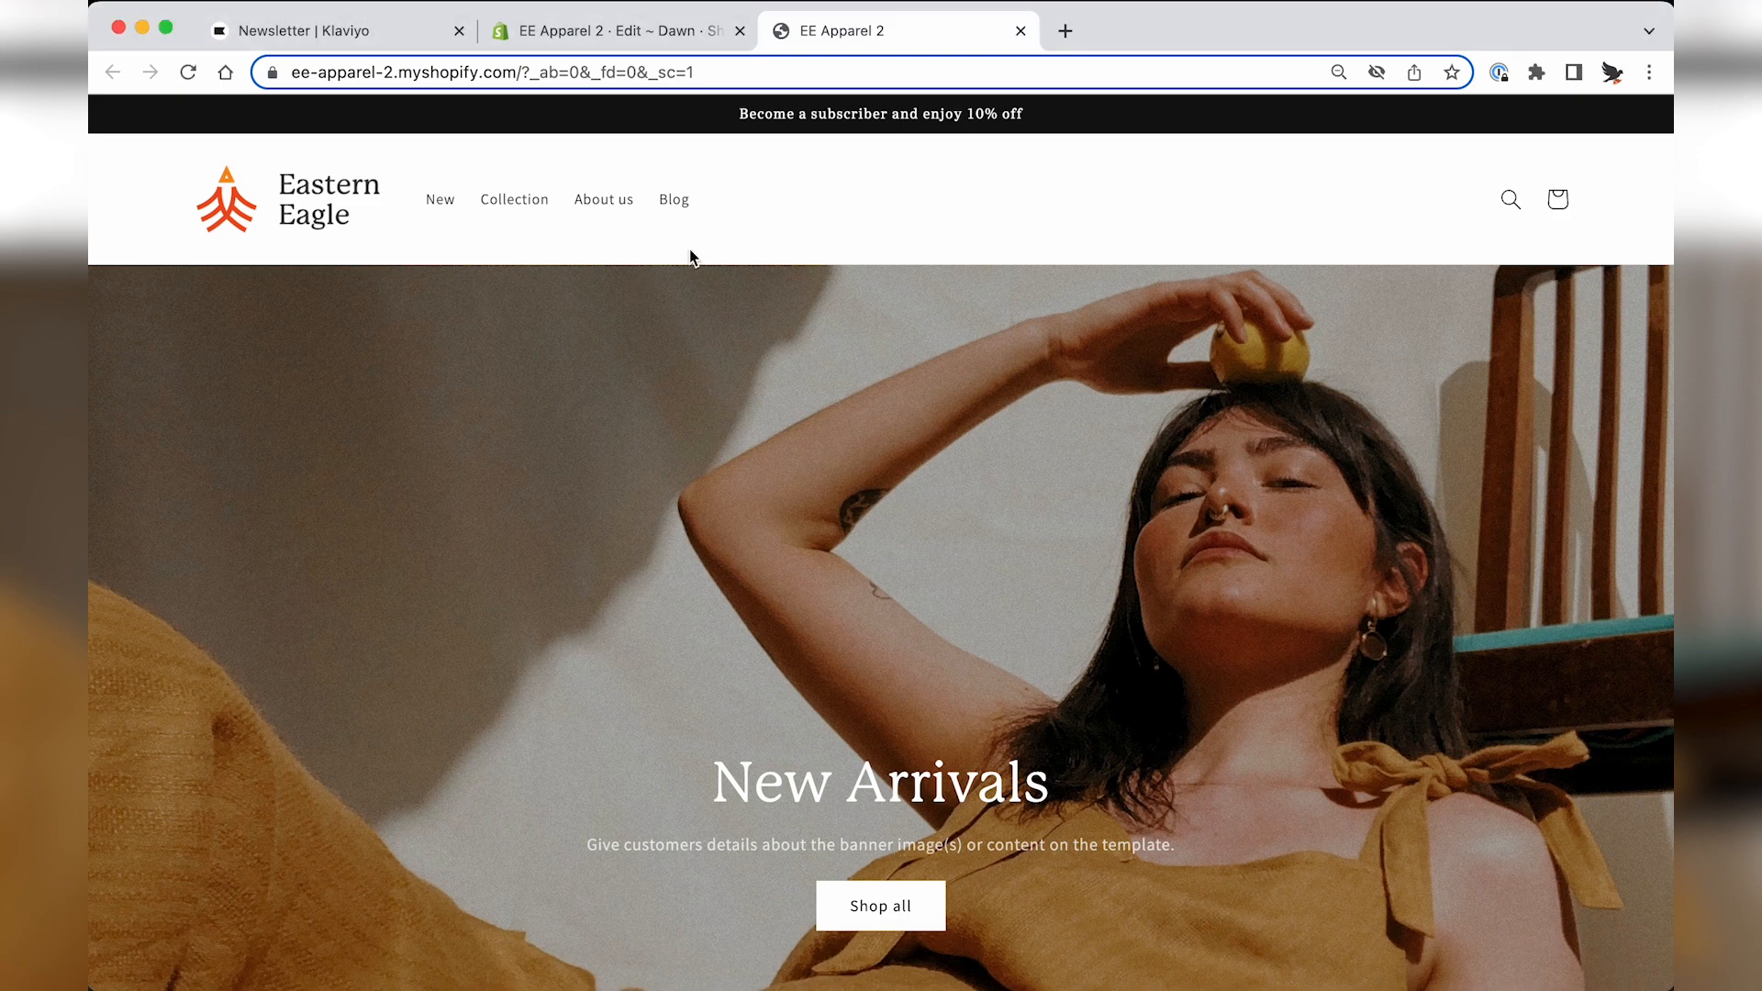
{"action": "left_click", "coordinate": [434, 198]}
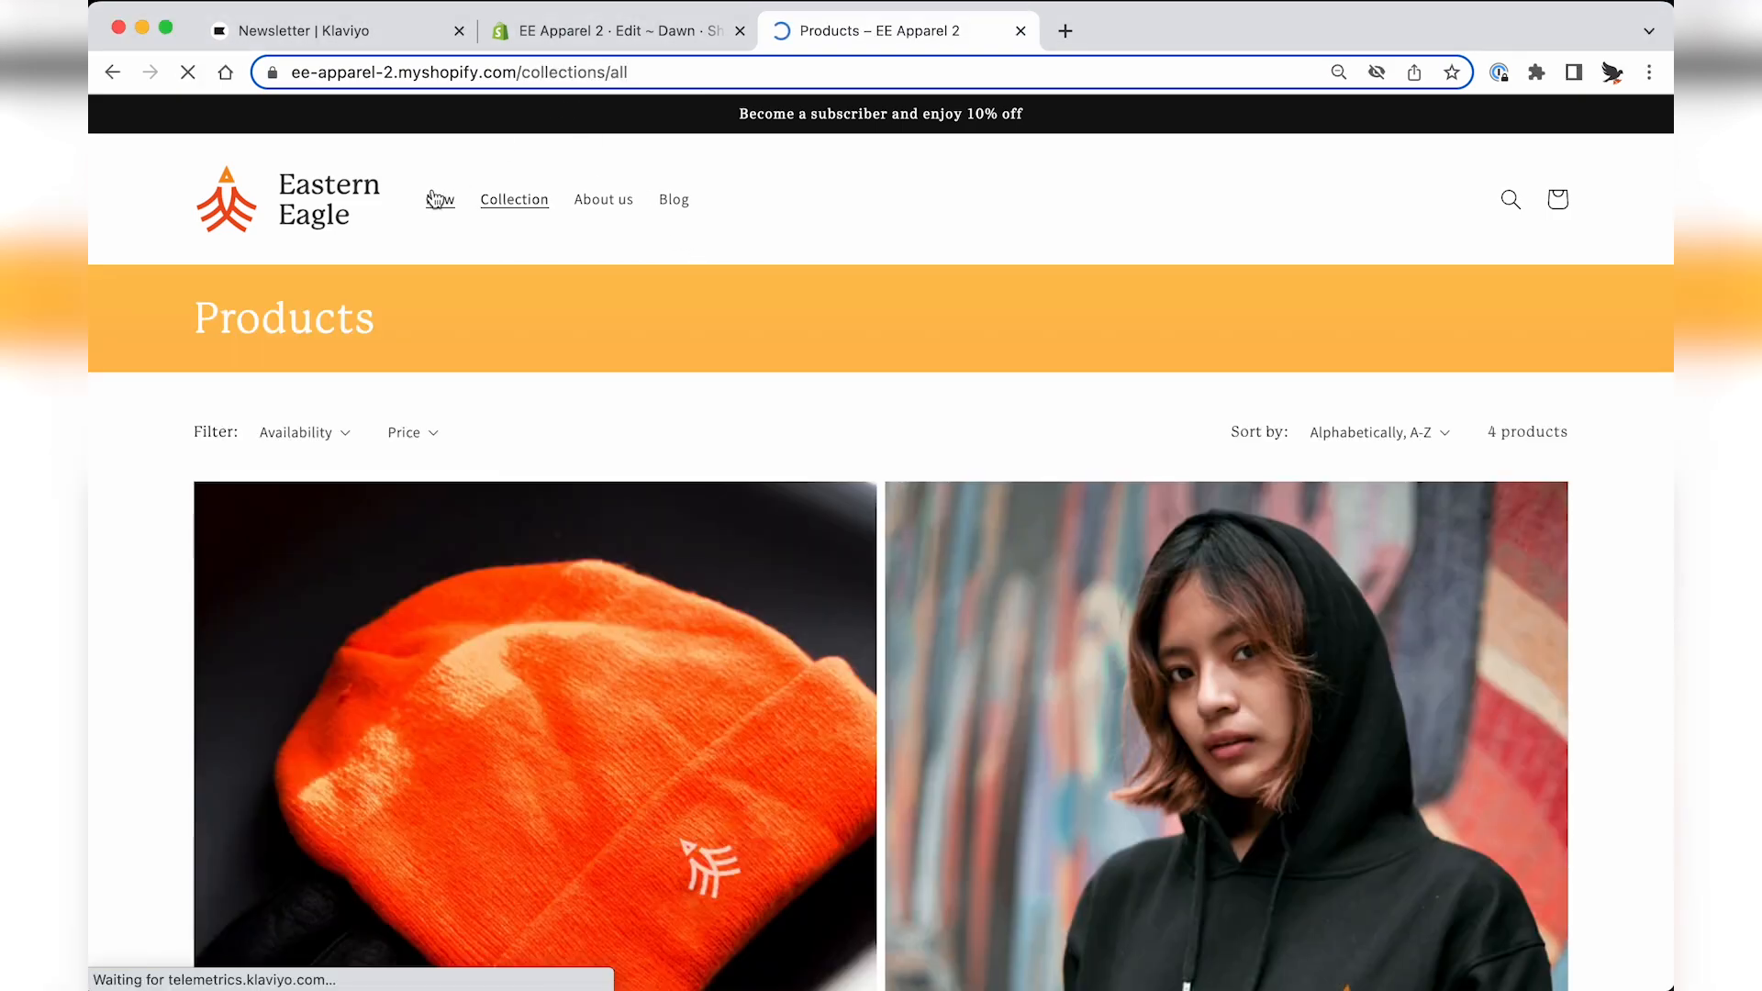
{"action": "left_click", "coordinate": [1228, 762]}
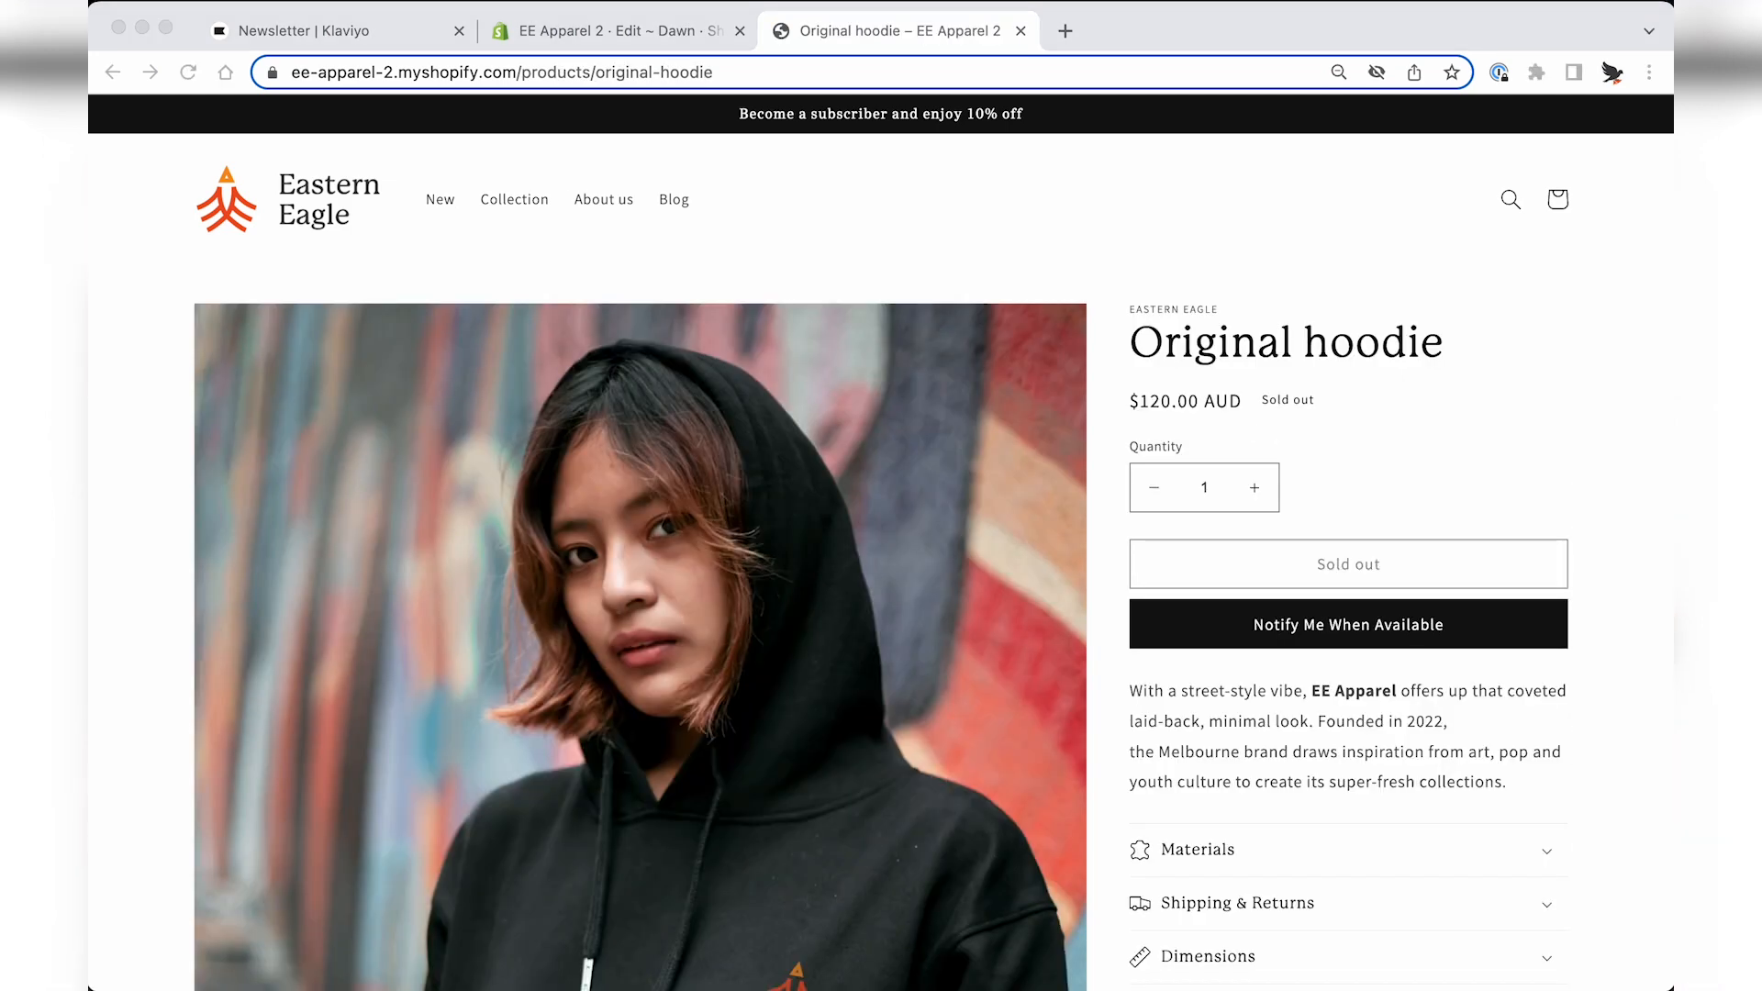
Register a test email address for the Original hoodie's back-in-stock notification, keeping the email list opt-in ticked.
{"action": "left_click", "coordinate": [1334, 636]}
{"action": "left_click", "coordinate": [797, 370]}
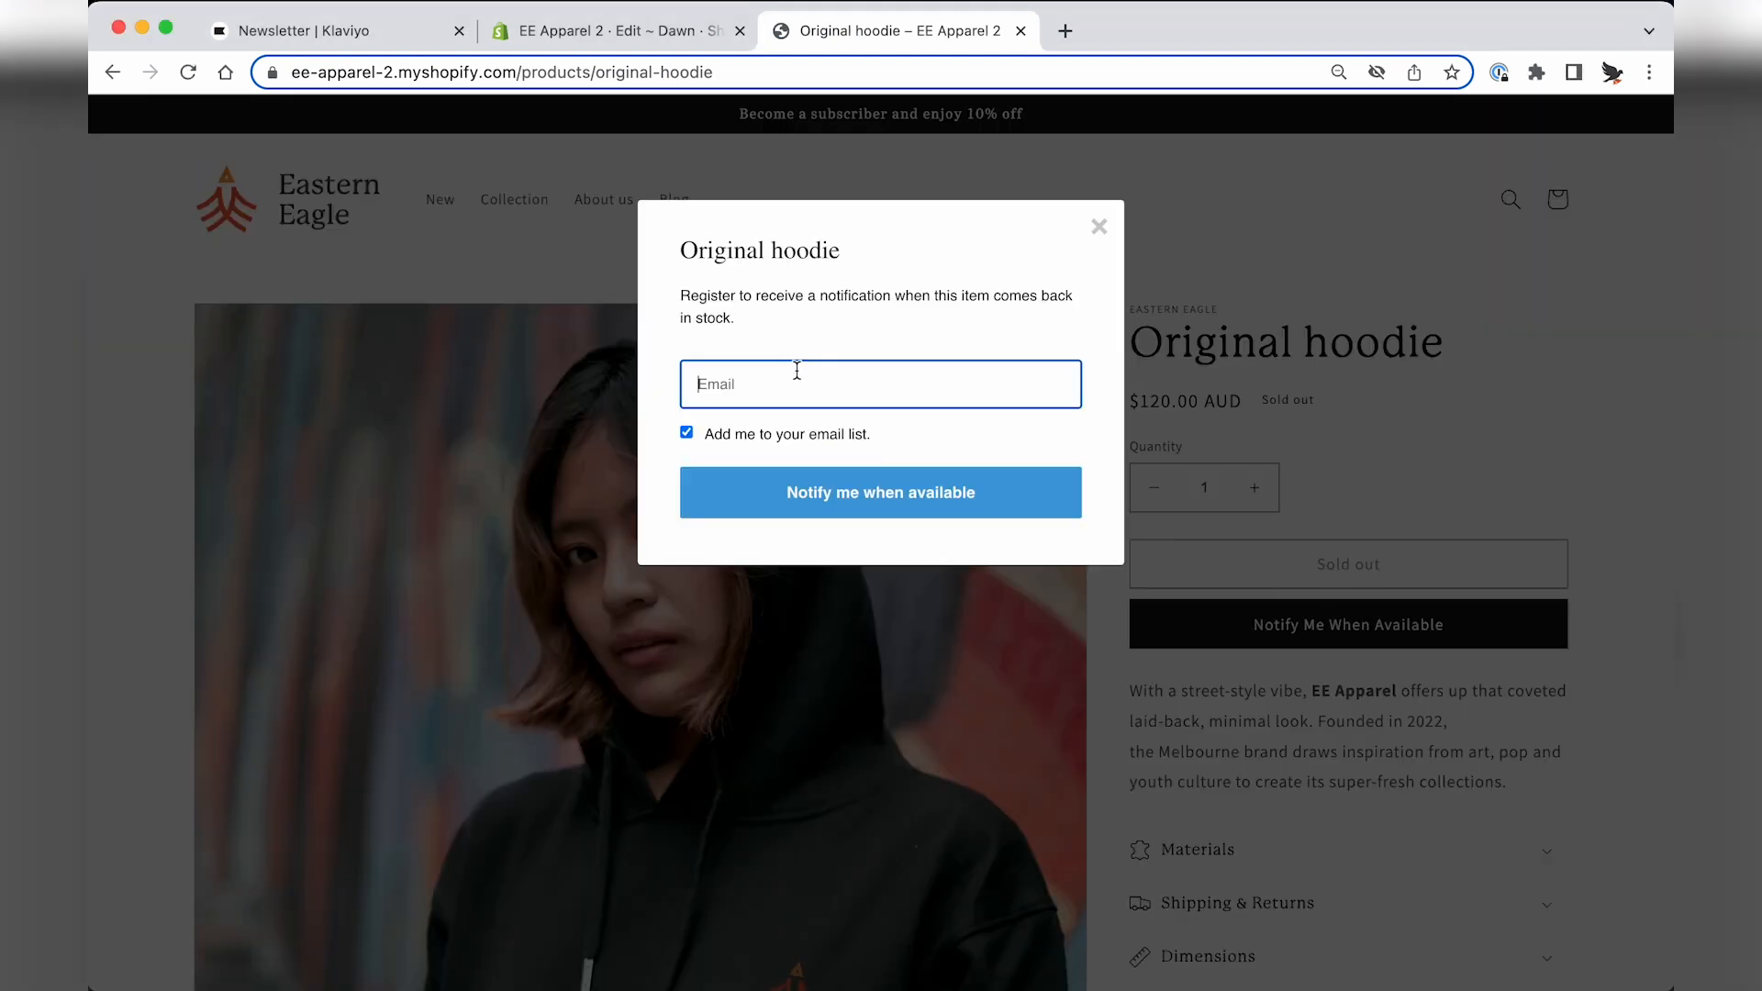
{"action": "type", "text": "test@bob.com"}
{"action": "left_click", "coordinate": [798, 496]}
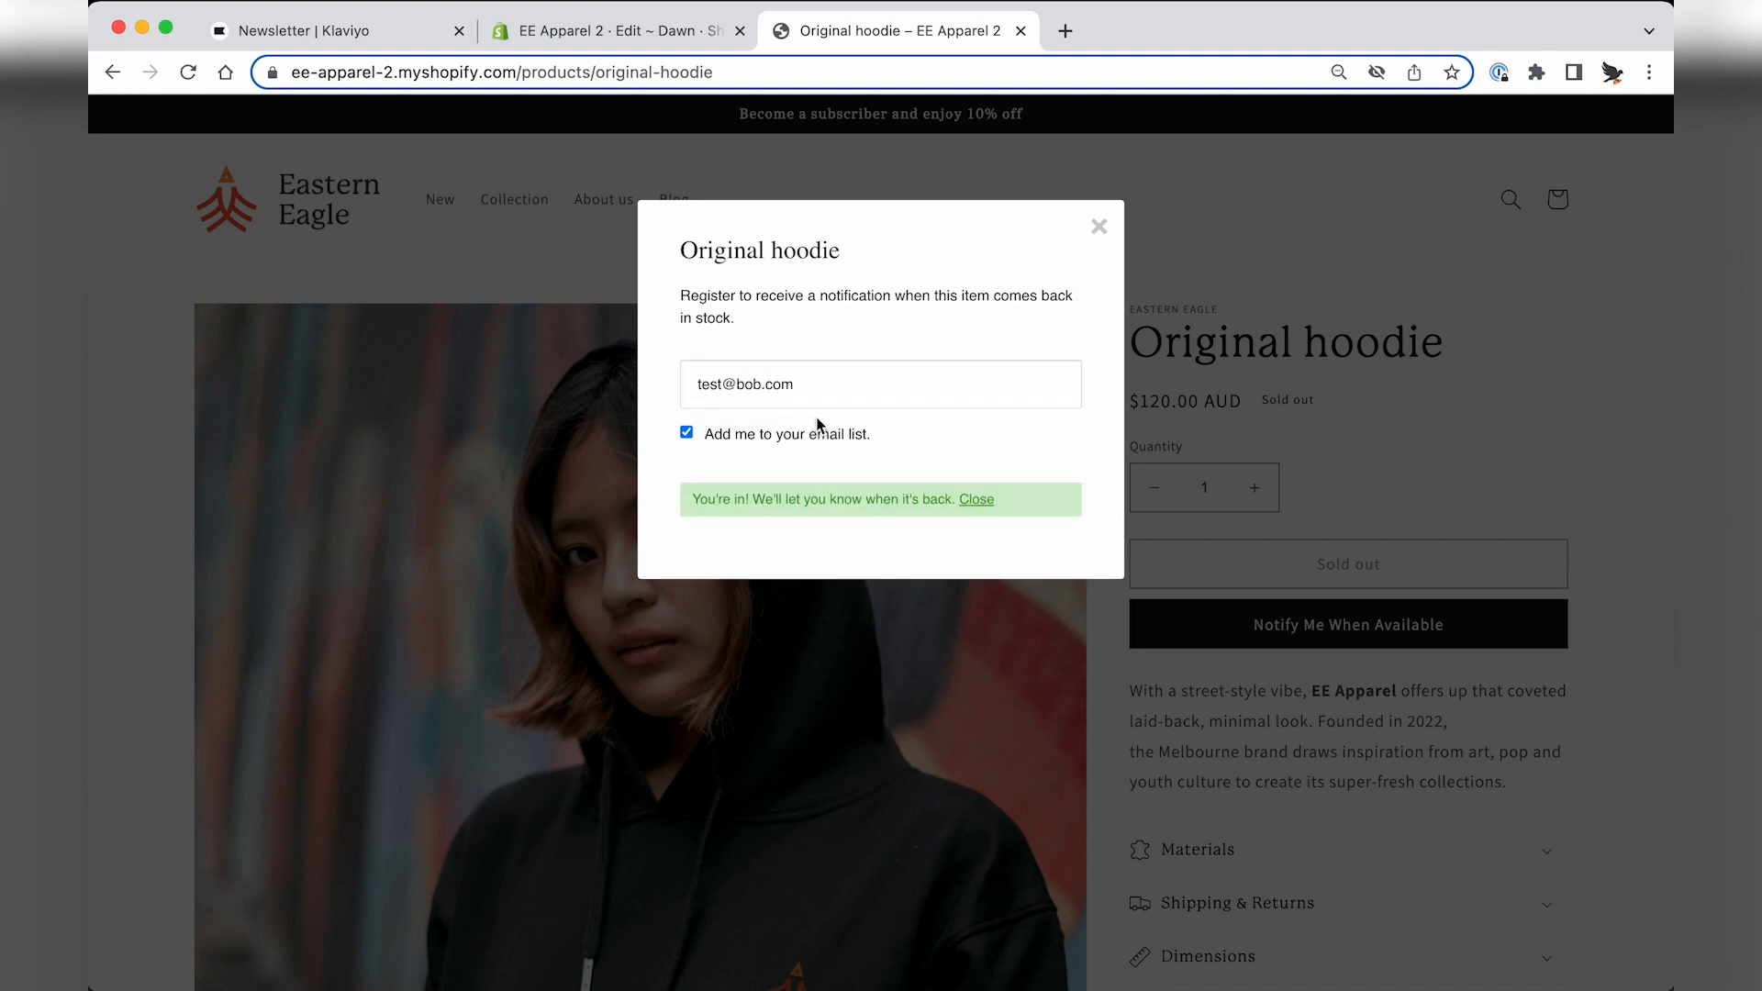
Copy the test email, look up its profile in Klaviyo, and expand the Original hoodie back-in-stock subscription details.
{"action": "triple_click", "coordinate": [819, 386]}
{"action": "key", "text": "super+c"}
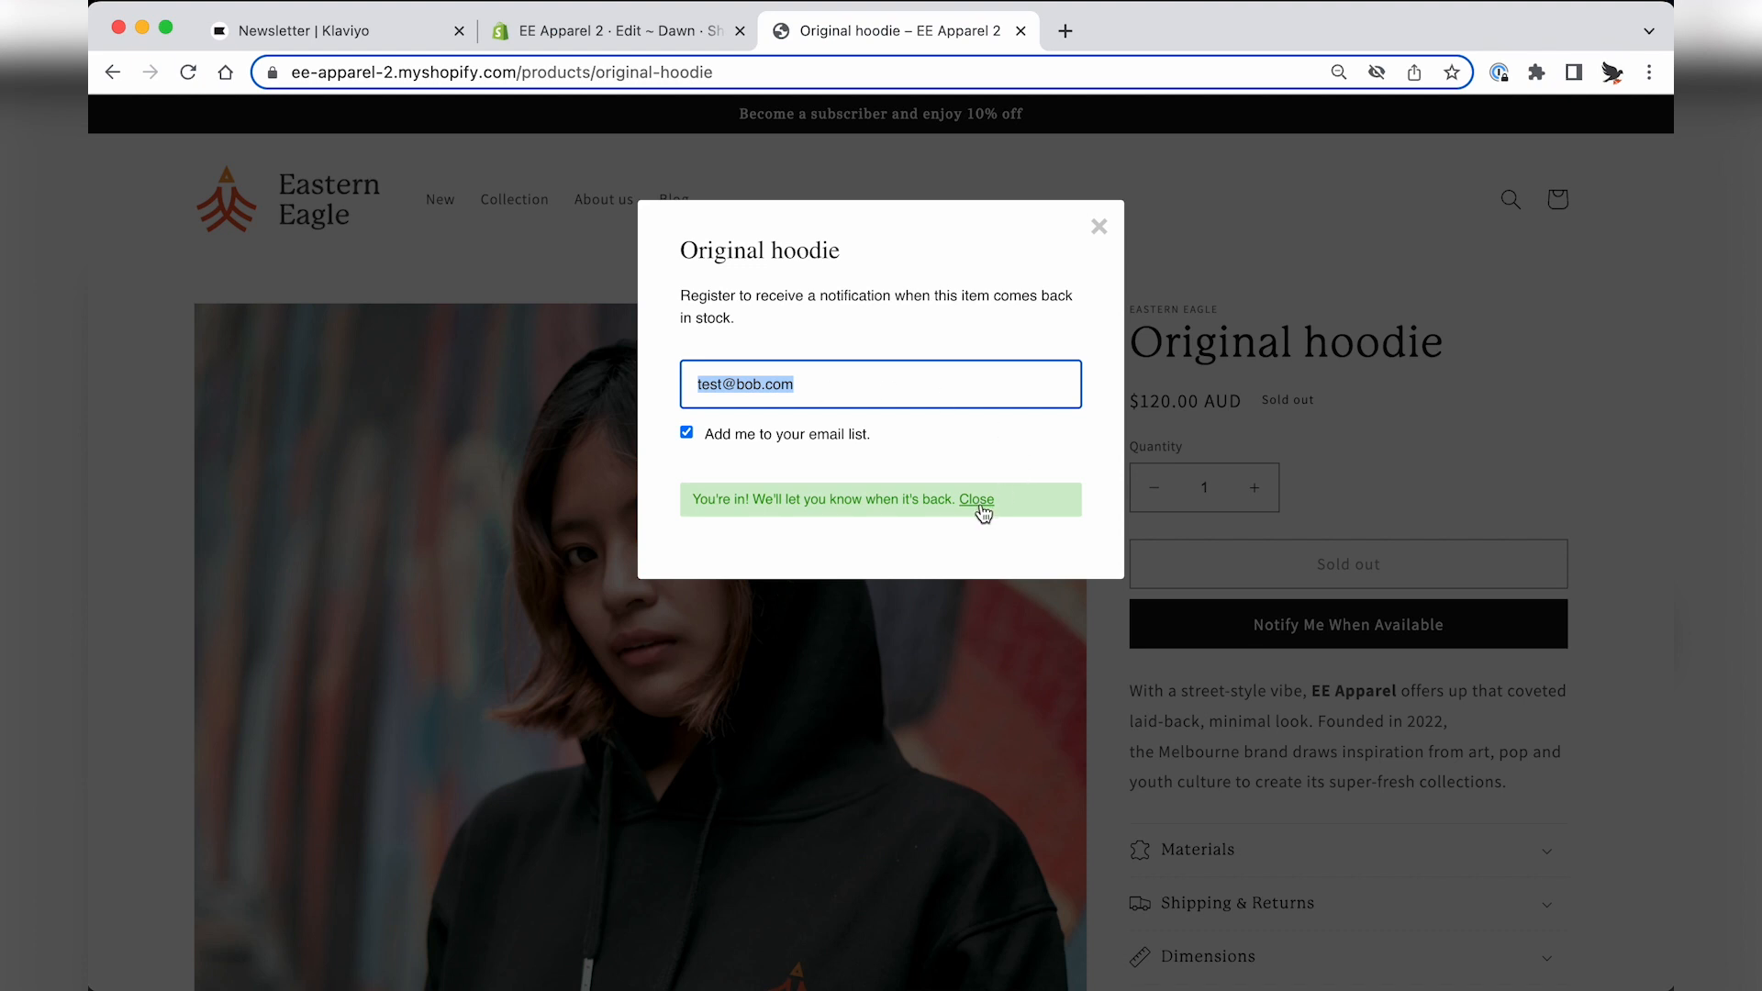
{"action": "left_click", "coordinate": [977, 500]}
{"action": "key", "text": "super+1"}
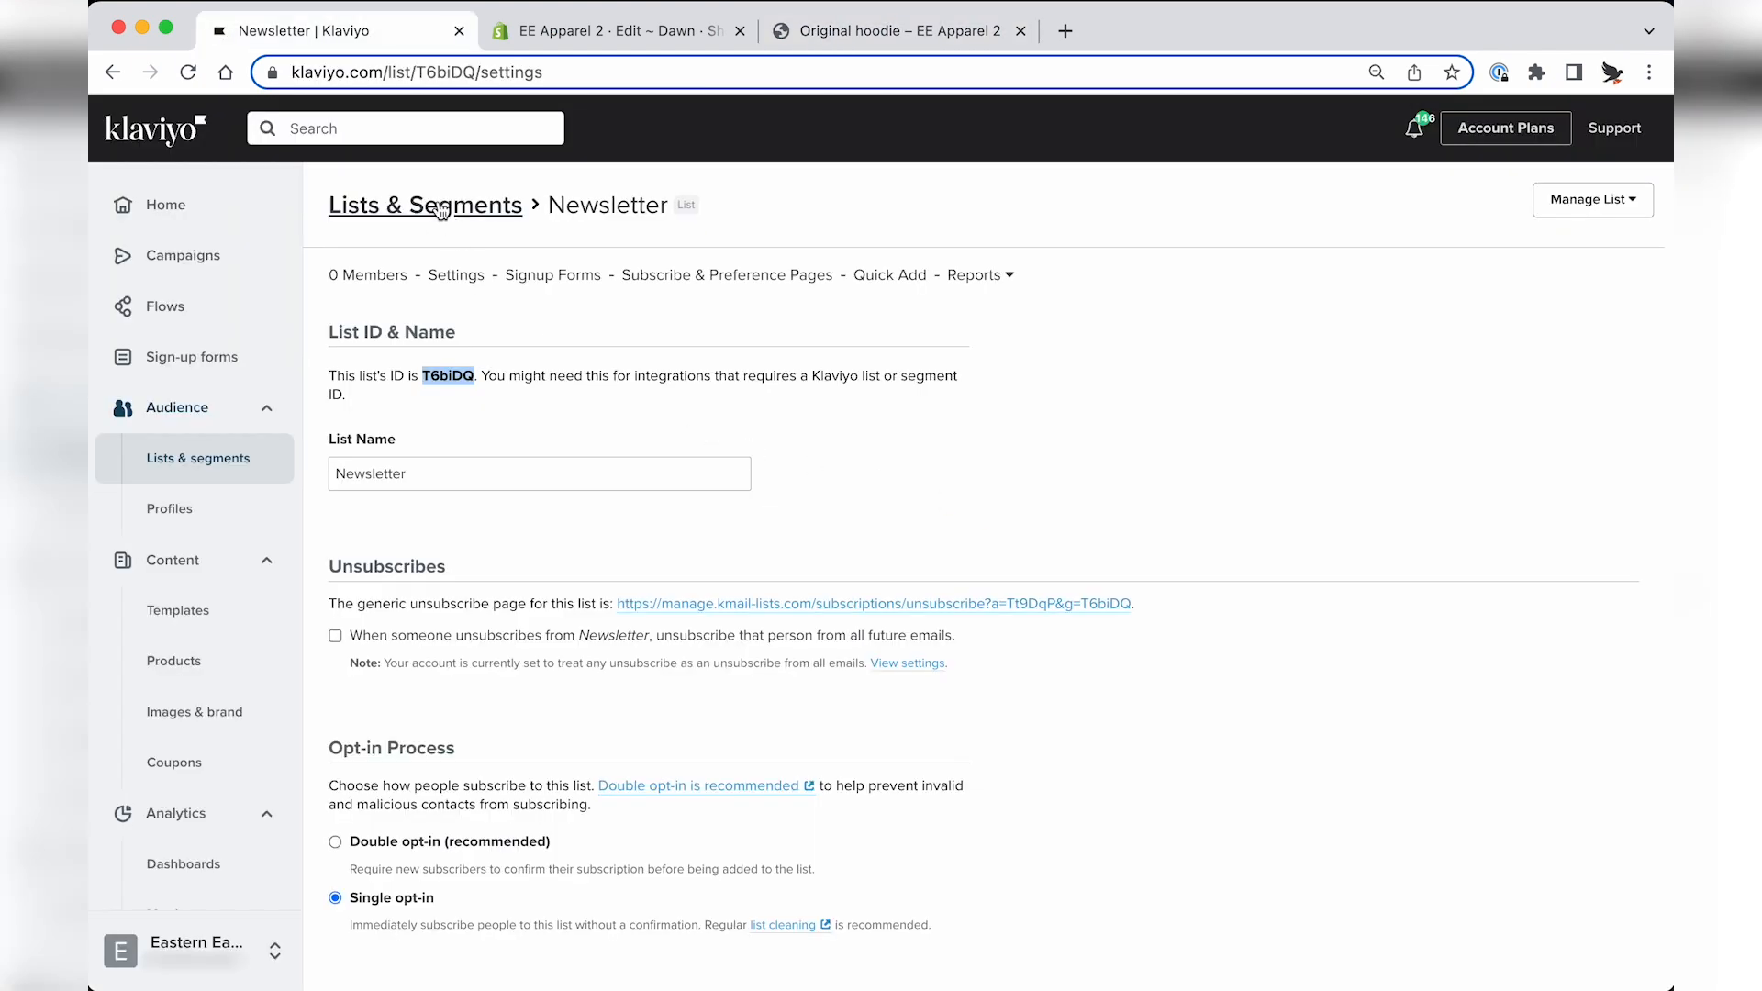
{"action": "left_click", "coordinate": [414, 130]}
{"action": "key", "text": "super+v"}
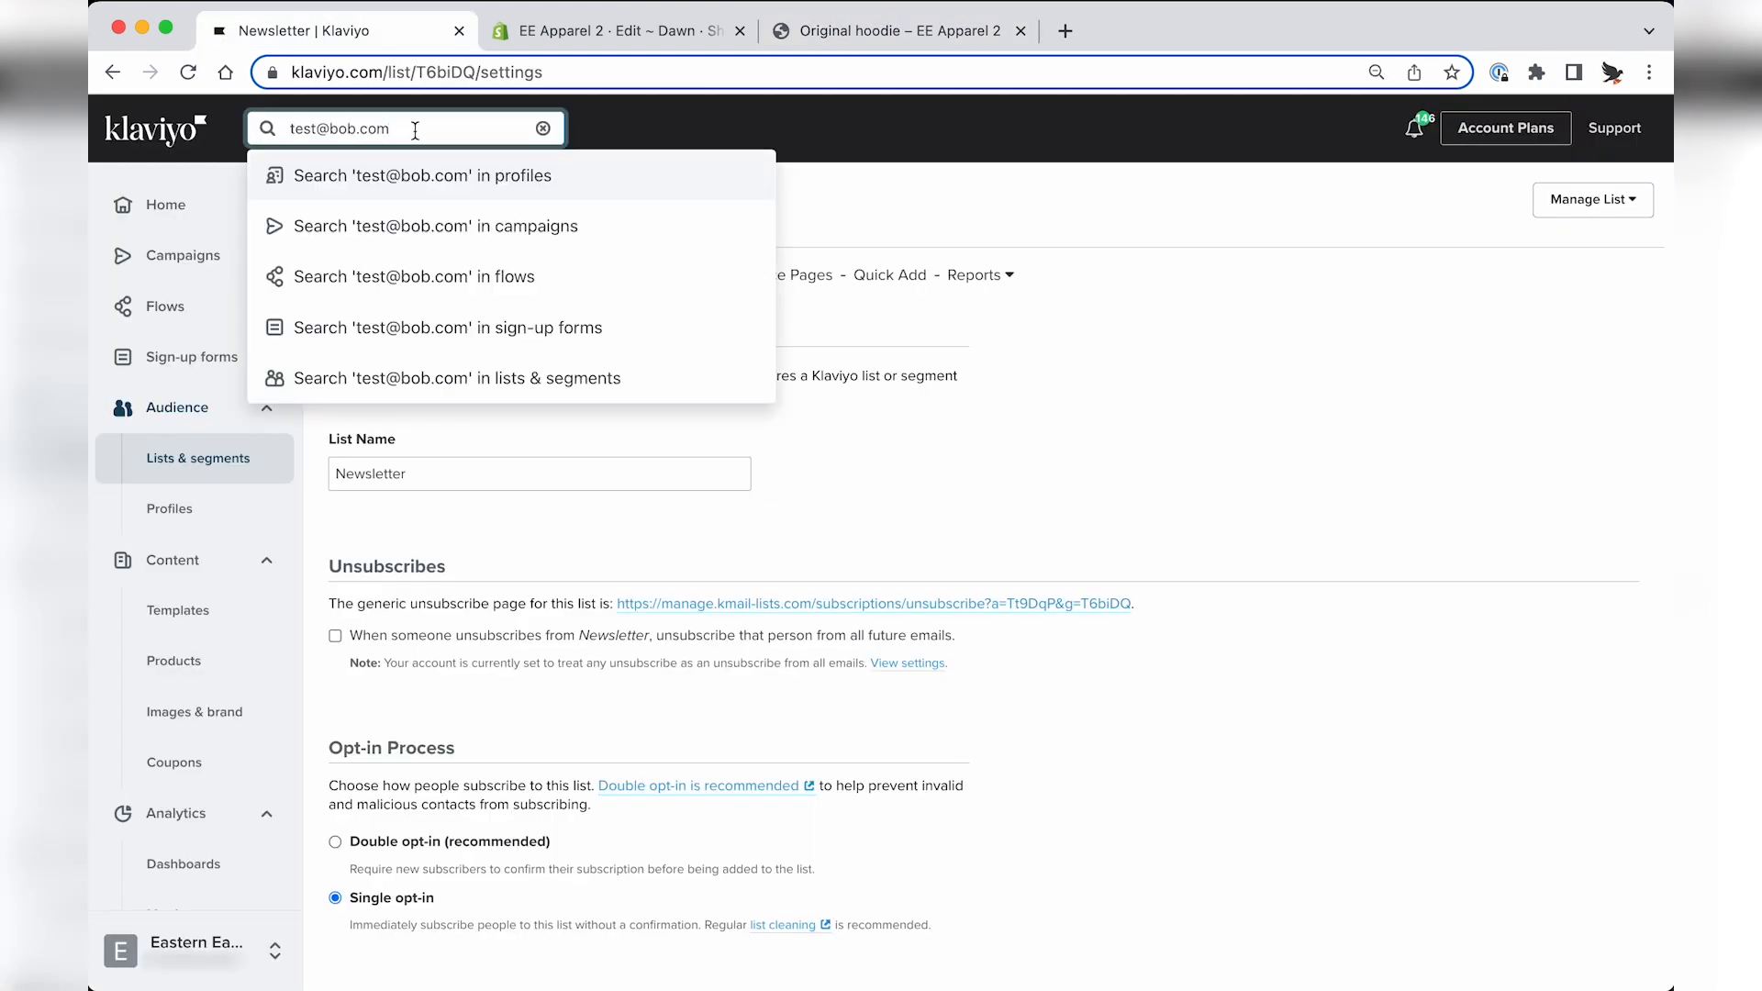
{"action": "left_click", "coordinate": [407, 175]}
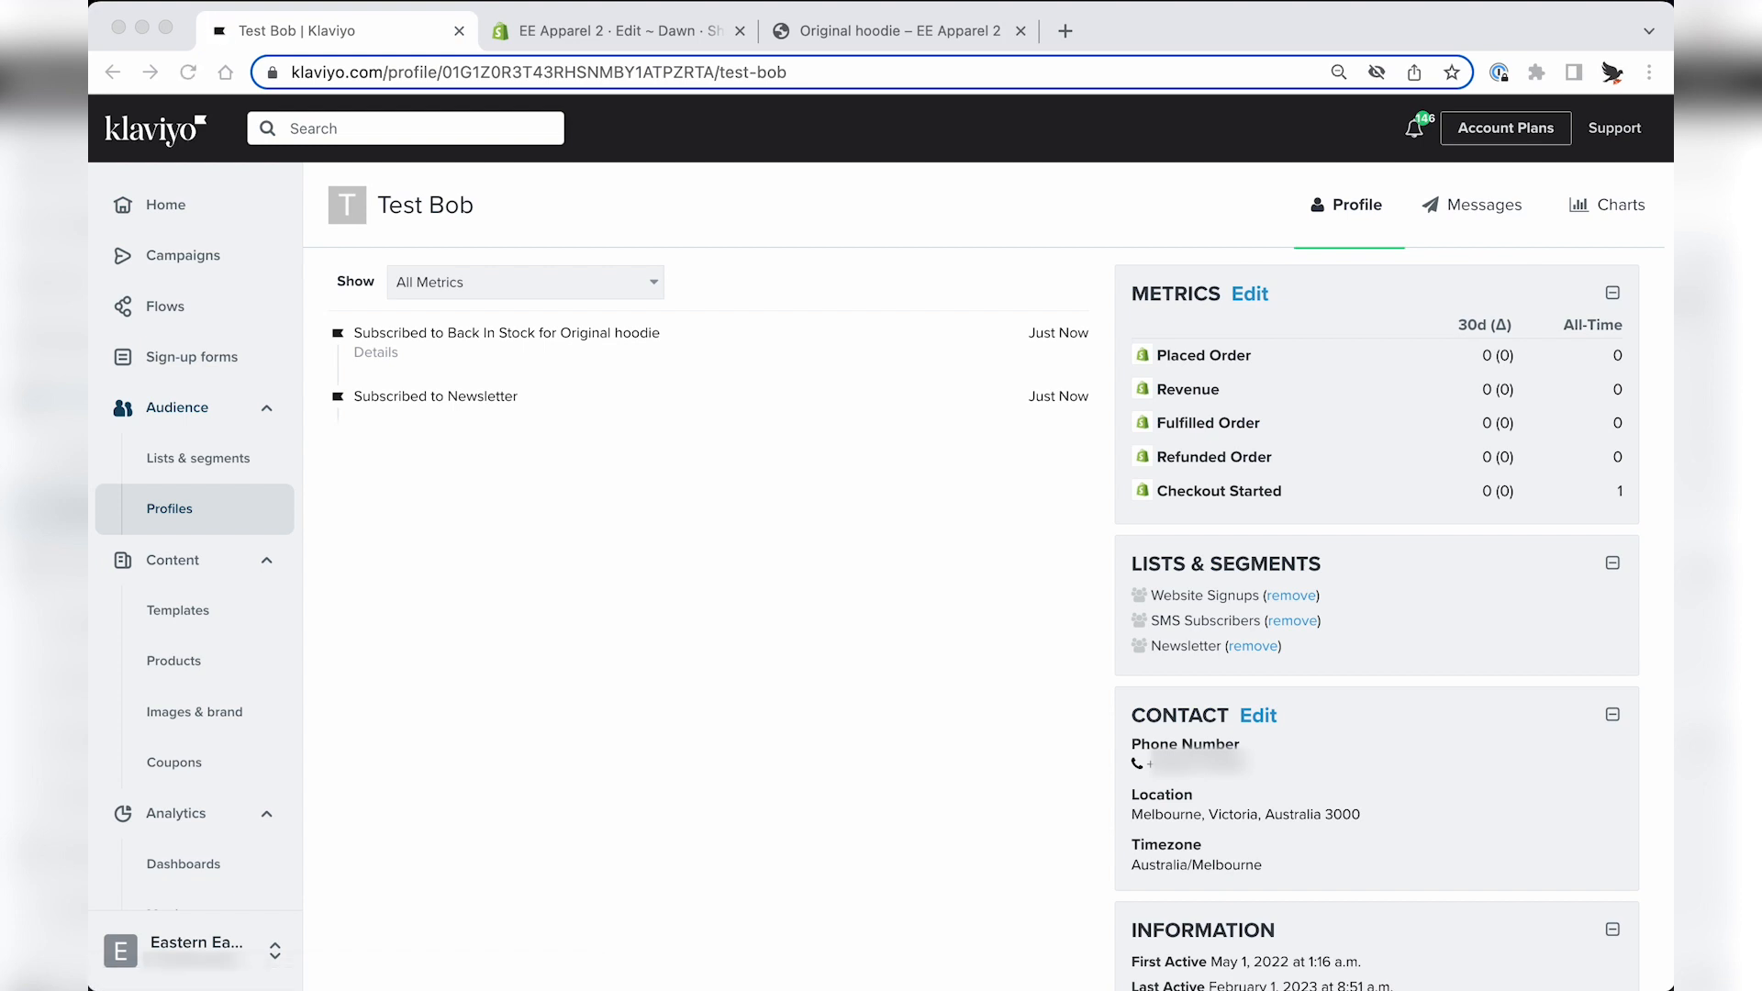
{"action": "left_click", "coordinate": [772, 337]}
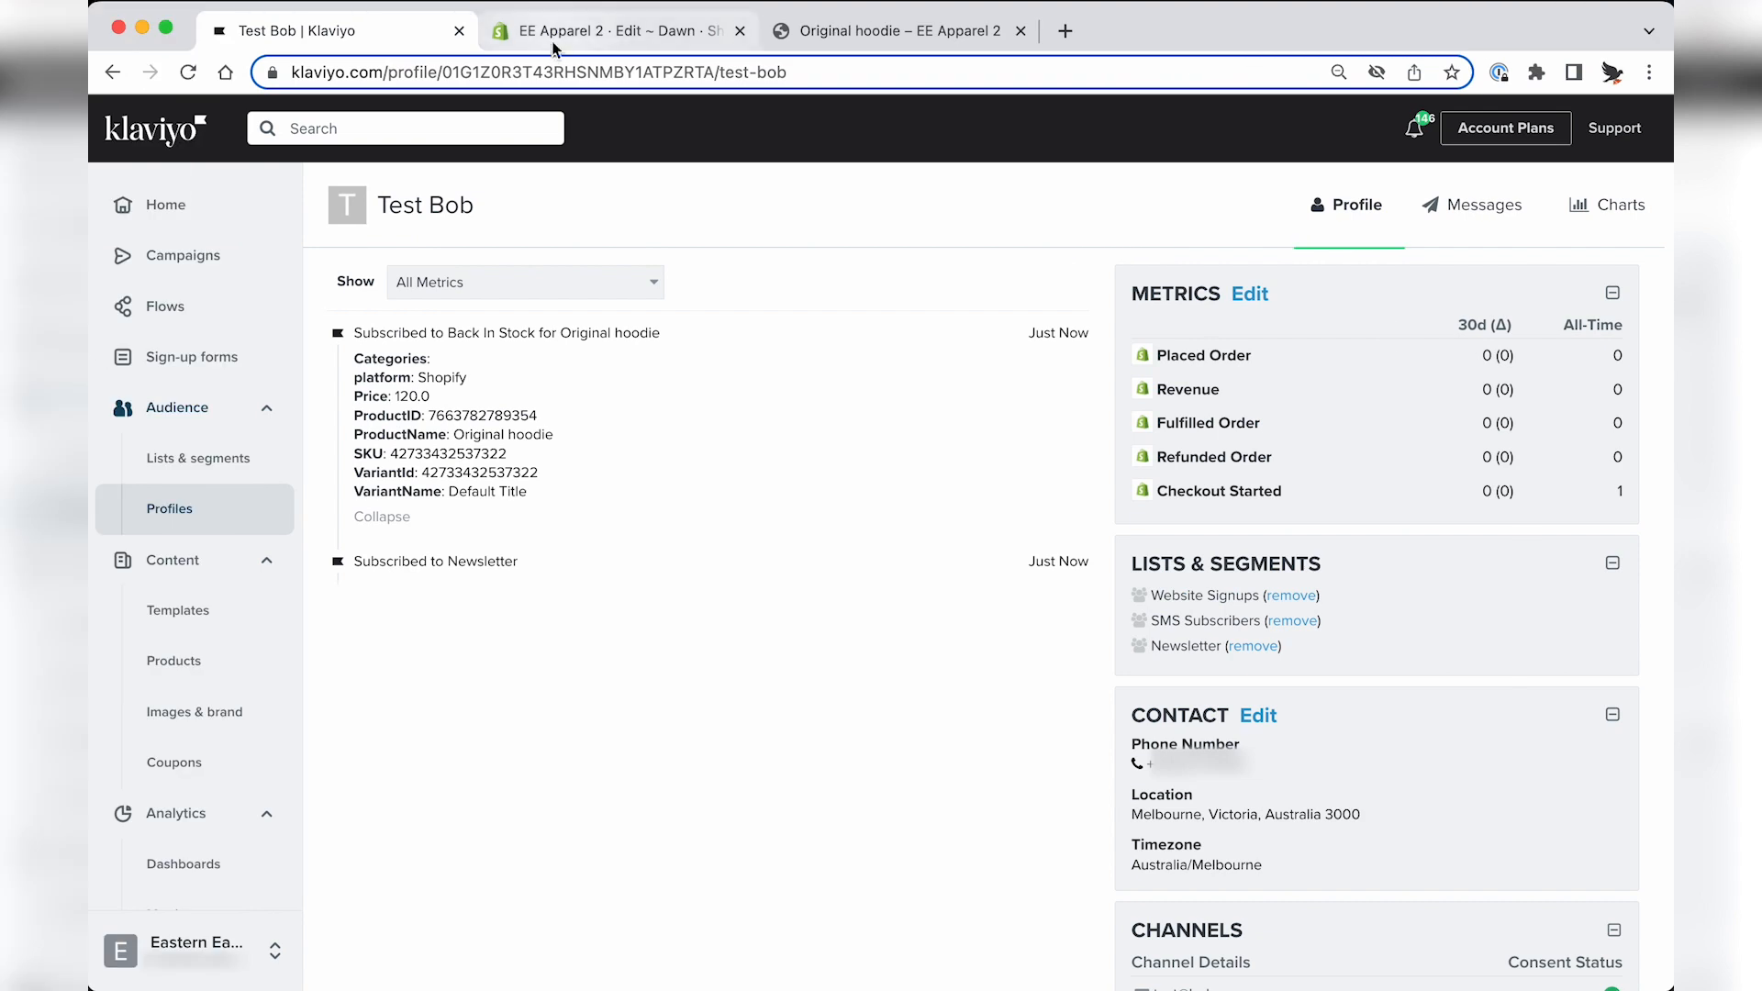
In theme.liquid, review the backinstock trigger block and compare its product_page_text with the notify button on the Original hoodie page.
{"action": "left_click", "coordinate": [554, 36]}
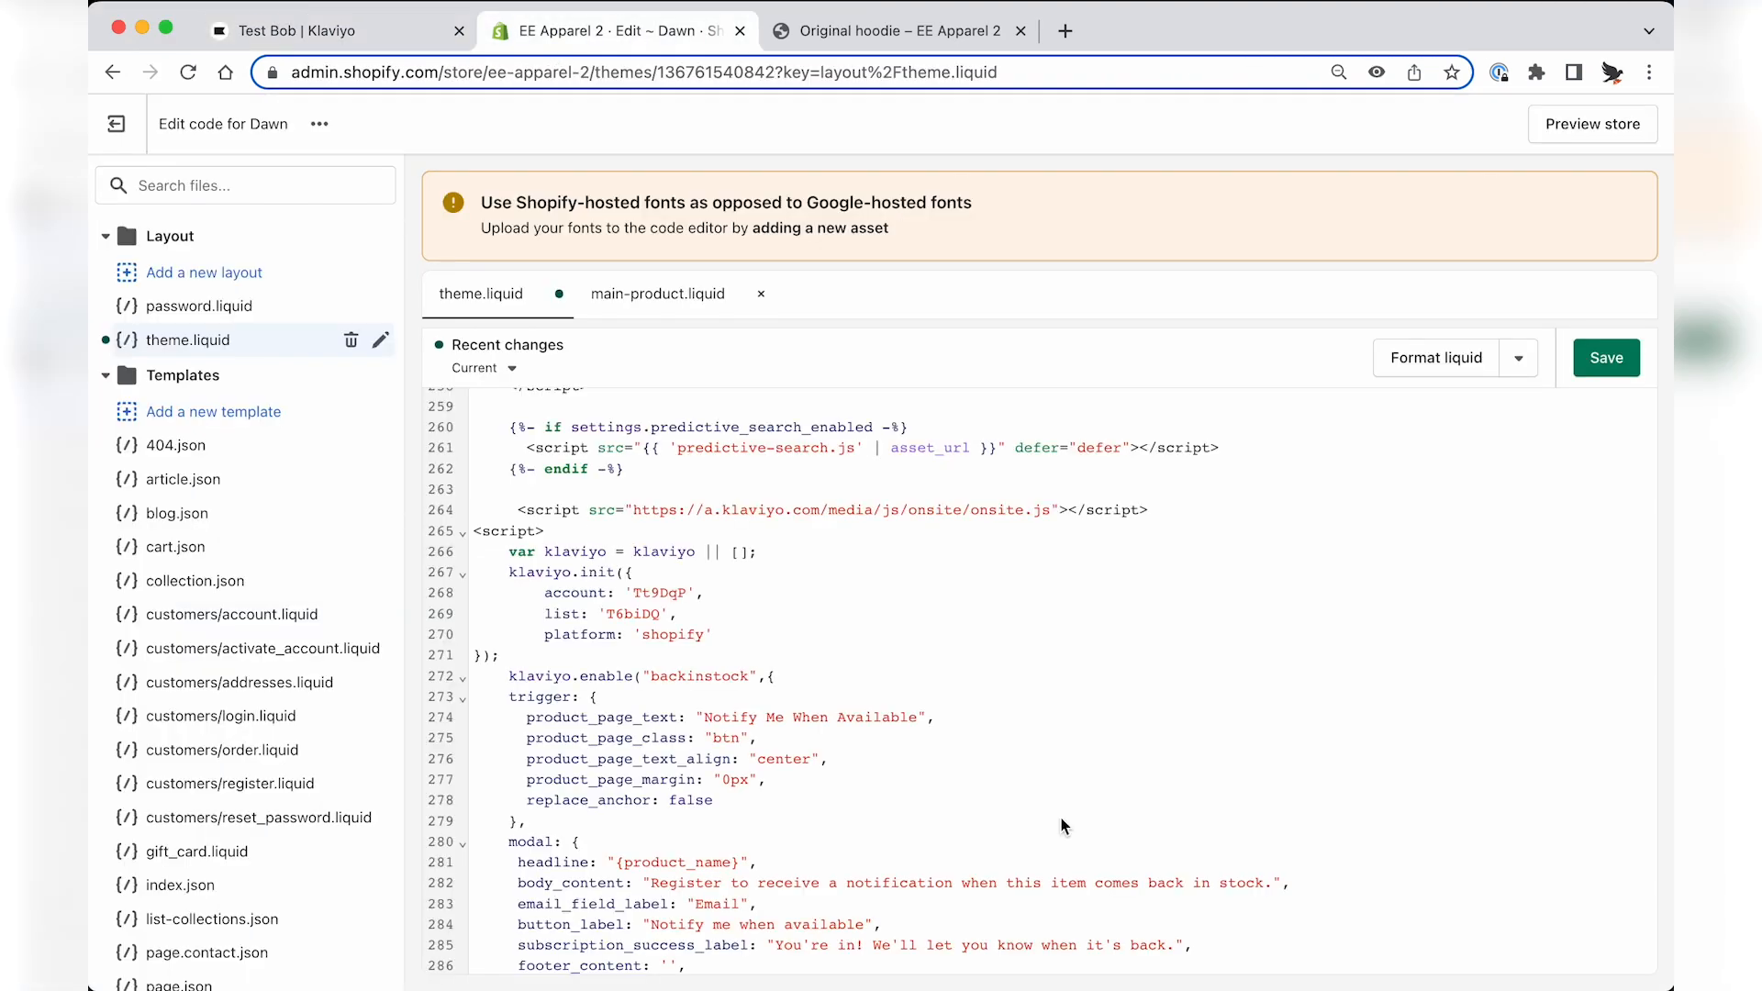
{"action": "scroll", "coordinate": [1063, 825], "scroll_direction": "down", "scroll_amount": 2}
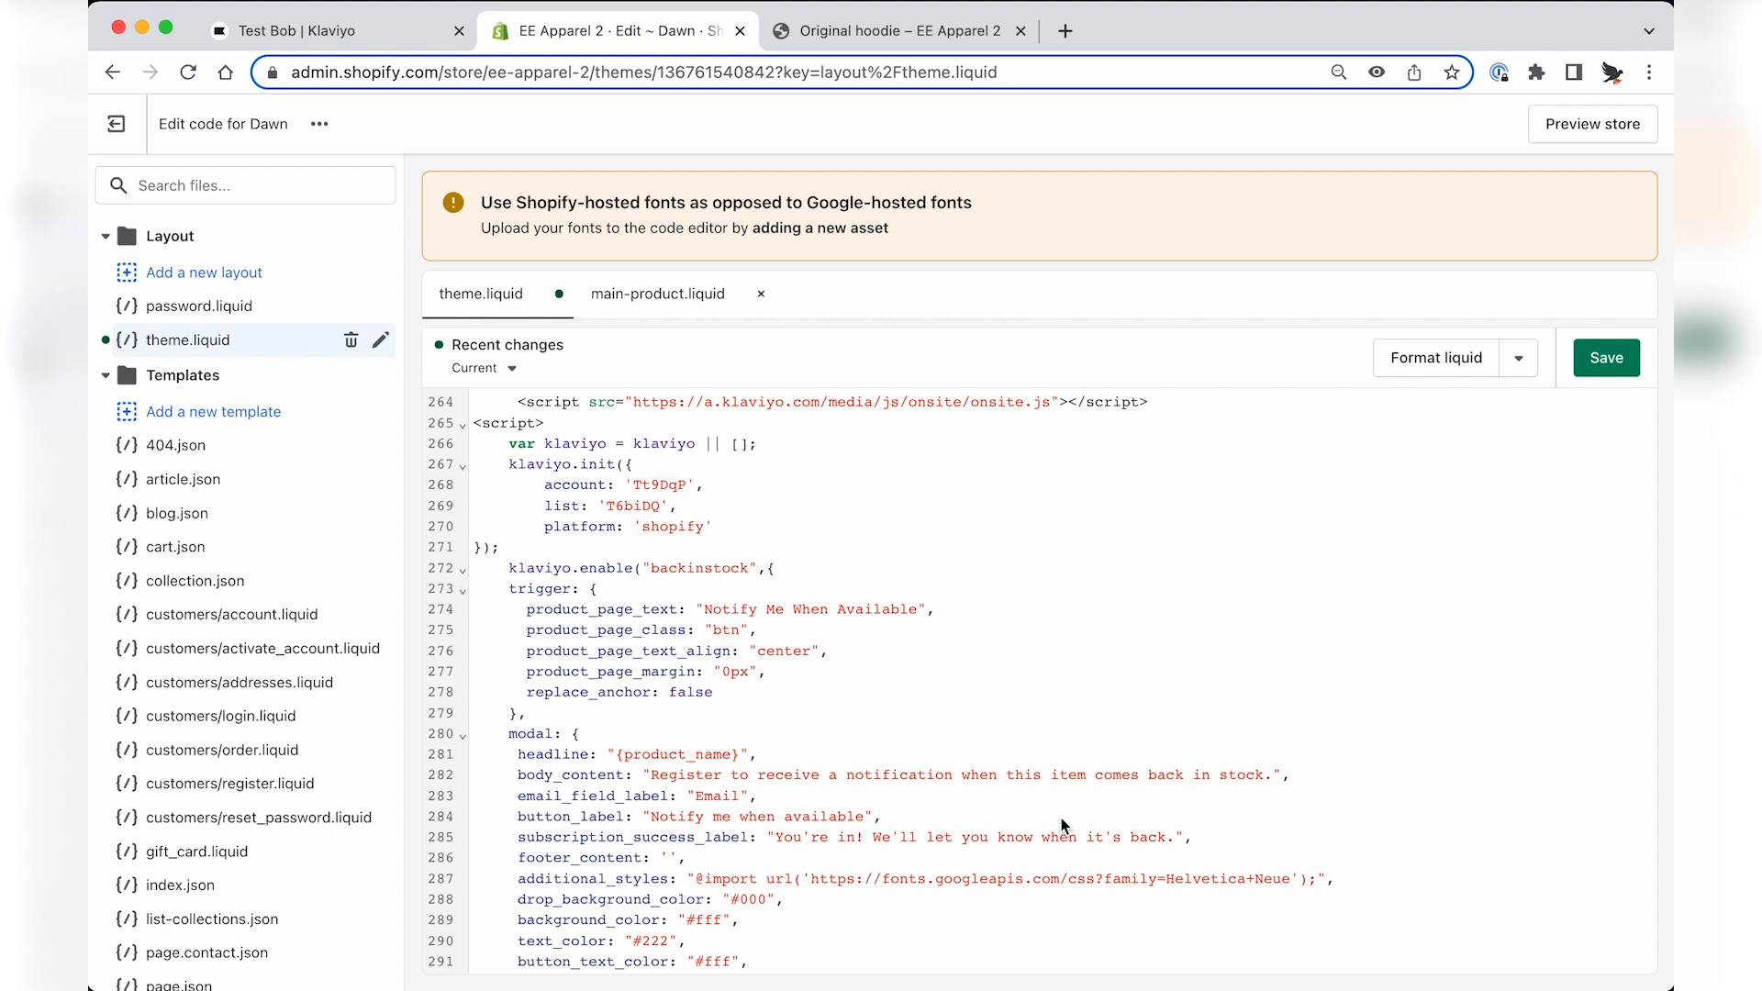
{"action": "left_click_drag", "start_coordinate": [508, 587], "coordinate": [790, 707]}
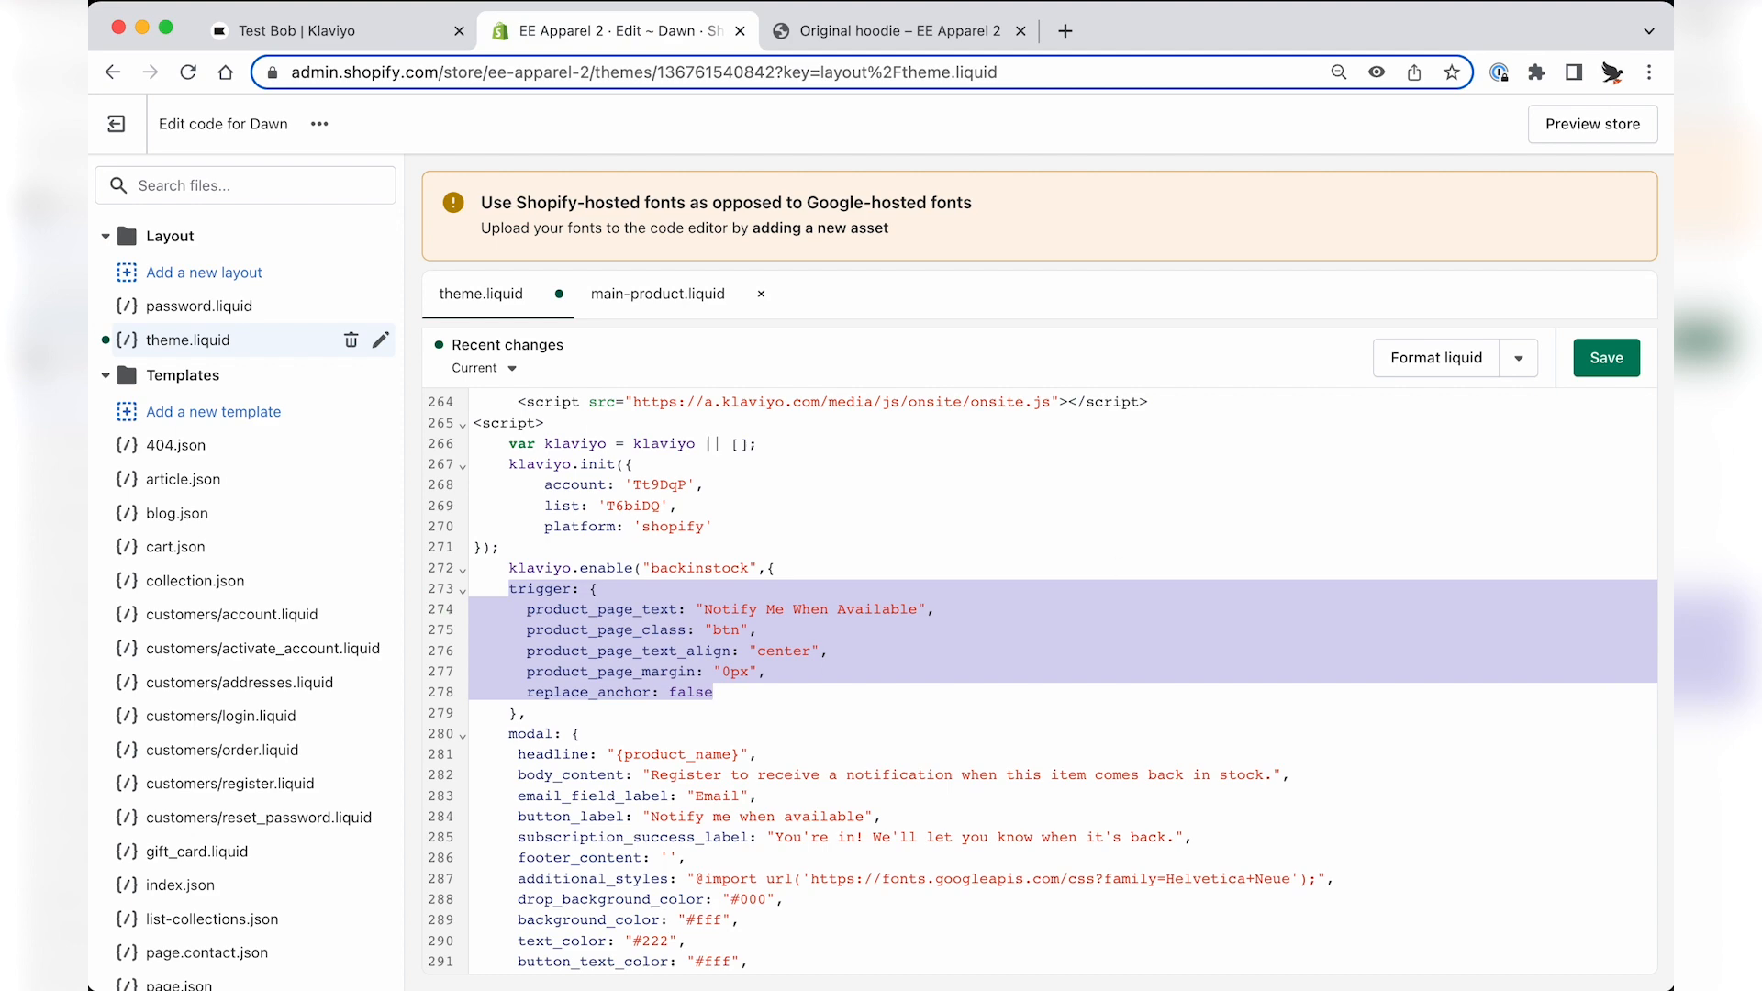
{"action": "left_click", "coordinate": [978, 712]}
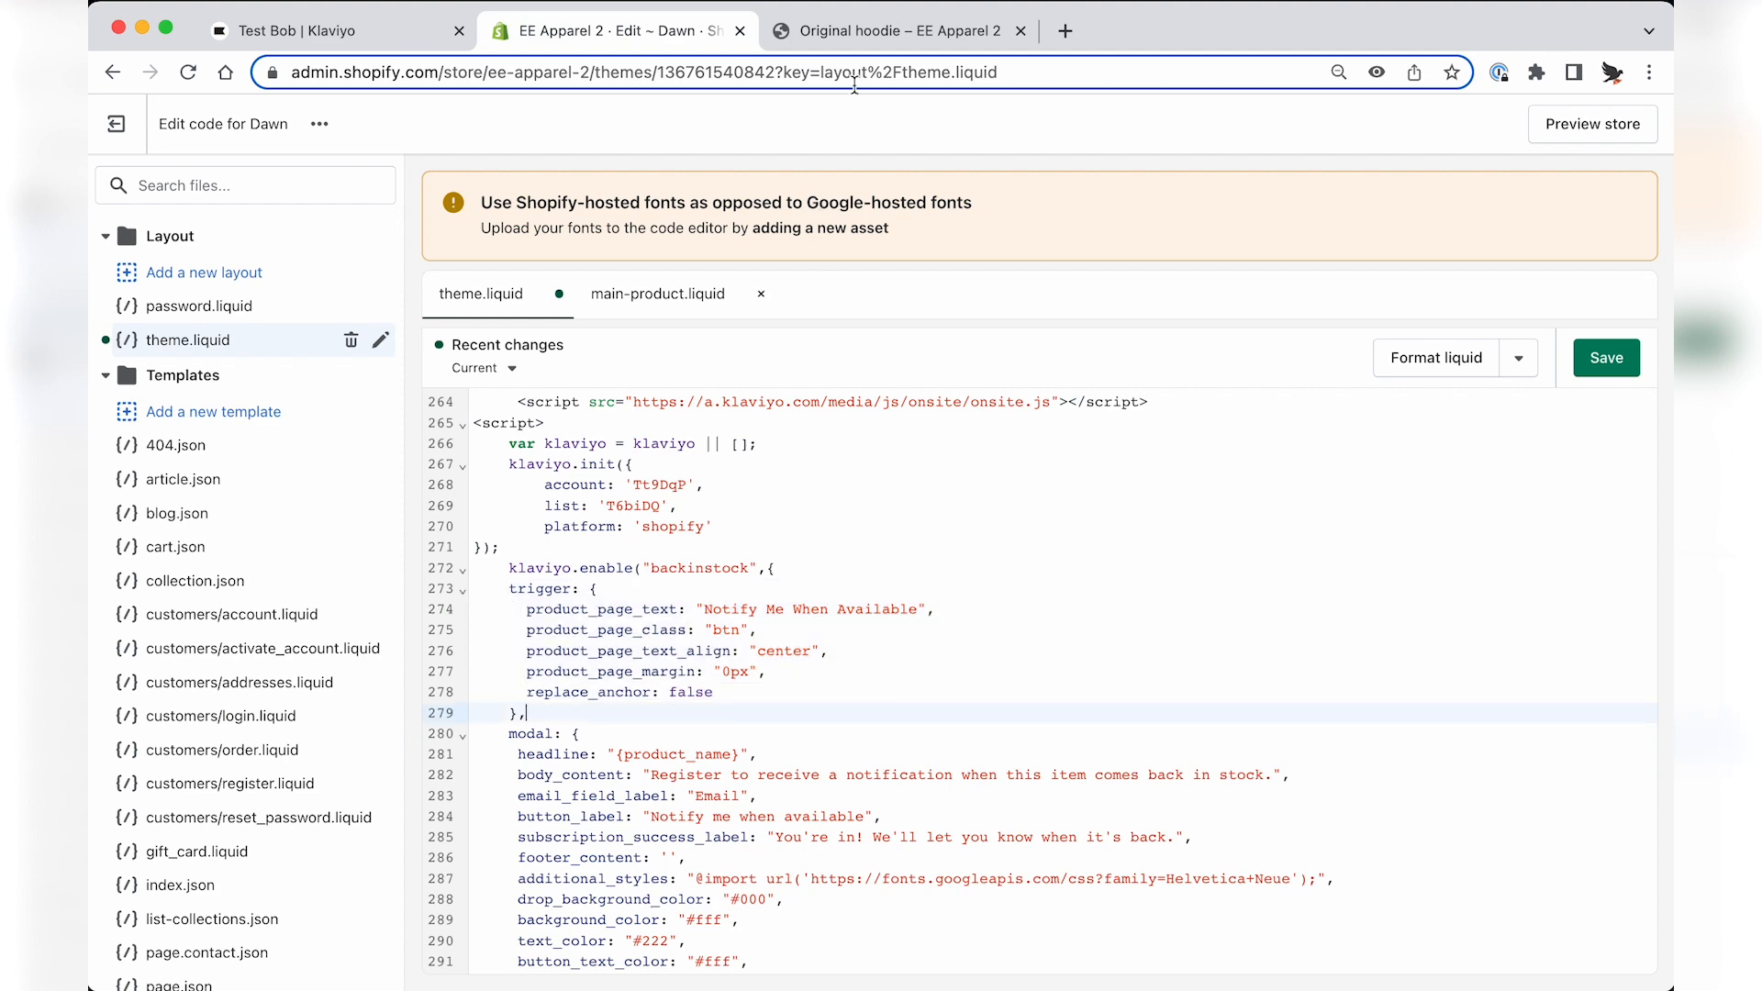
{"action": "left_click", "coordinate": [903, 32]}
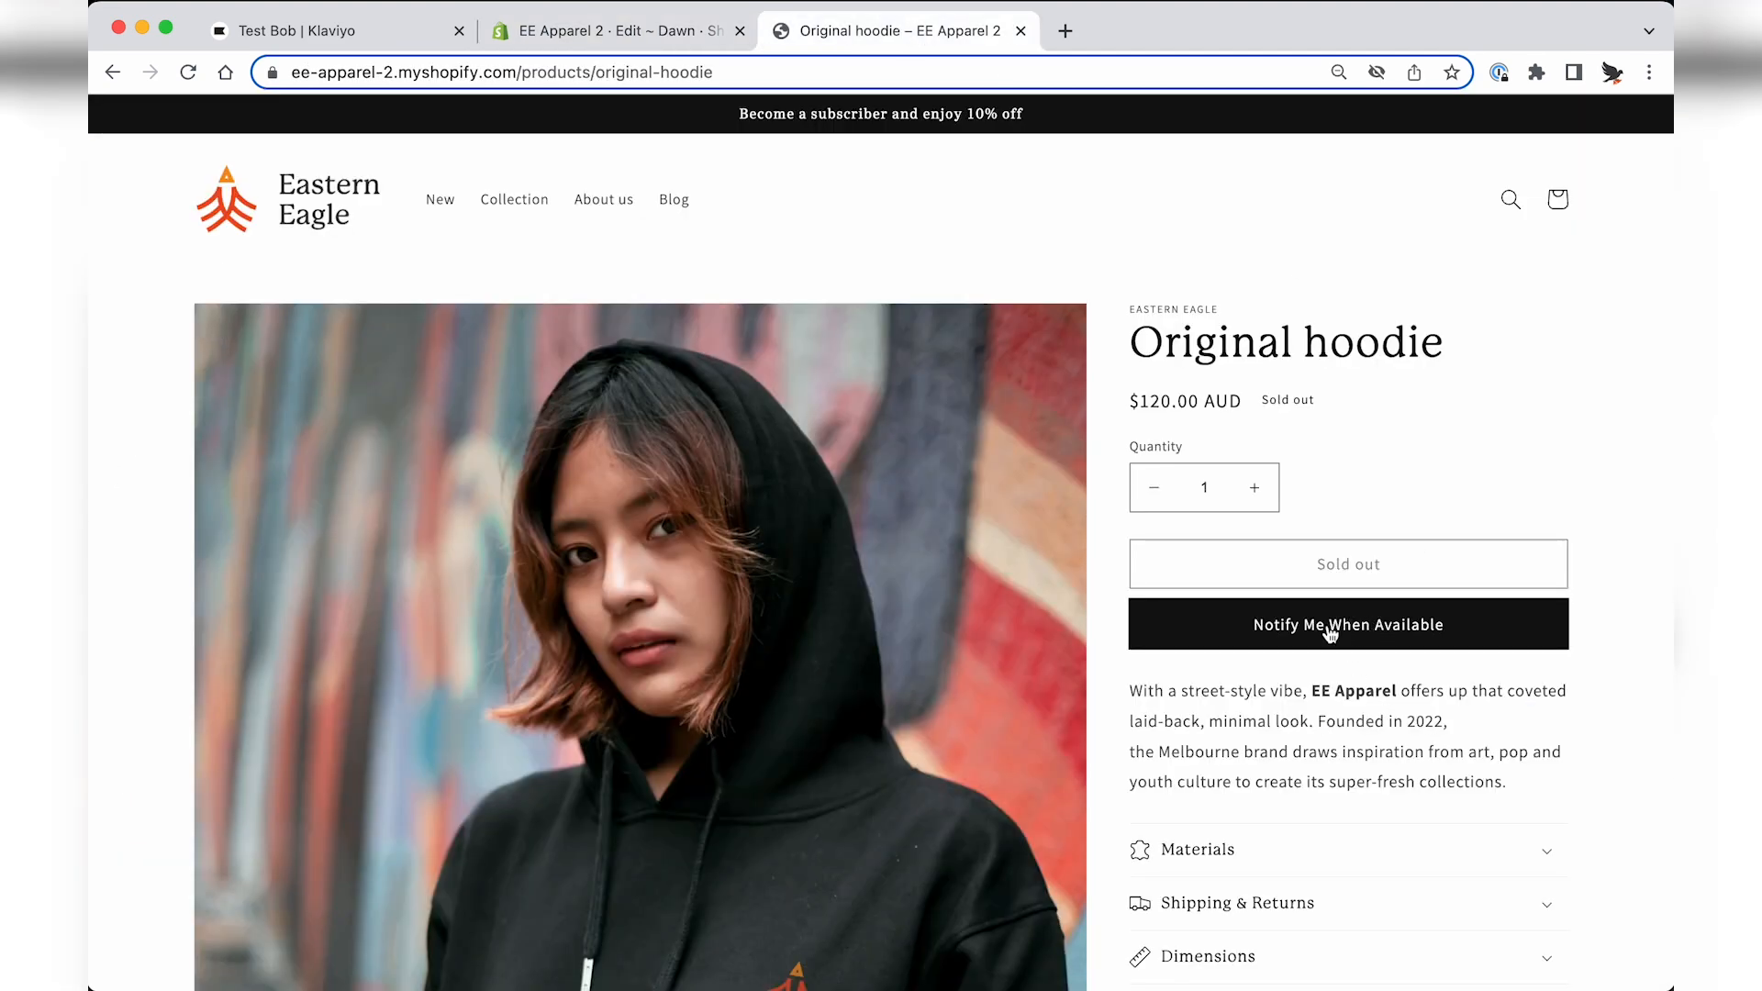
{"action": "key", "text": "ctrl+shift+Tab"}
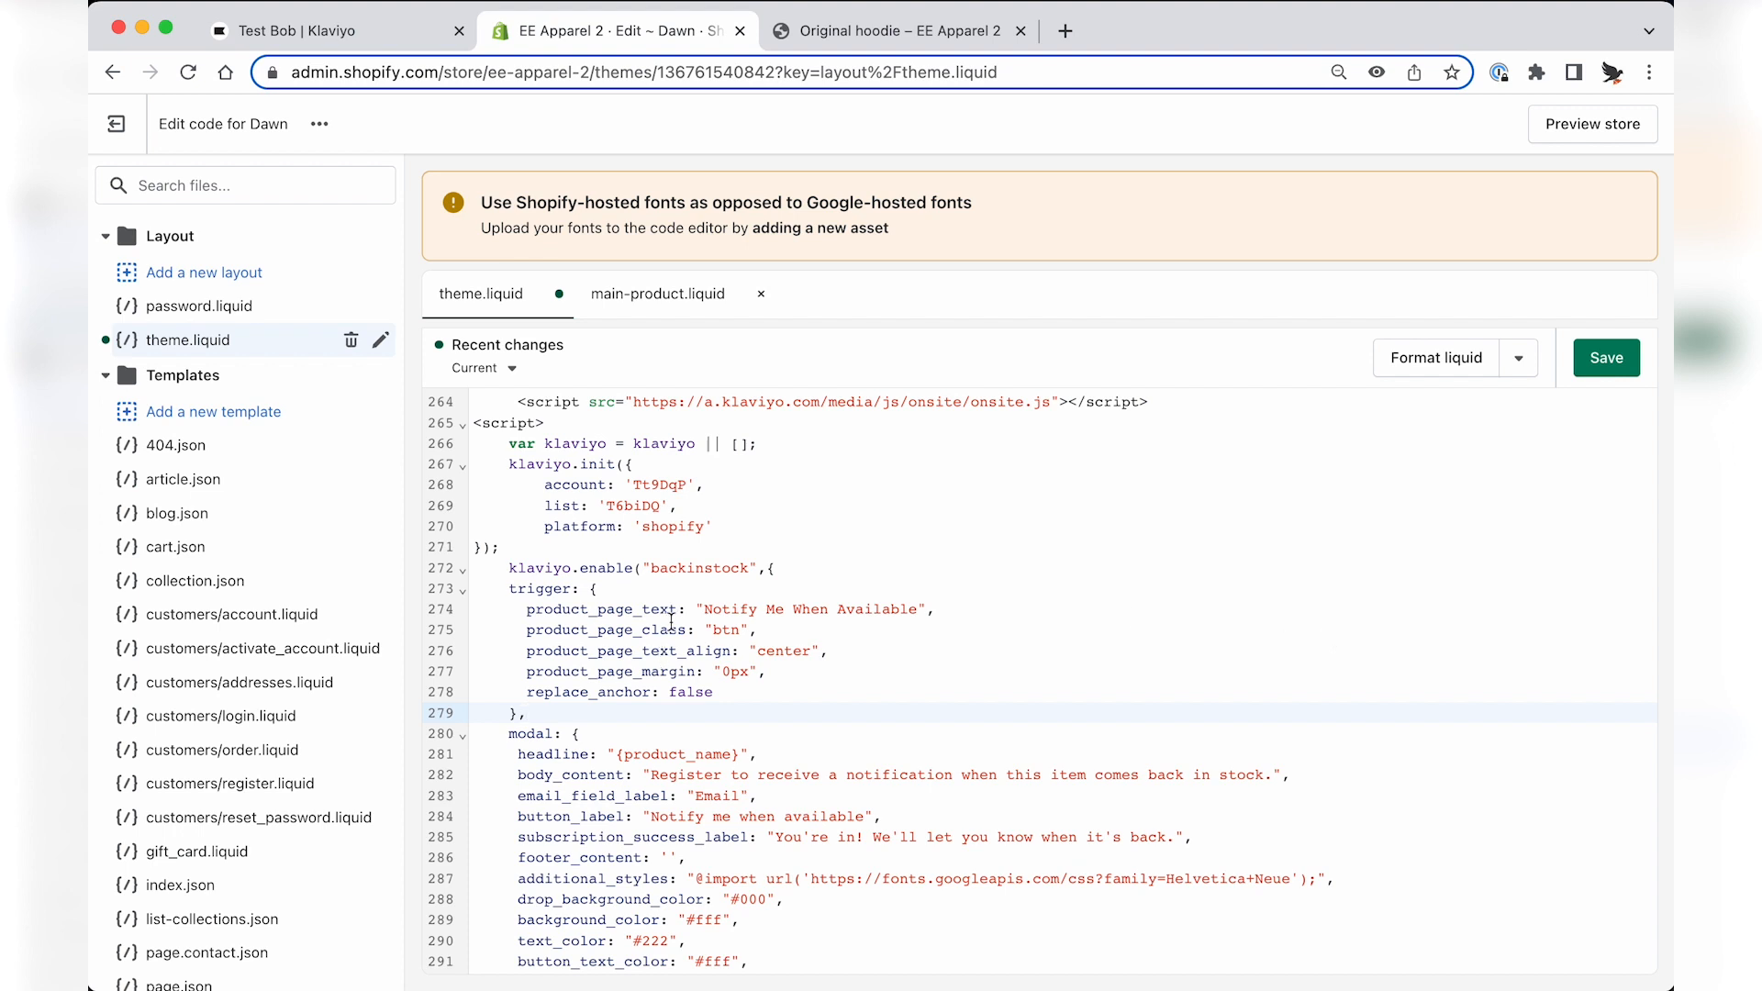
{"action": "left_click_drag", "start_coordinate": [704, 610], "coordinate": [888, 603]}
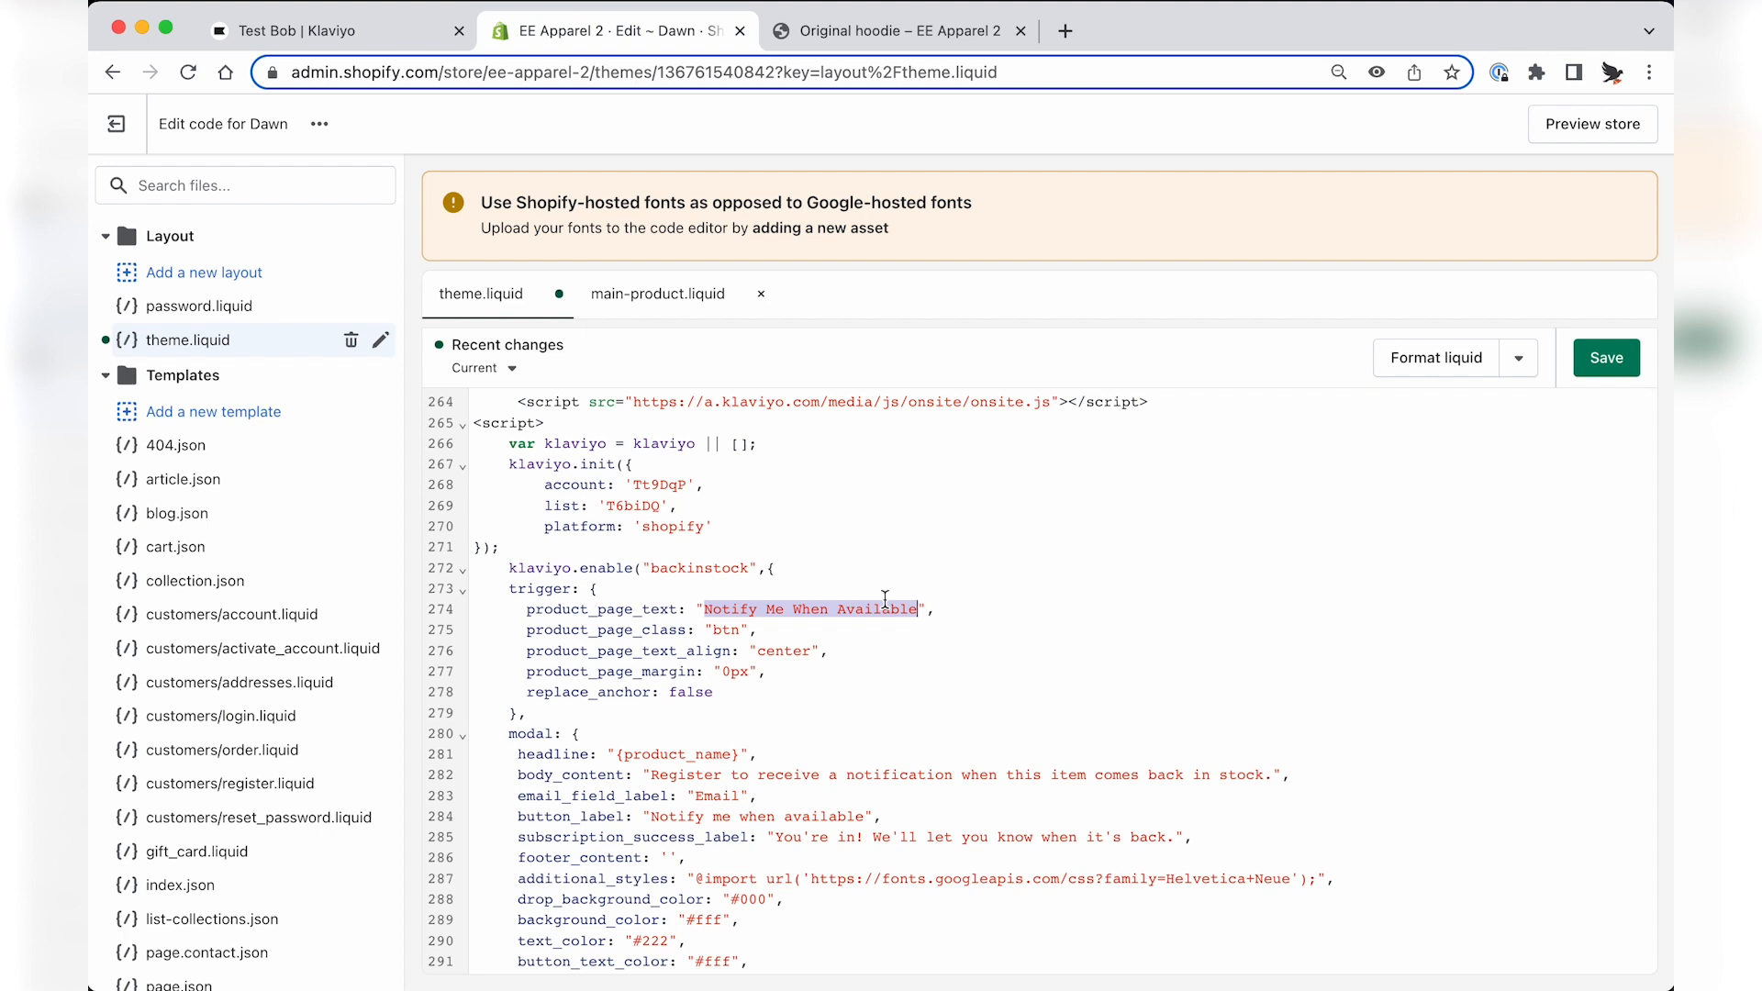
Examine the product_page_class, product_page_text_align and product_page_margin settings in the trigger block.
{"action": "scroll", "coordinate": [752, 625], "scroll_direction": "down", "scroll_amount": 2}
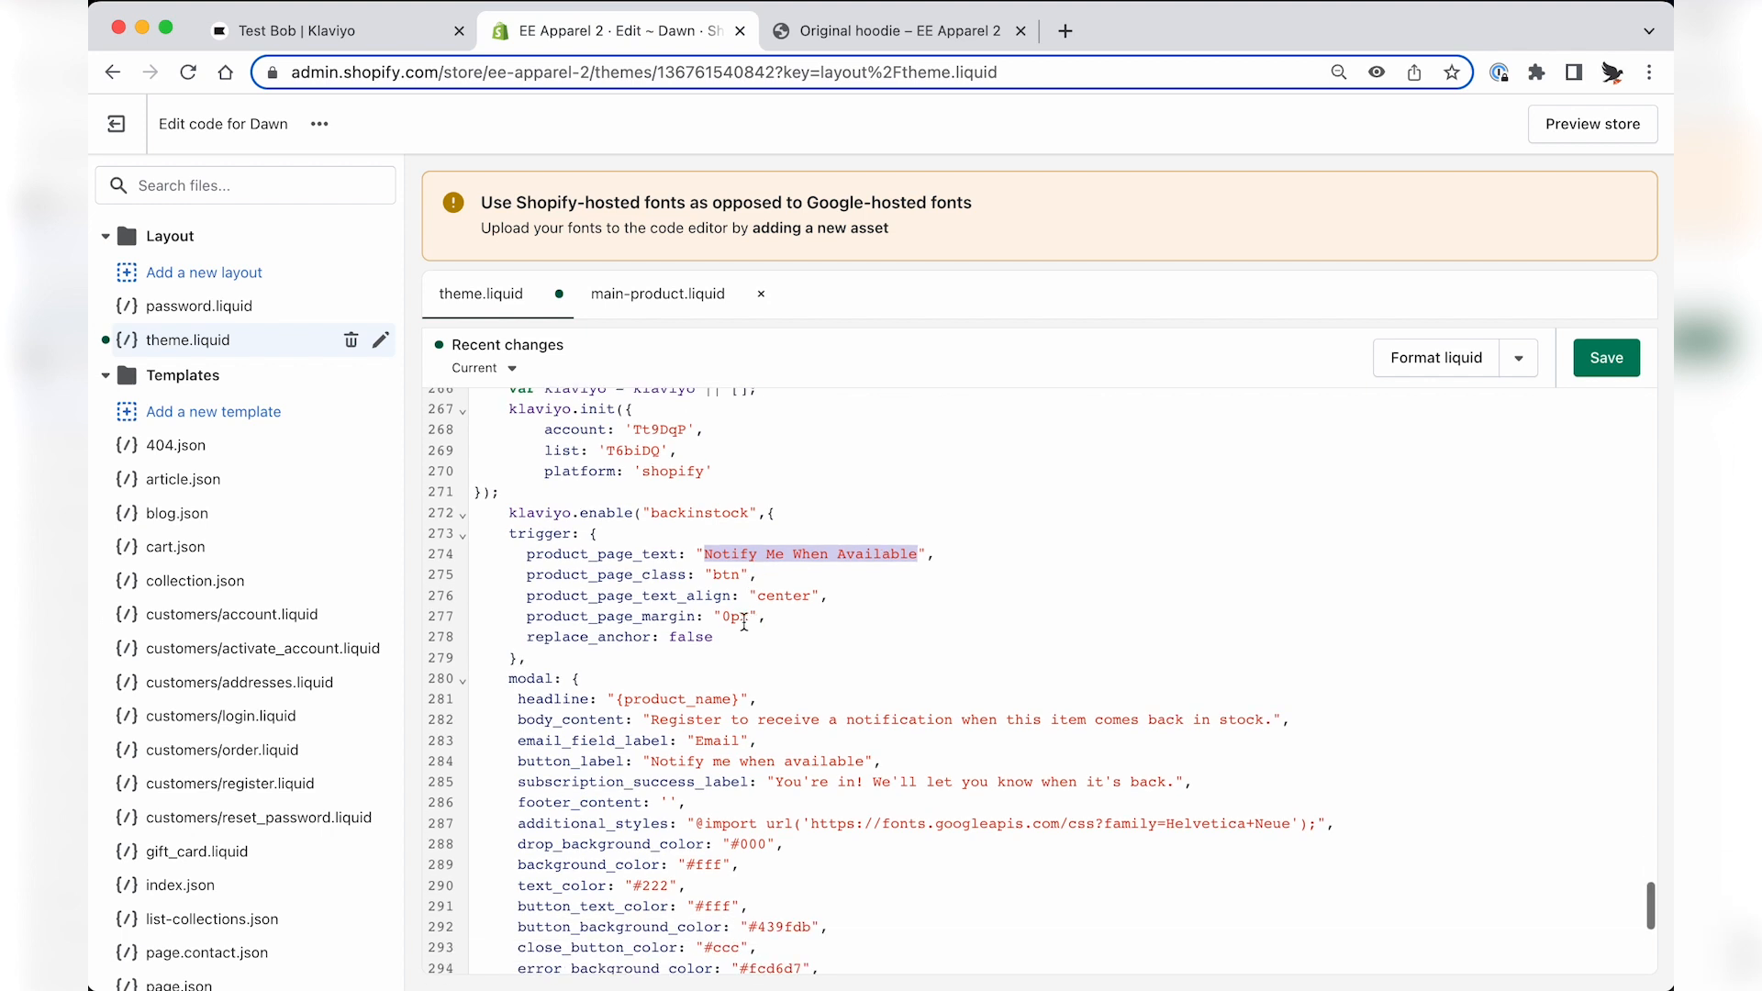
{"action": "left_click_drag", "start_coordinate": [527, 575], "coordinate": [752, 572]}
{"action": "left_click", "coordinate": [743, 572]}
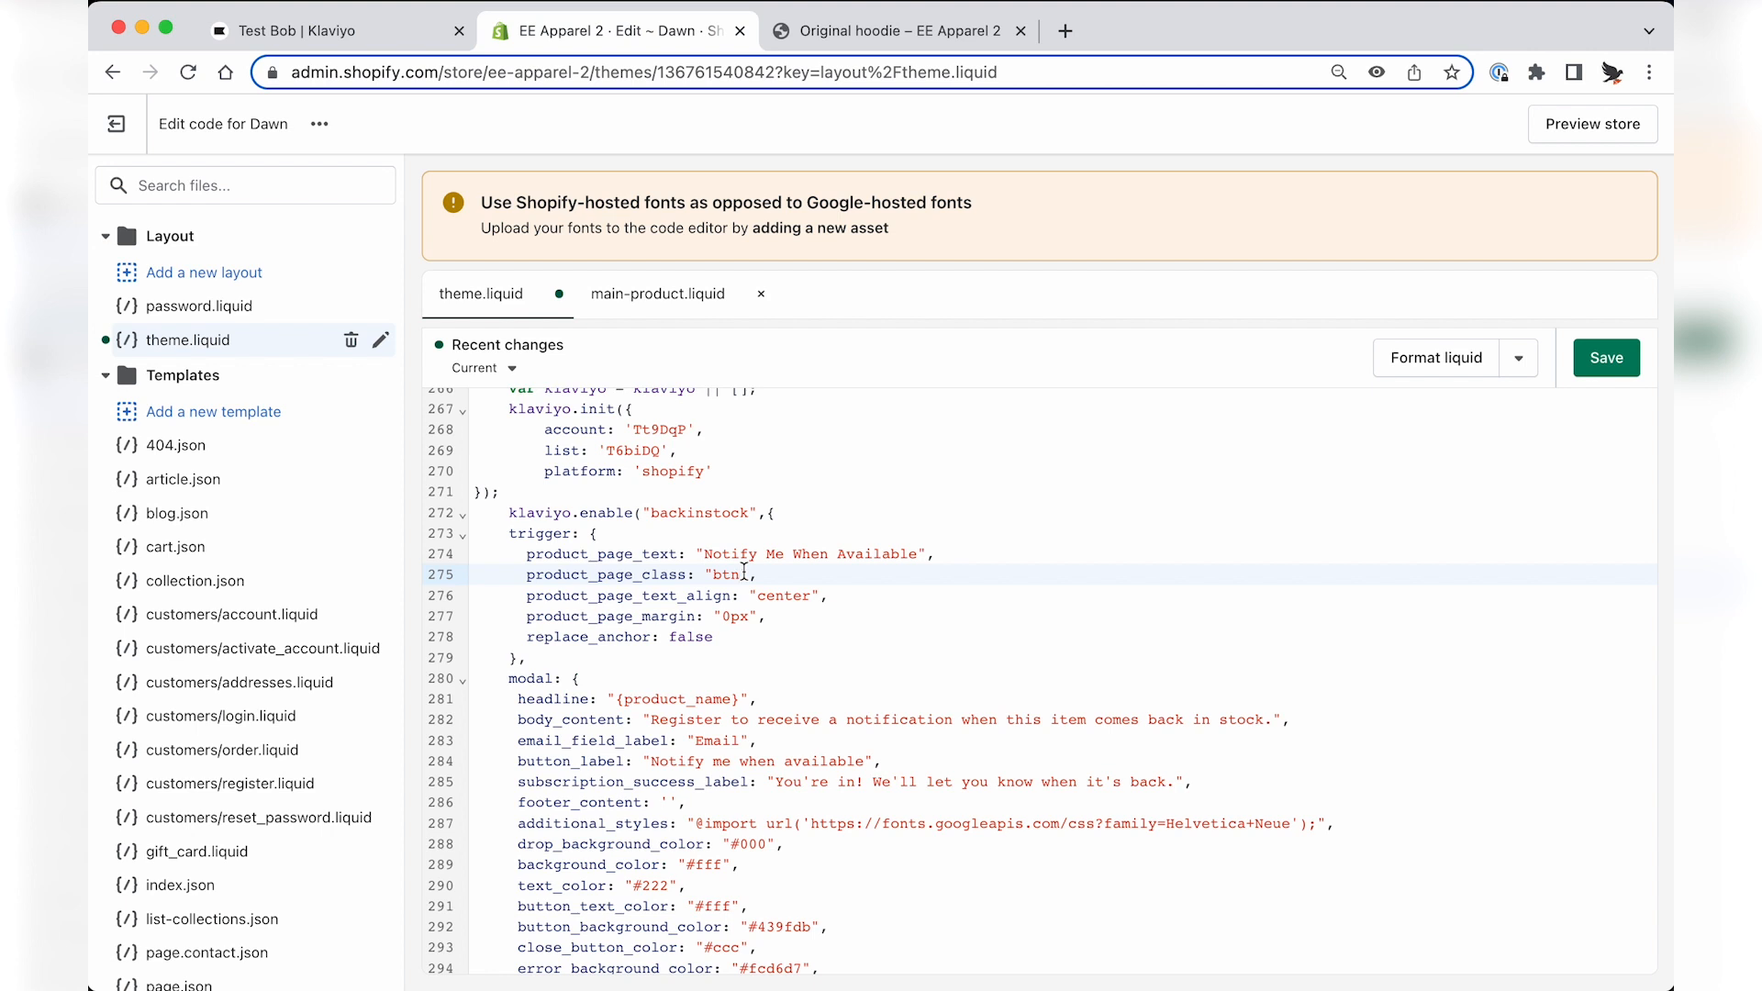
{"action": "double_click", "coordinate": [724, 575]}
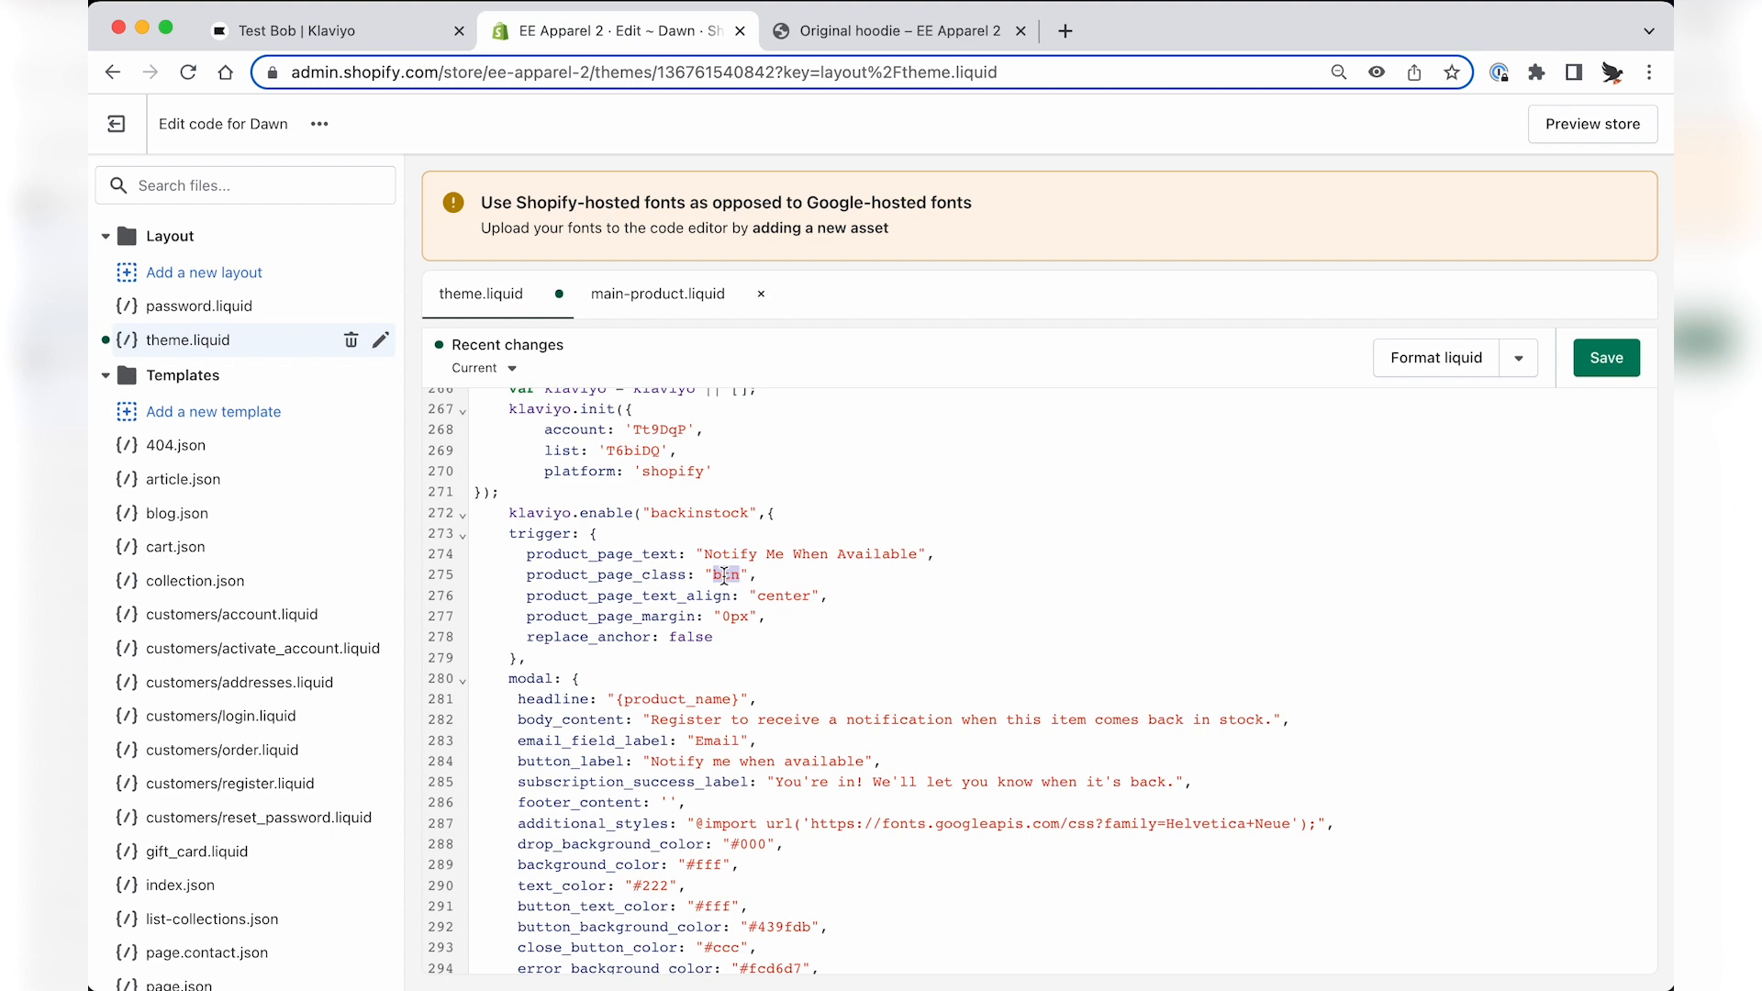
{"action": "double_click", "coordinate": [595, 595]}
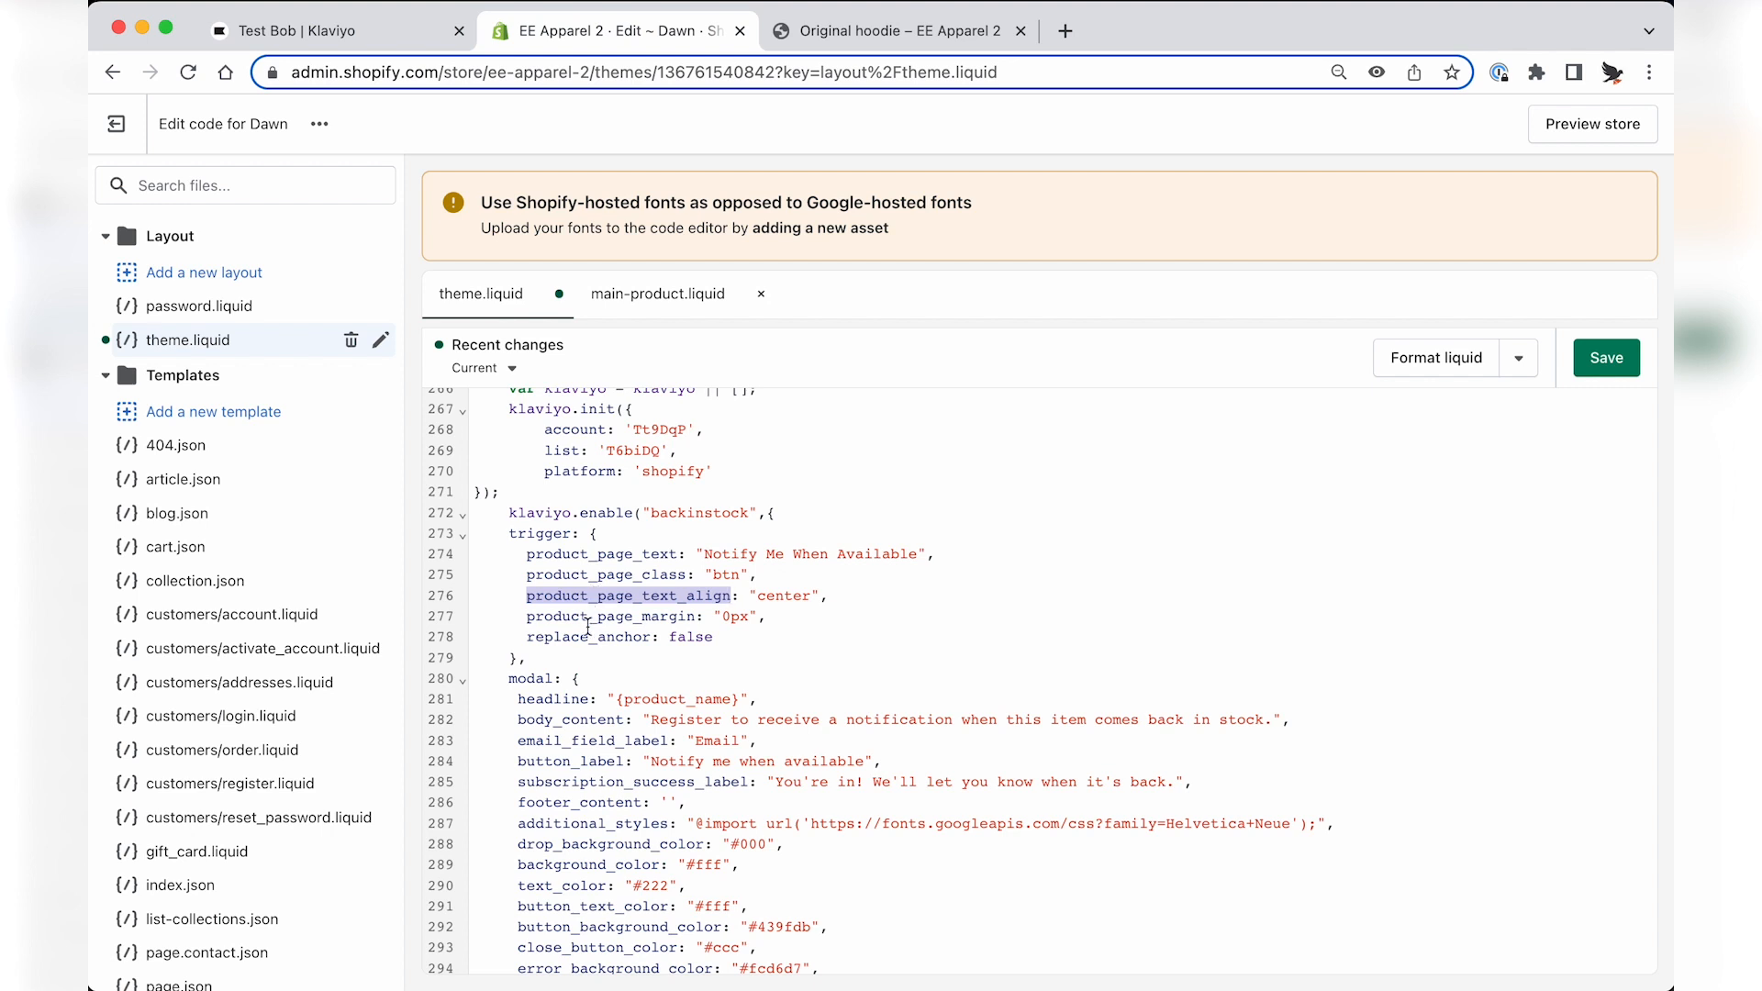
{"action": "double_click", "coordinate": [585, 624]}
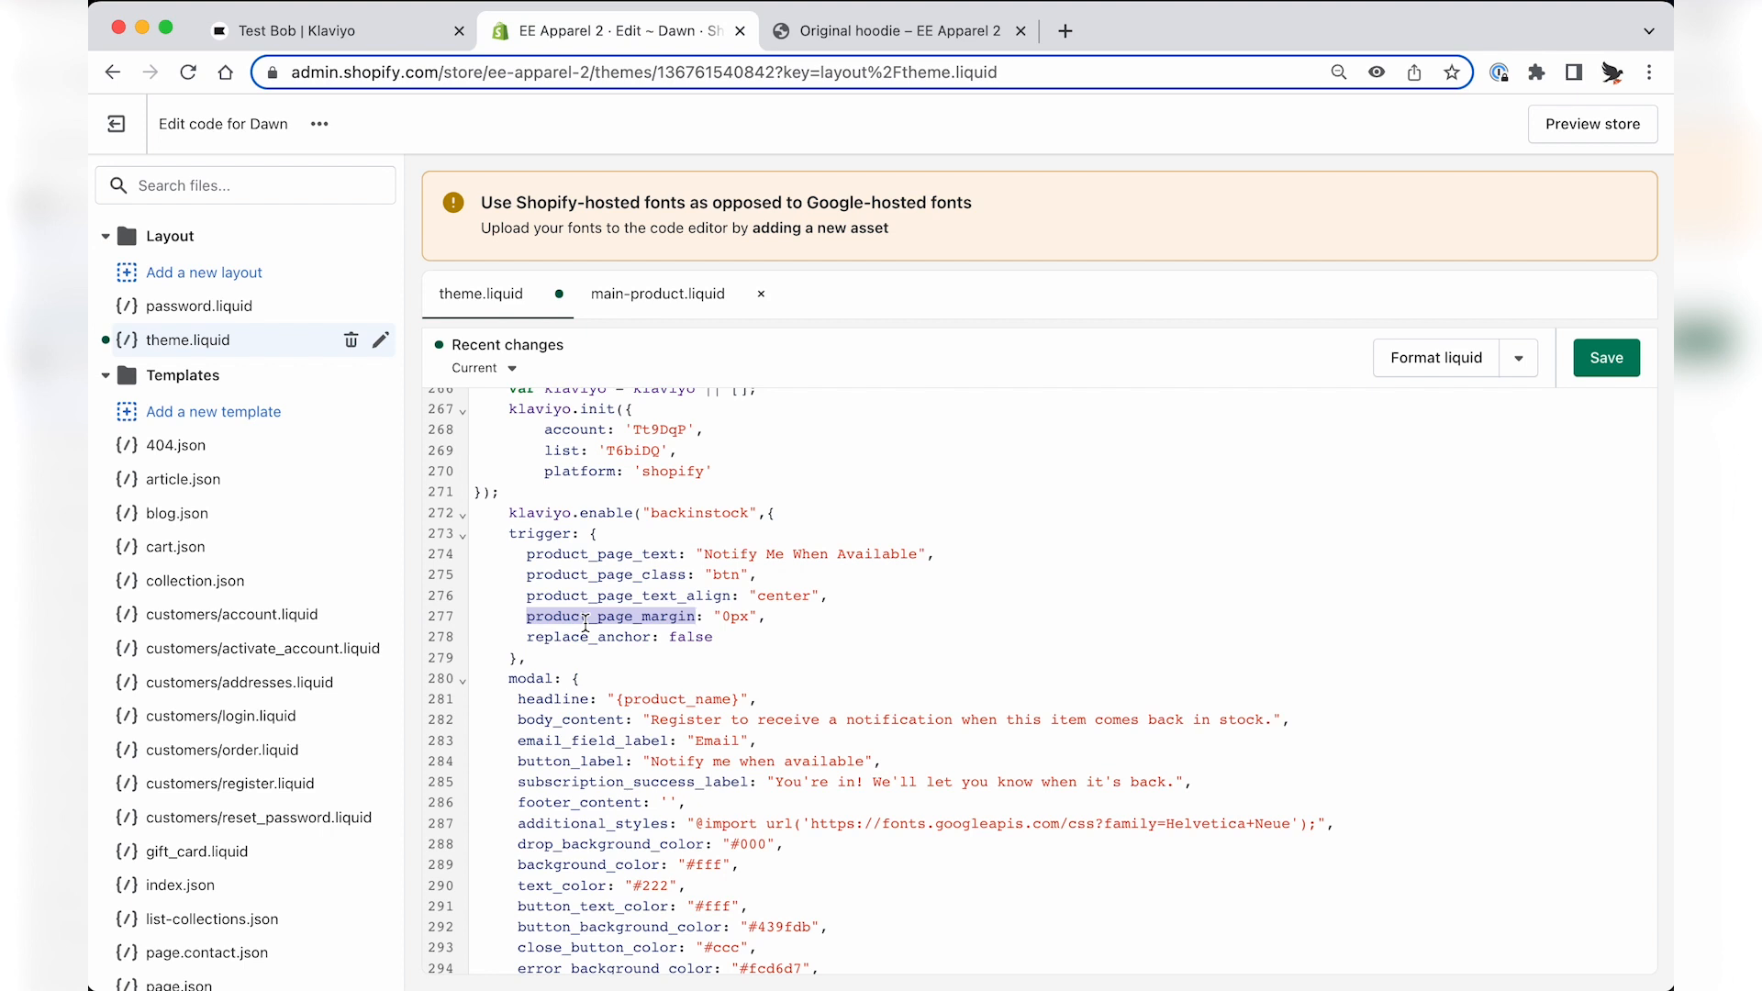
{"action": "left_click", "coordinate": [725, 616]}
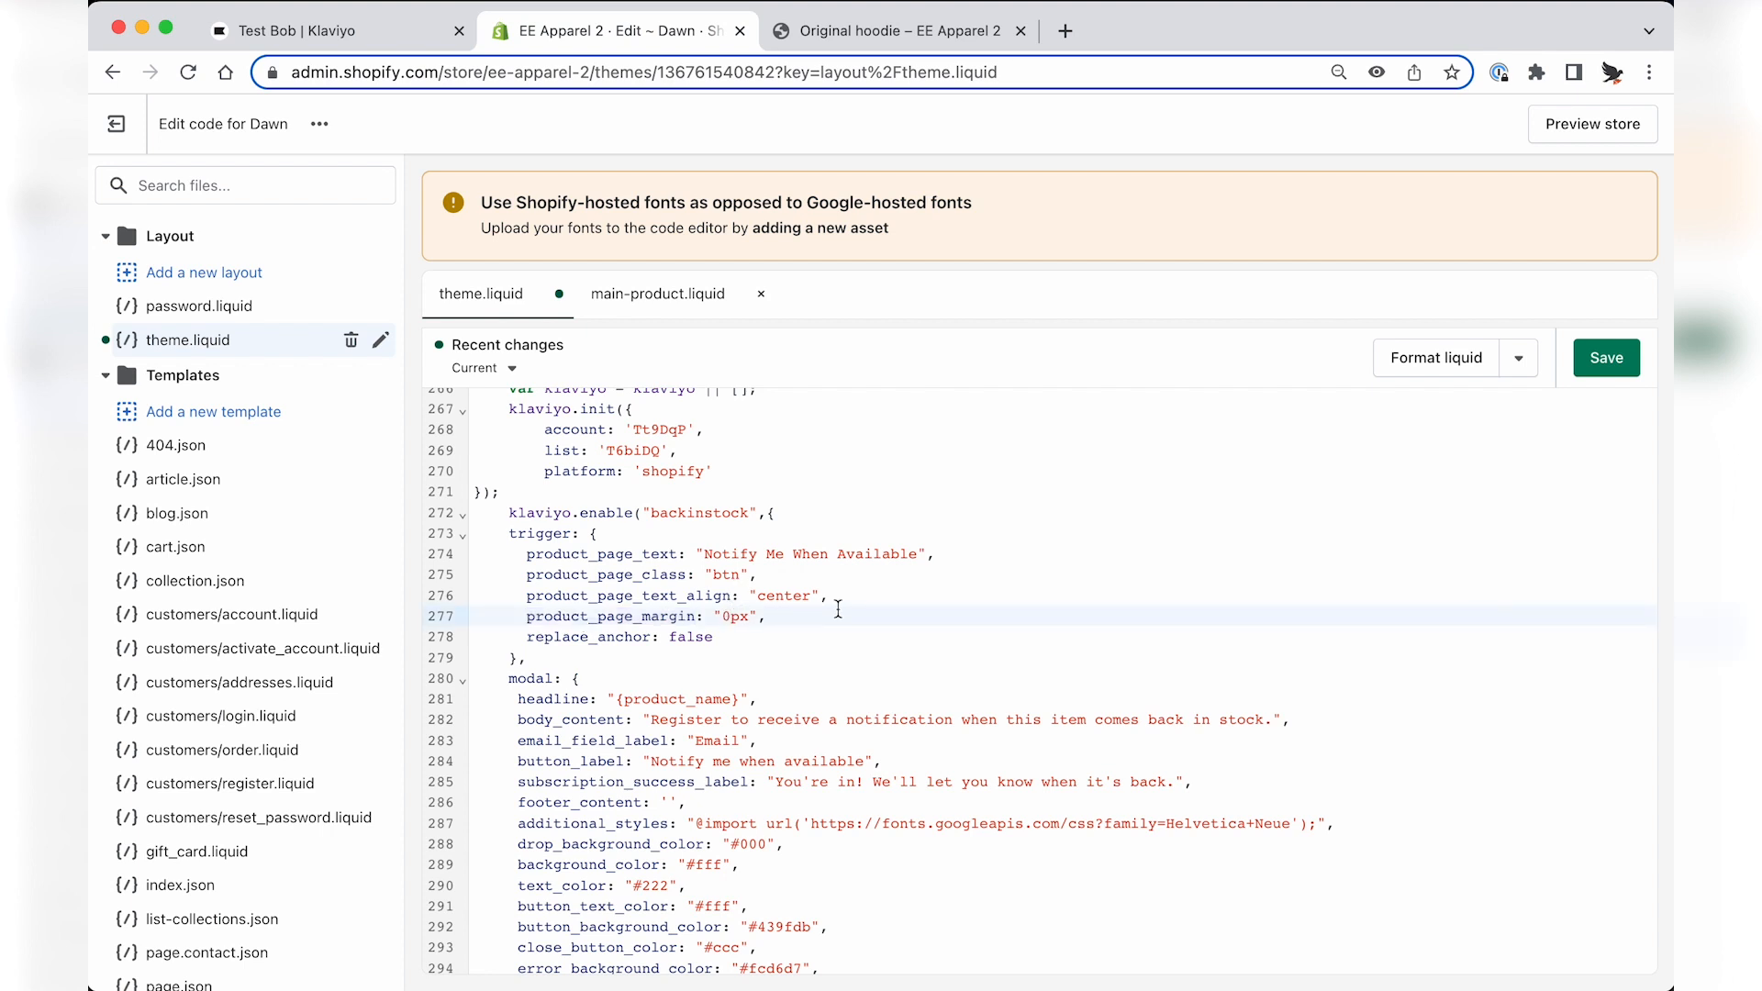
{"action": "type", "text": "1"}
{"action": "key", "text": "BackSpace"}
{"action": "left_click", "coordinate": [806, 639]}
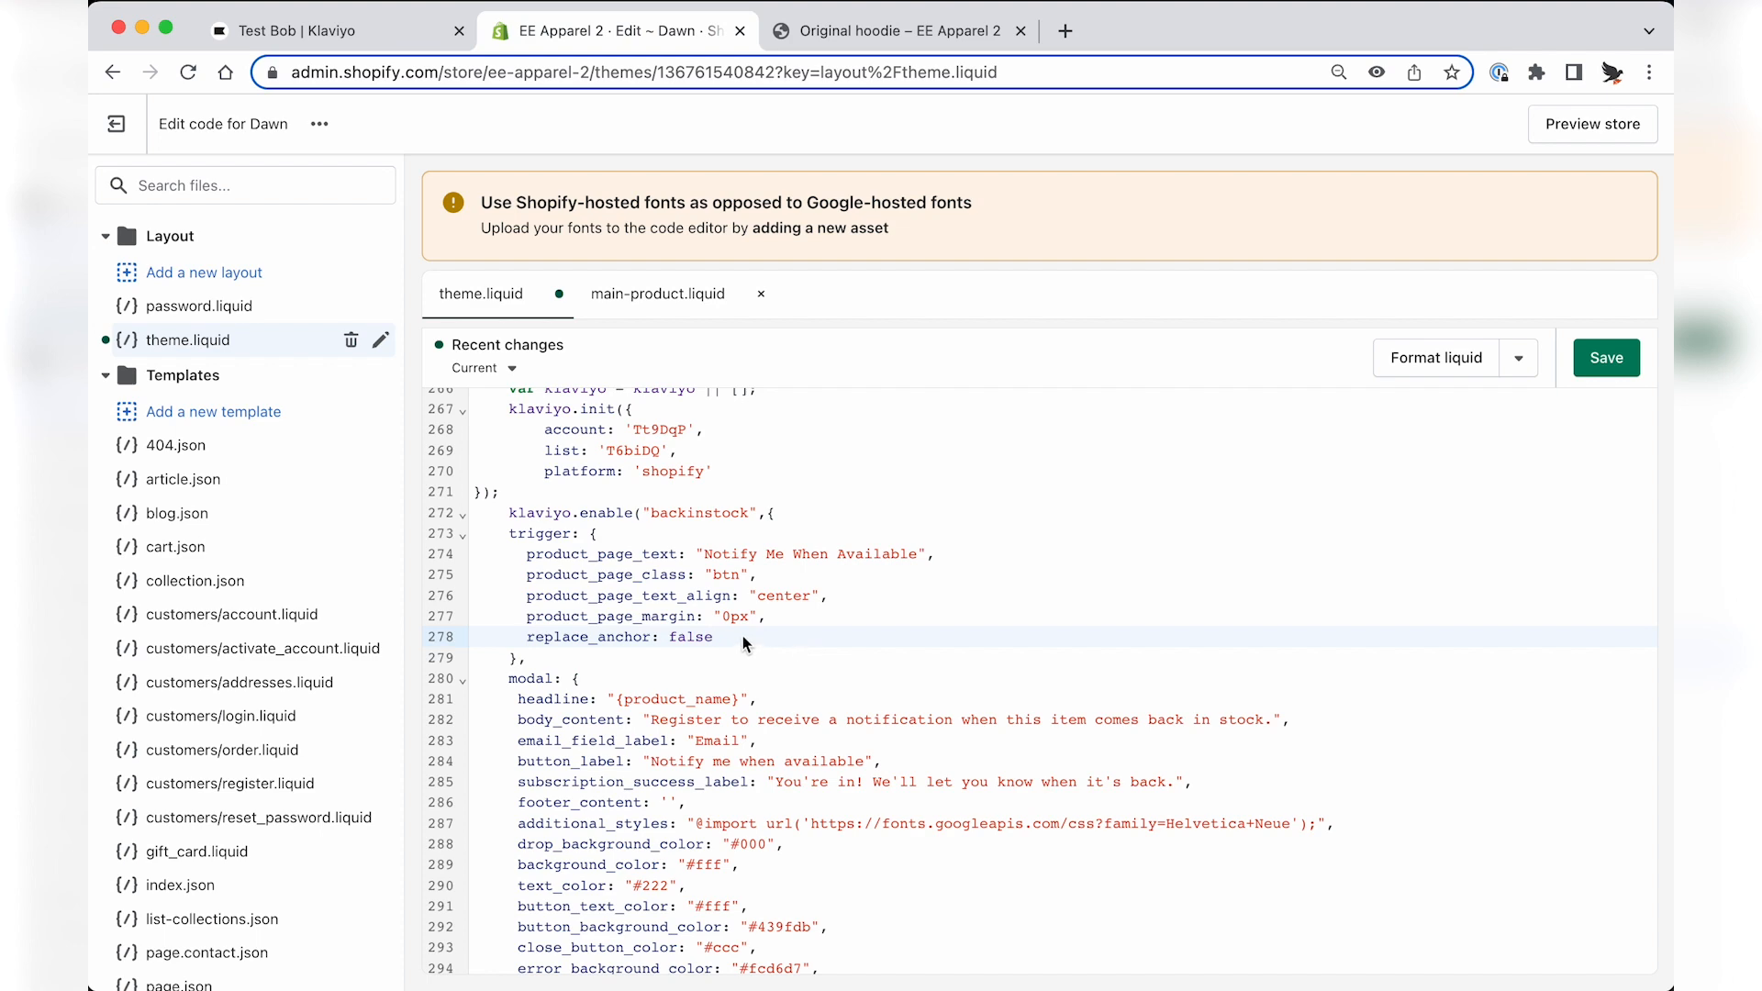
Compare the replace_anchor setting with the sold-out button on the Original hoodie page, then review the surrounding trigger block in theme.liquid.
{"action": "key", "text": "ctrl+Tab"}
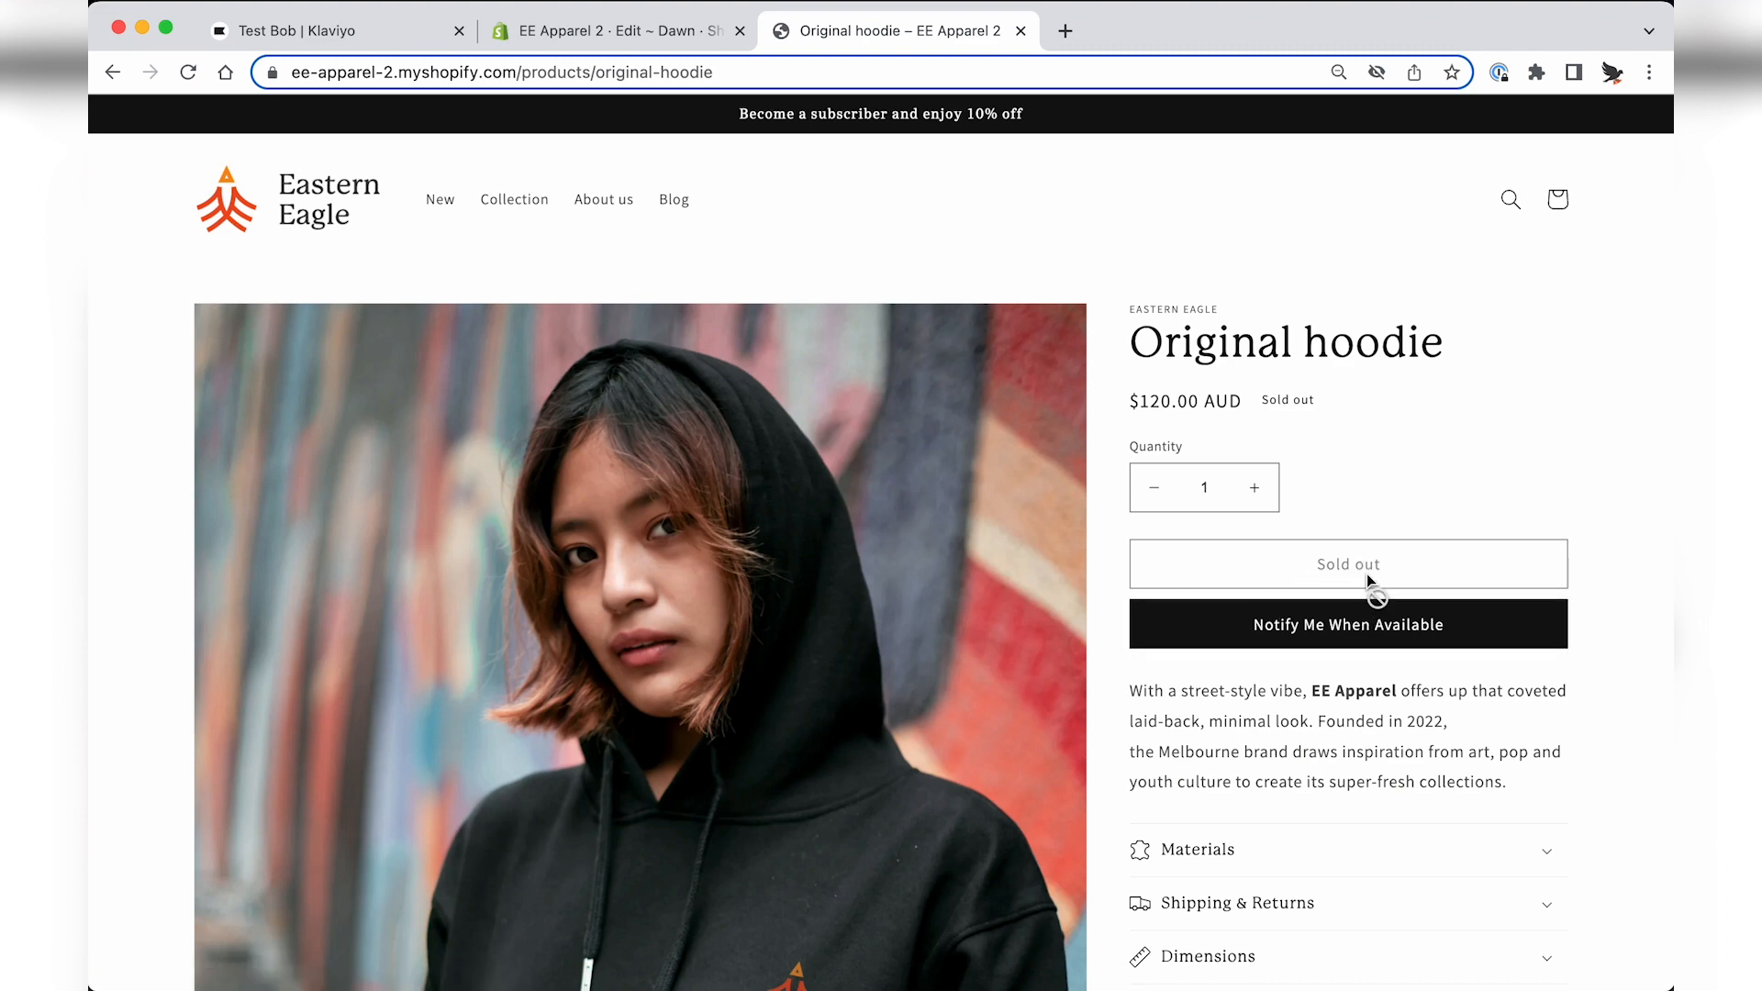
{"action": "key", "text": "ctrl+shift+Tab"}
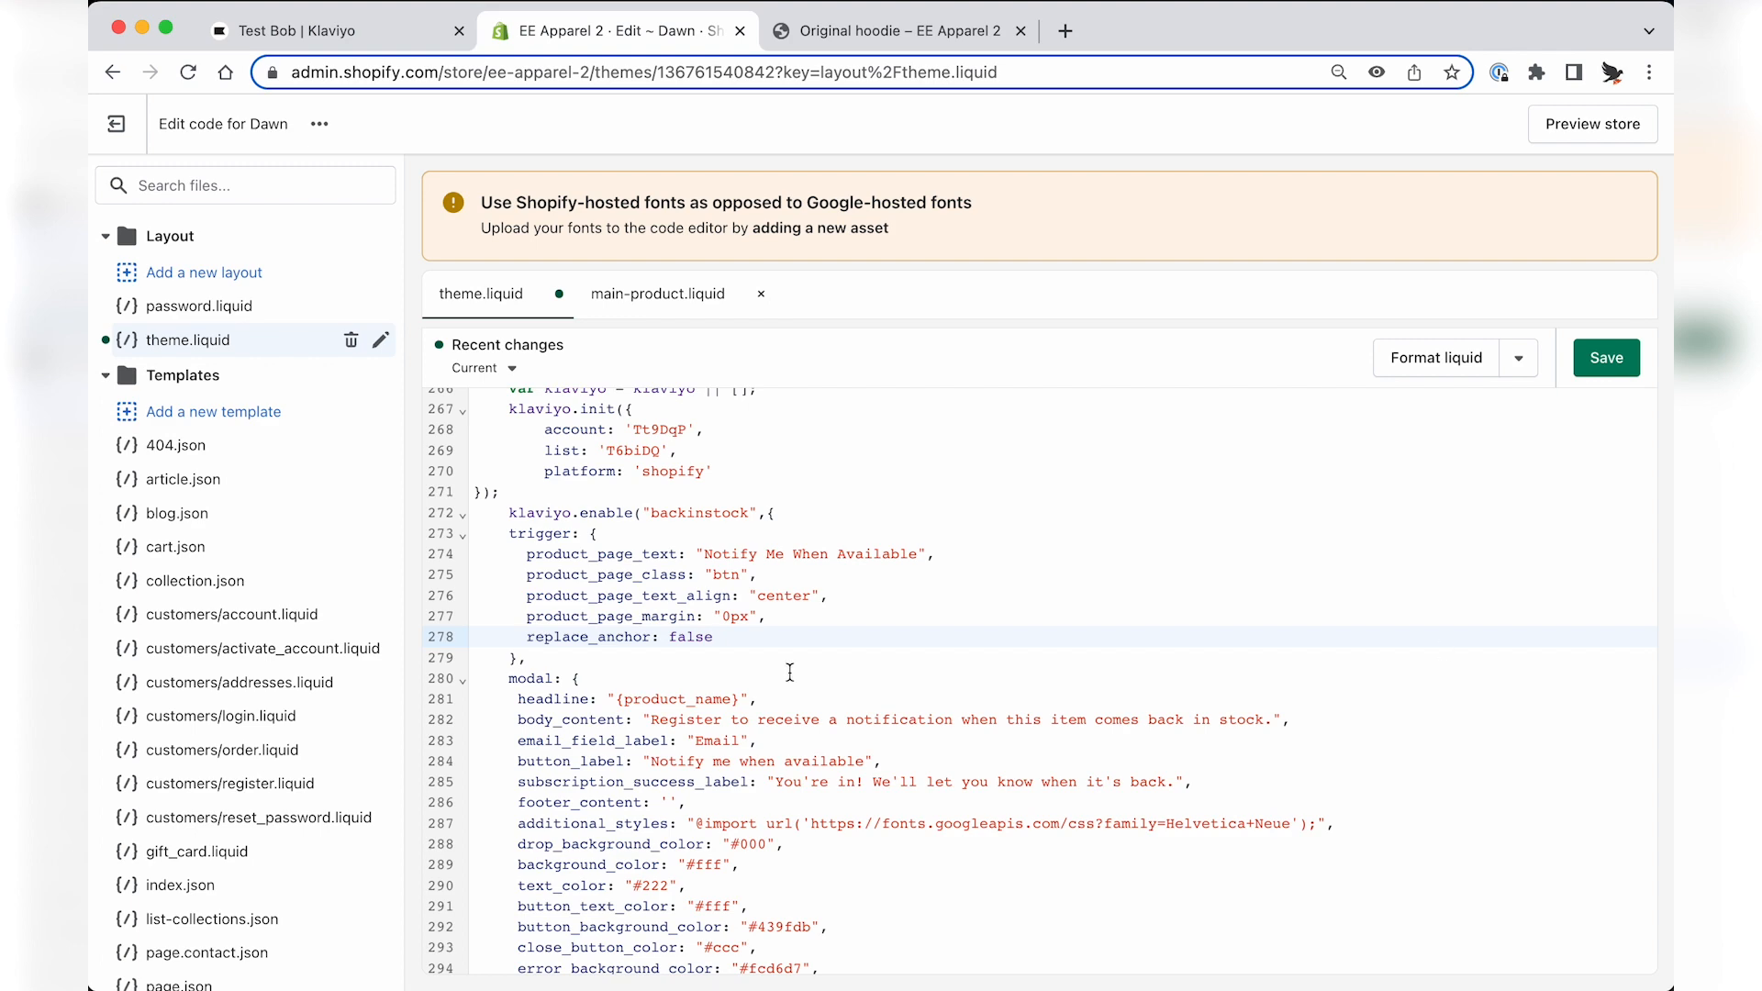
{"action": "left_click", "coordinate": [790, 679]}
{"action": "left_click", "coordinate": [633, 576]}
{"action": "scroll", "coordinate": [513, 501], "scroll_direction": "up", "scroll_amount": 1}
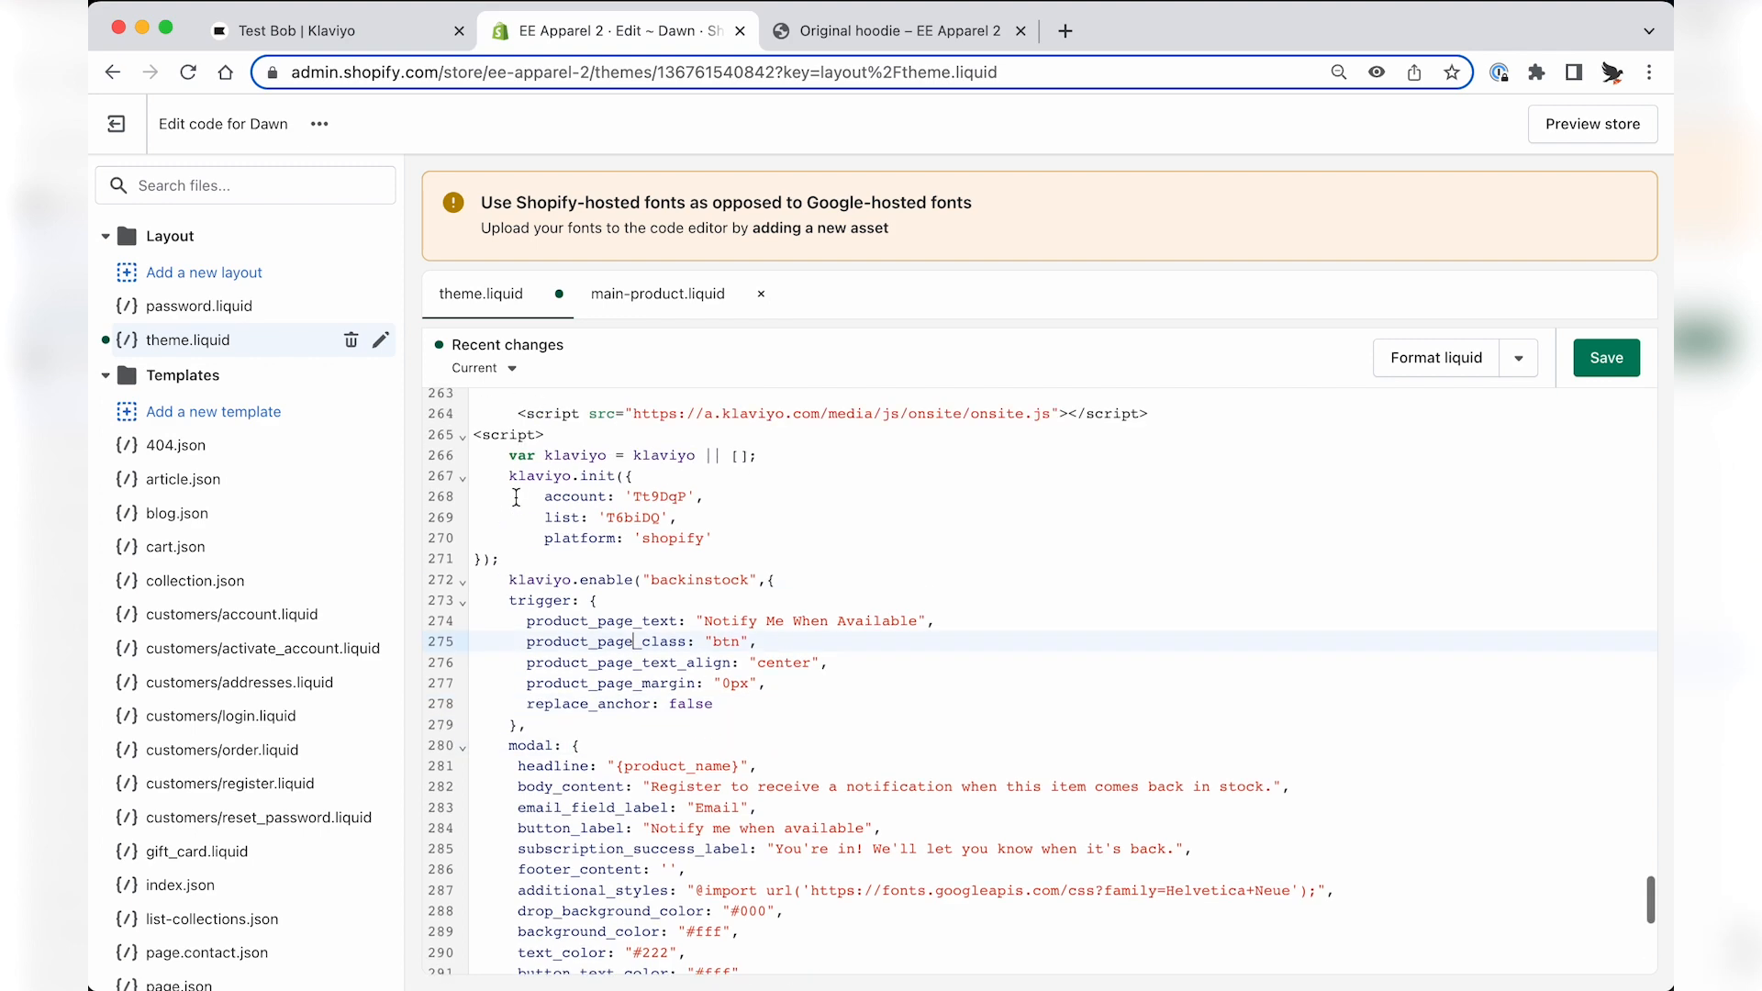
{"action": "scroll", "coordinate": [515, 514], "scroll_direction": "down", "scroll_amount": 2}
Examine the modal block's headline, body_content, label and colour settings in theme.liquid, matching them to the signup form.
{"action": "left_click_drag", "start_coordinate": [509, 631], "coordinate": [705, 836]}
{"action": "scroll", "coordinate": [704, 836], "scroll_direction": "down", "scroll_amount": 2}
{"action": "left_click", "coordinate": [705, 849]}
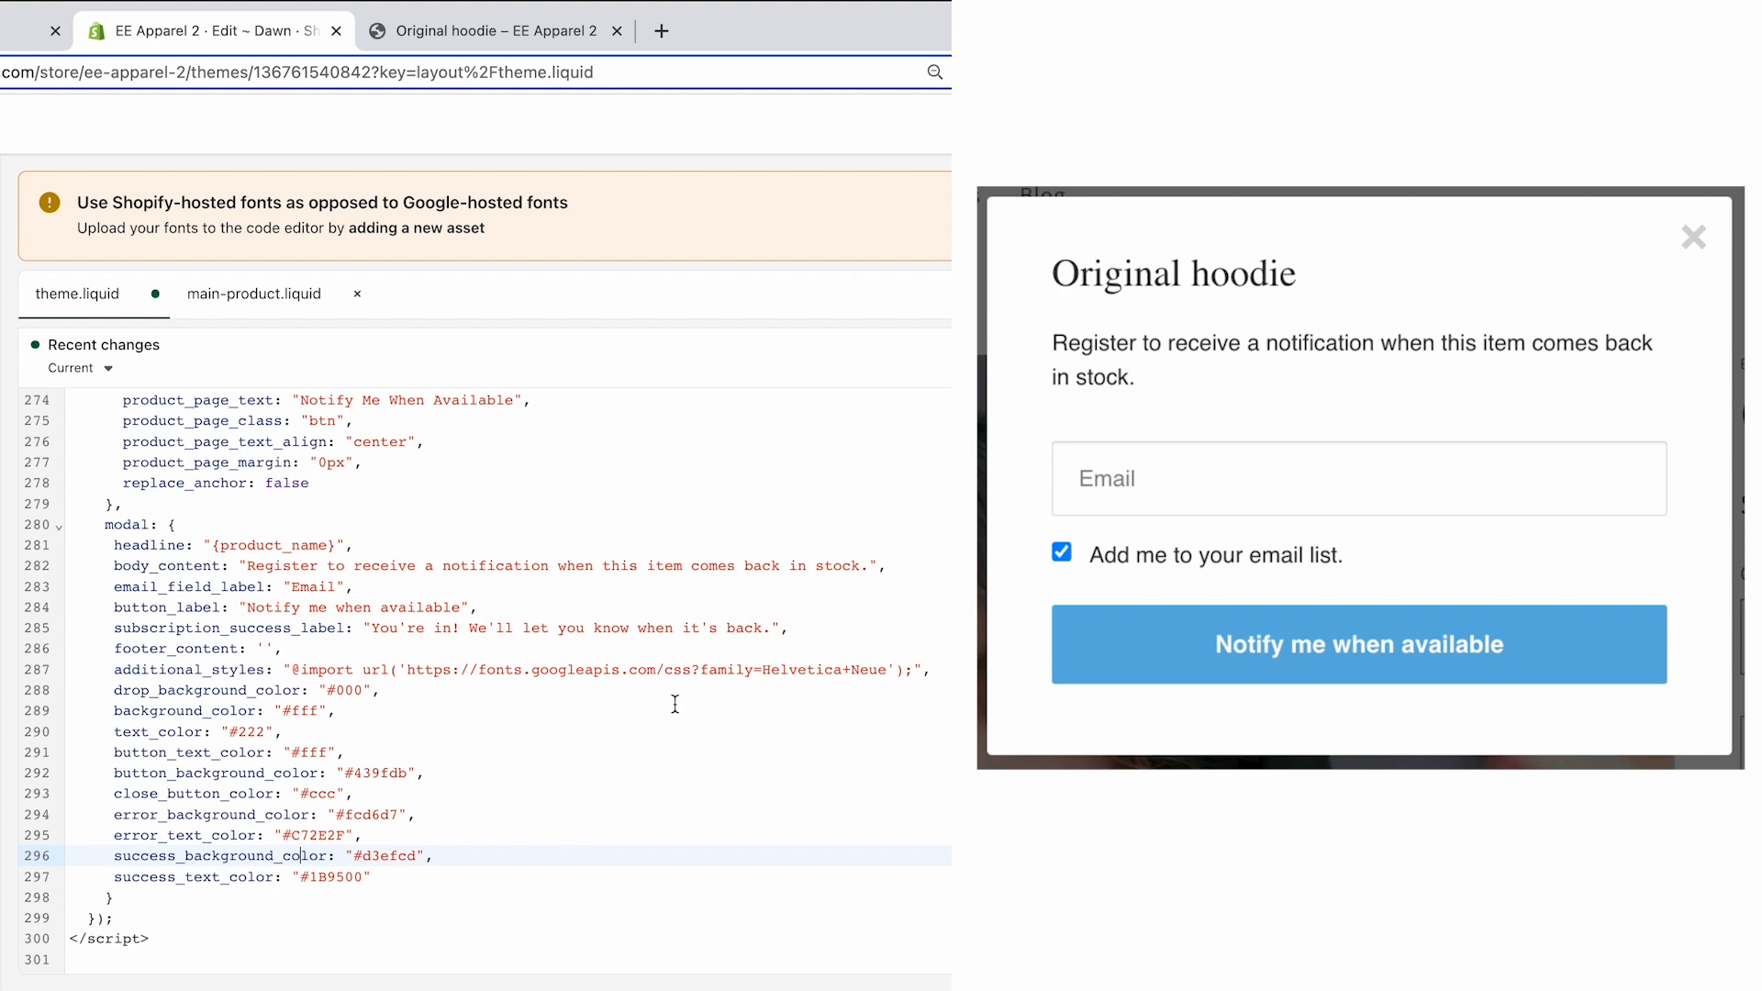
{"action": "left_click", "coordinate": [213, 711]}
{"action": "left_click", "coordinate": [229, 545]}
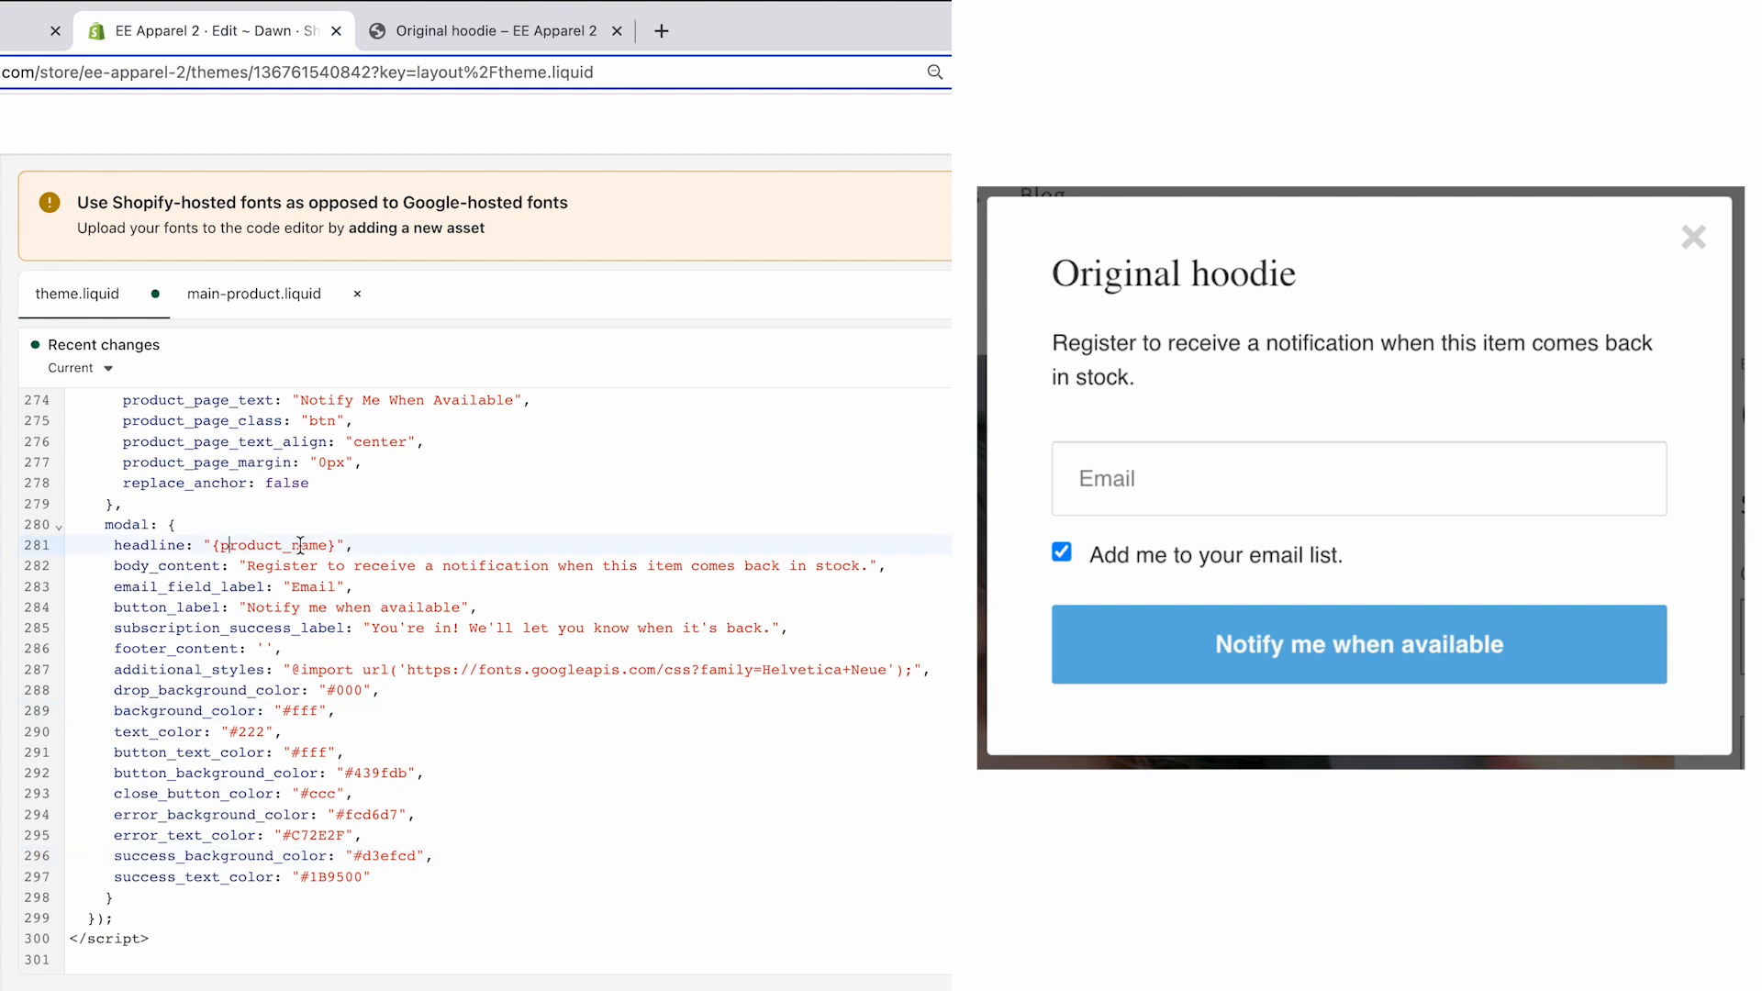
{"action": "left_click", "coordinate": [300, 566]}
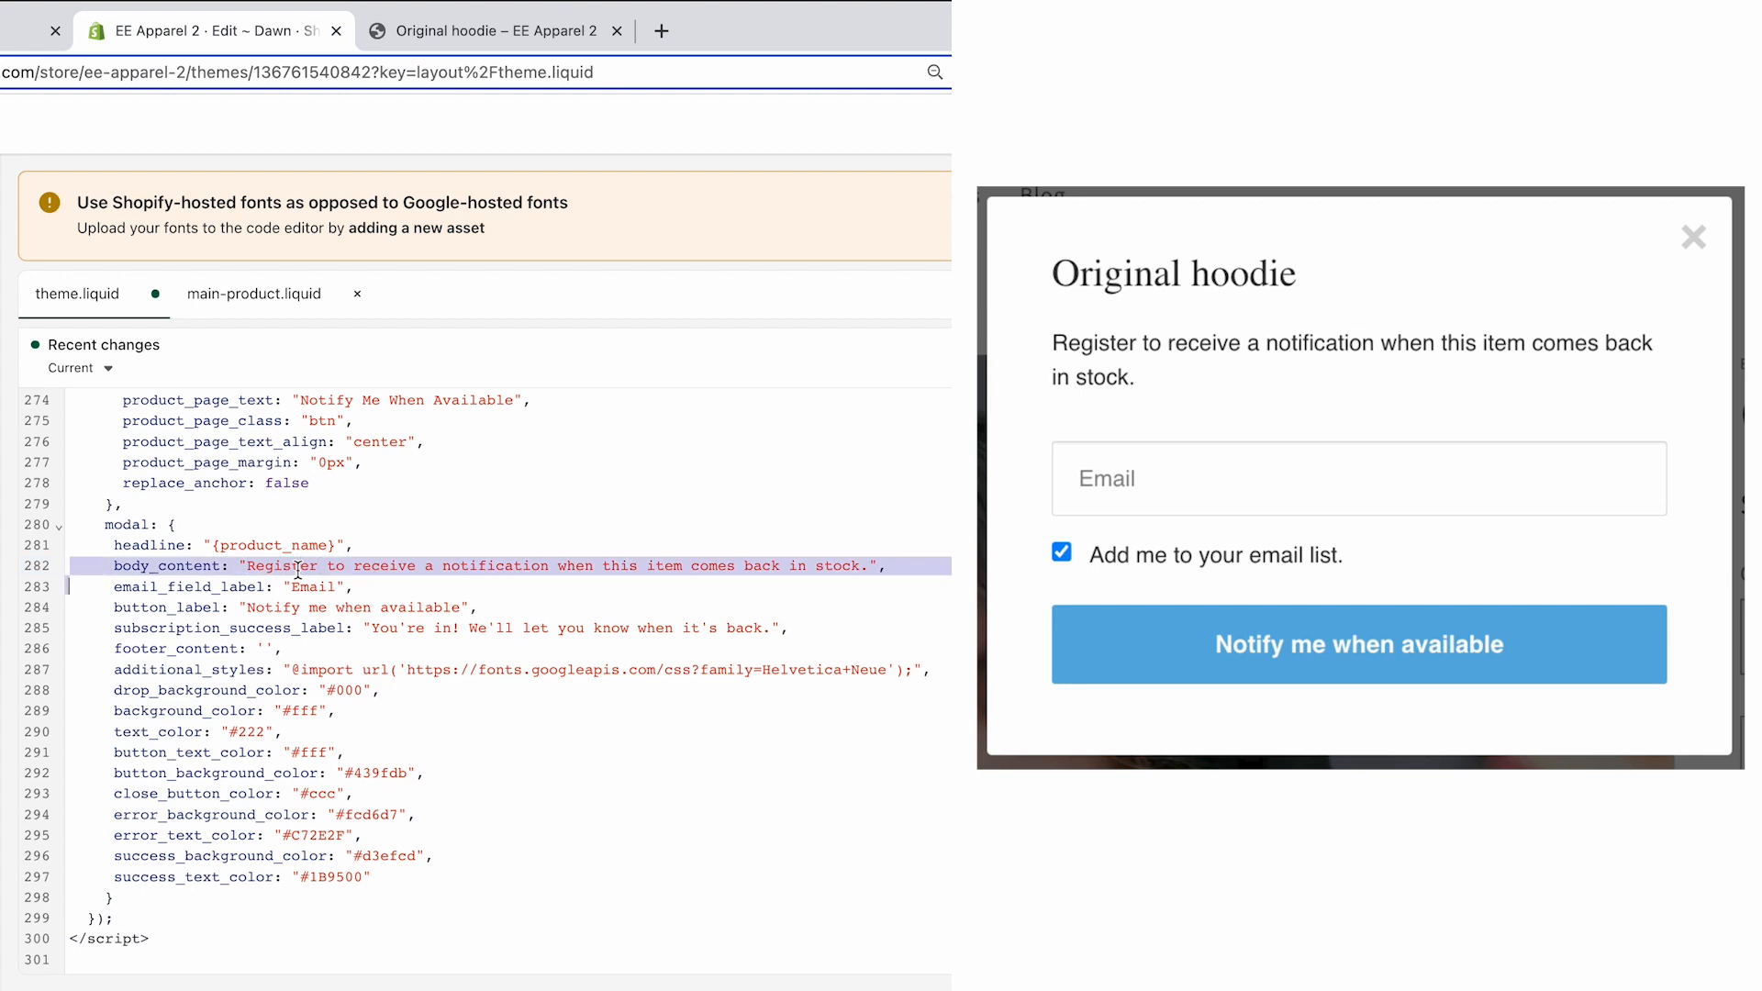
{"action": "left_click_drag", "start_coordinate": [247, 567], "coordinate": [698, 575]}
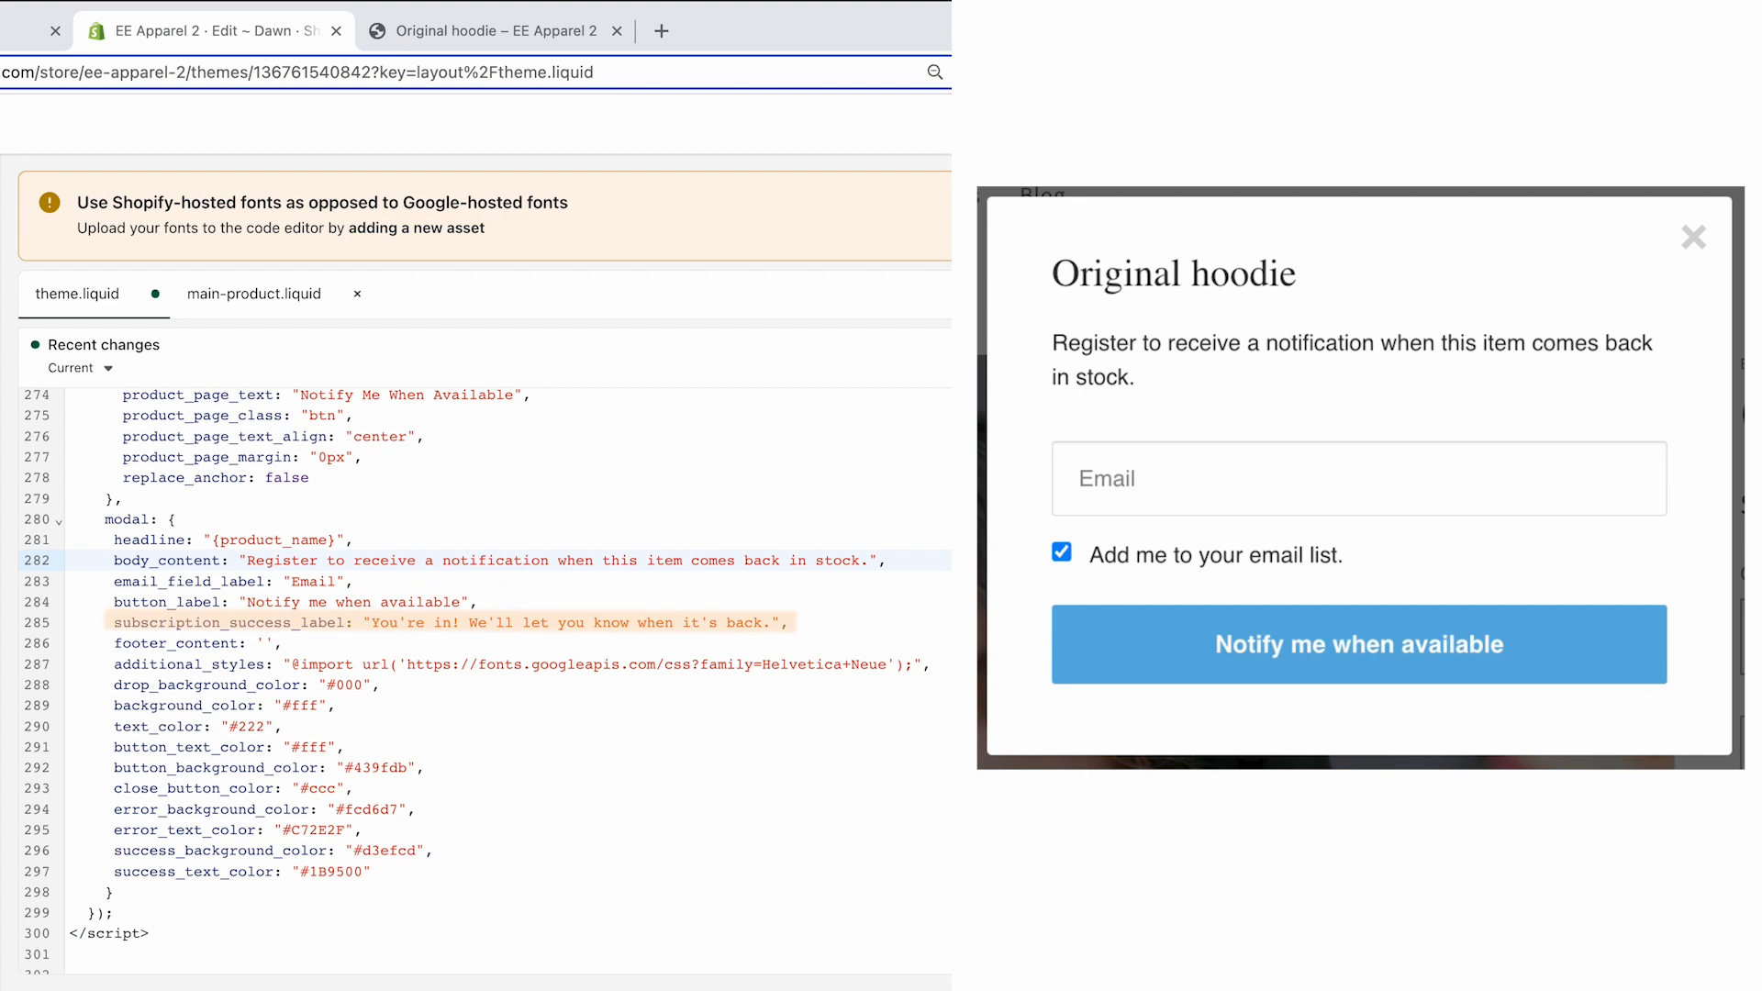
Add include_on_tags: 'dog, cat' on a new line below platform in the klaviyo.init block.
{"action": "left_click", "coordinate": [1270, 654]}
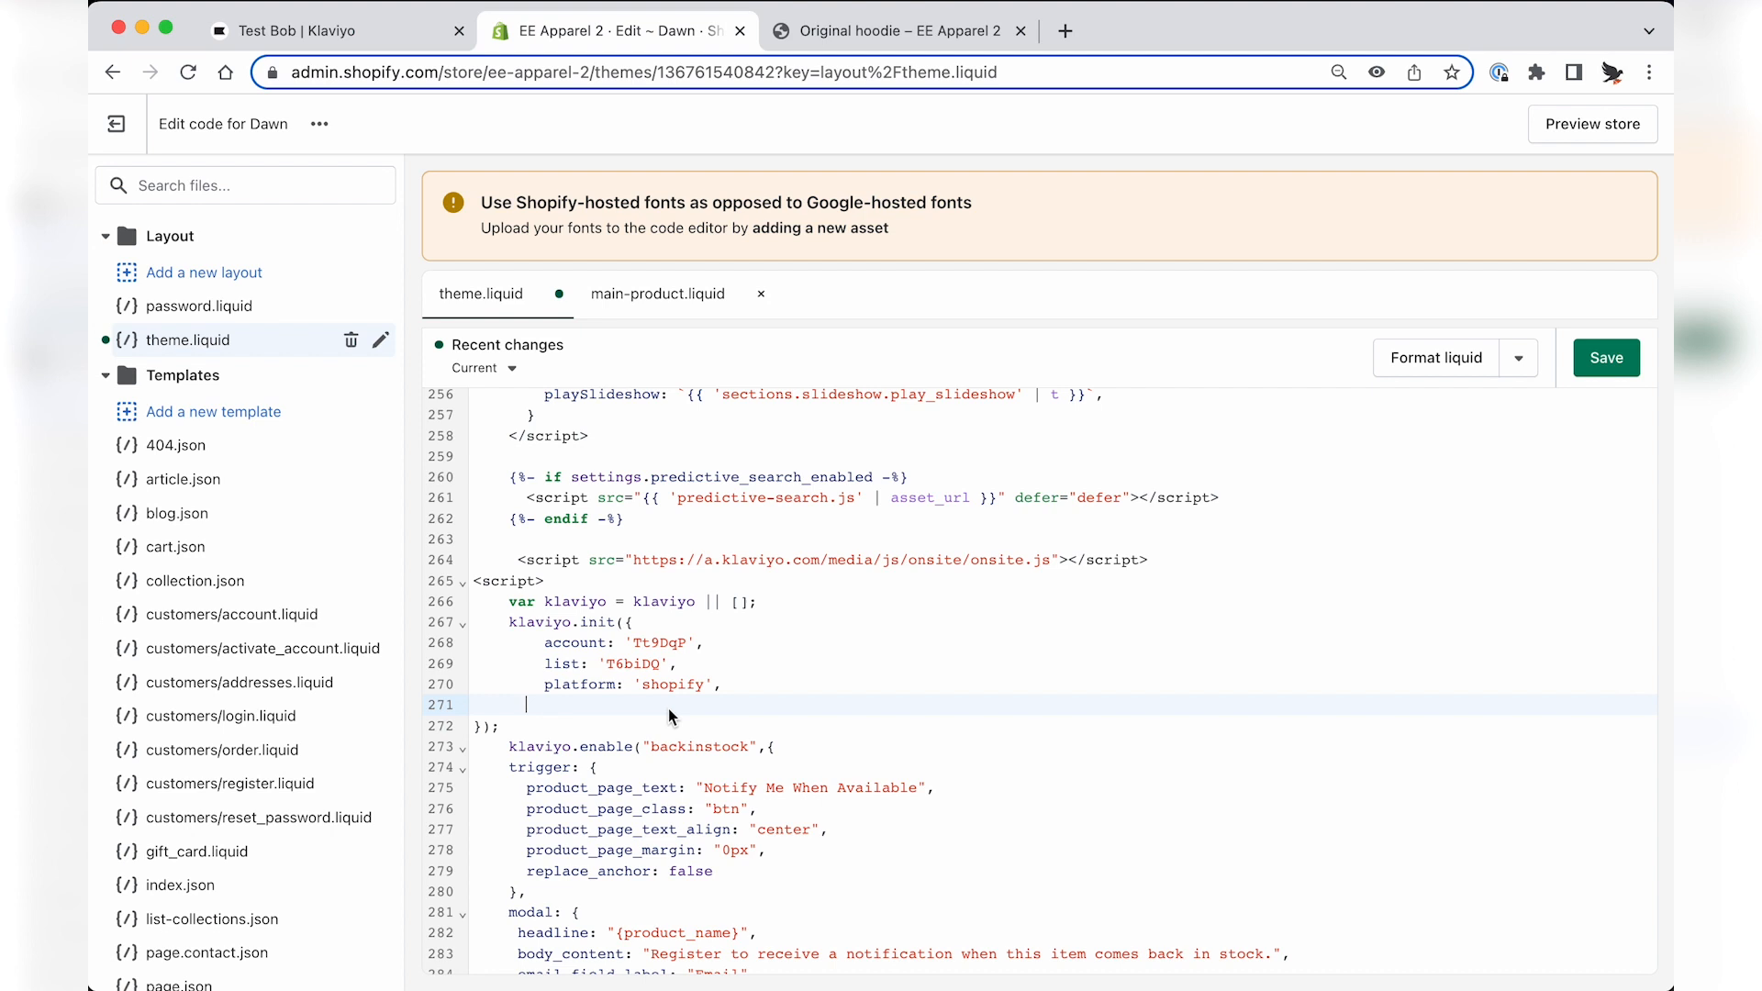
{"action": "type", "text": "include_on_tags: 'dog, cat'"}
Try changing the include_on_tags setting to its exclude version in the klaviyo.init block.
{"action": "left_click_drag", "start_coordinate": [596, 705], "coordinate": [545, 704]}
{"action": "type", "text": "exclud"}
{"action": "key", "text": "Right"}
{"action": "key", "text": "Right"}
{"action": "key", "text": "Right"}
{"action": "key", "text": "Right"}
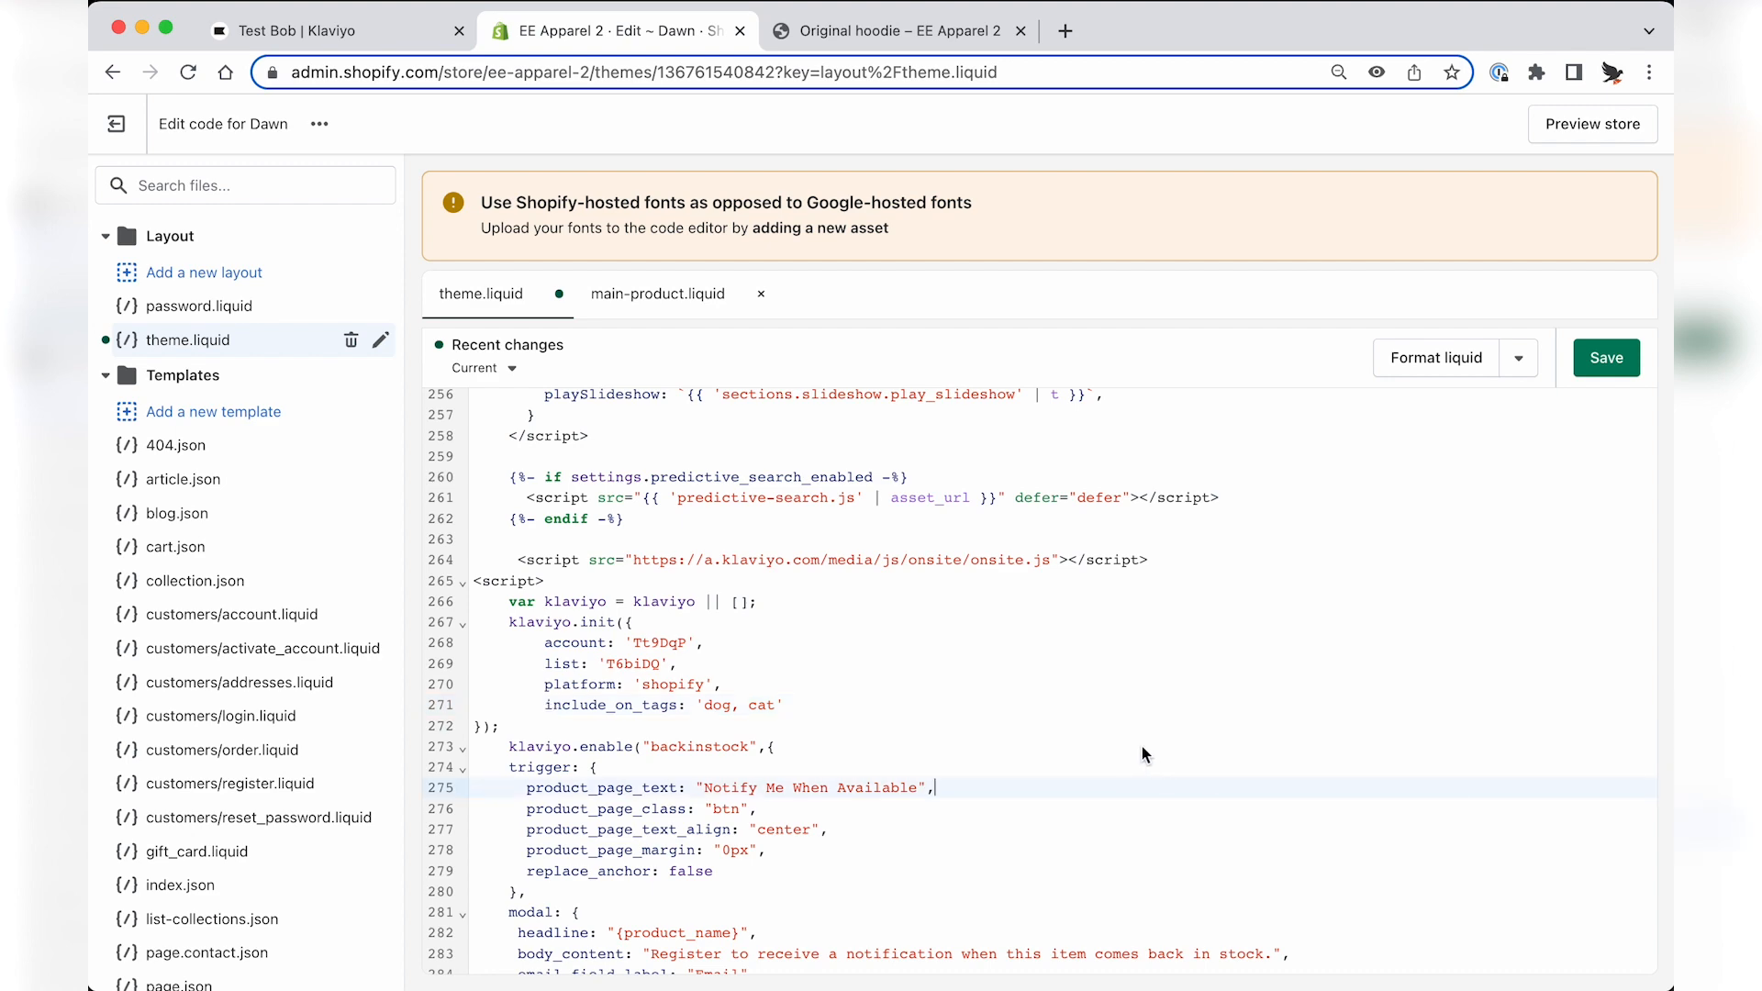
Open the notify form on the Original hoodie page to check its email list opt-in checkbox, then return to theme.liquid.
{"action": "left_click", "coordinate": [1142, 746]}
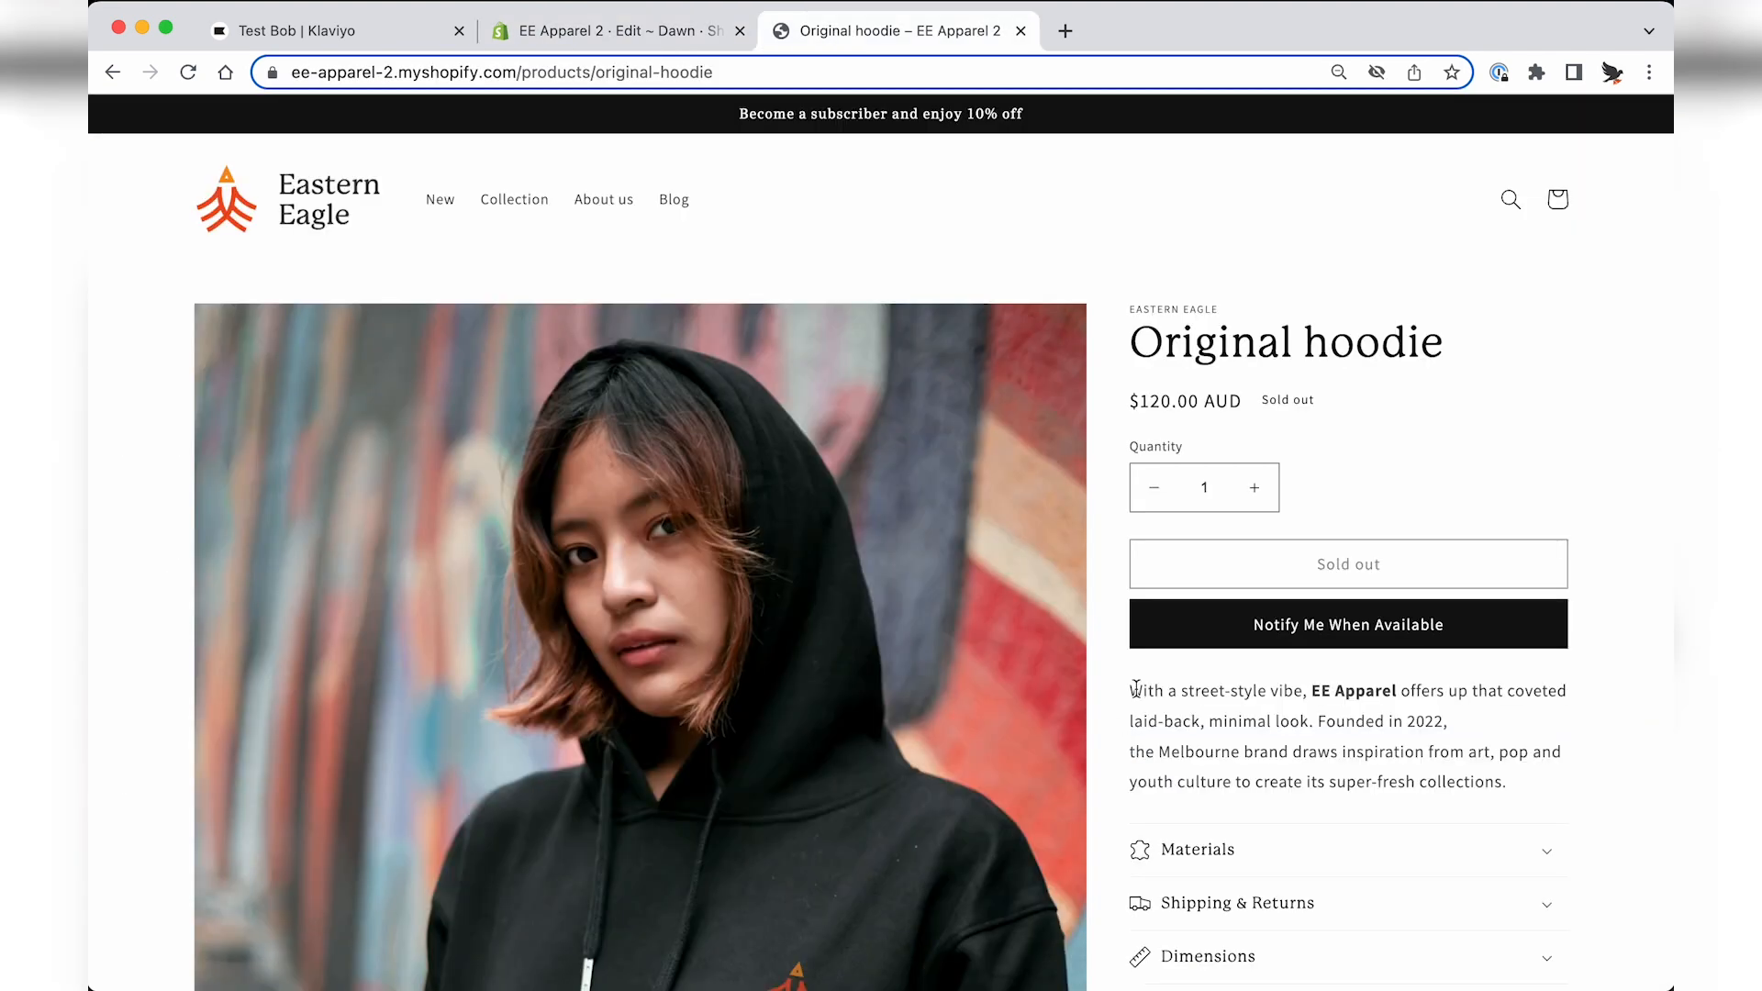
{"action": "left_click", "coordinate": [1314, 631]}
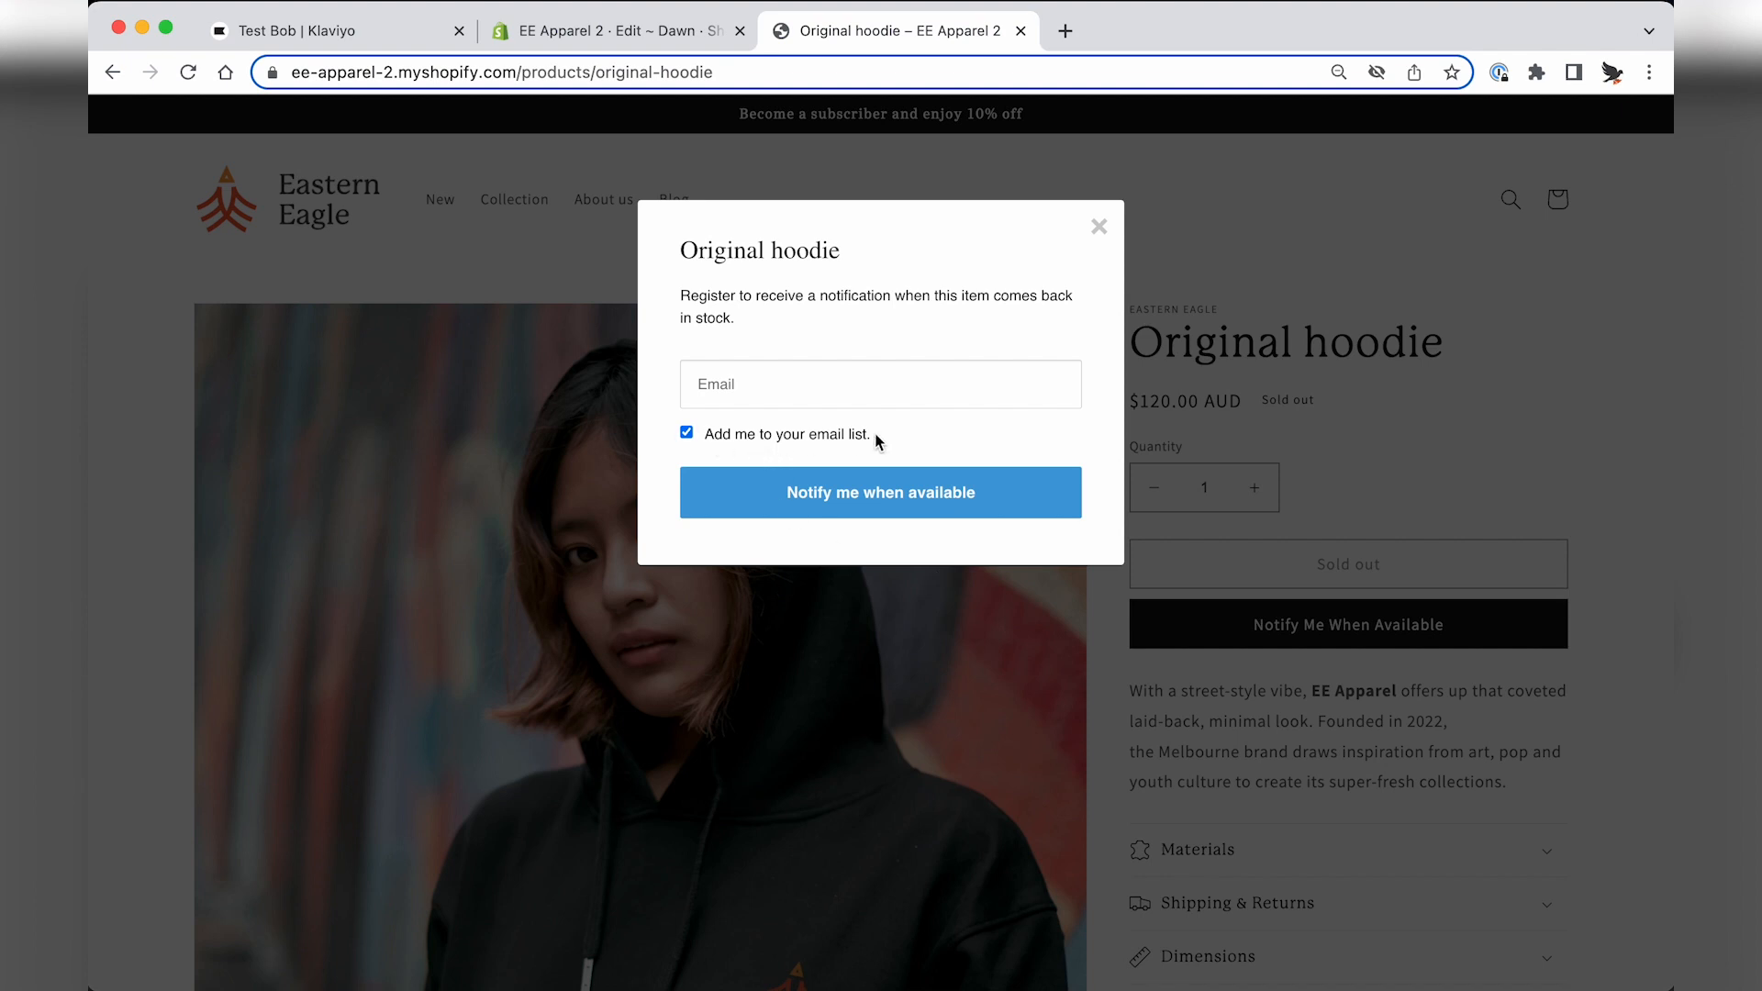
{"action": "key", "text": "ctrl+shift+Tab"}
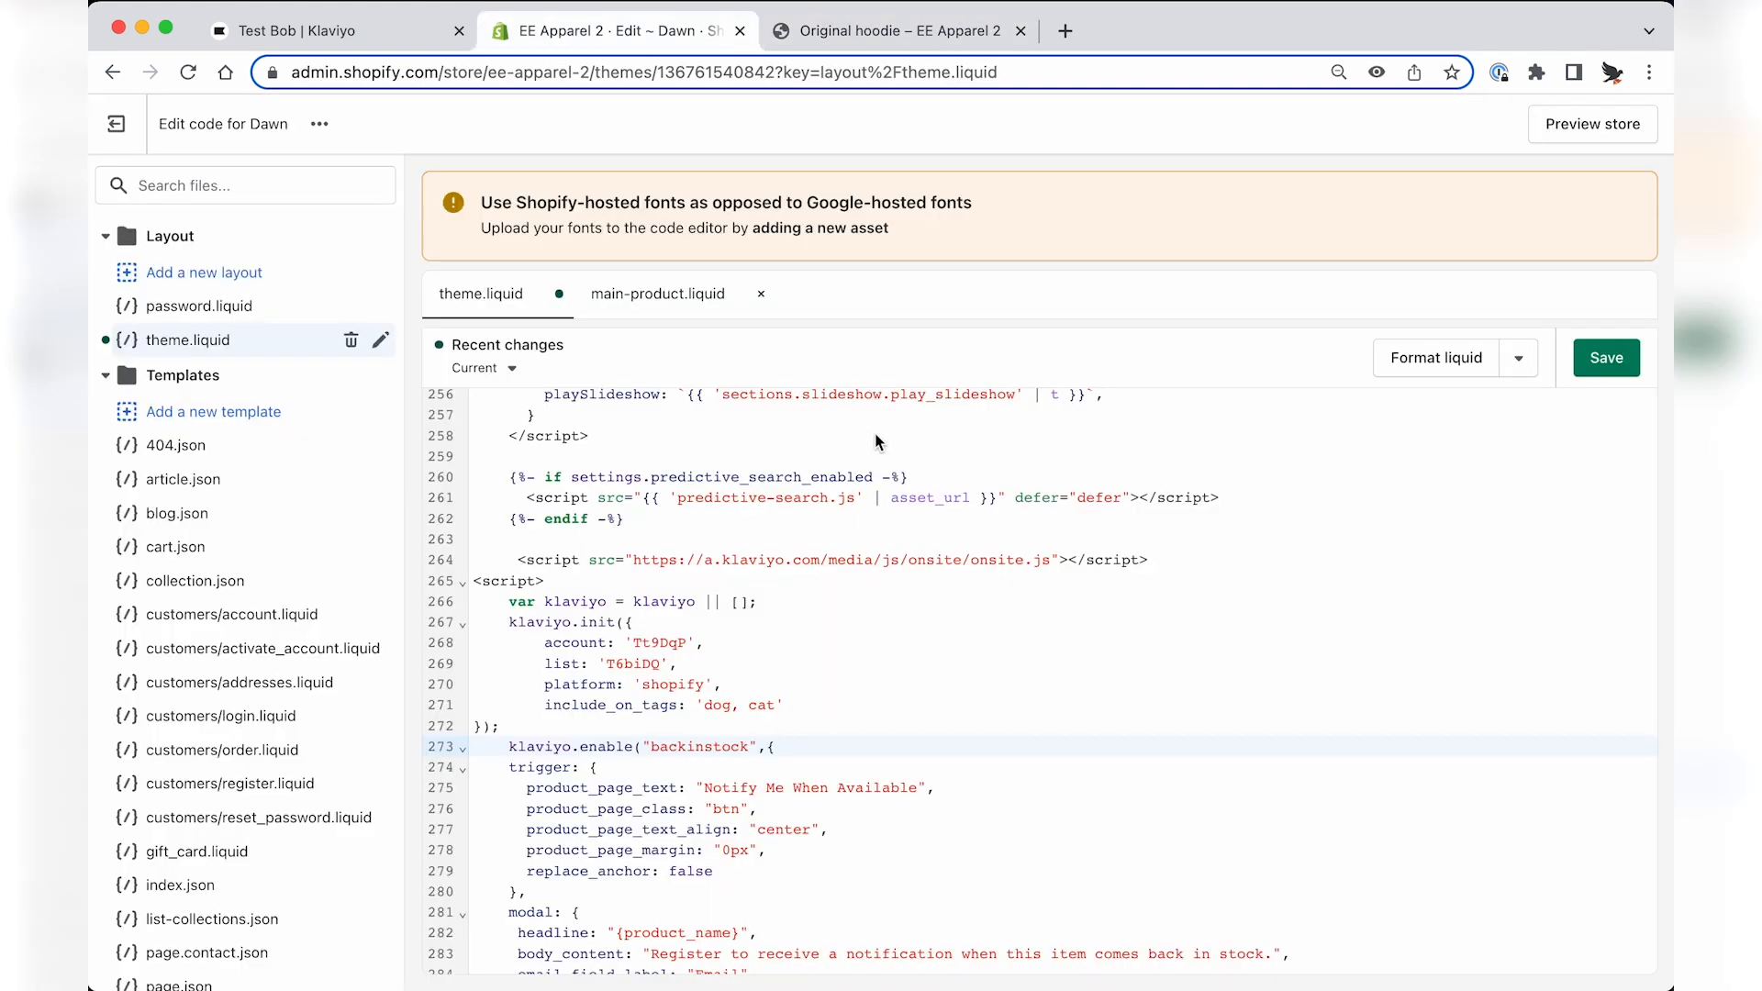
Add newsletter_subscribe_label: "Add me to your email list." as a new line after success_text_color in the modal block.
{"action": "scroll", "coordinate": [806, 564], "scroll_direction": "down", "scroll_amount": 3}
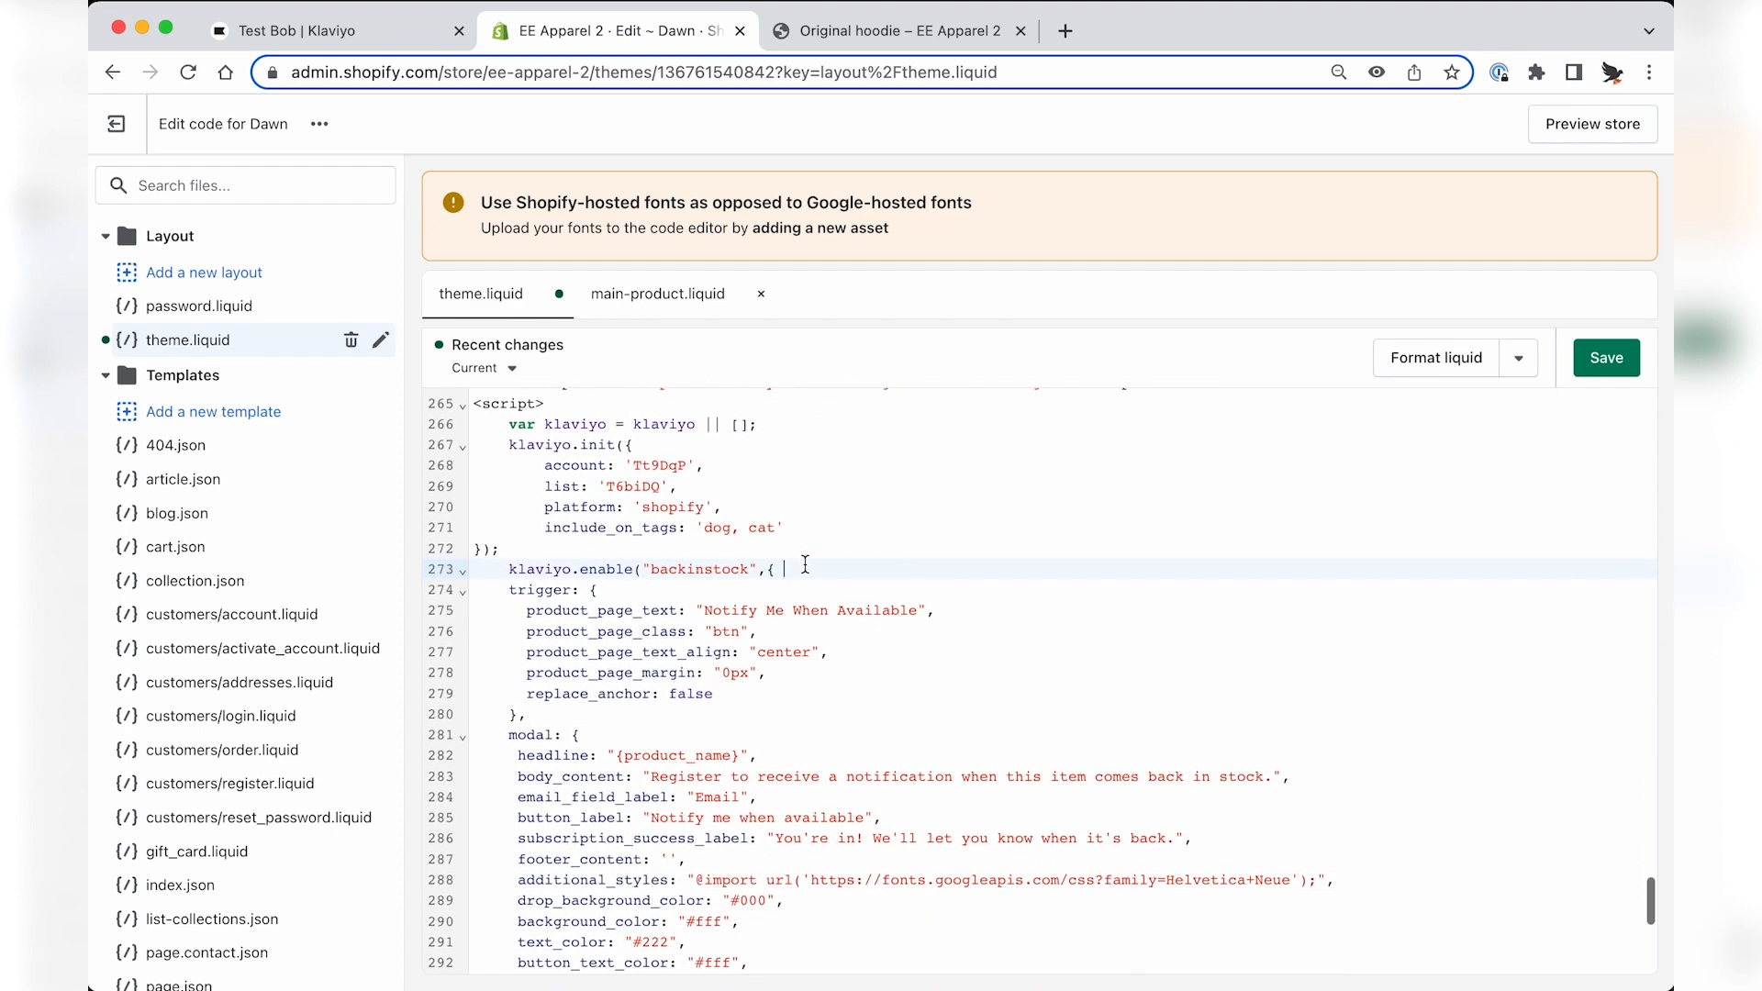
{"action": "scroll", "coordinate": [800, 587], "scroll_direction": "down", "scroll_amount": 5}
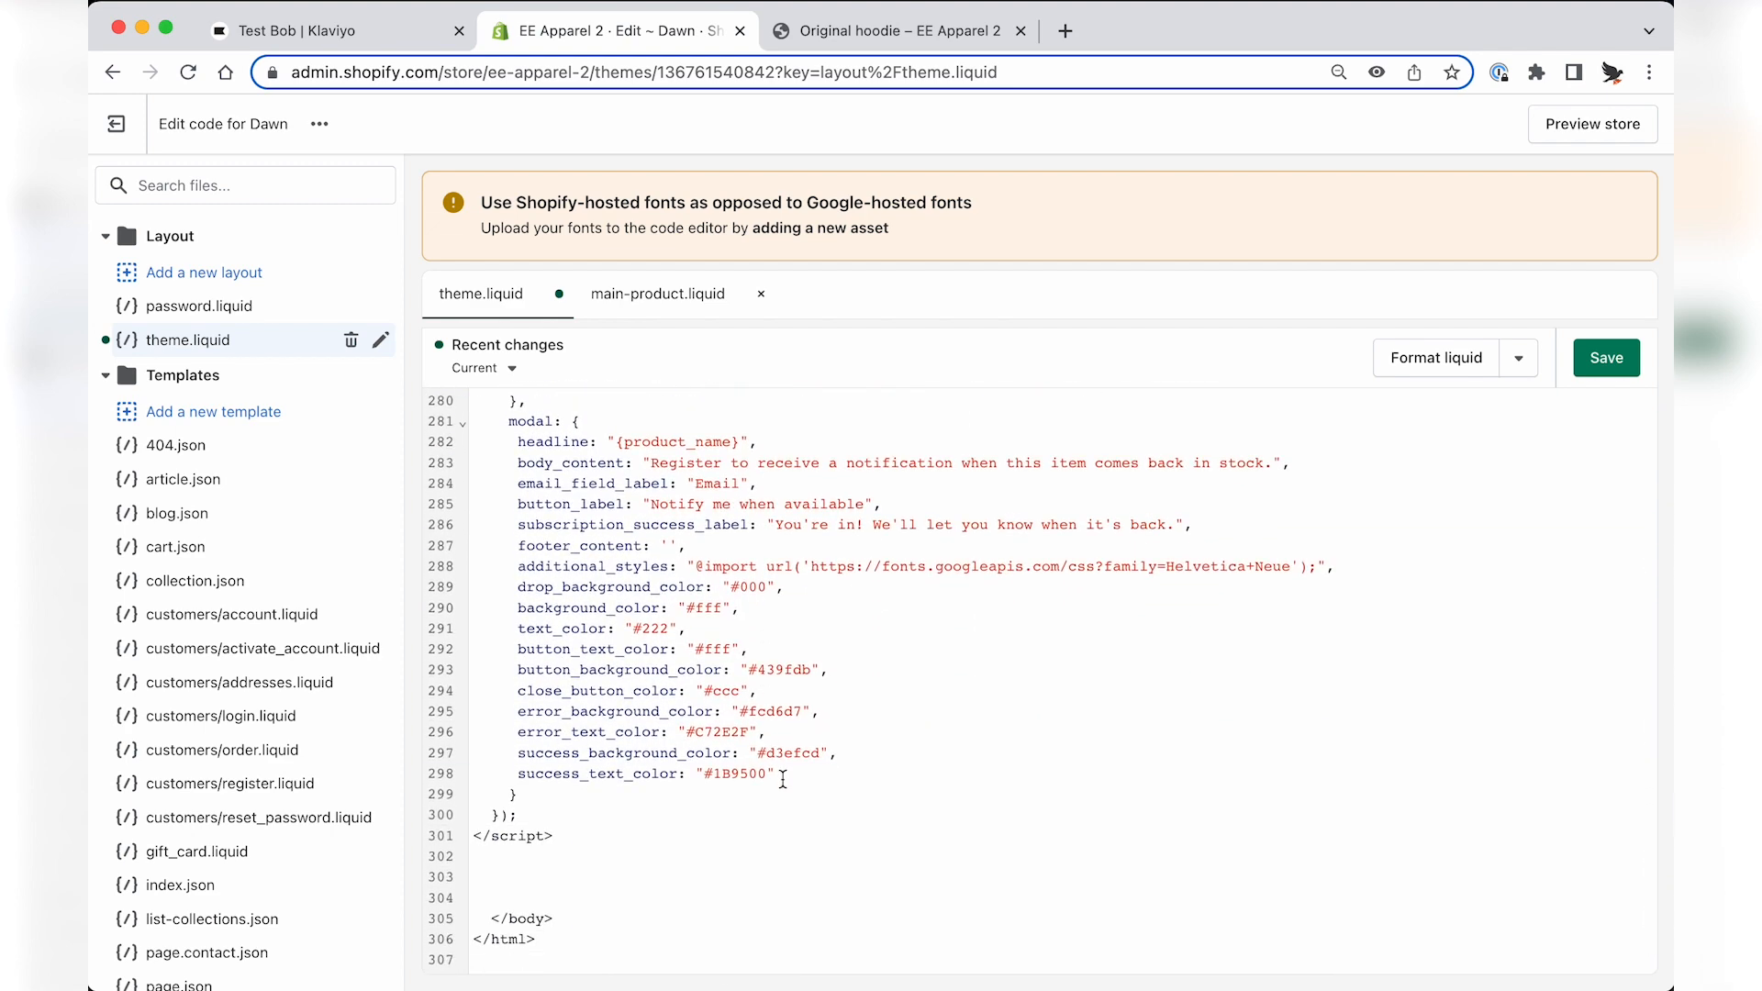
{"action": "left_click", "coordinate": [903, 768]}
{"action": "type", "text": ","}
{"action": "key", "text": "Return"}
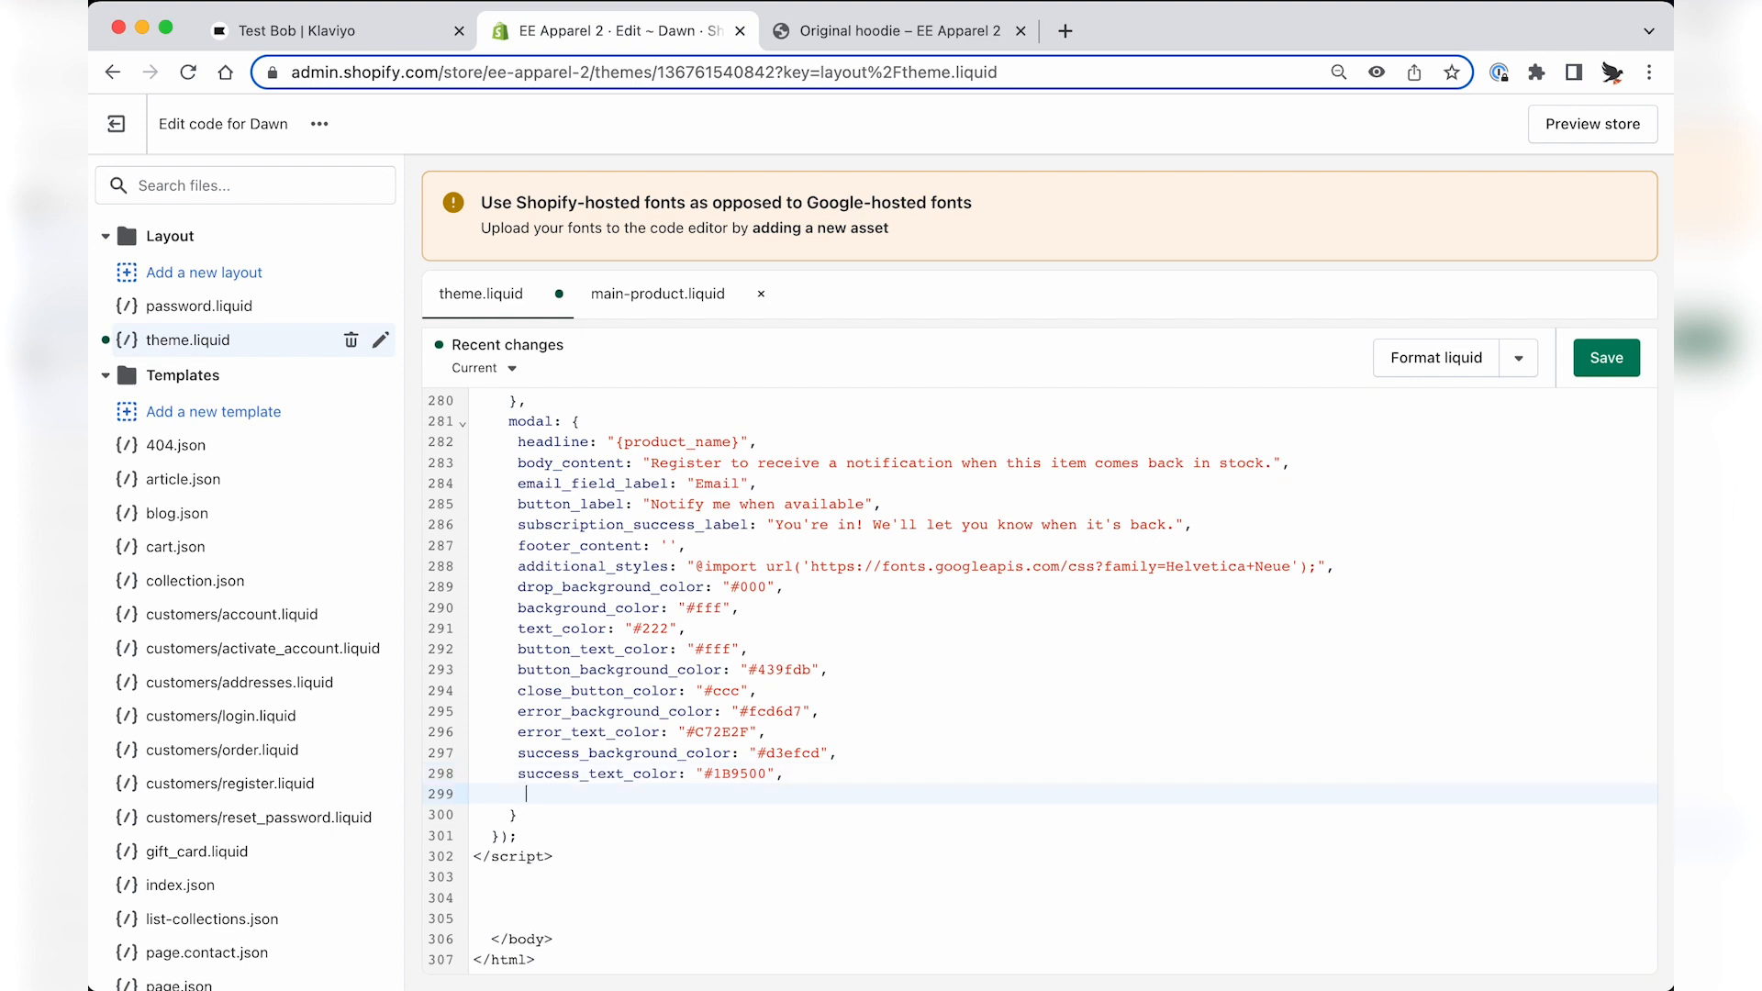
{"action": "type", "text": "newsletter_subscribe_label: \"Add me to your email list.\""}
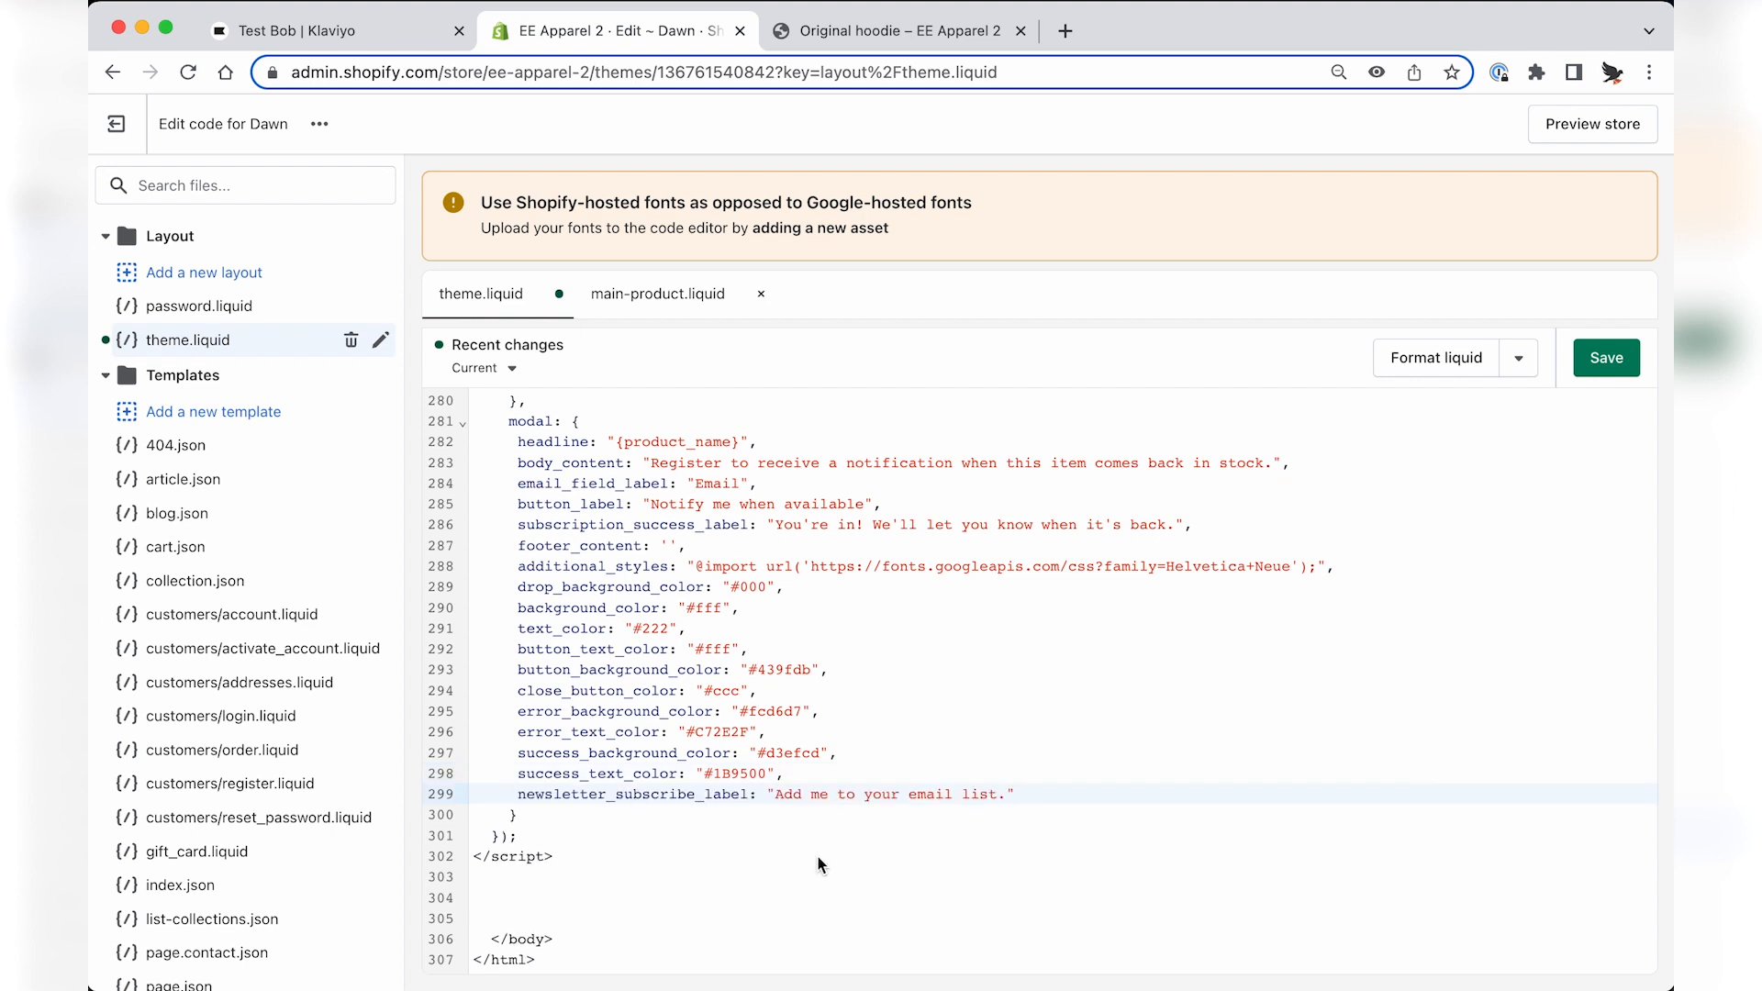
{"action": "left_click_drag", "start_coordinate": [1007, 795], "coordinate": [774, 794]}
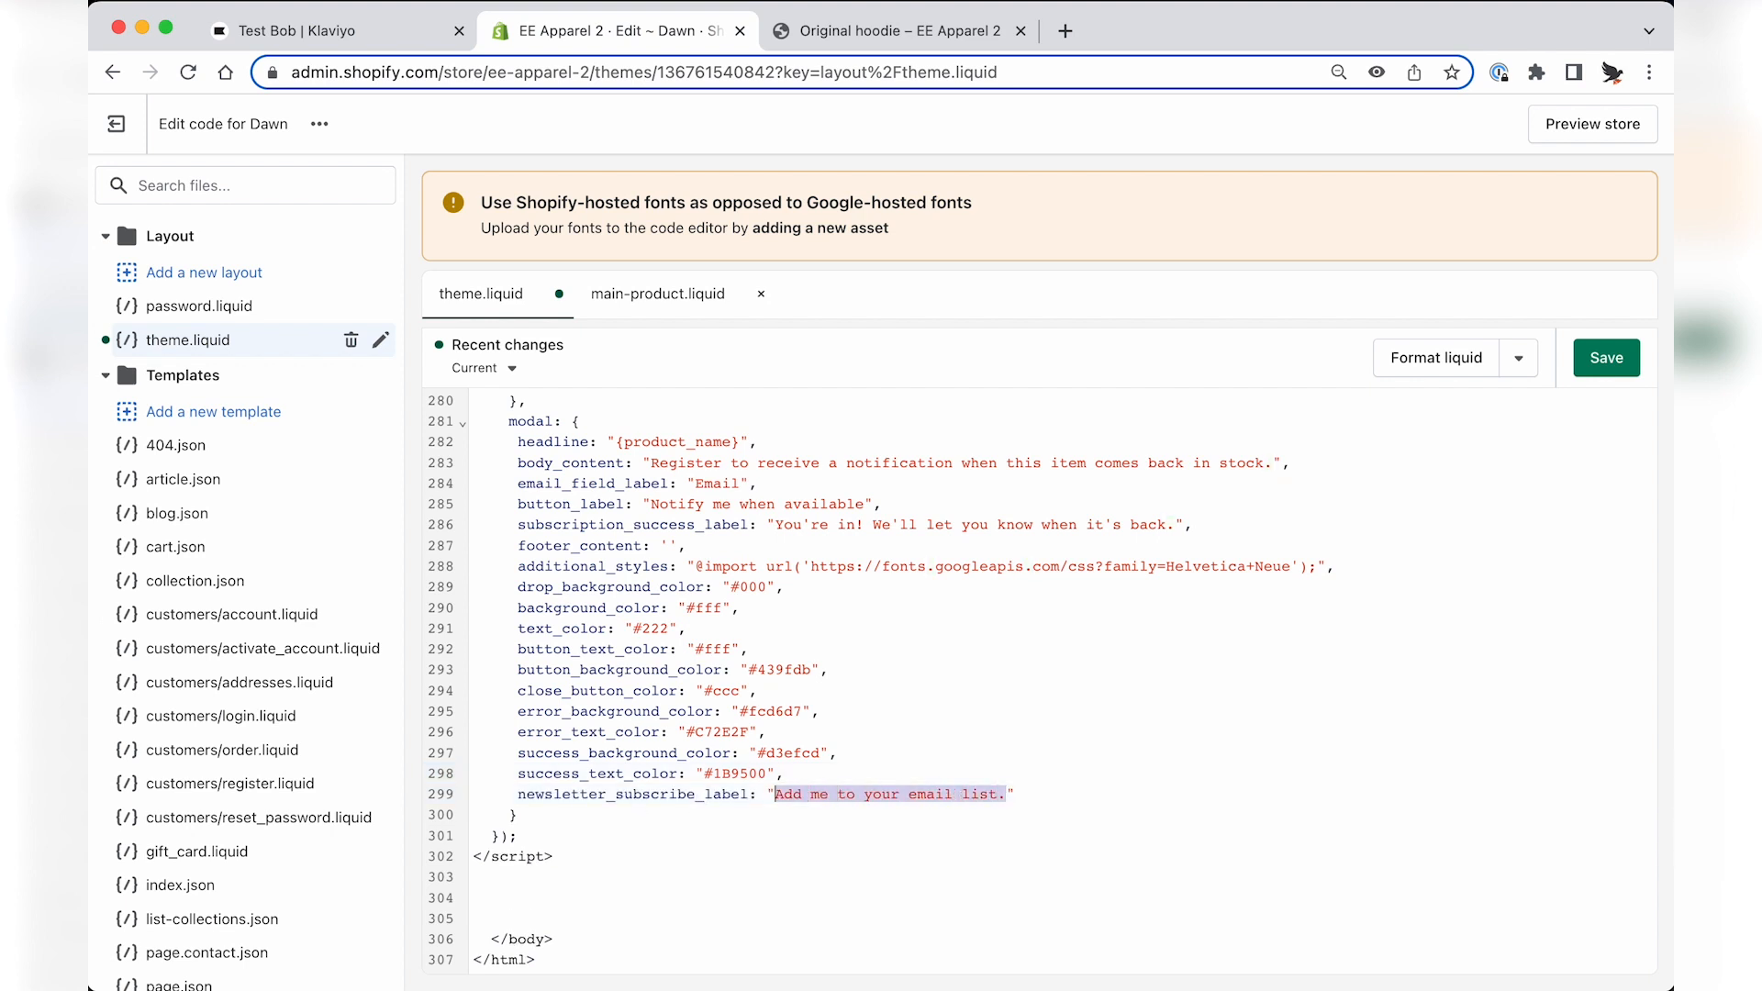
{"action": "left_click", "coordinate": [1006, 795]}
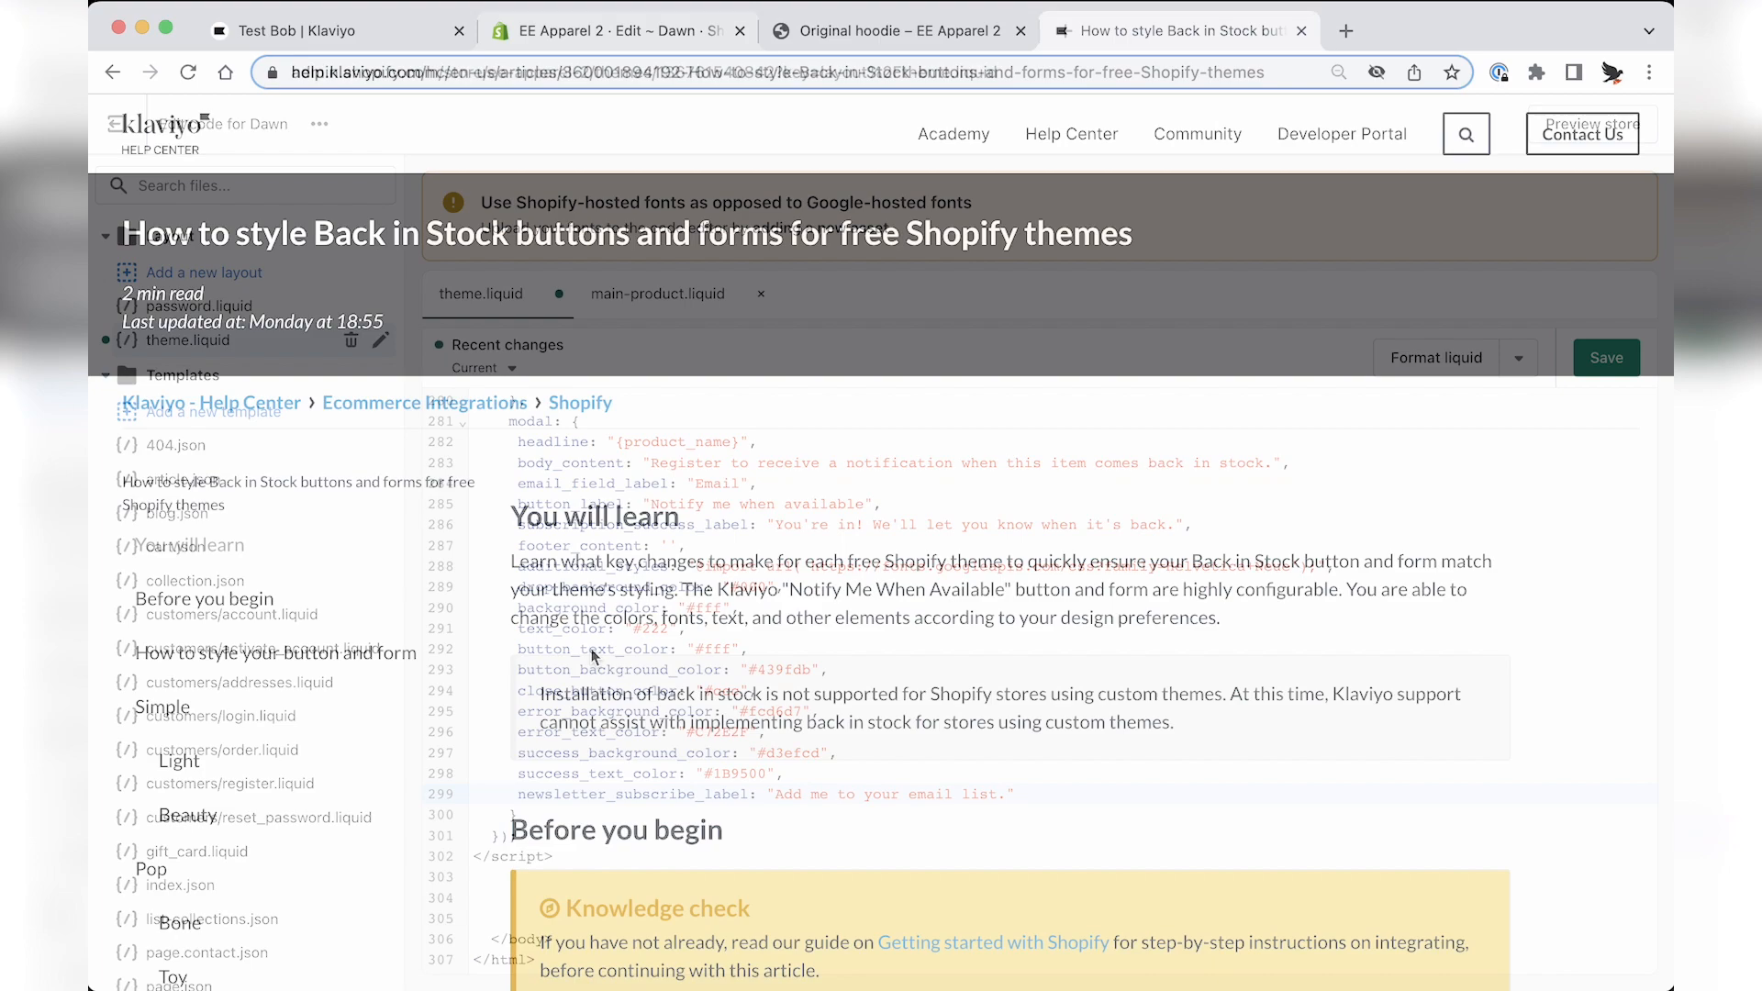
Examine the Klaviyo help article's theme styling snippets and the Google results for "Dawn Theme Shopify Klaviyo back in stock".
{"action": "scroll", "coordinate": [591, 650], "scroll_direction": "down", "scroll_amount": 8}
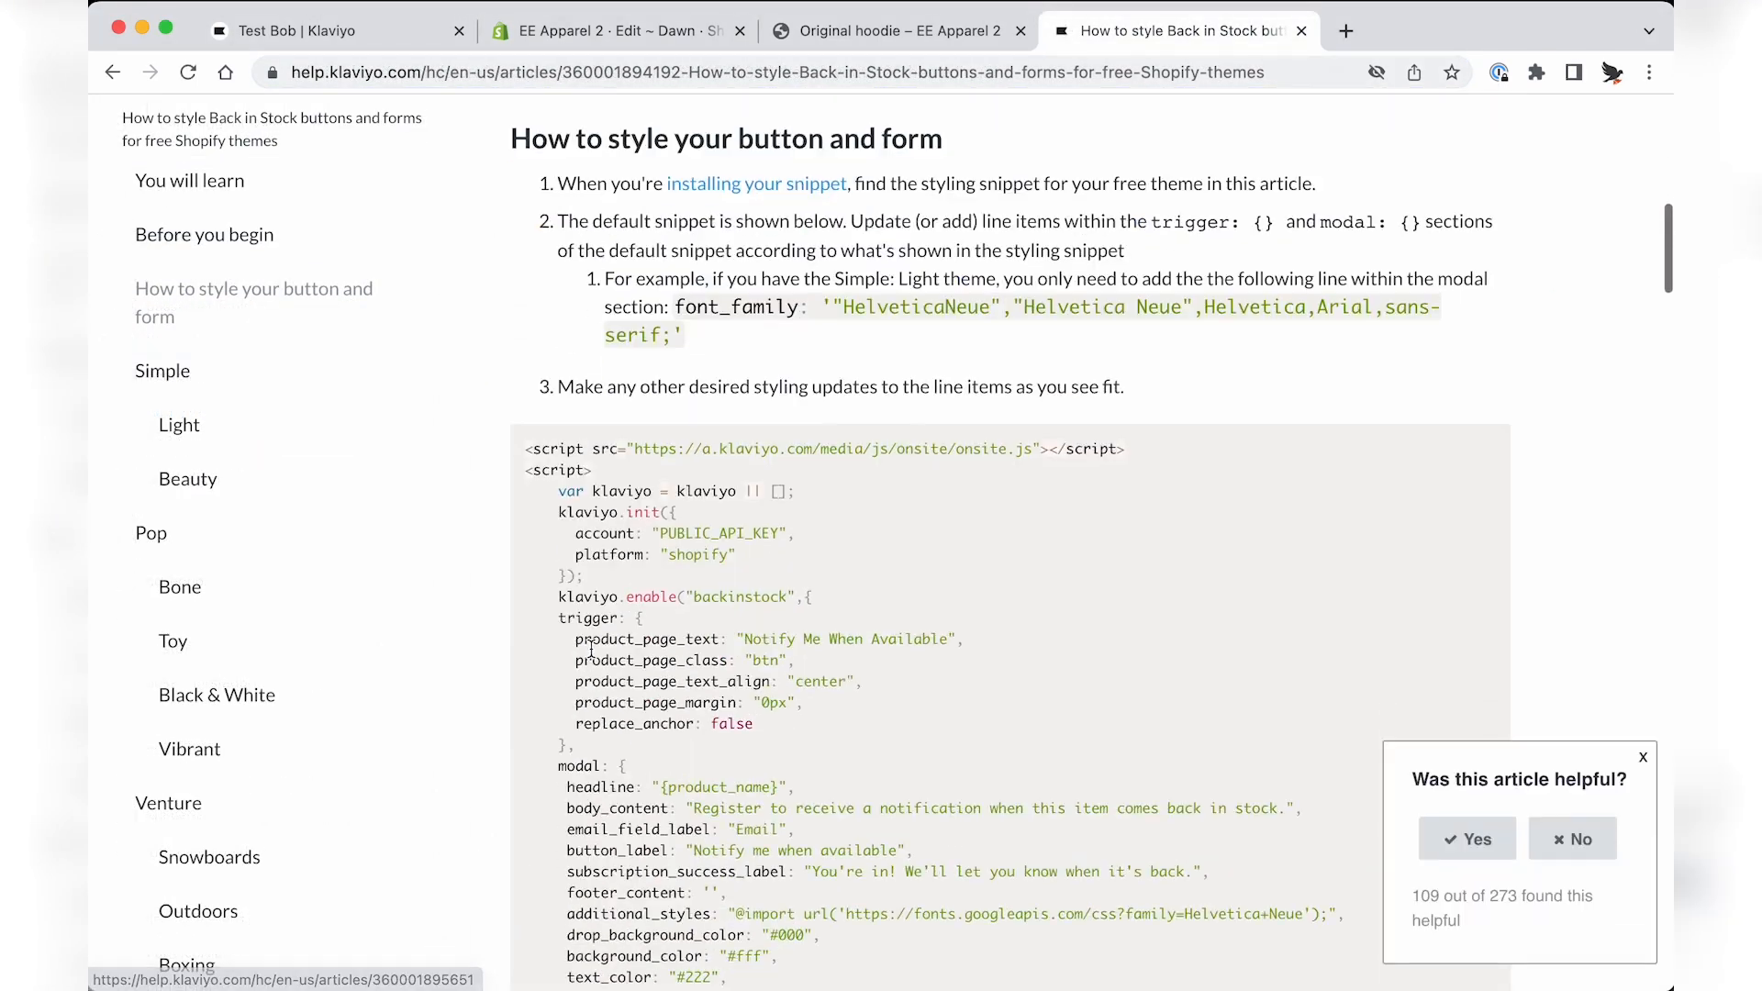
{"action": "scroll", "coordinate": [591, 649], "scroll_direction": "down", "scroll_amount": 20}
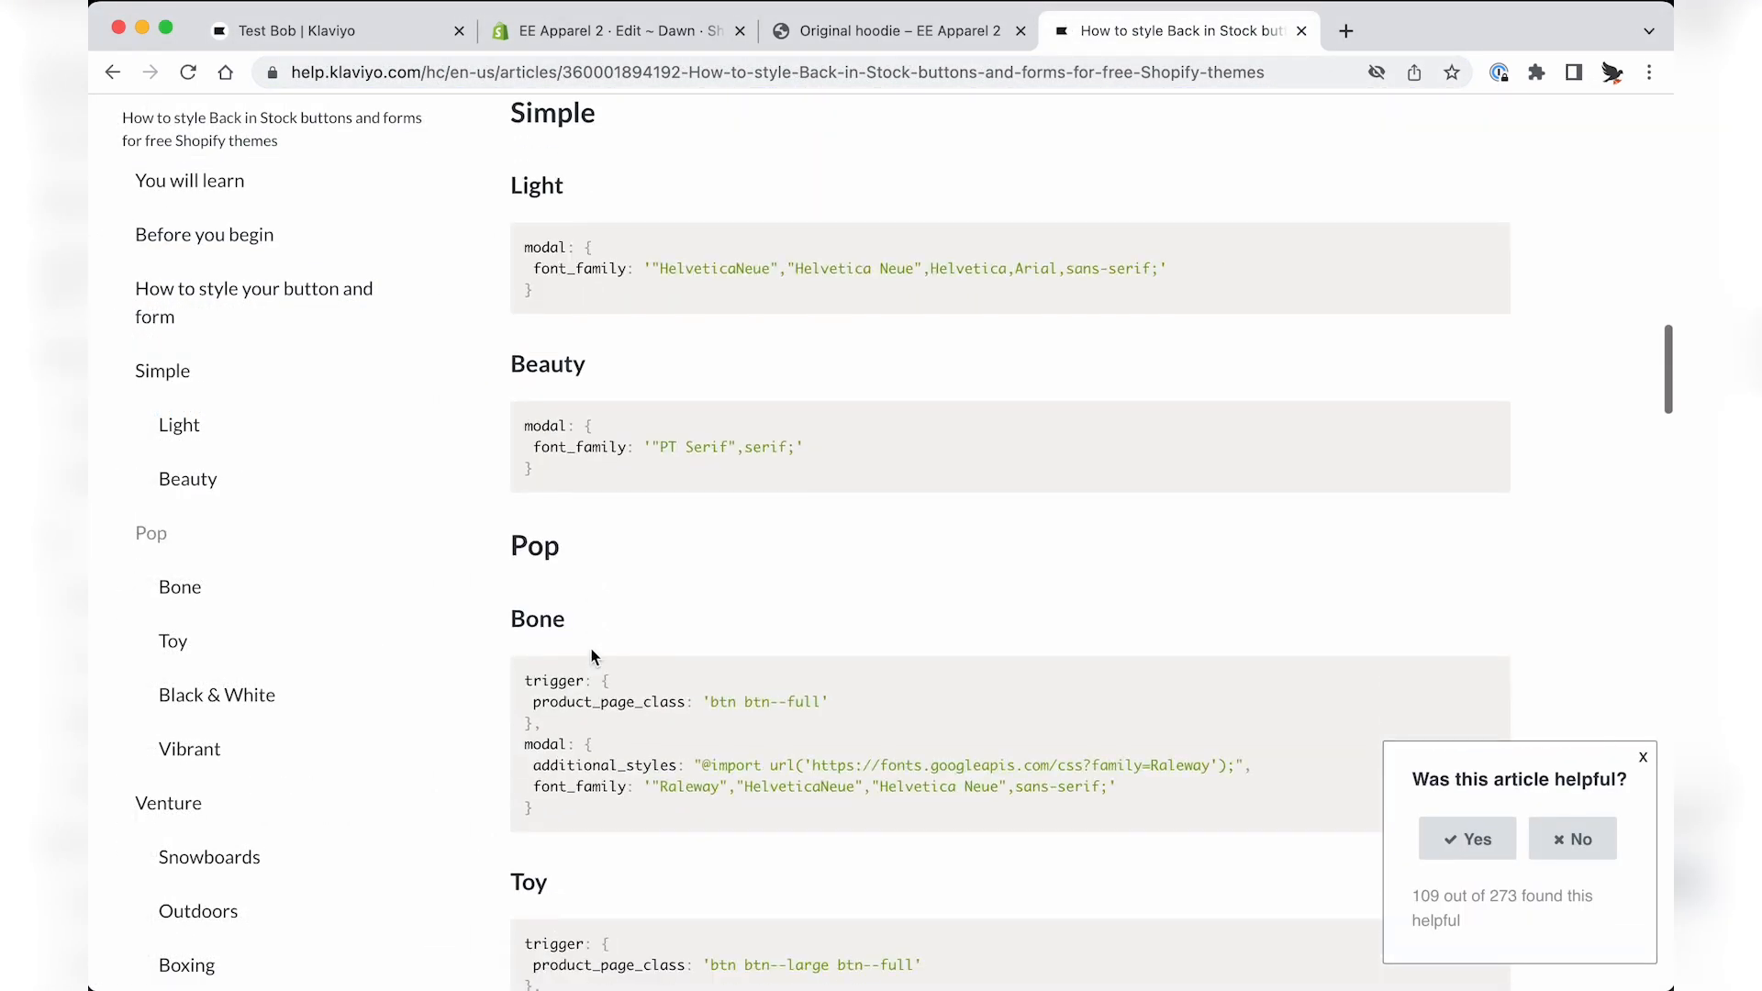
{"action": "scroll", "coordinate": [591, 655], "scroll_direction": "down", "scroll_amount": 15}
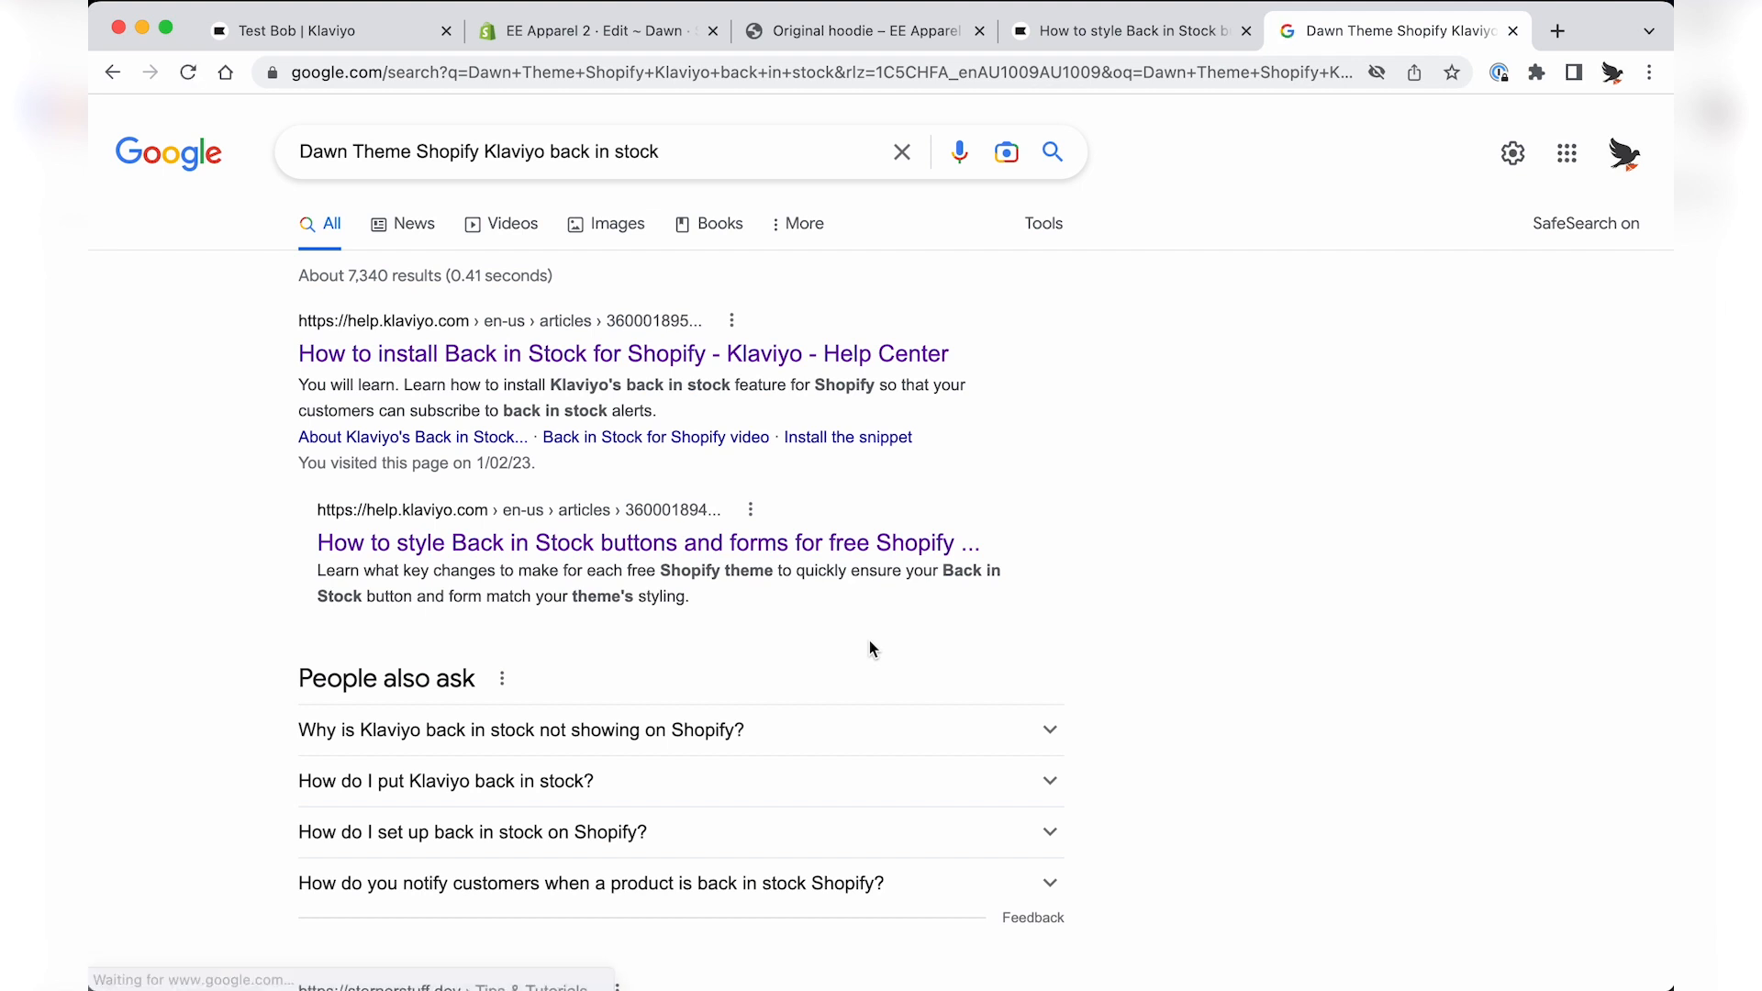
{"action": "scroll", "coordinate": [868, 640], "scroll_direction": "down", "scroll_amount": 4}
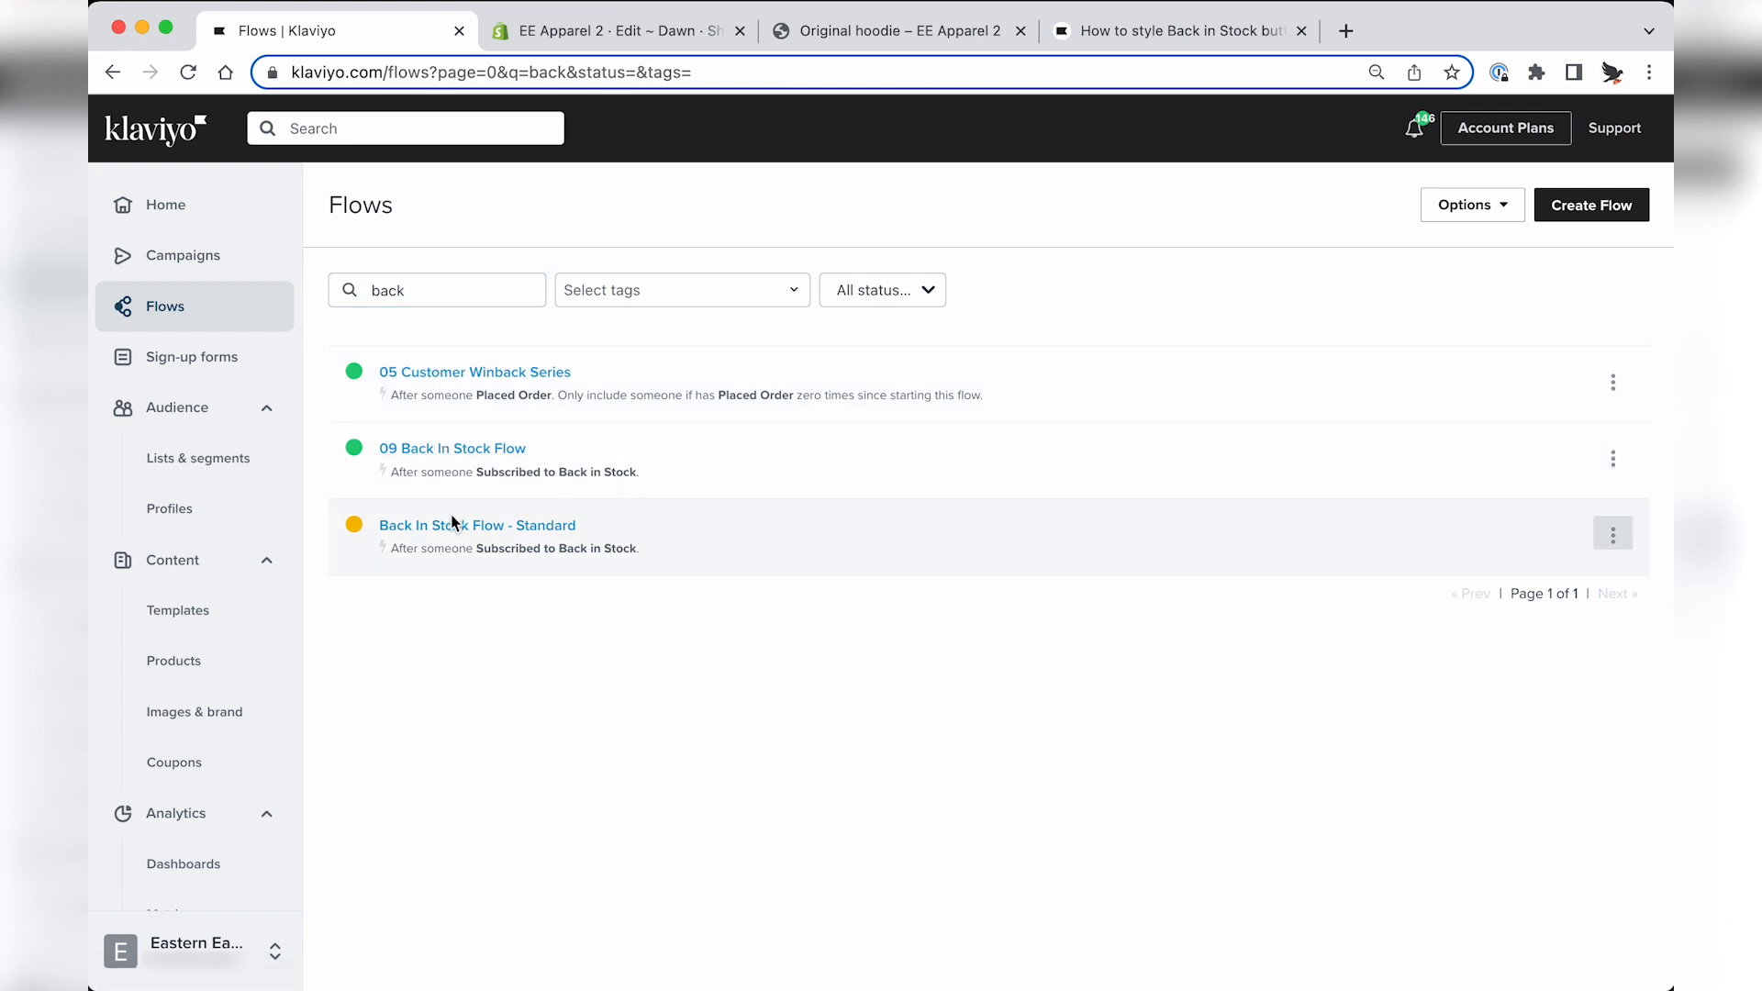
Open Back In Stock Flow - Standard in Klaviyo and review its trigger setup and Back in Stock Delay settings.
{"action": "left_click", "coordinate": [456, 529]}
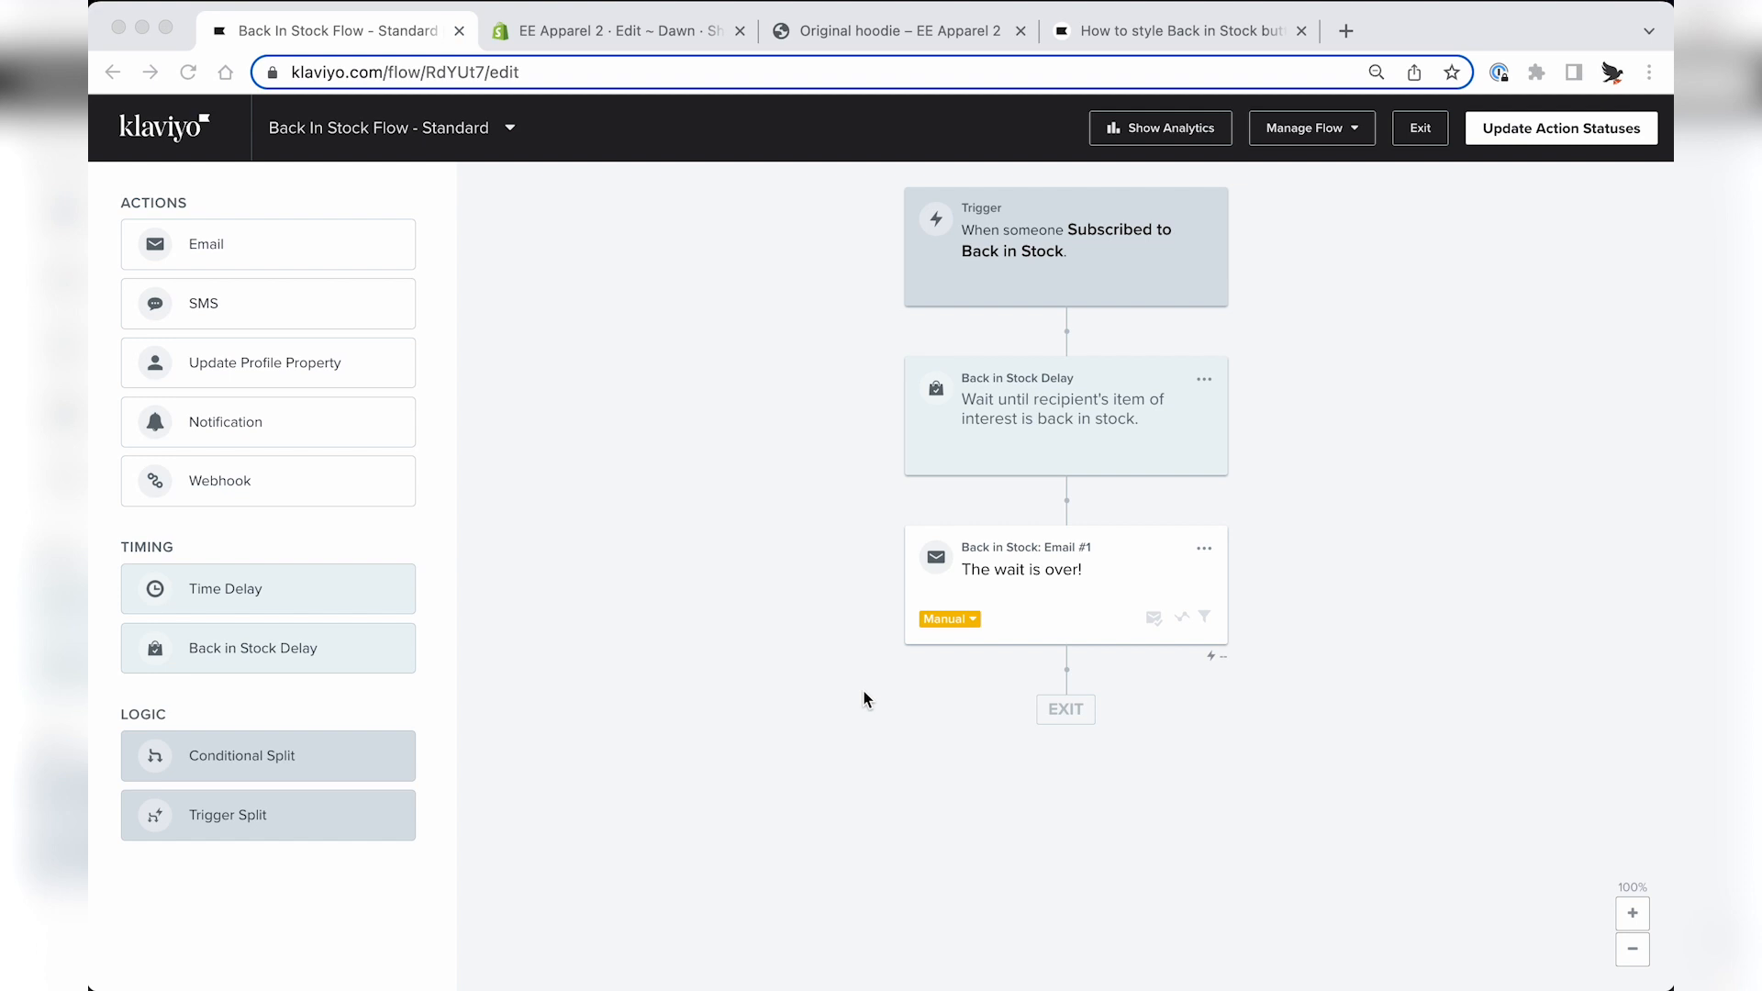
{"action": "left_click", "coordinate": [1097, 284]}
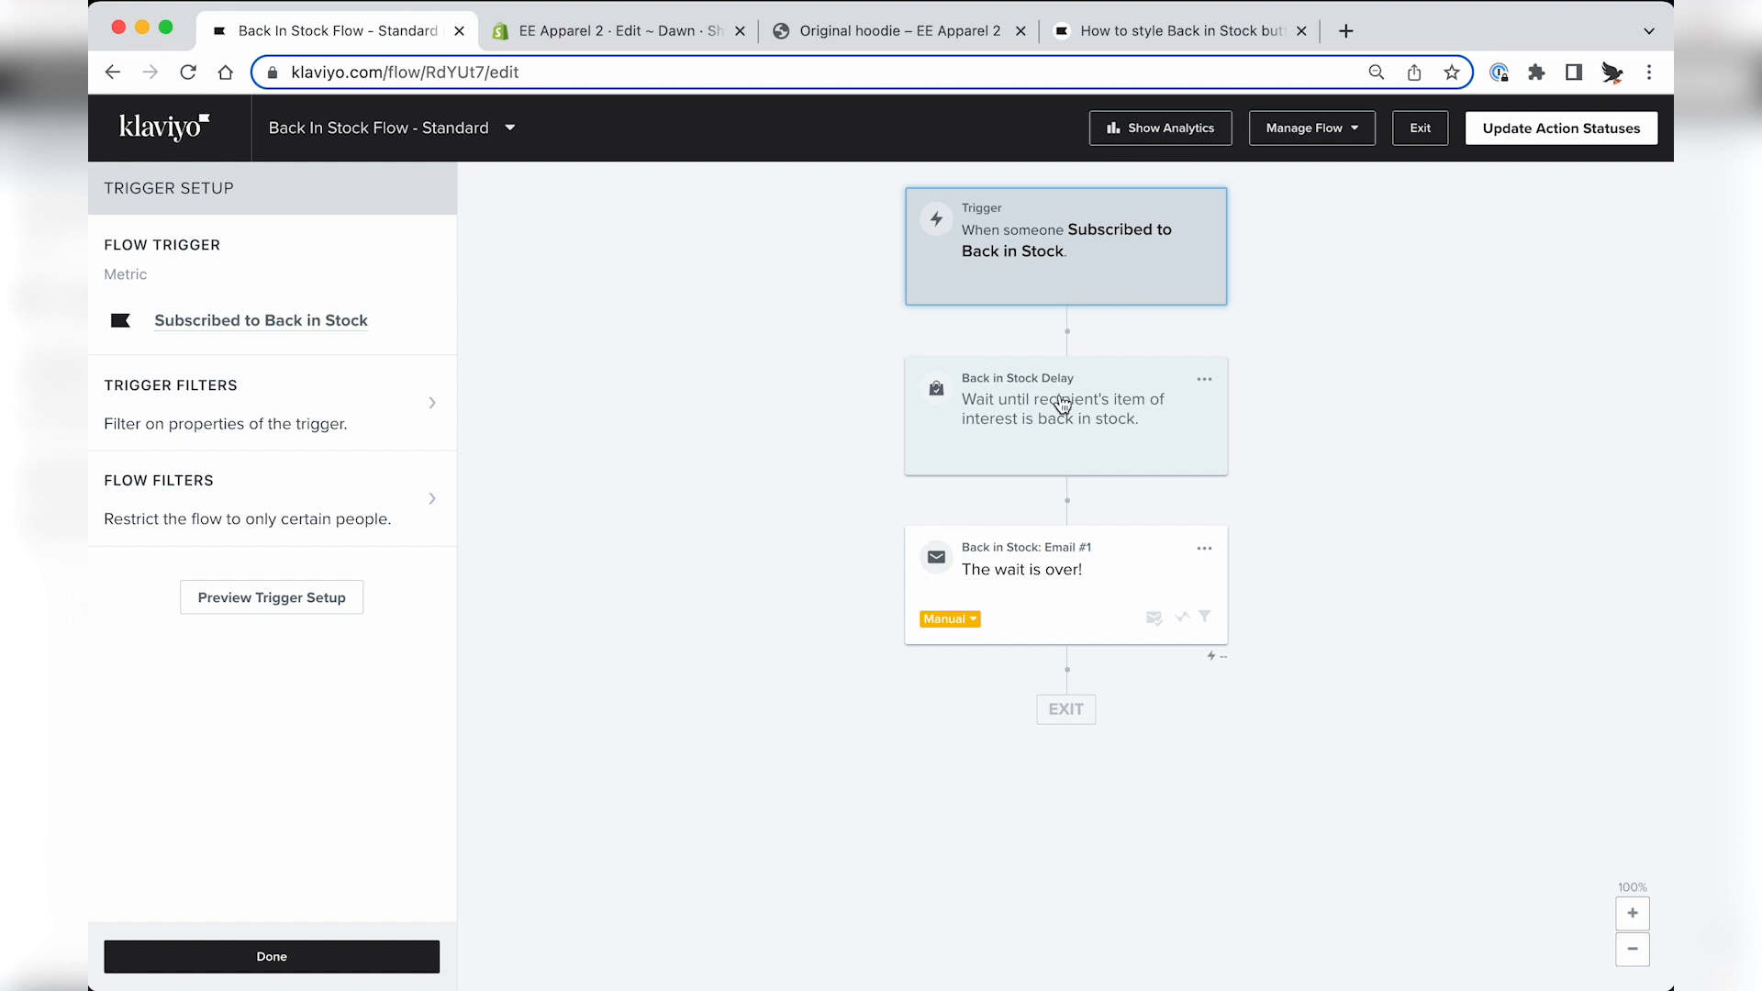
{"action": "left_click", "coordinate": [1062, 405]}
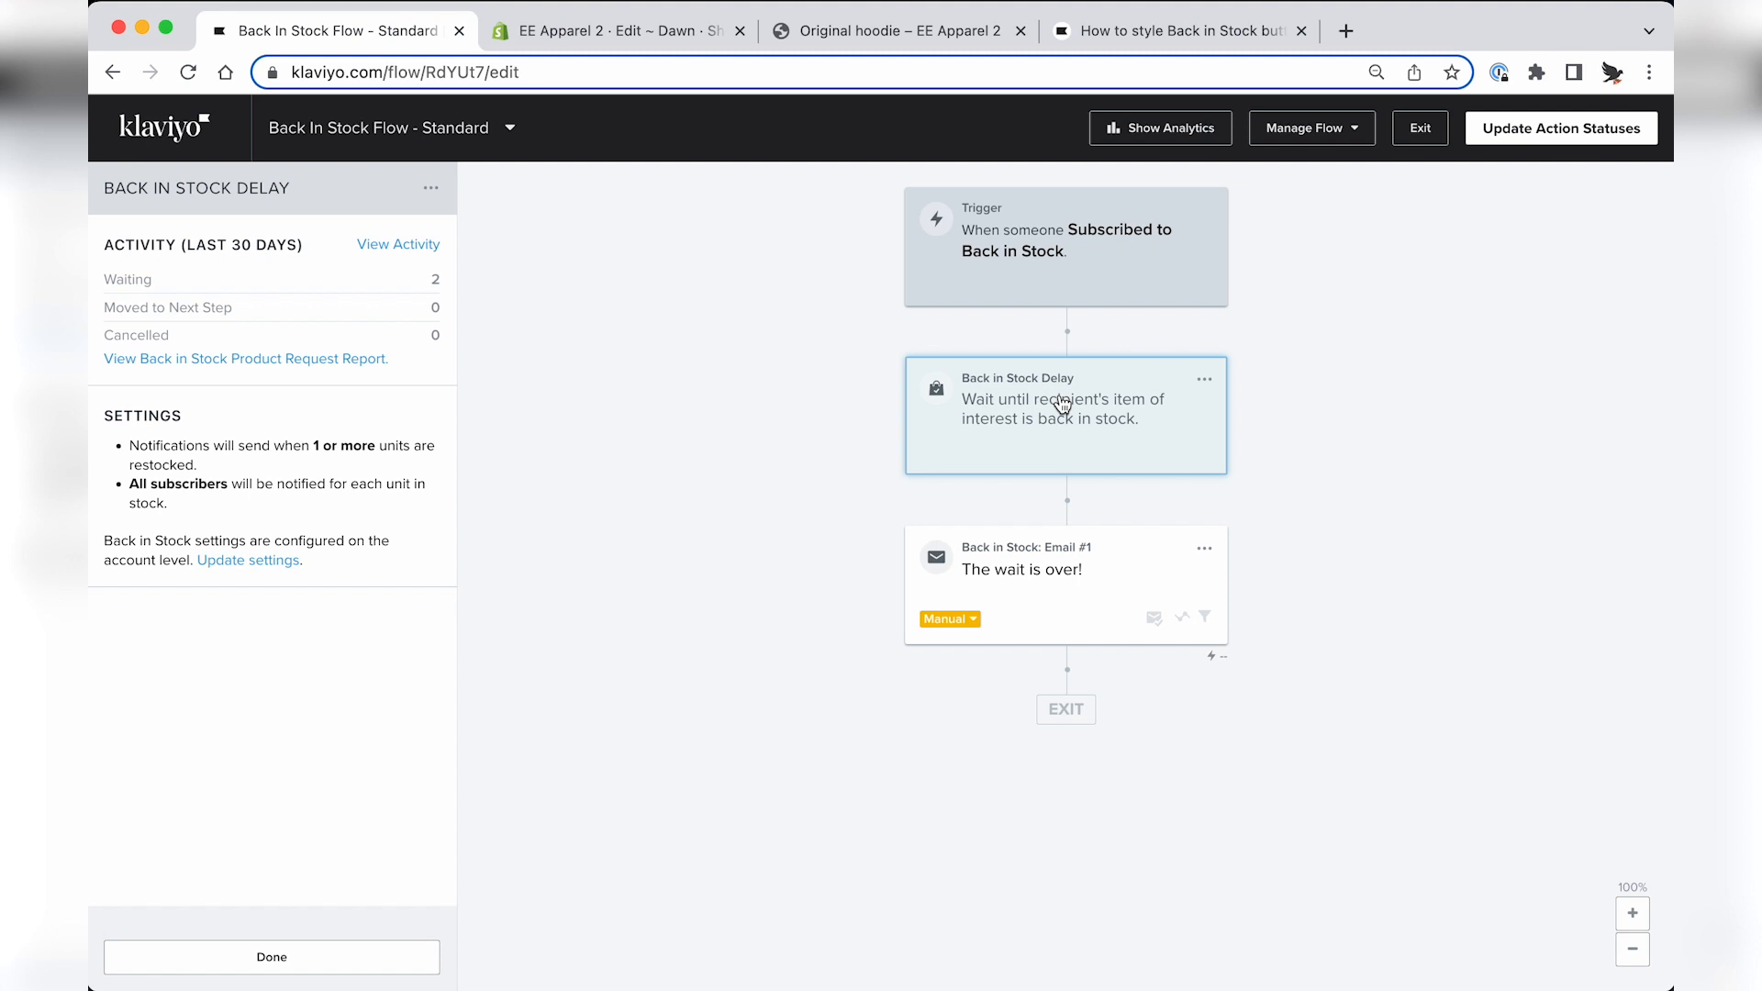
Turn on UTM tracking for Back in Stock: Email #1, leaving Smart Sending off.
{"action": "left_click", "coordinate": [1097, 621]}
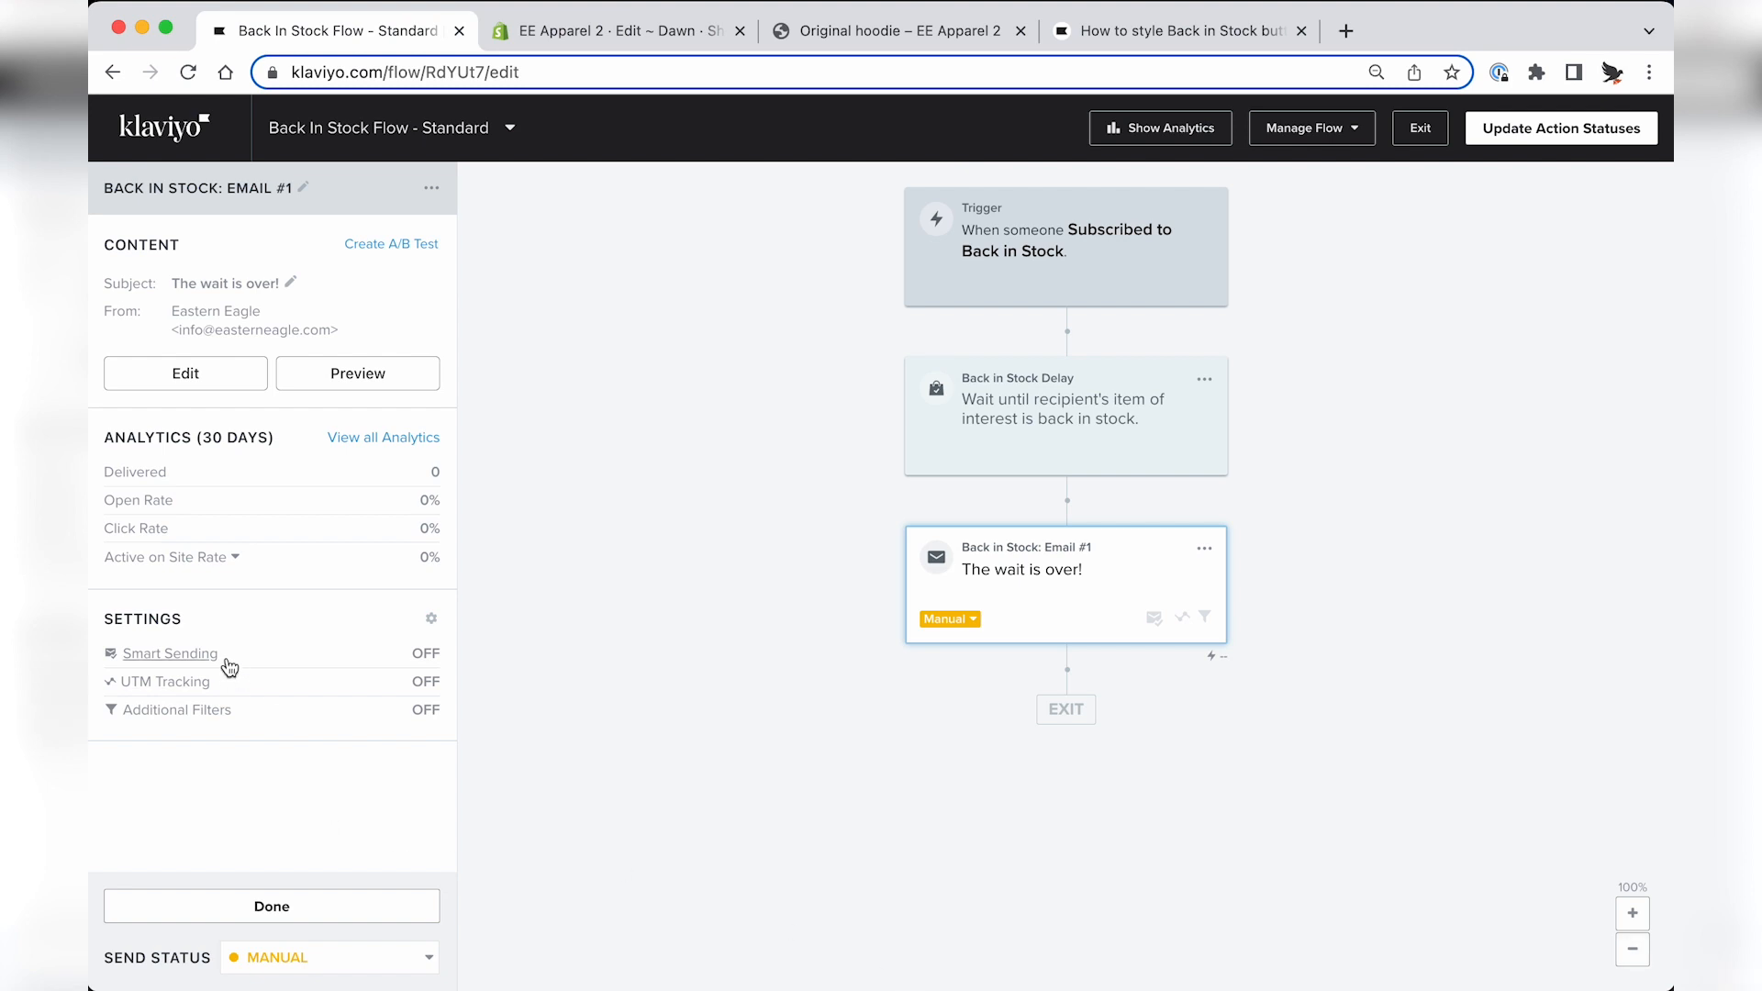
{"action": "left_click", "coordinate": [224, 657]}
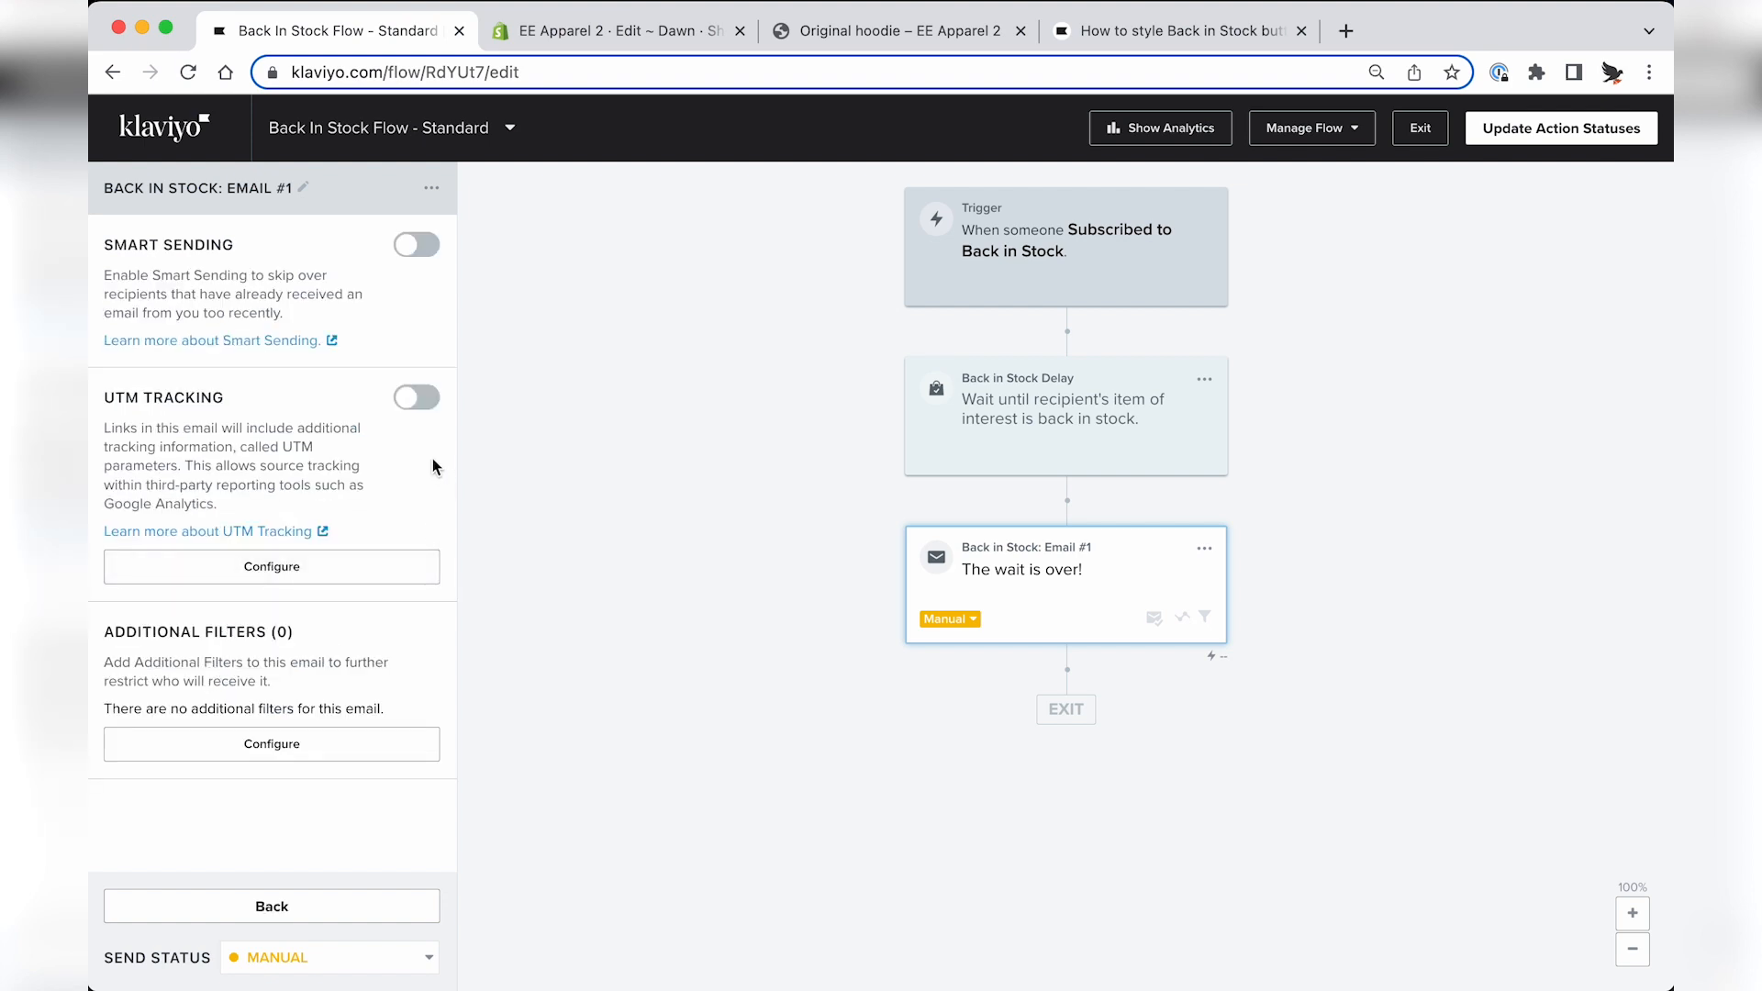
{"action": "left_click", "coordinate": [421, 400]}
{"action": "left_click", "coordinate": [339, 907]}
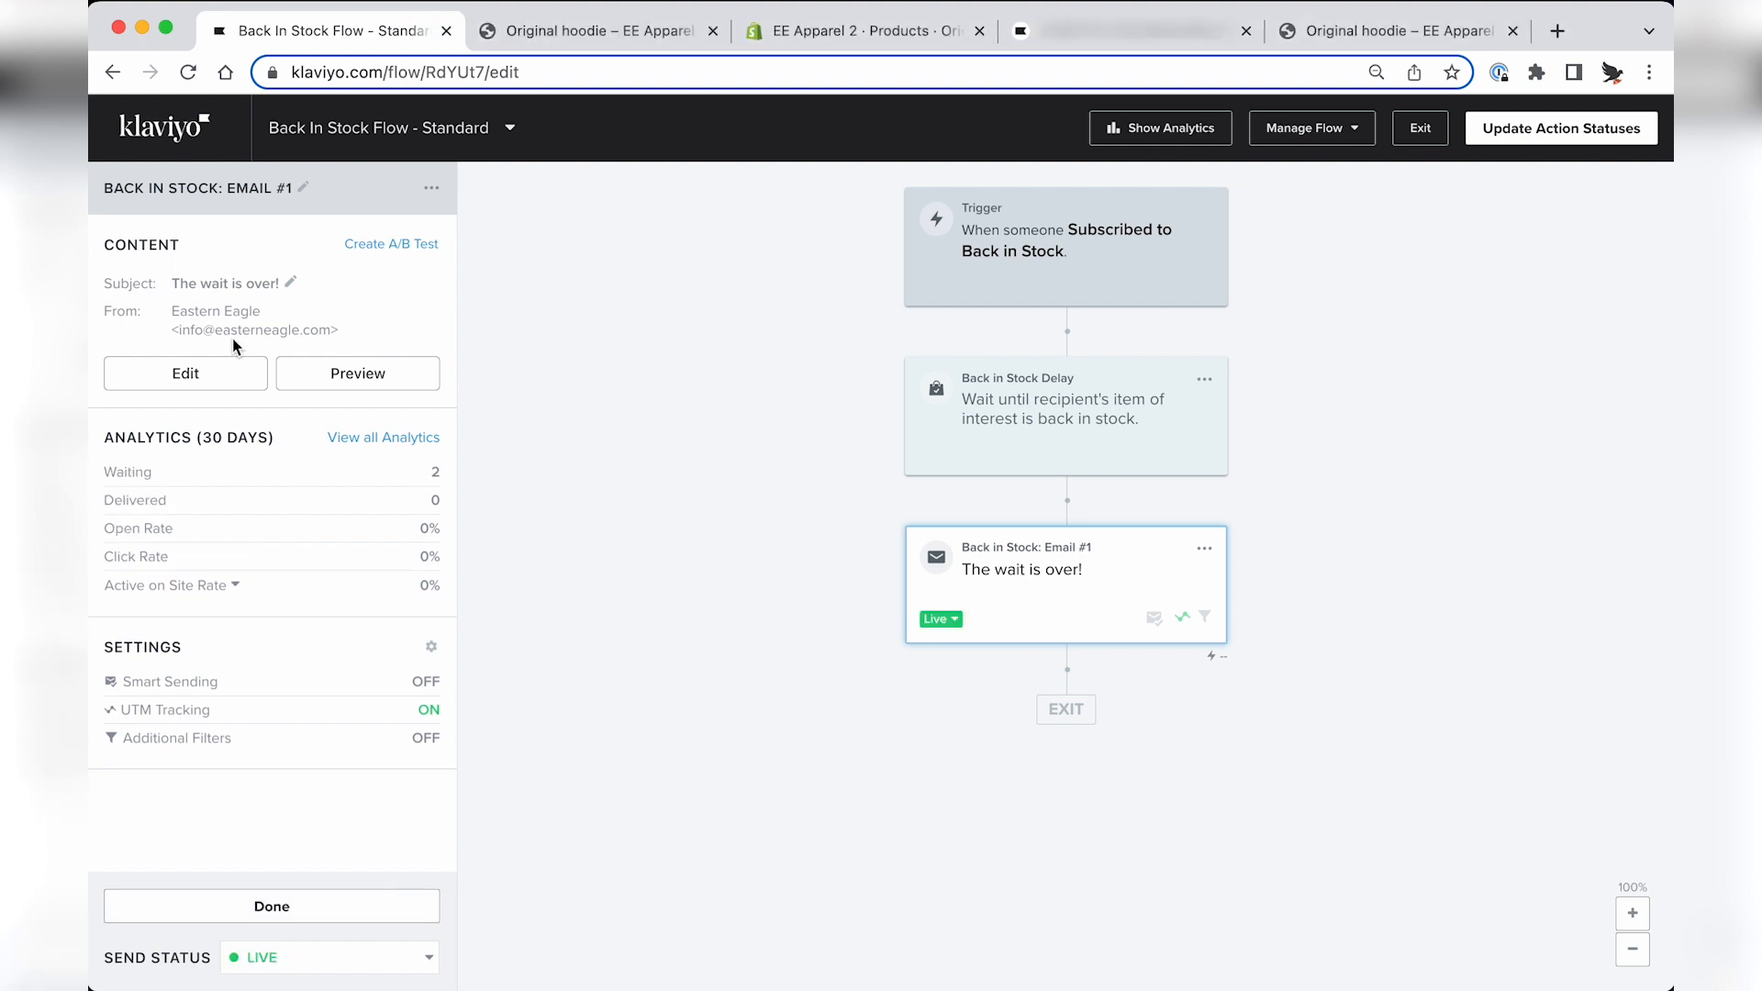
Open the content of Back in Stock: Email #1, review its subject line, and open the email in the template editor.
{"action": "left_click", "coordinate": [186, 374]}
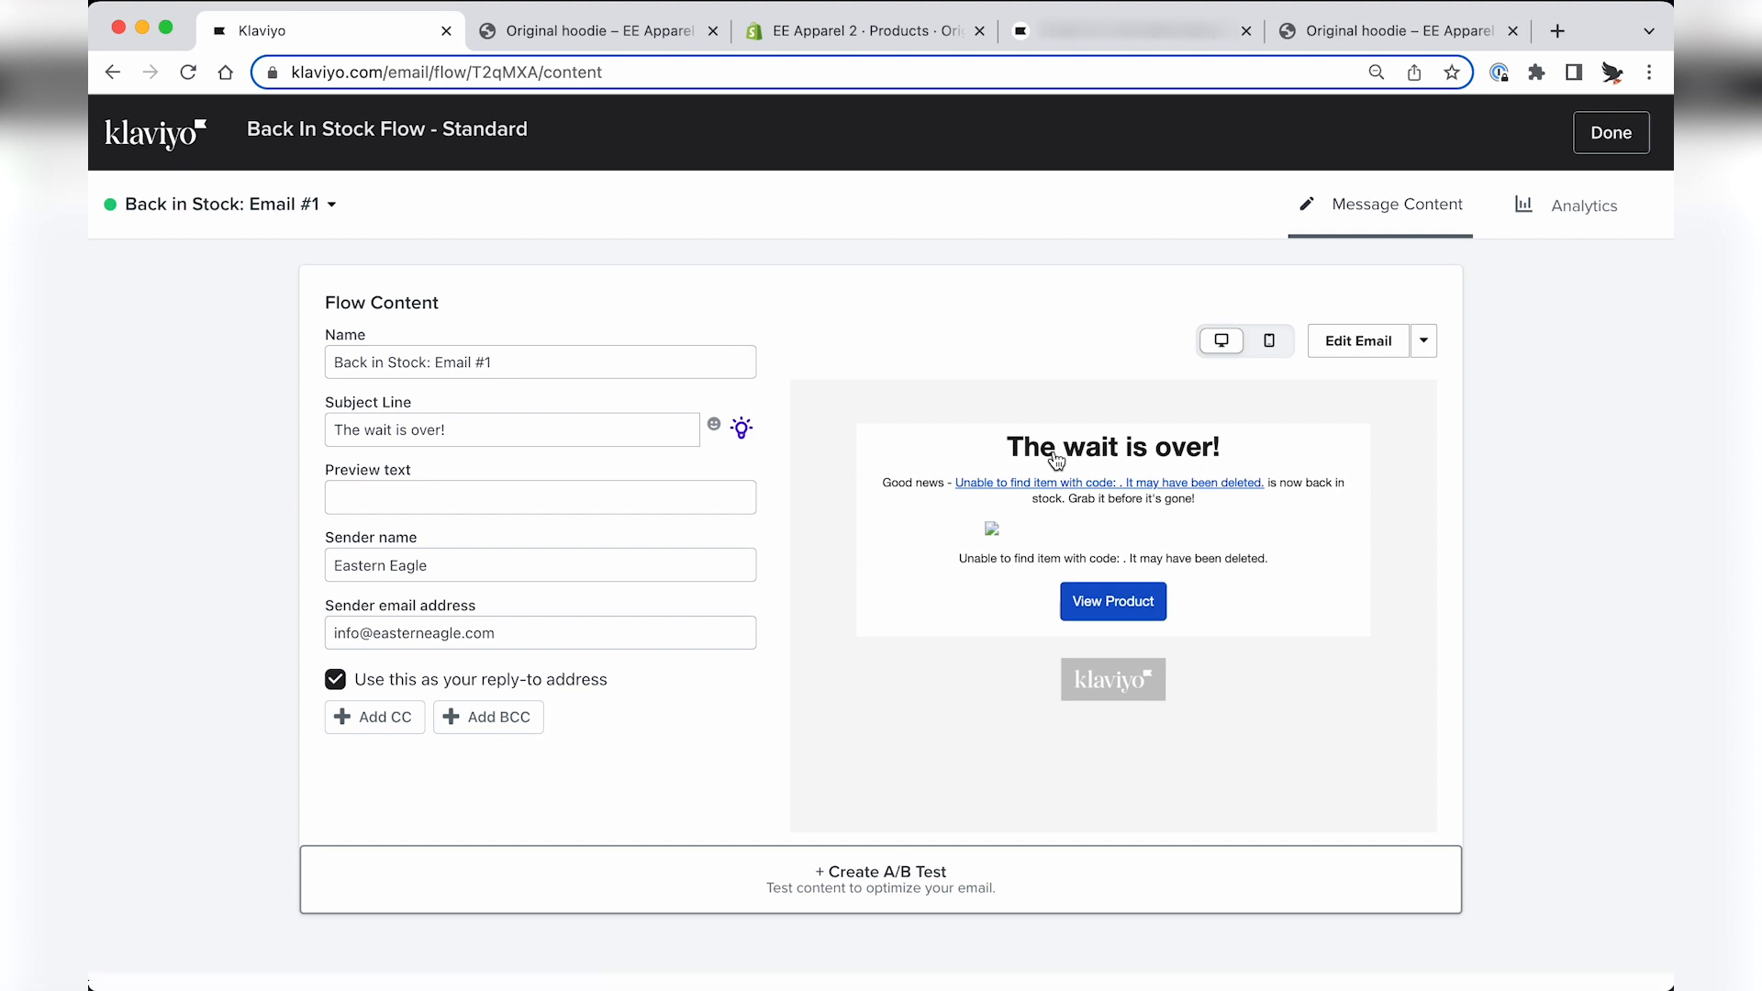
{"action": "left_click", "coordinate": [513, 423]}
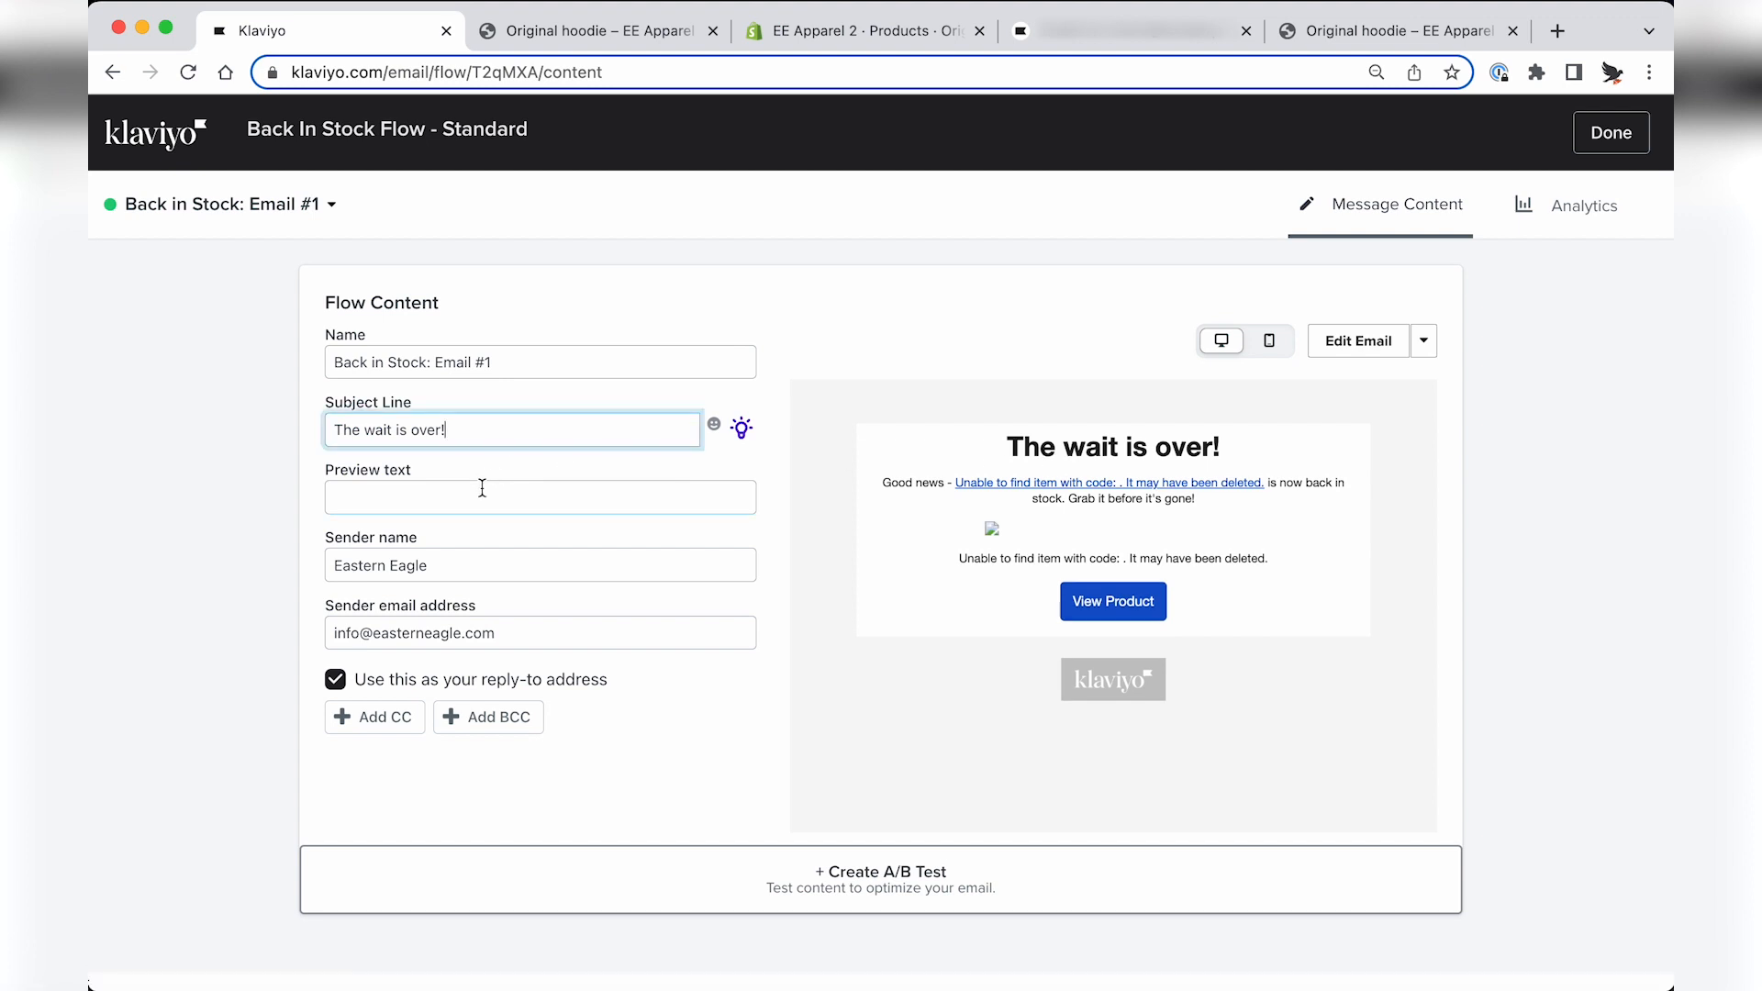
{"action": "left_click", "coordinate": [1333, 350]}
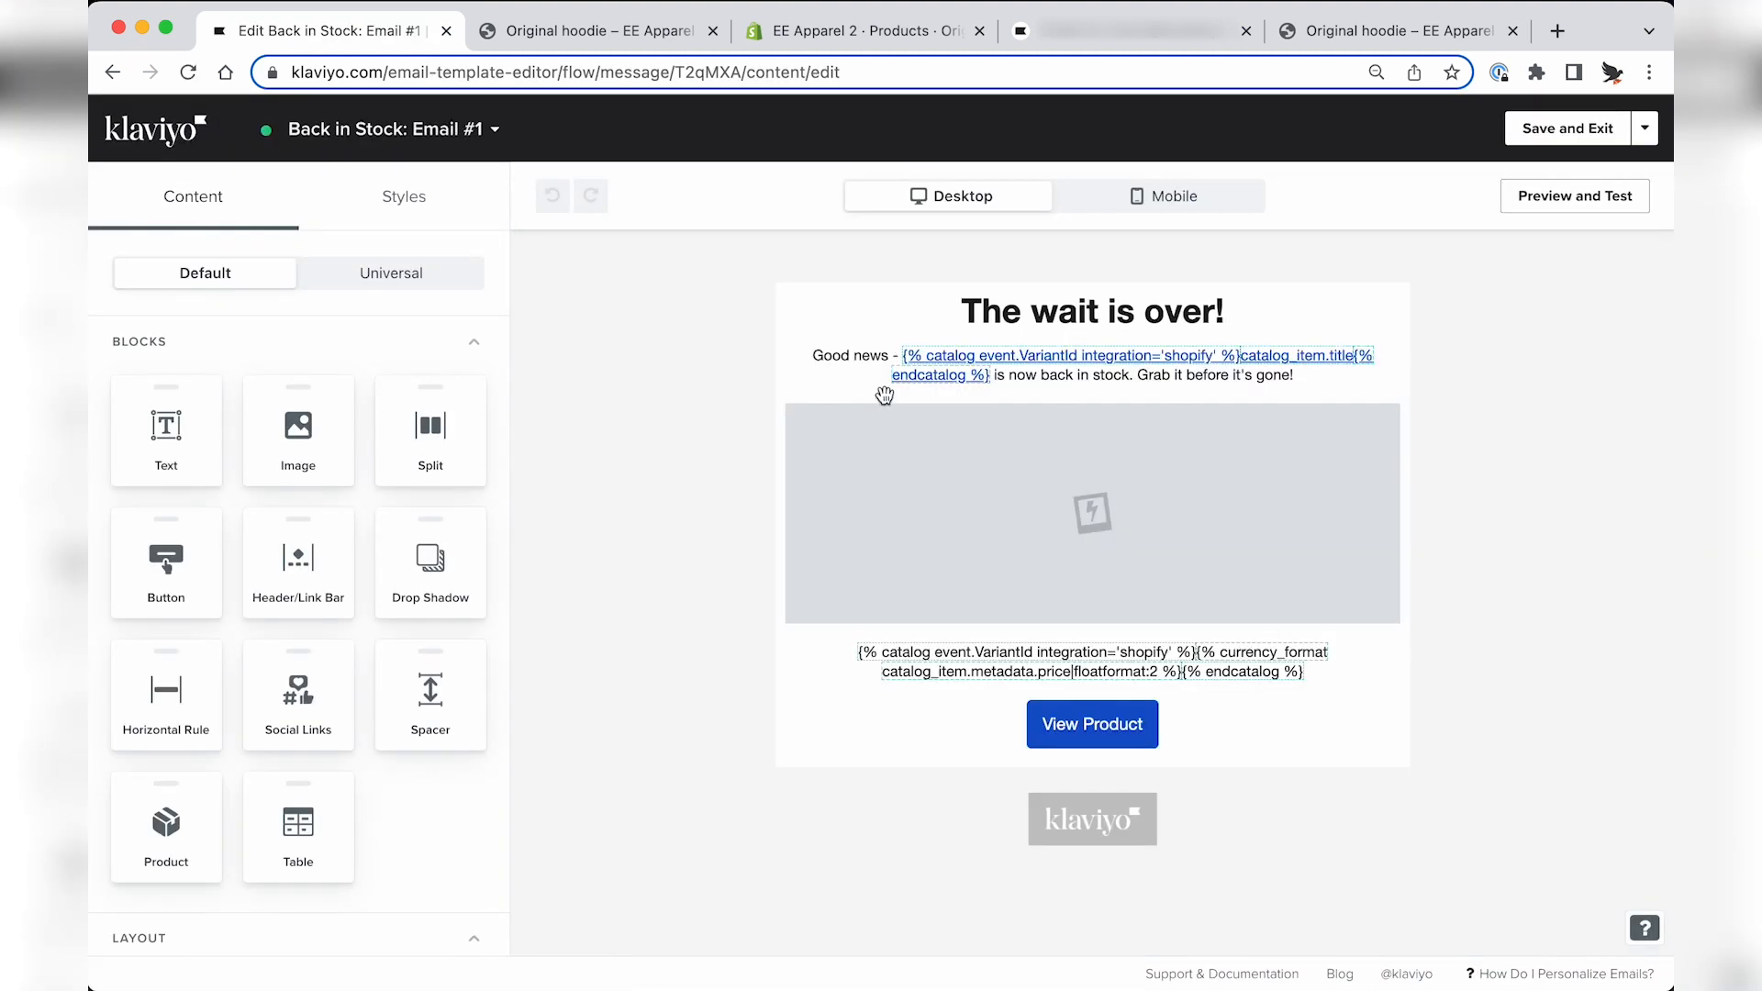
Insert the universal "Section | Header & Nav" above the "The wait is over!" heading in the email.
{"action": "left_click", "coordinate": [409, 276]}
{"action": "left_click", "coordinate": [306, 322]}
{"action": "type", "text": "s"}
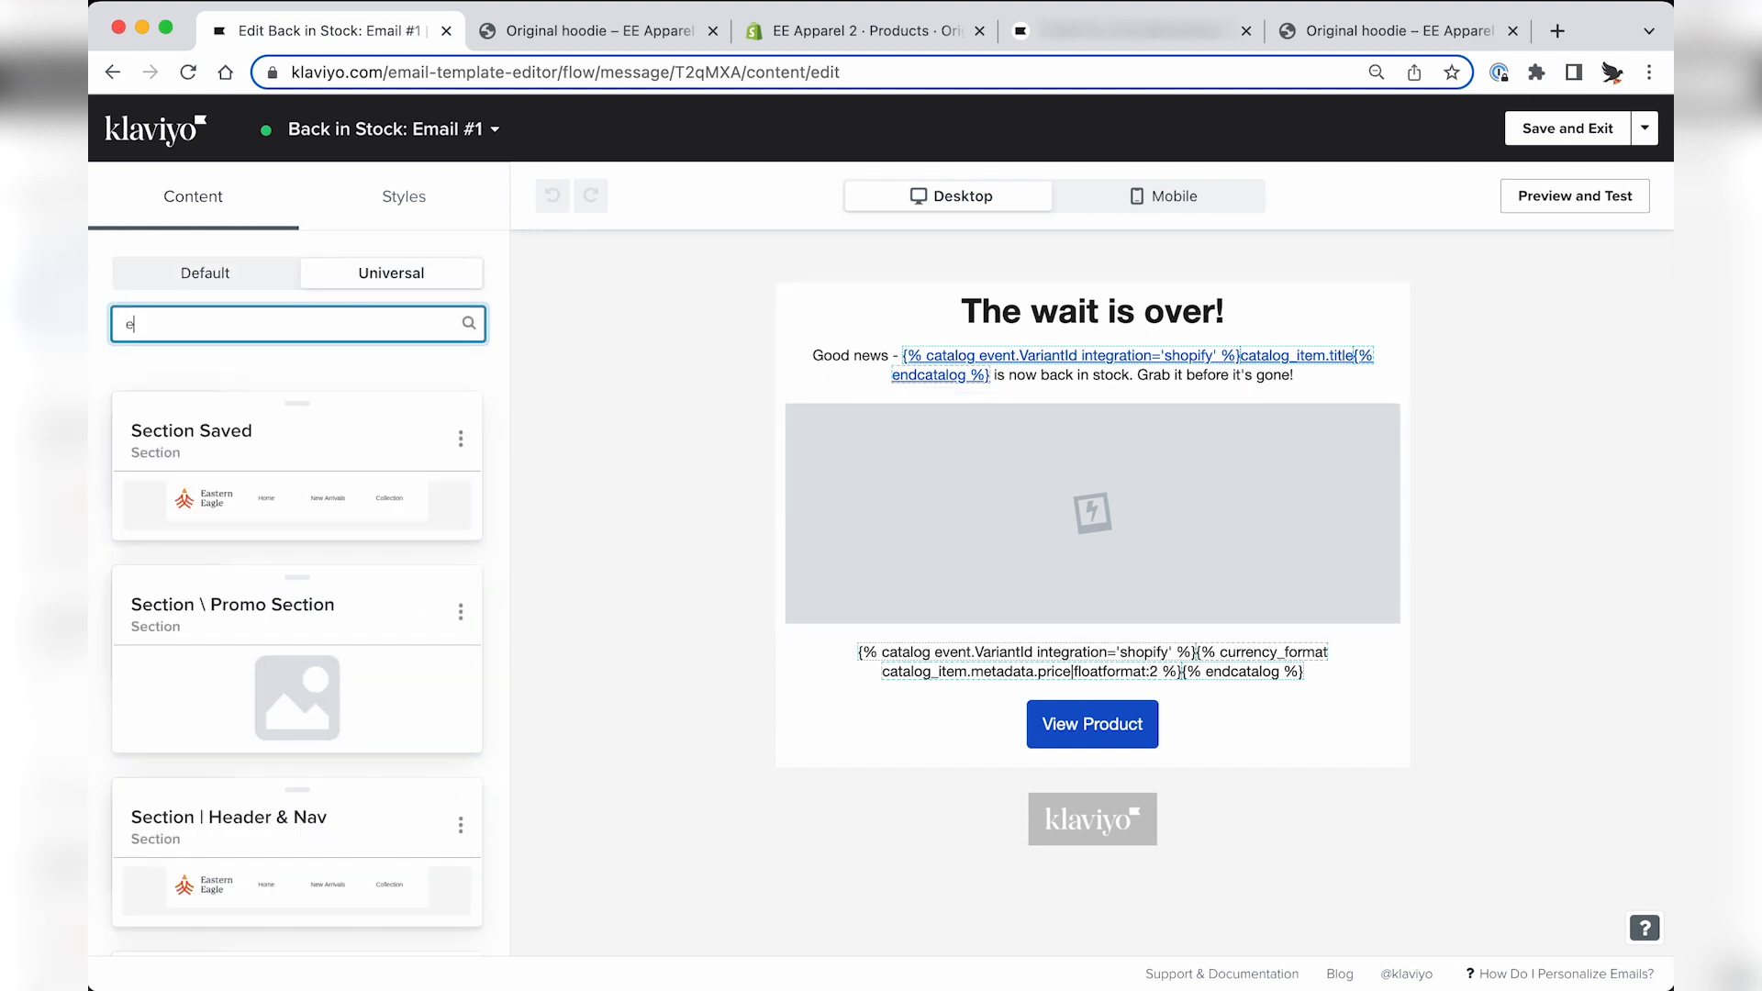
{"action": "key", "text": "BackSpace"}
{"action": "scroll", "coordinate": [276, 596], "scroll_direction": "down", "scroll_amount": 2}
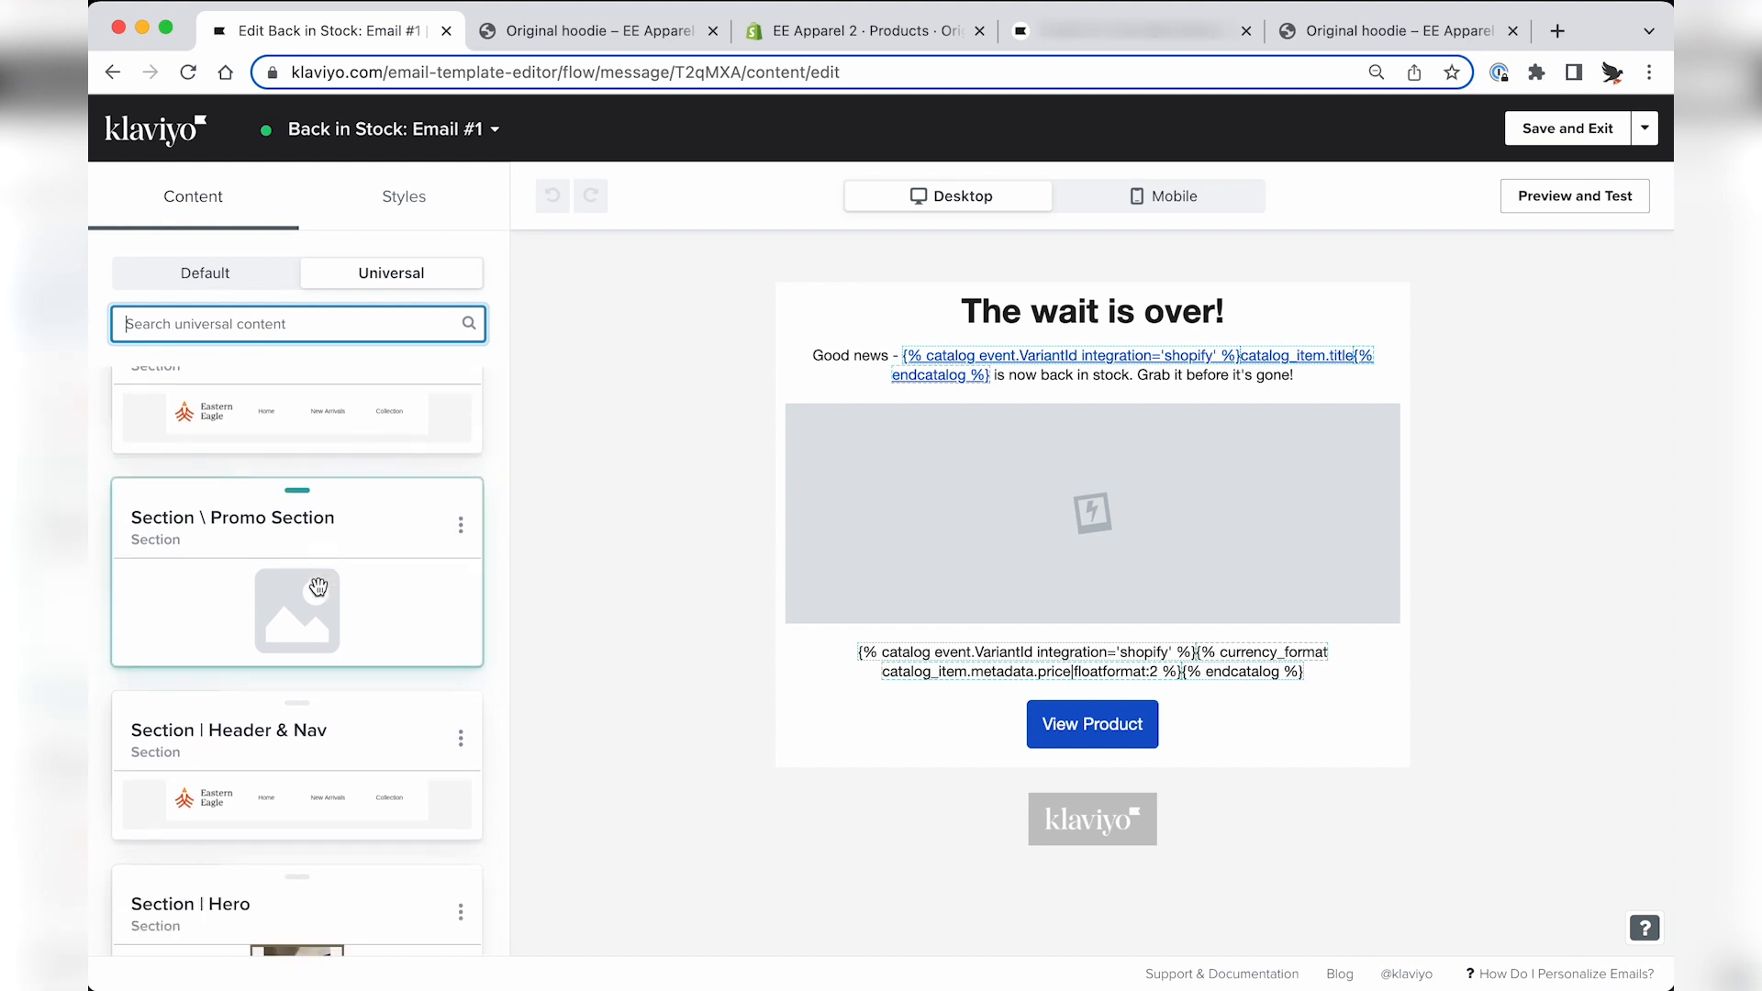
{"action": "left_click_drag", "start_coordinate": [275, 725], "coordinate": [861, 412]}
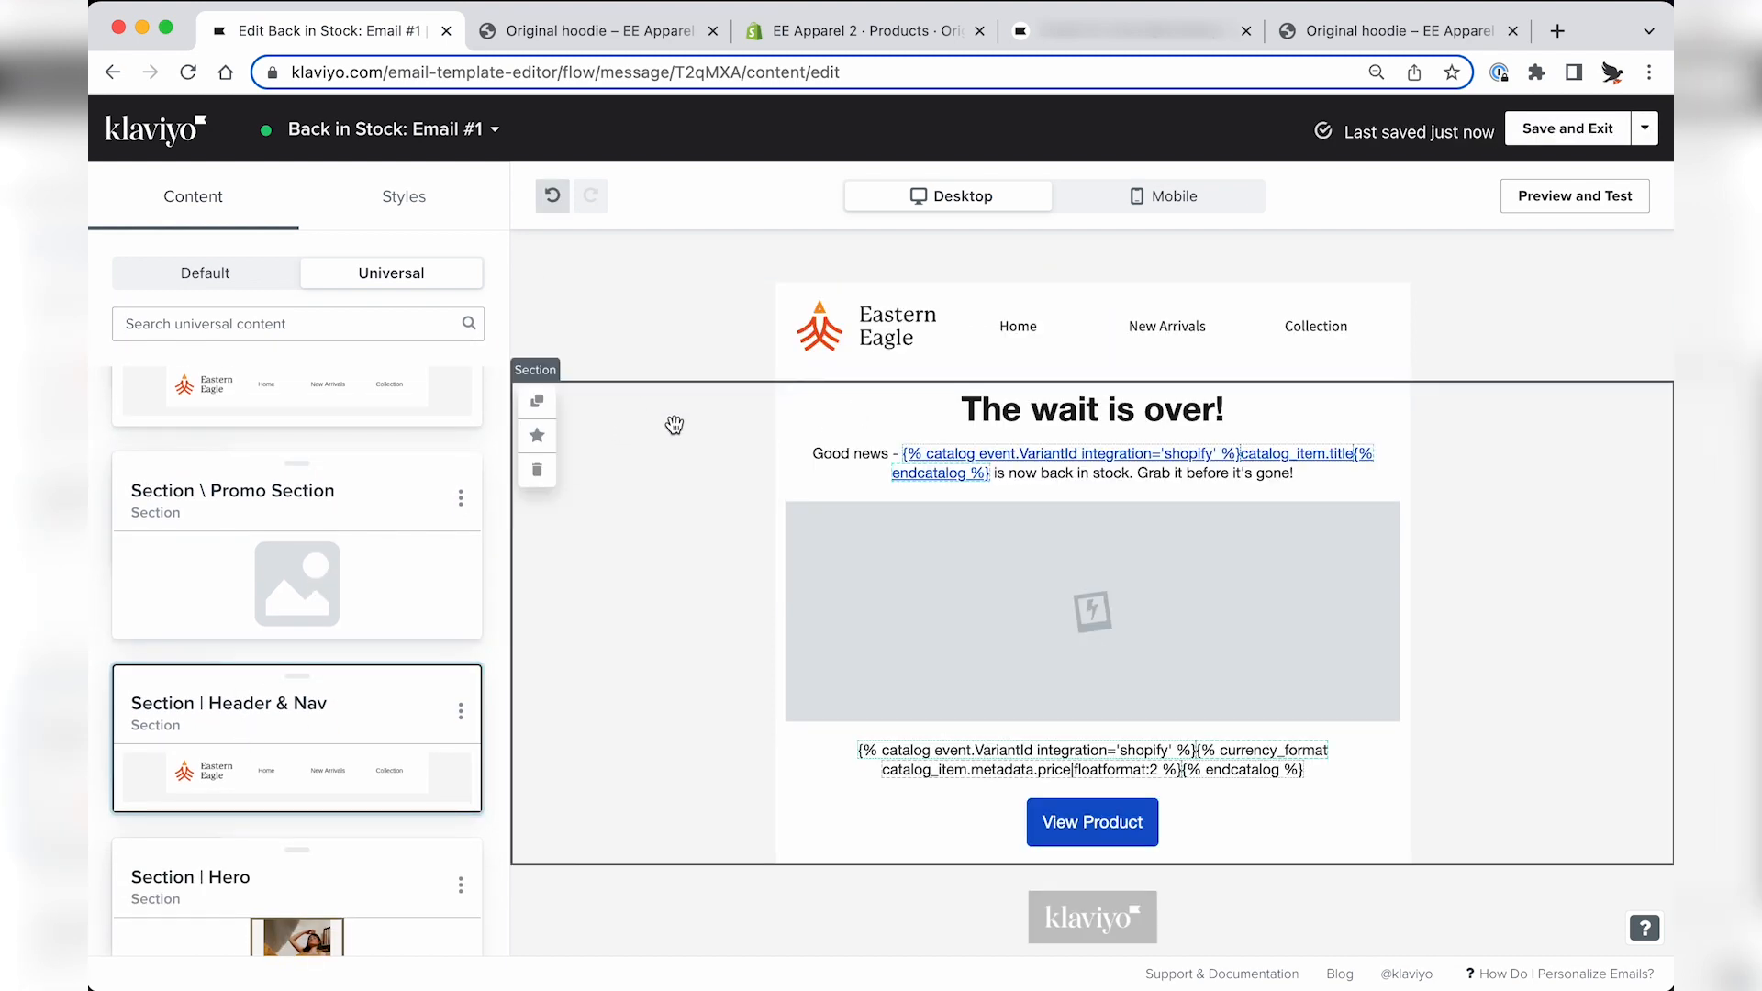
Find the universal "Section | Footer White" by searching for "footer" and insert it below the View Product button in the email.
{"action": "scroll", "coordinate": [641, 640], "scroll_direction": "down", "scroll_amount": 2}
{"action": "scroll", "coordinate": [309, 780], "scroll_direction": "down", "scroll_amount": 3}
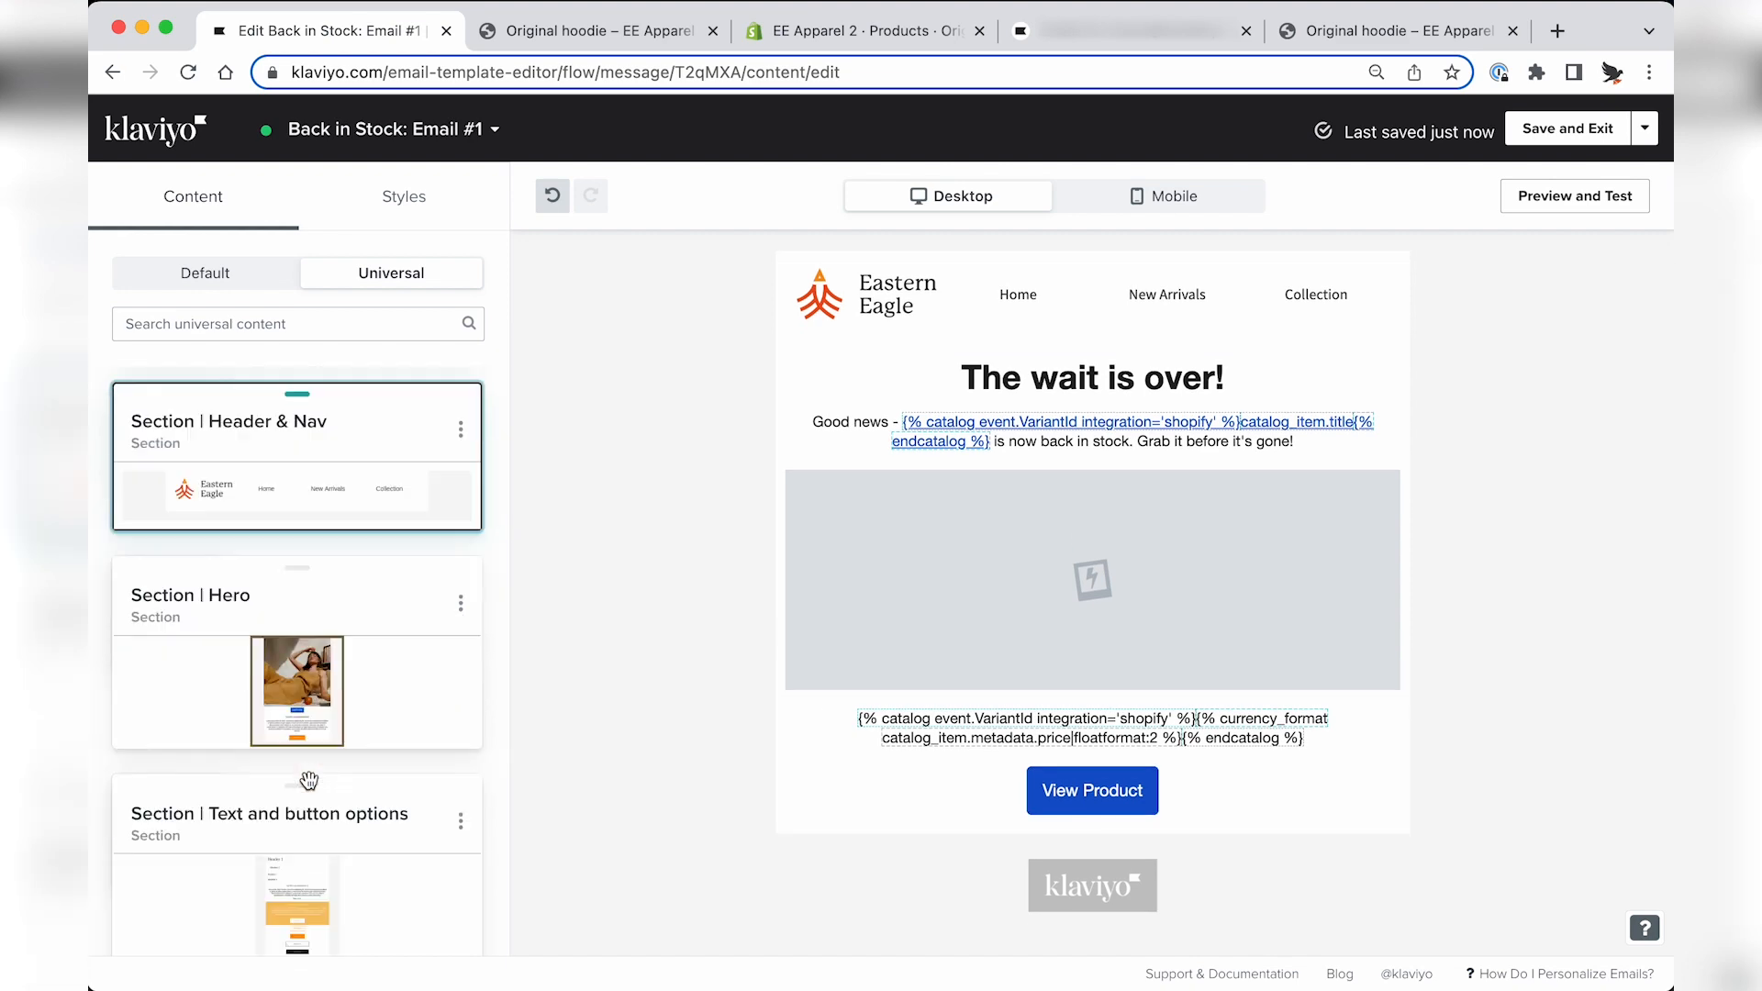
{"action": "scroll", "coordinate": [310, 781], "scroll_direction": "down", "scroll_amount": 12}
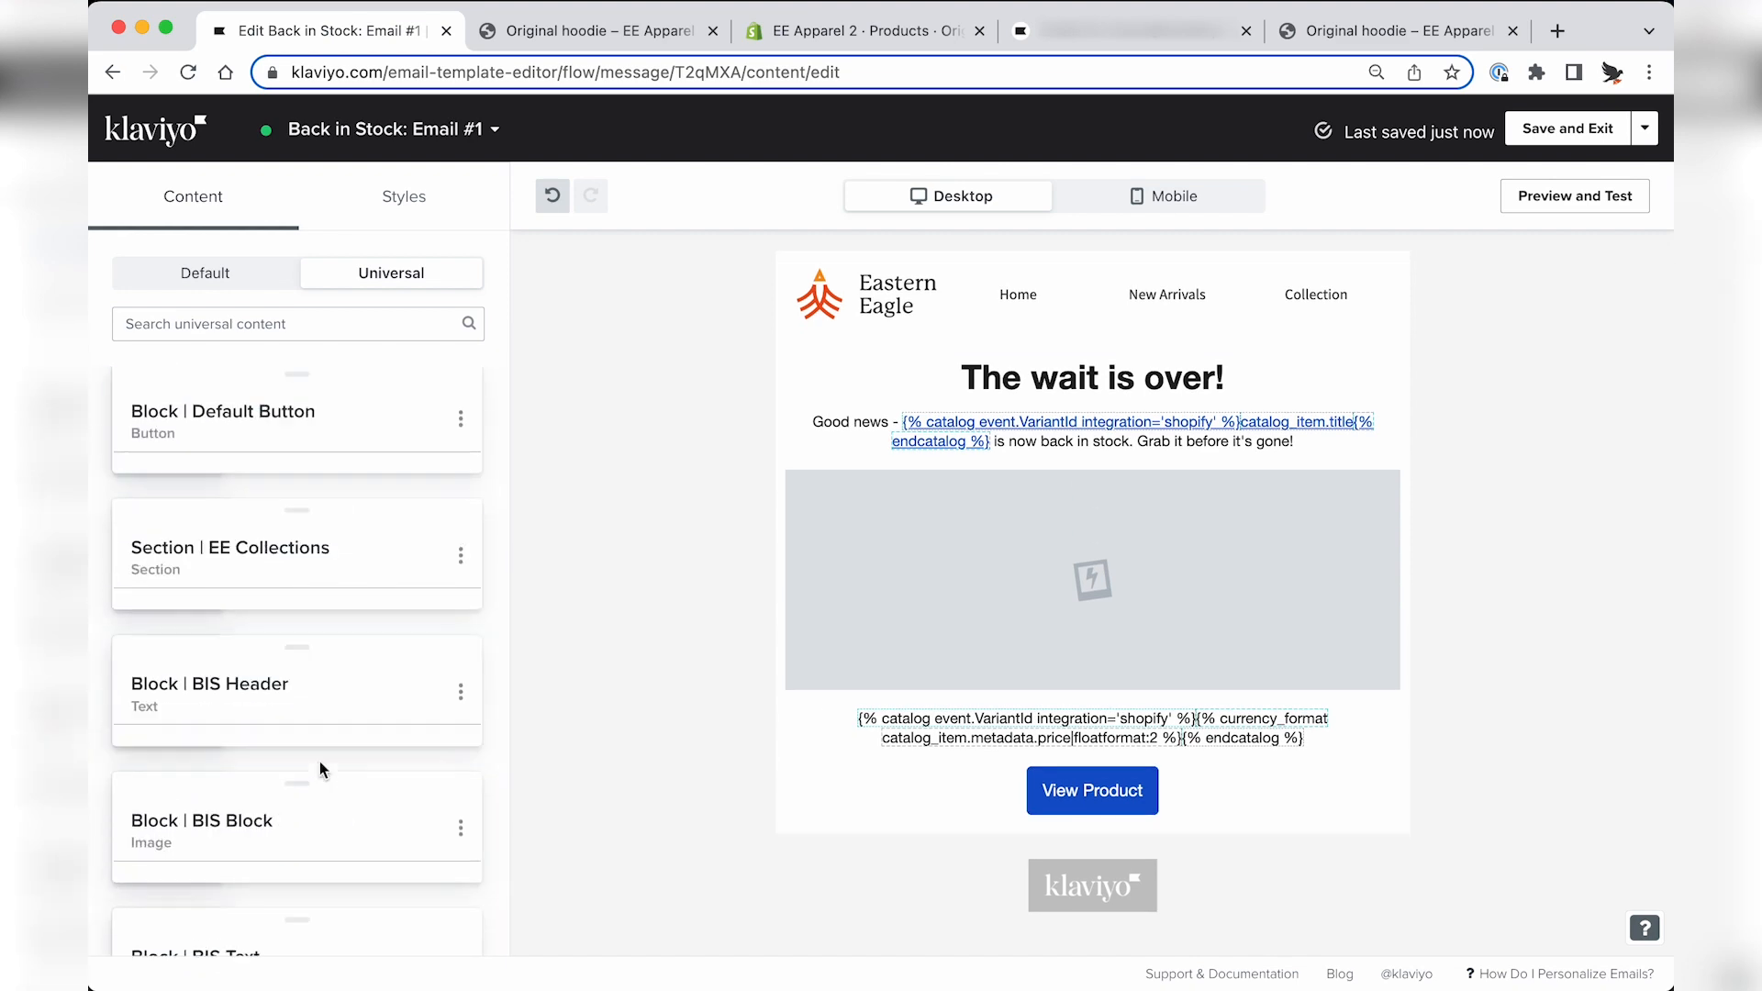
{"action": "scroll", "coordinate": [320, 768], "scroll_direction": "up", "scroll_amount": 15}
{"action": "left_click", "coordinate": [355, 323]}
{"action": "type", "text": "fo"}
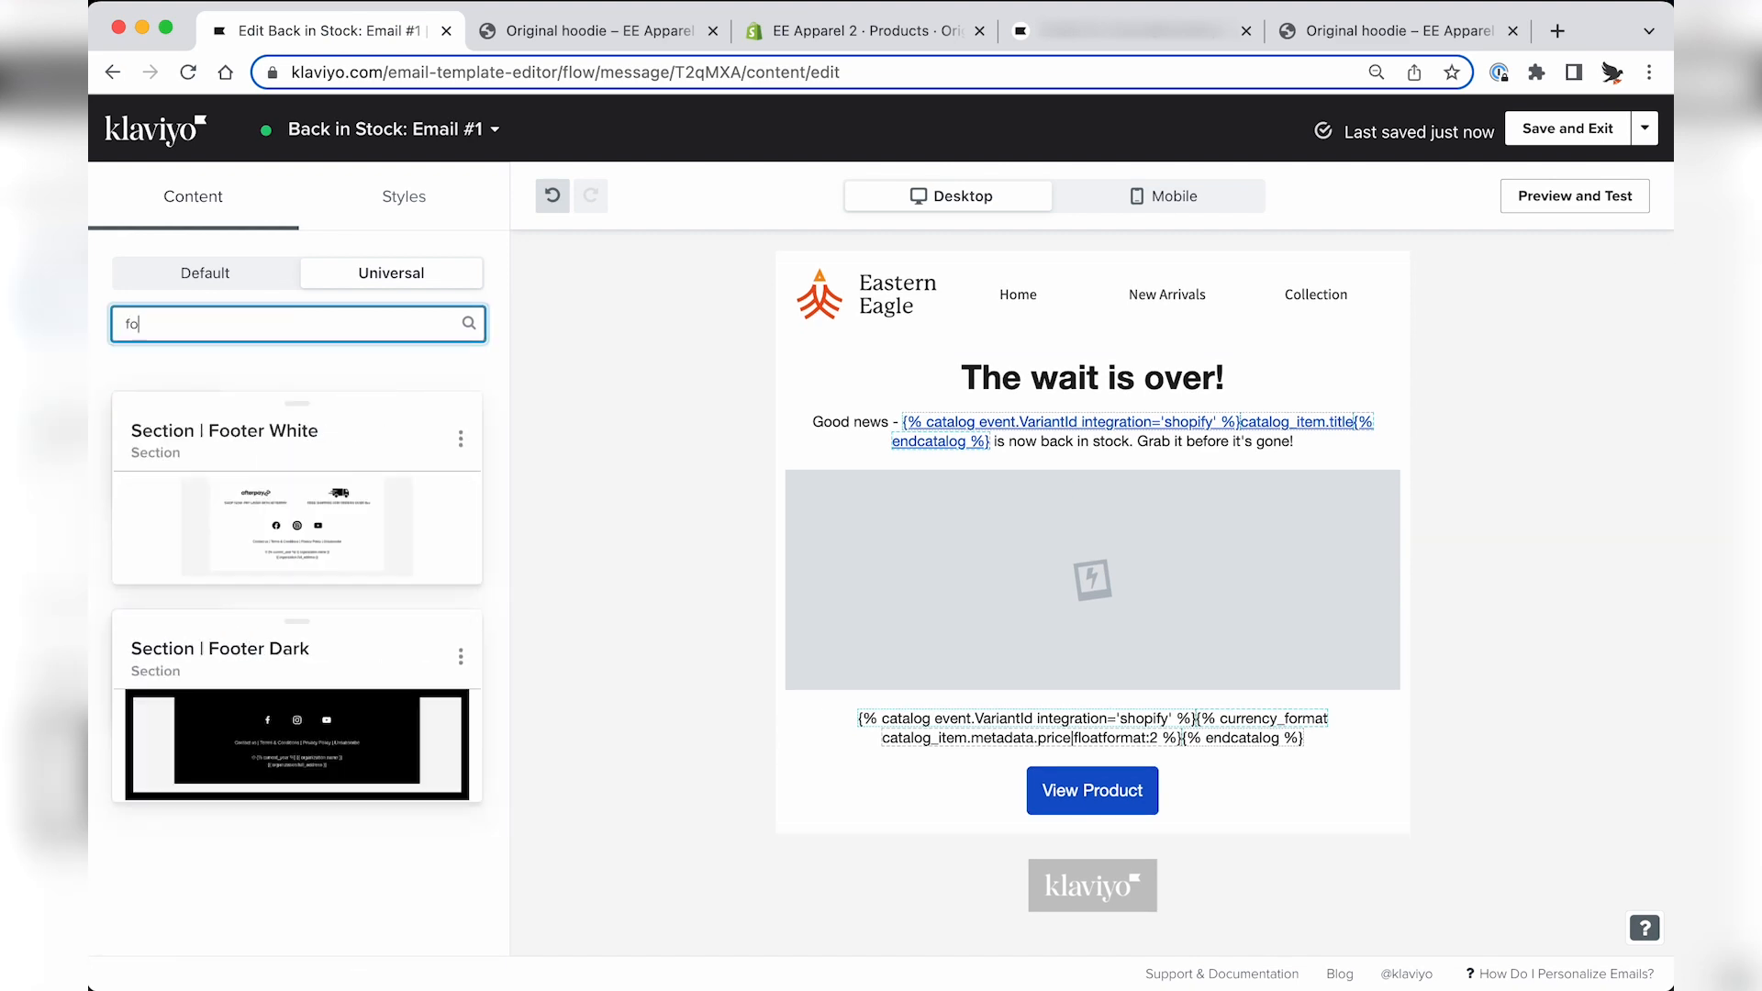
{"action": "type", "text": "oter"}
{"action": "left_click_drag", "start_coordinate": [398, 464], "coordinate": [1074, 707]}
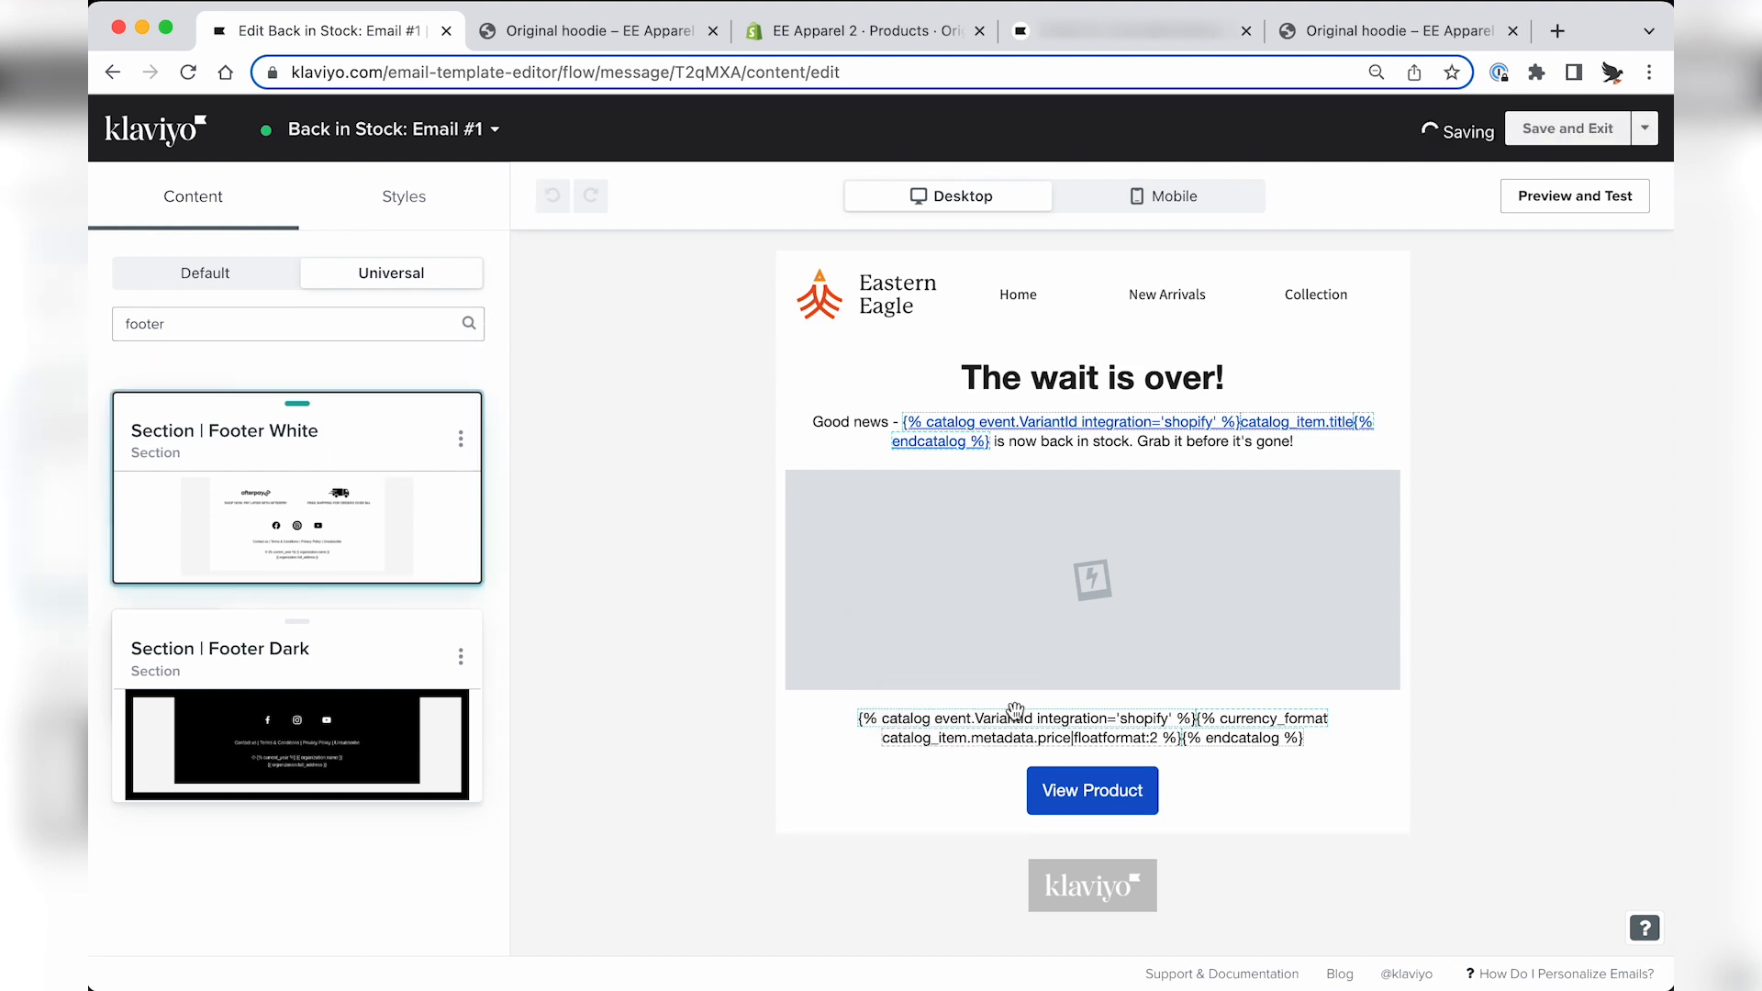
{"action": "scroll", "coordinate": [719, 774], "scroll_direction": "down", "scroll_amount": 4}
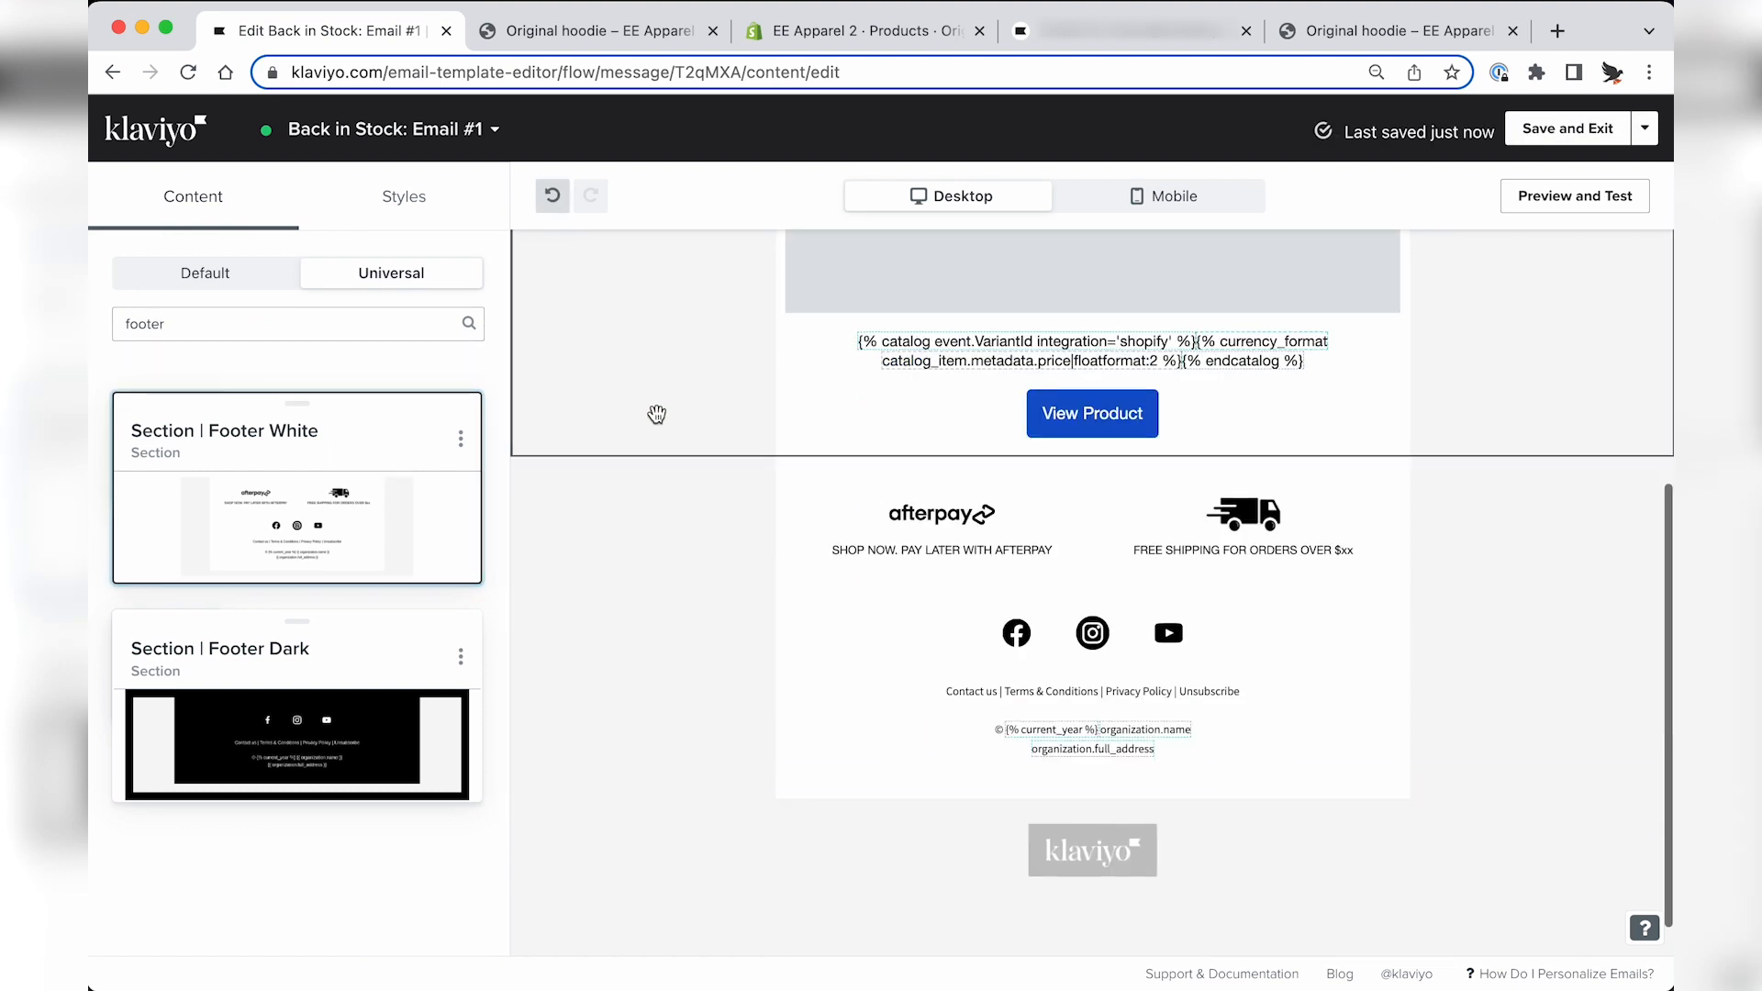
{"action": "scroll", "coordinate": [856, 469], "scroll_direction": "up", "scroll_amount": 3}
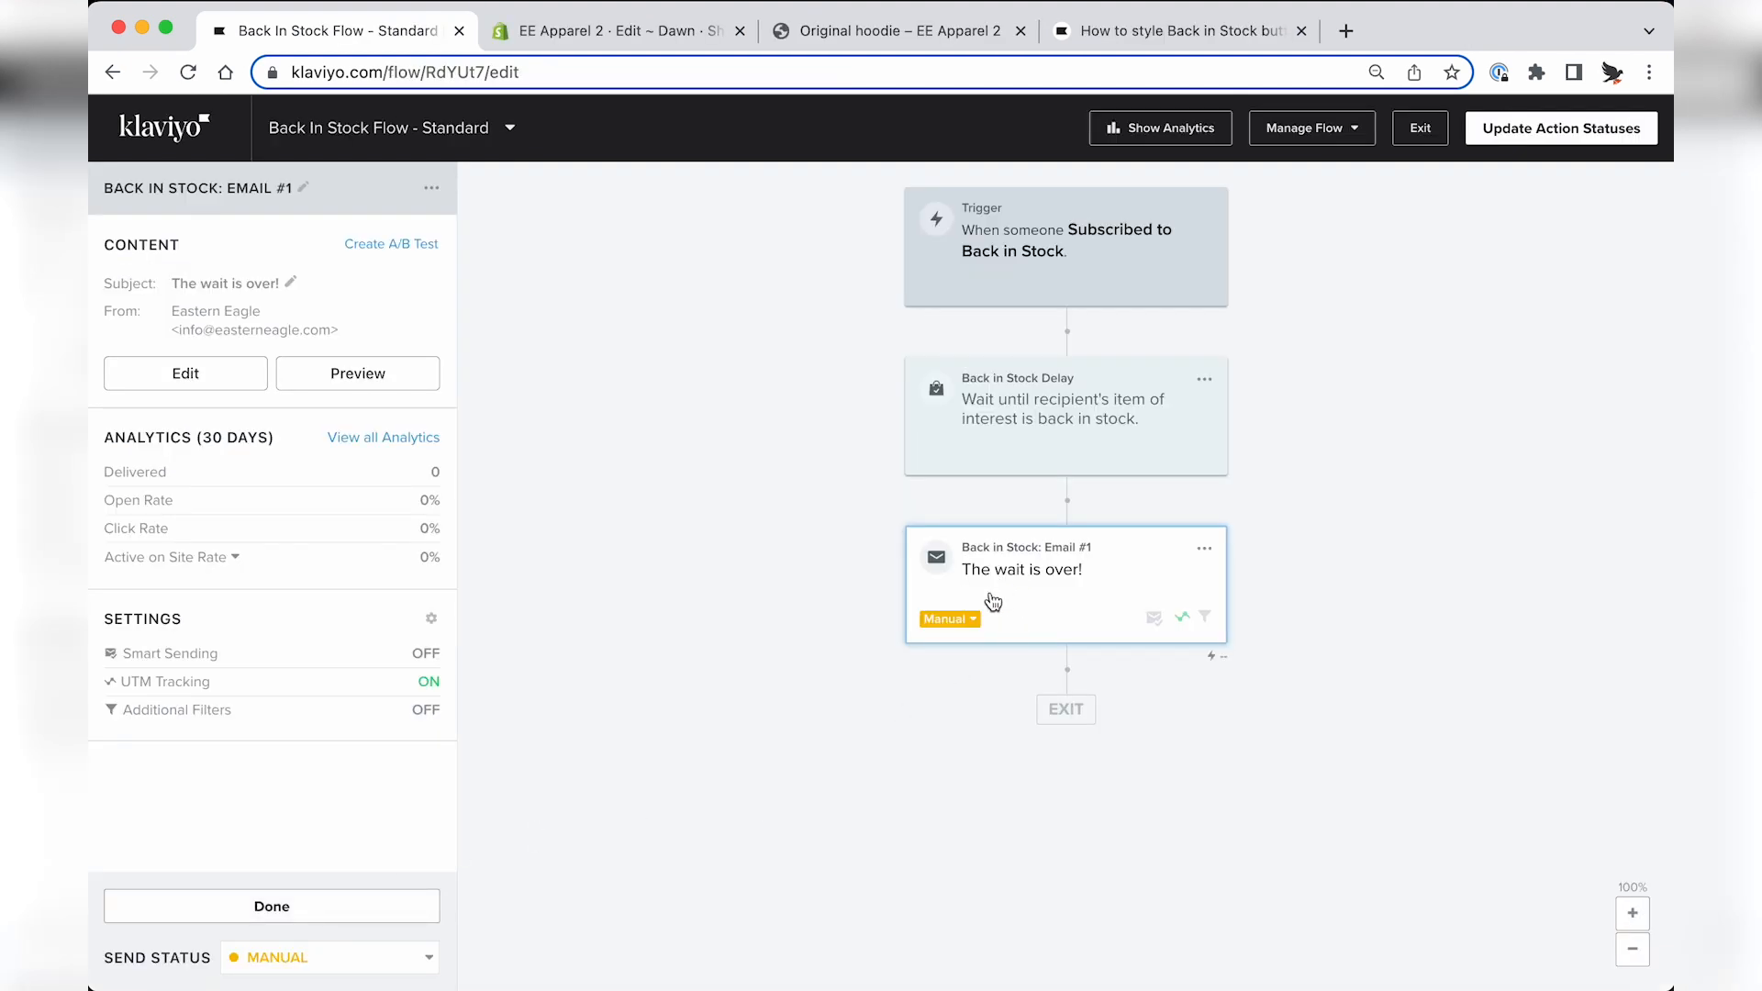
Set the send status of Back in Stock: Email #1 in the flow to Live.
{"action": "left_click", "coordinate": [960, 621]}
{"action": "left_click", "coordinate": [959, 694]}
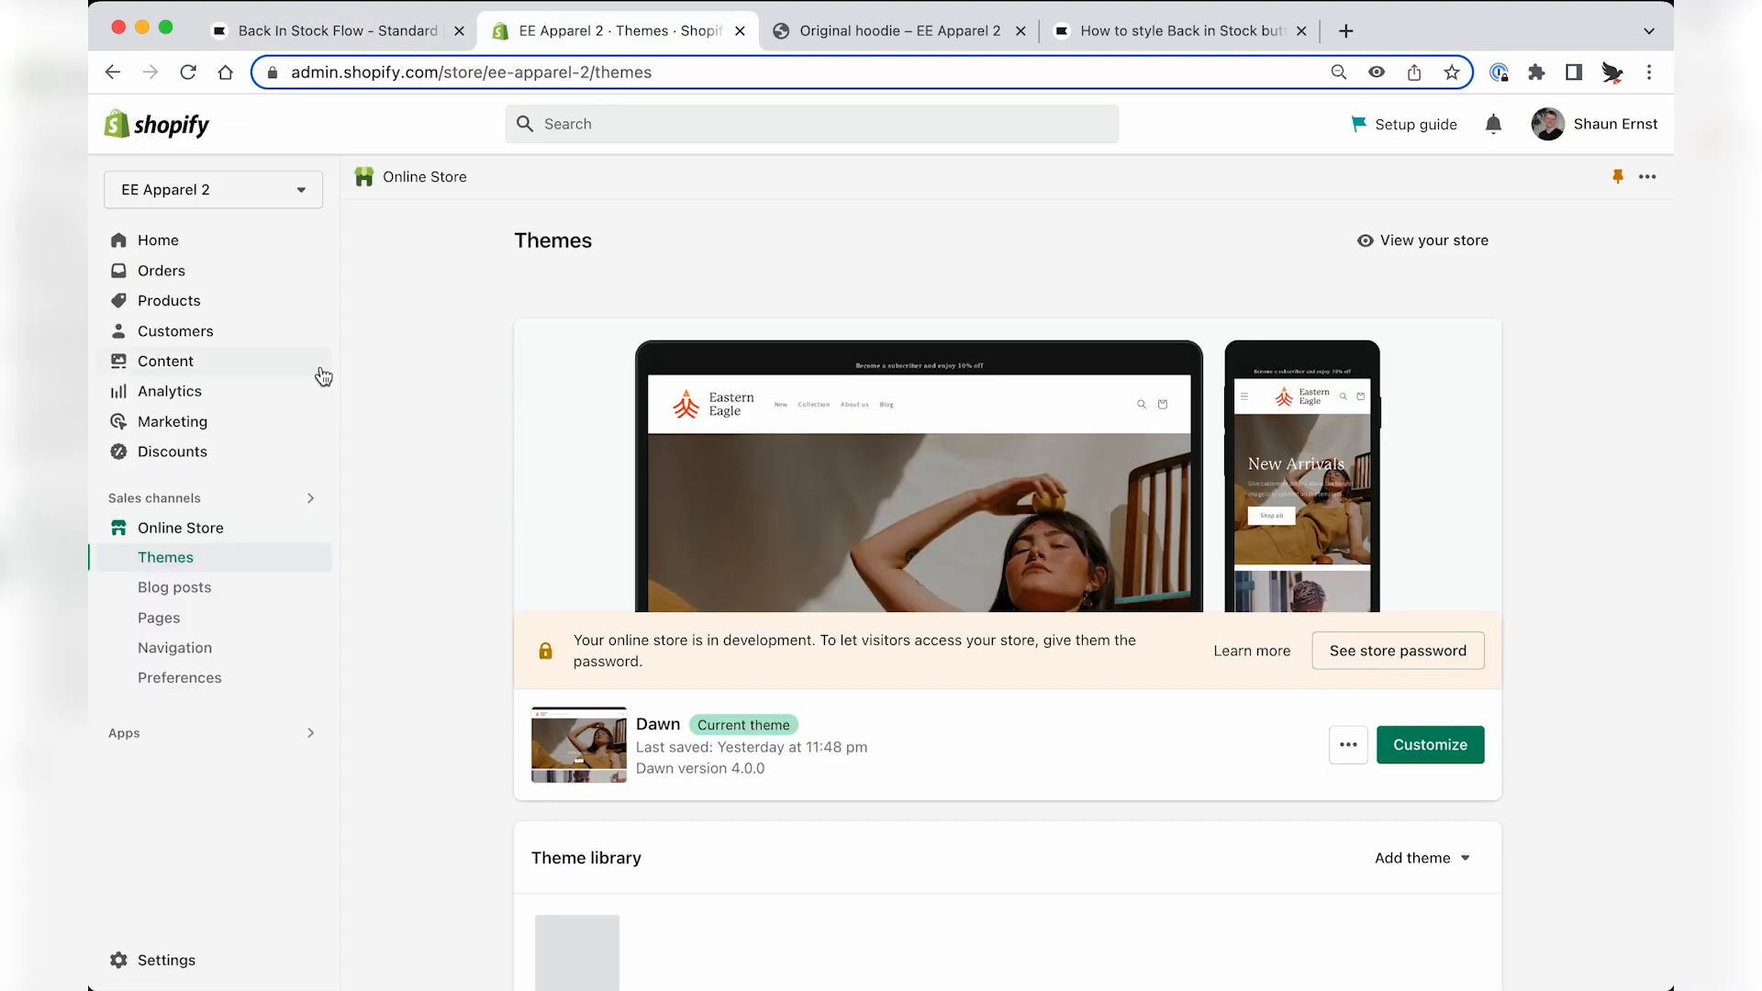
In Shopify, open the Original hoodie product and increase its available quantity by 5 with the reason Received.
{"action": "left_click", "coordinate": [226, 302]}
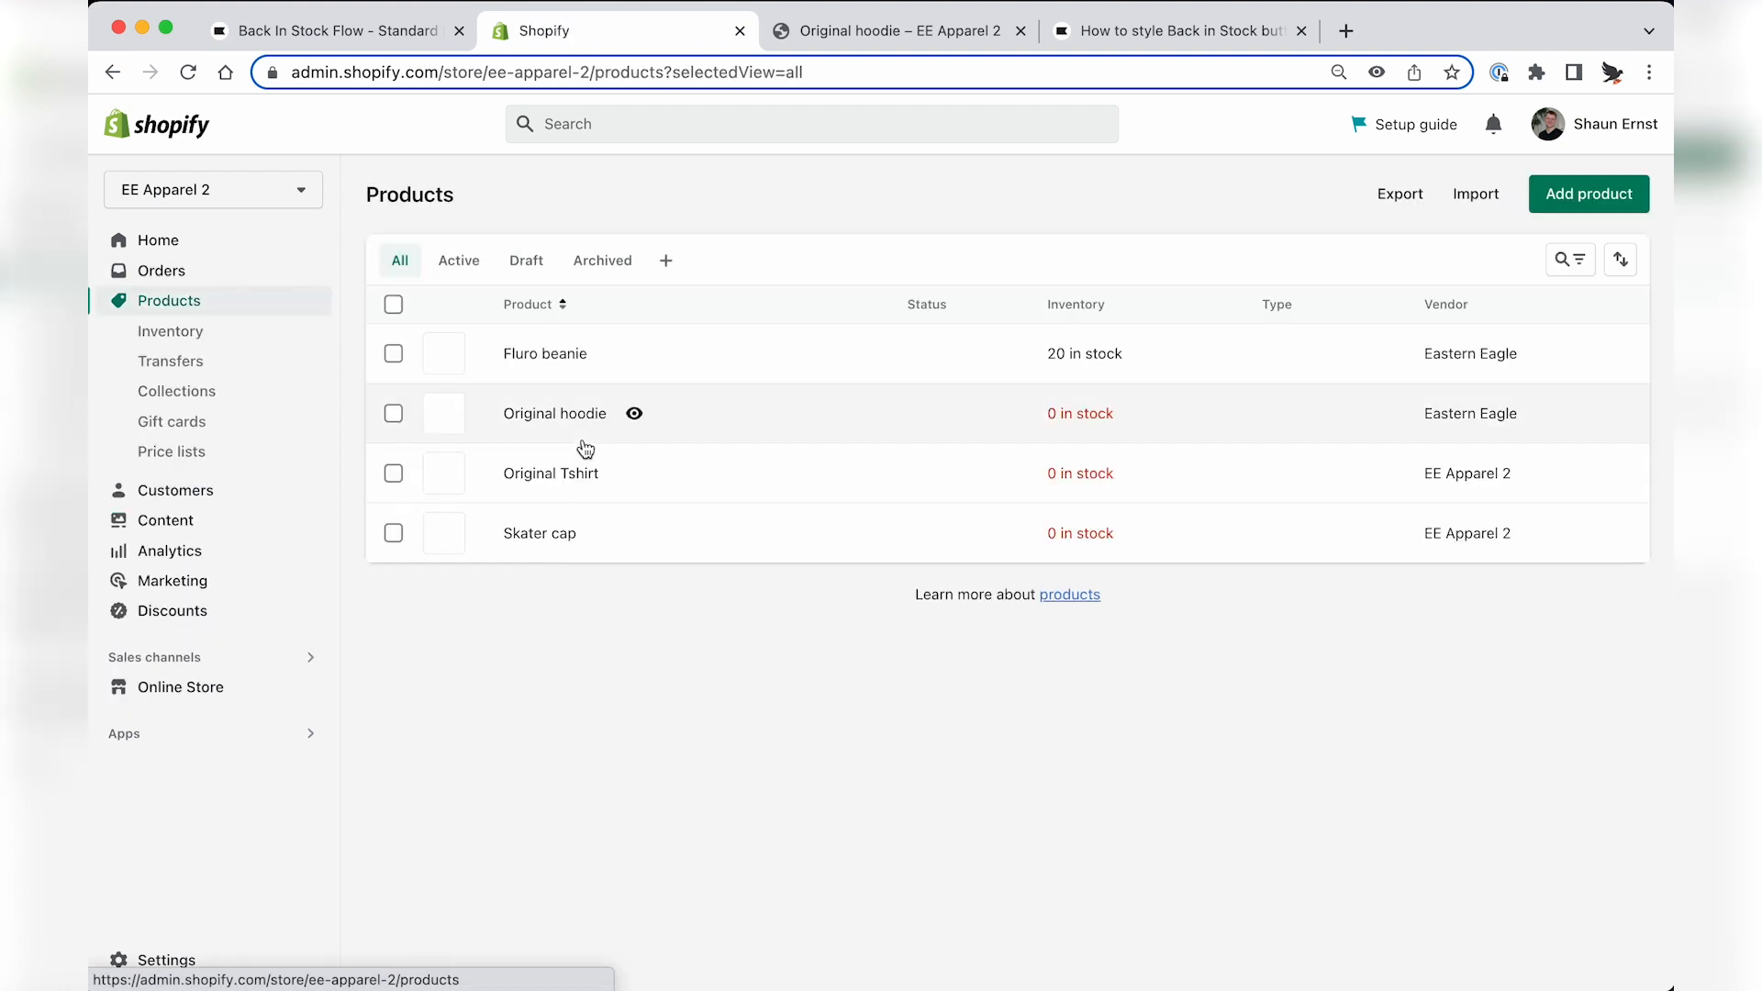
{"action": "left_click", "coordinate": [566, 421]}
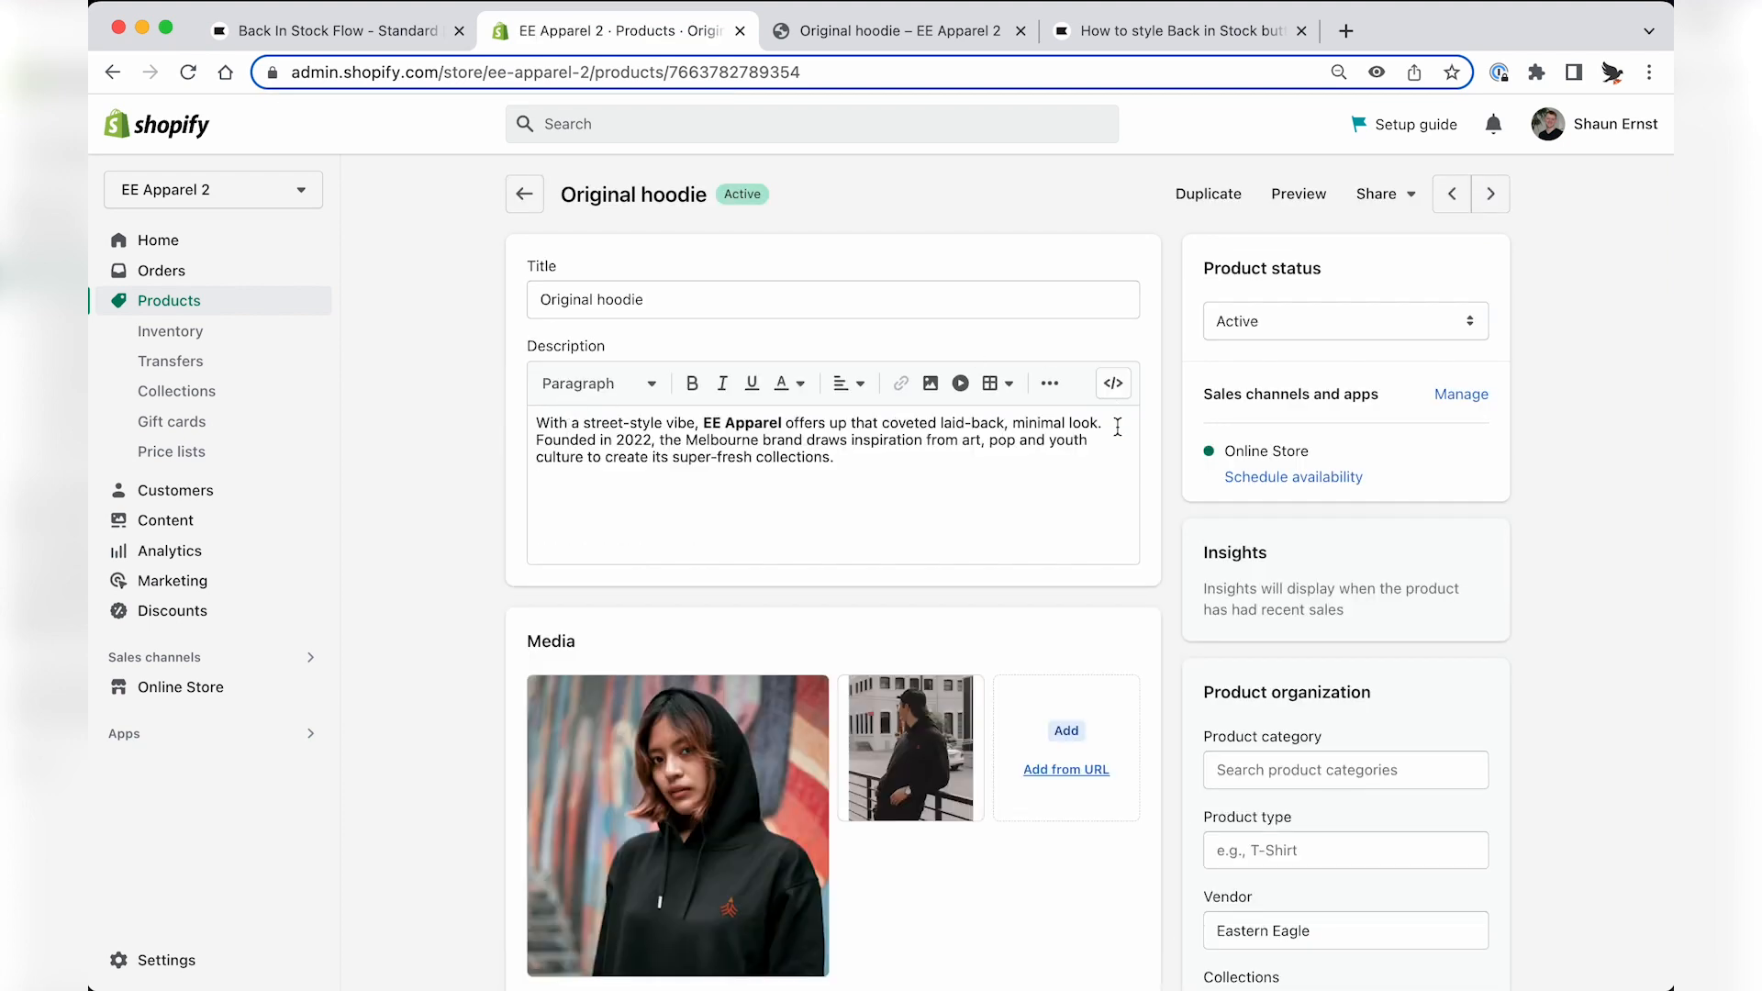
{"action": "scroll", "coordinate": [1149, 588], "scroll_direction": "down", "scroll_amount": 10}
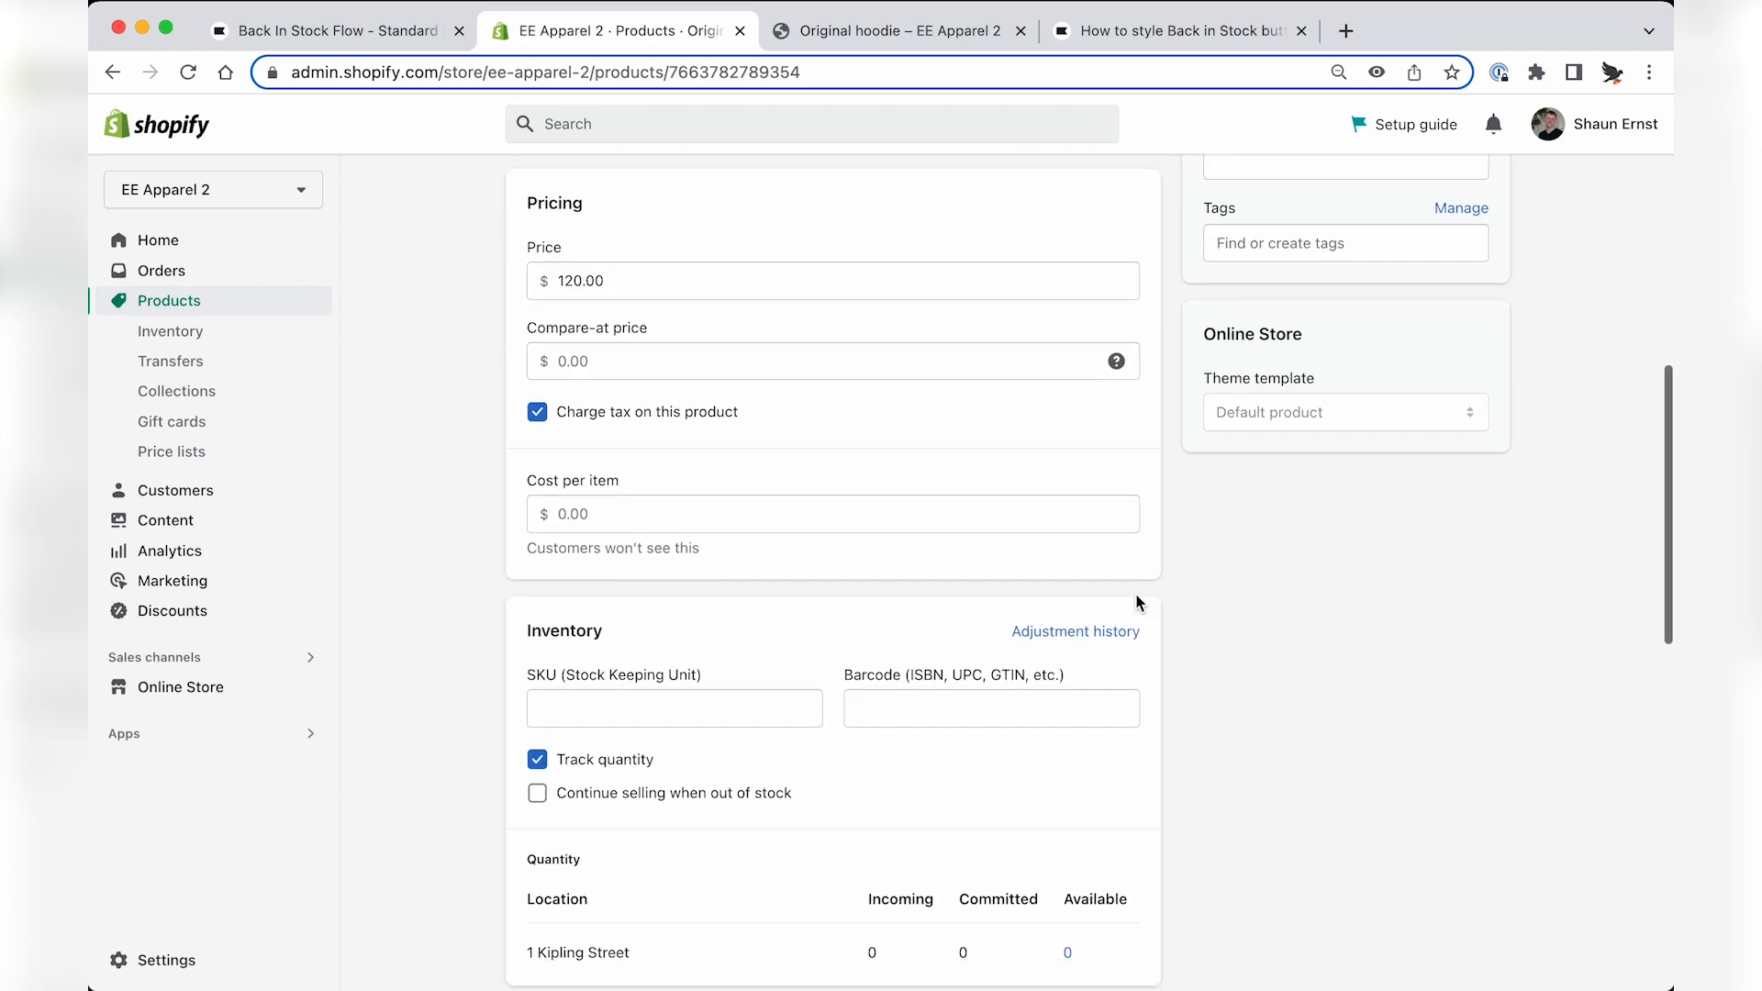
{"action": "scroll", "coordinate": [1129, 608], "scroll_direction": "down", "scroll_amount": 4}
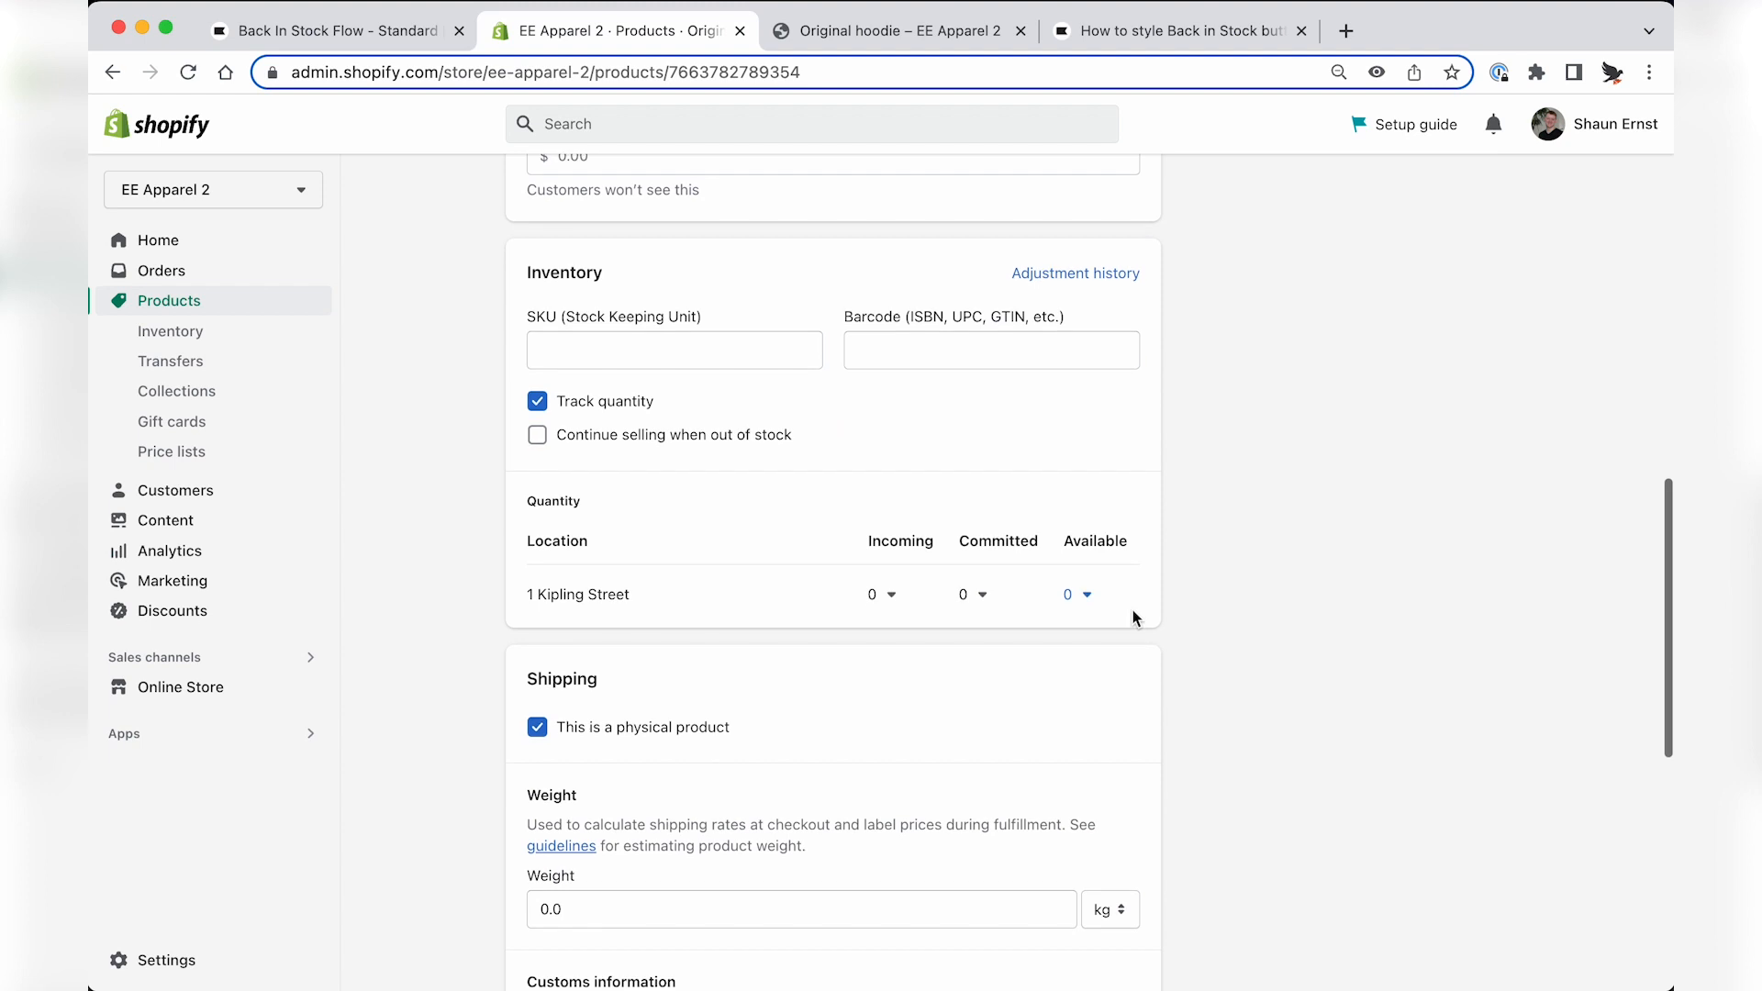
{"action": "left_click", "coordinate": [1078, 597]}
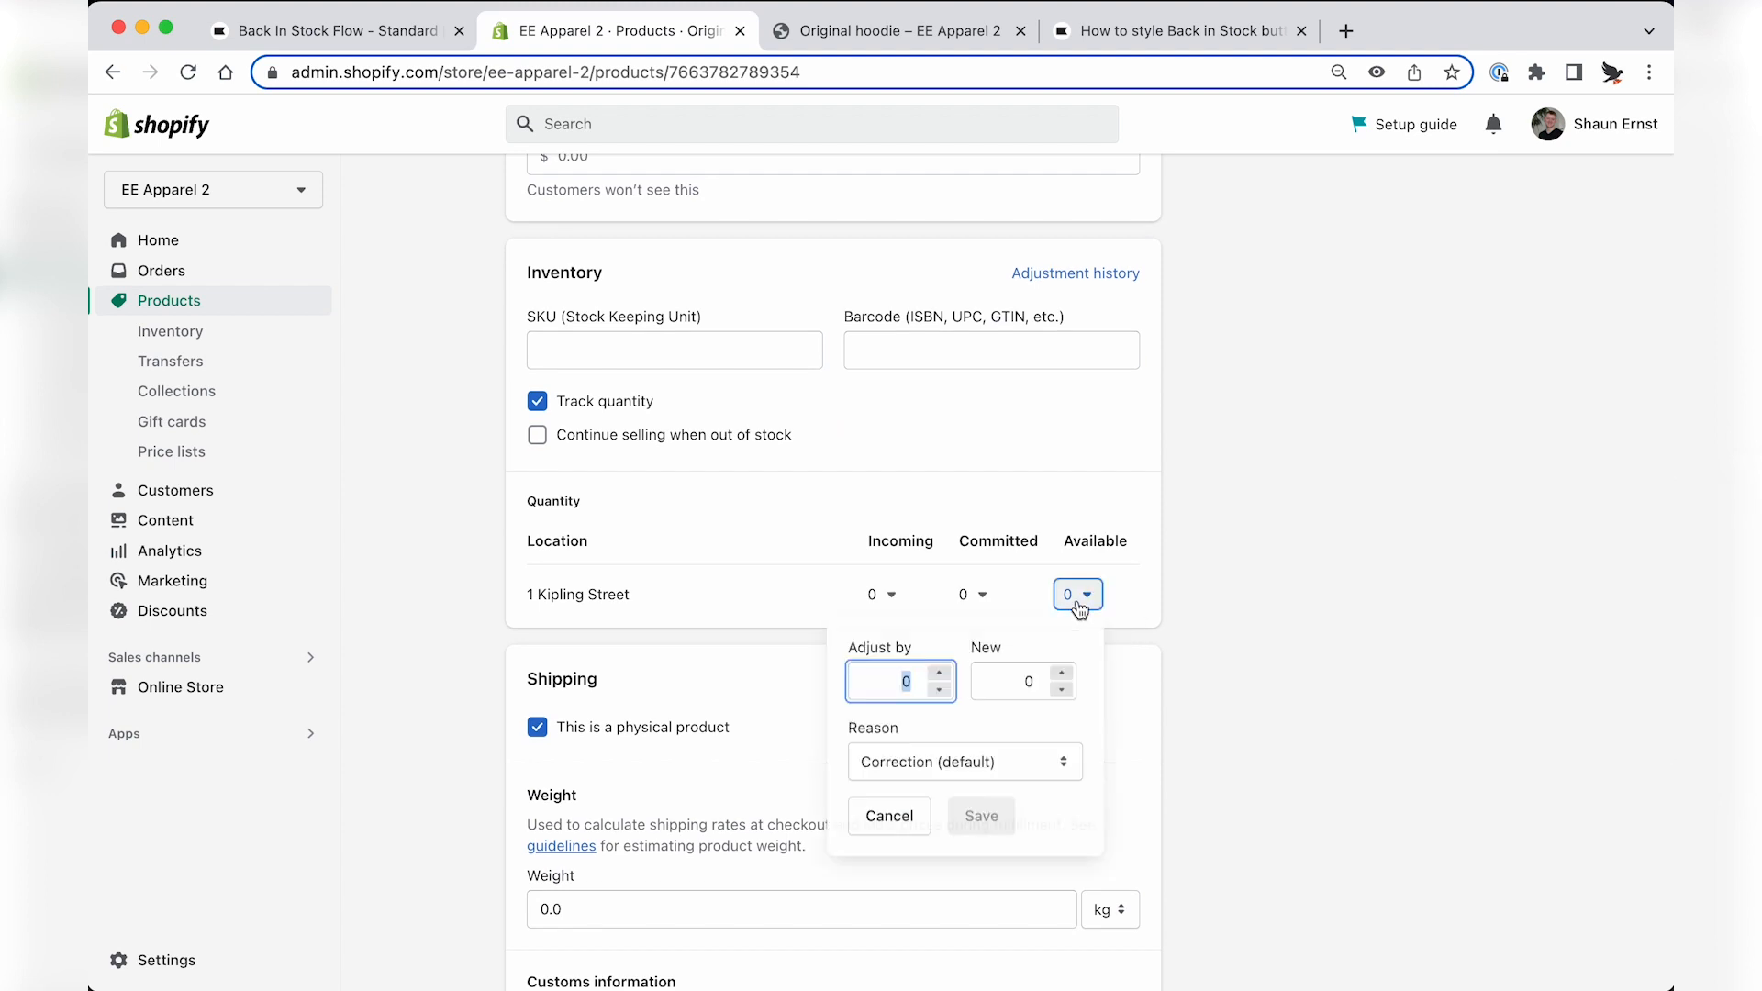
{"action": "left_click", "coordinate": [941, 674]}
{"action": "left_click", "coordinate": [941, 675]}
{"action": "left_click", "coordinate": [940, 674]}
{"action": "left_click", "coordinate": [939, 675]}
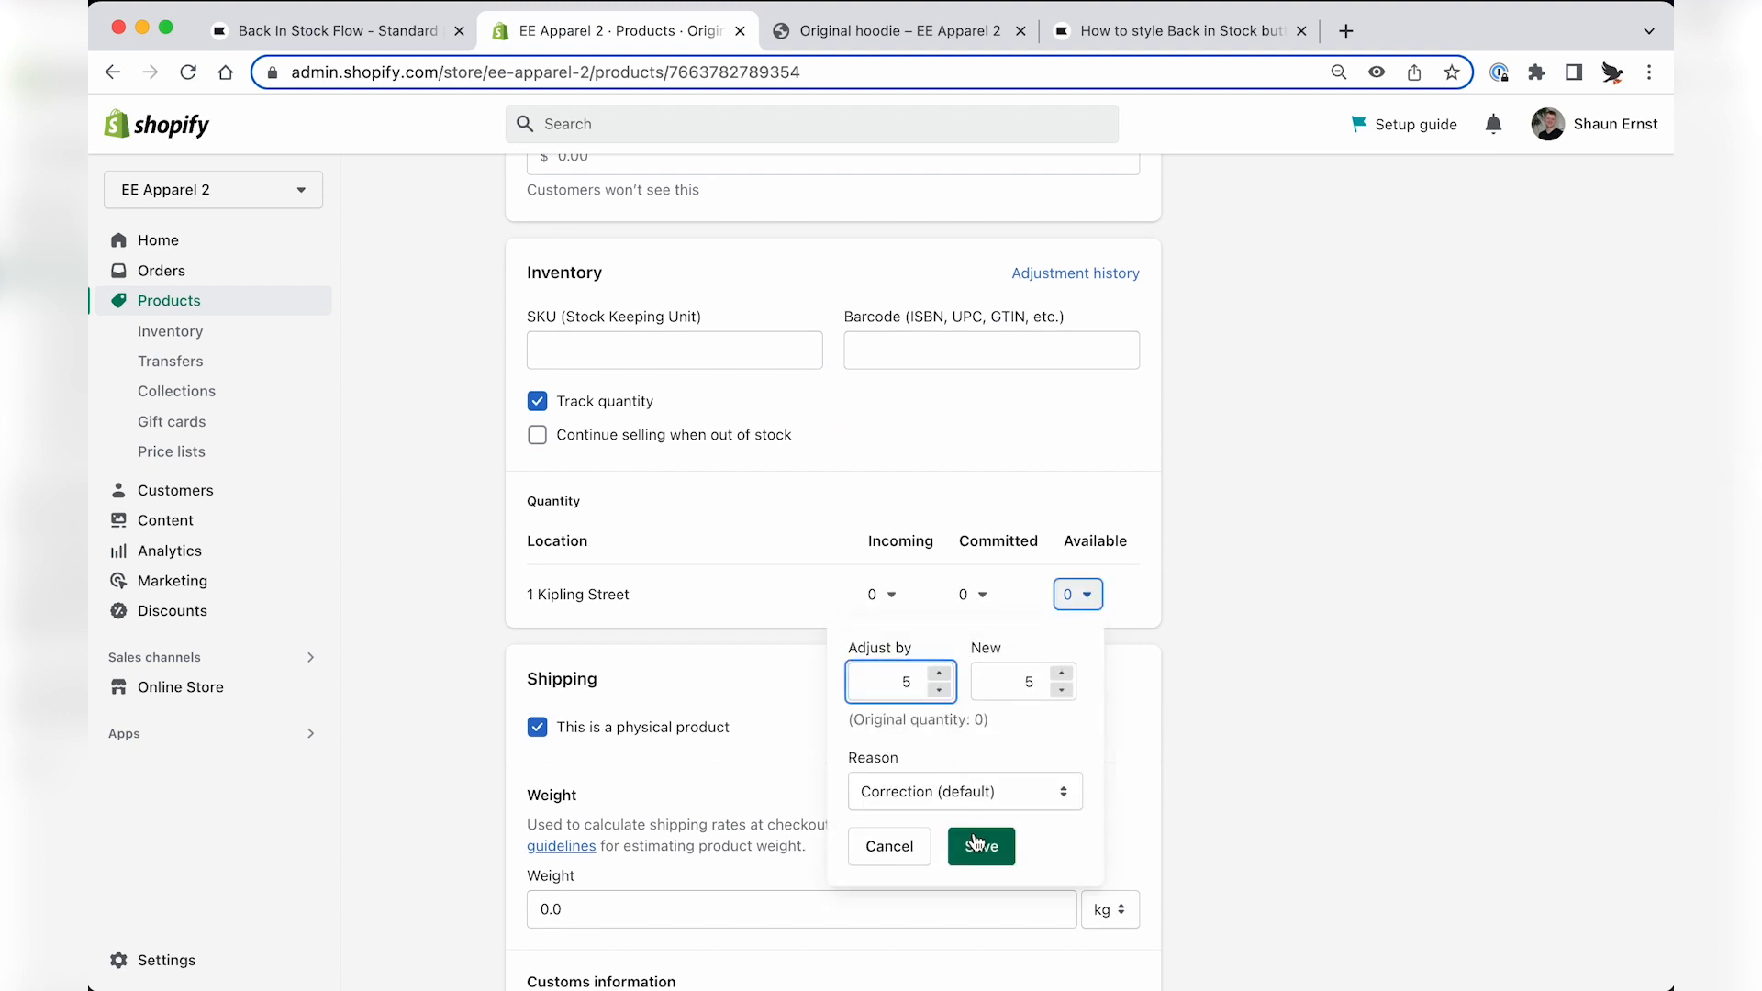
{"action": "left_click", "coordinate": [978, 793]}
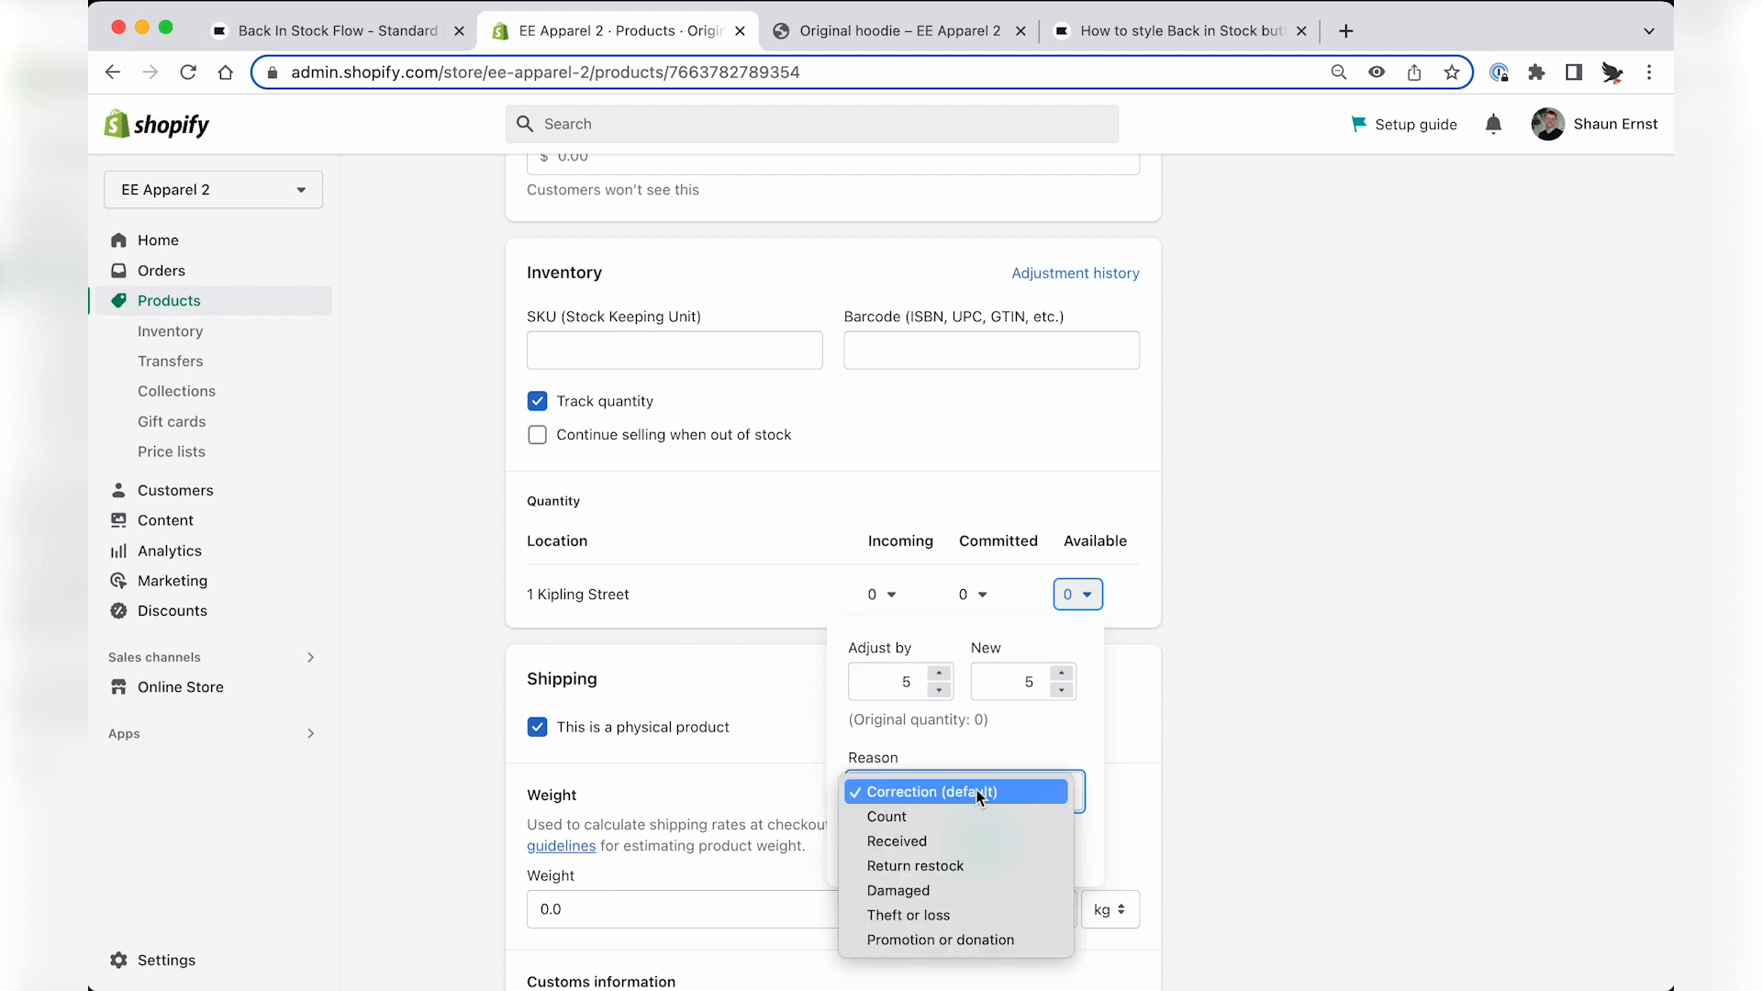
{"action": "left_click", "coordinate": [966, 841]}
{"action": "left_click", "coordinate": [968, 848]}
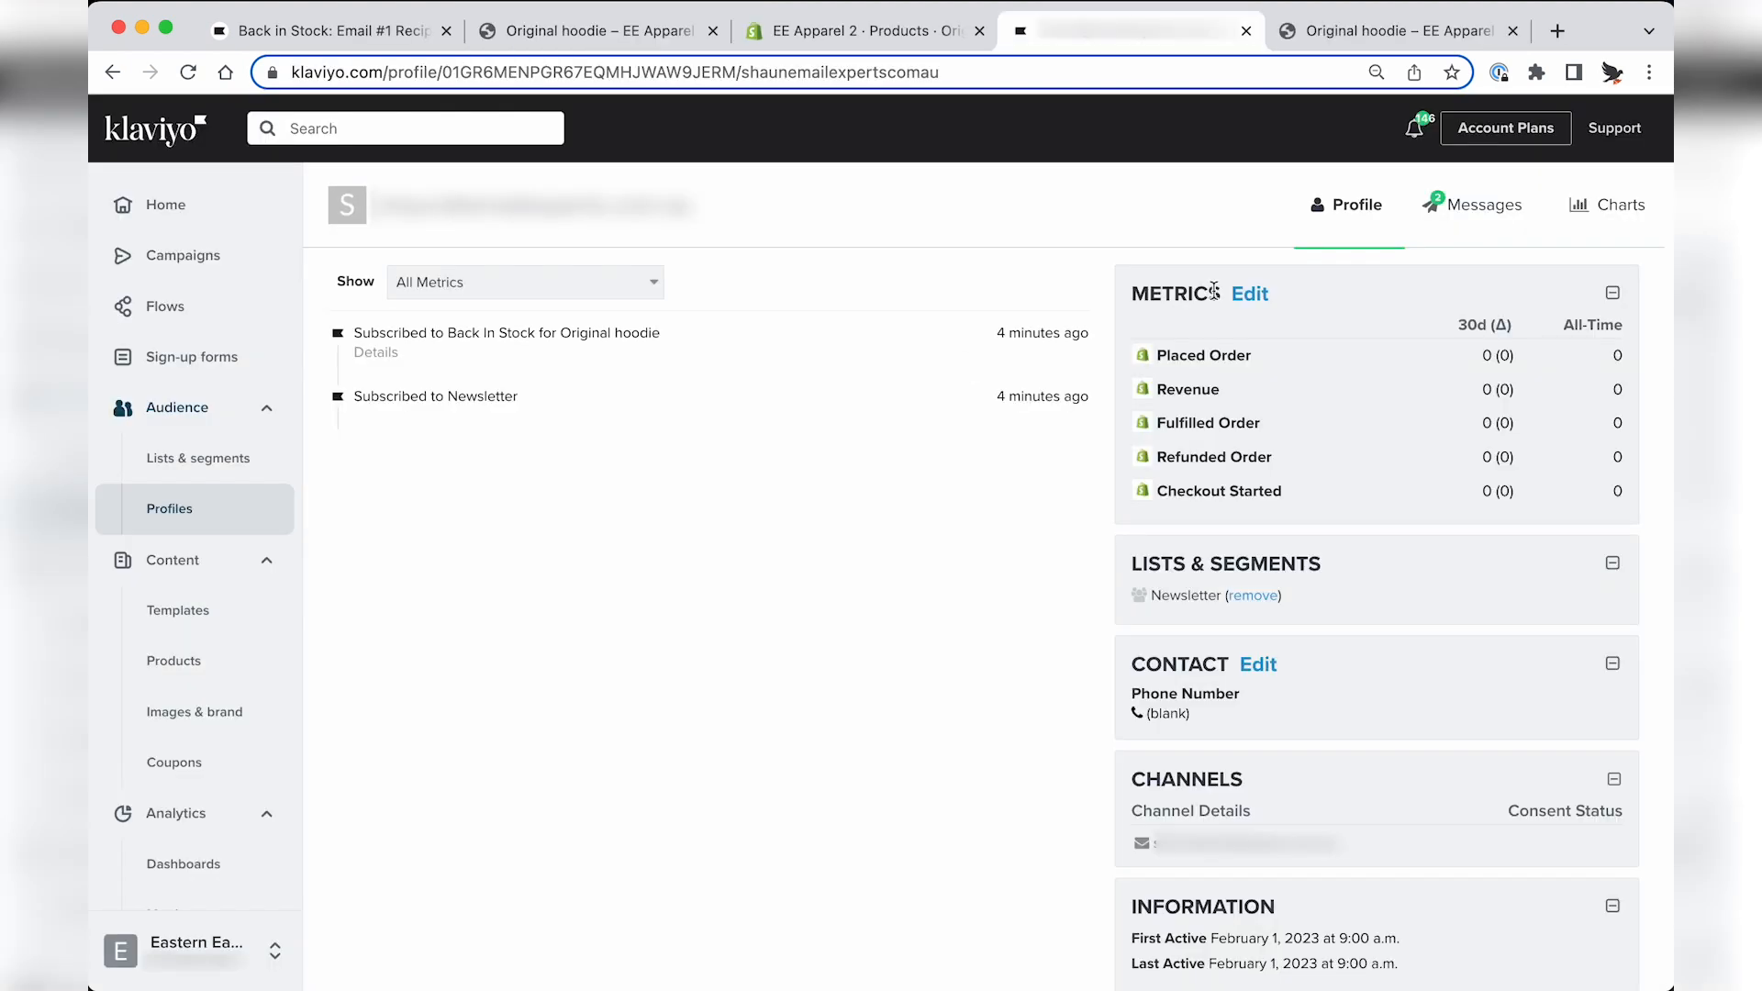
Open the message history of the back-in-stock subscriber's profile in Klaviyo.
{"action": "left_click", "coordinate": [1427, 234]}
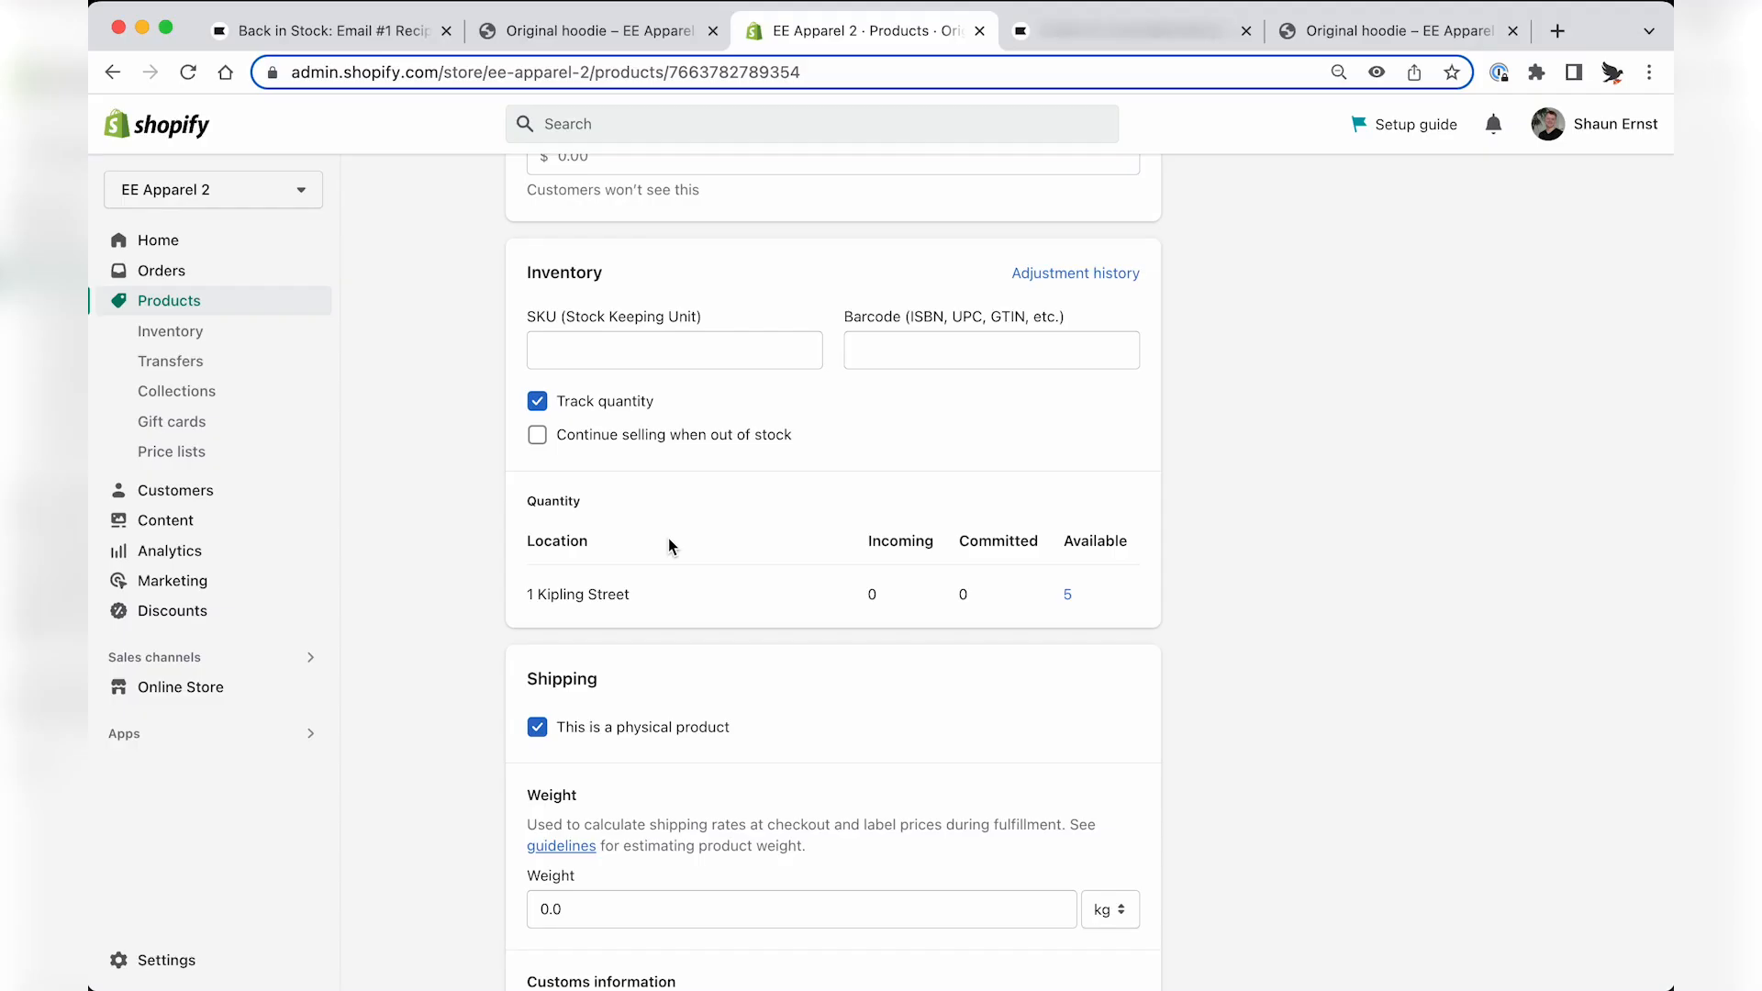
In Shopify, set the Original hoodie's new available quantity to 0, keeping the reason Correction (default), and save it.
{"action": "left_click", "coordinate": [1069, 595]}
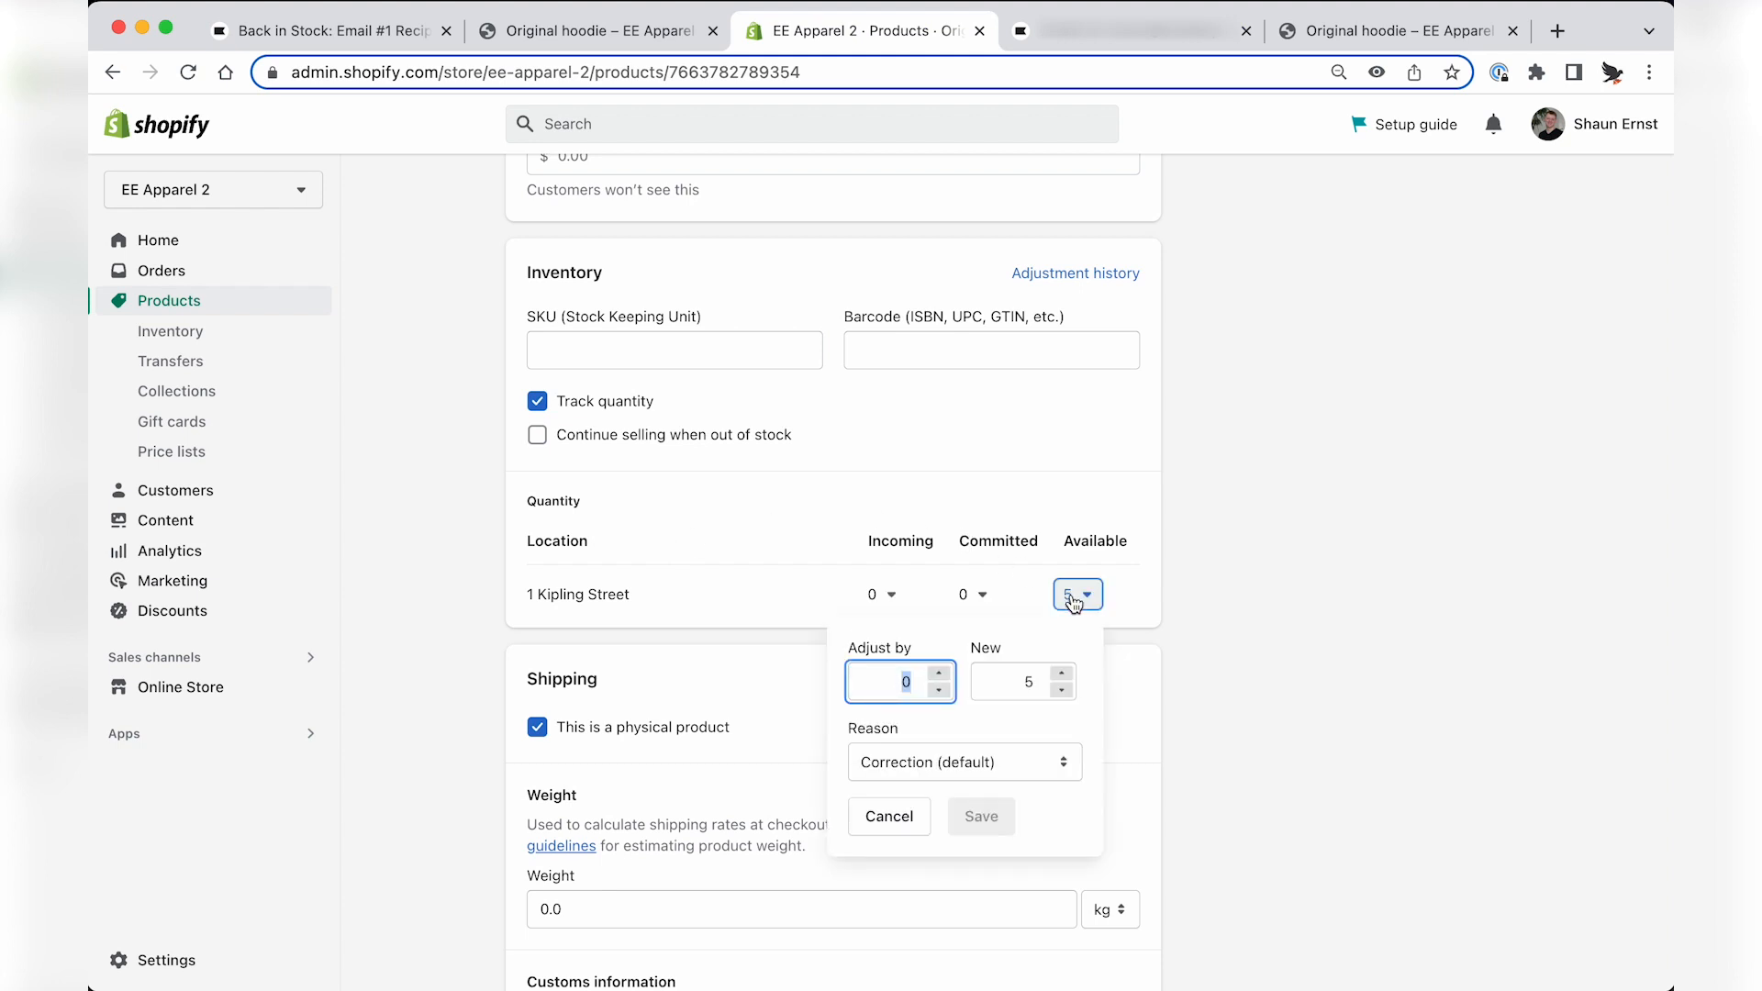
{"action": "left_click", "coordinate": [1062, 690]}
{"action": "left_click", "coordinate": [1062, 690]}
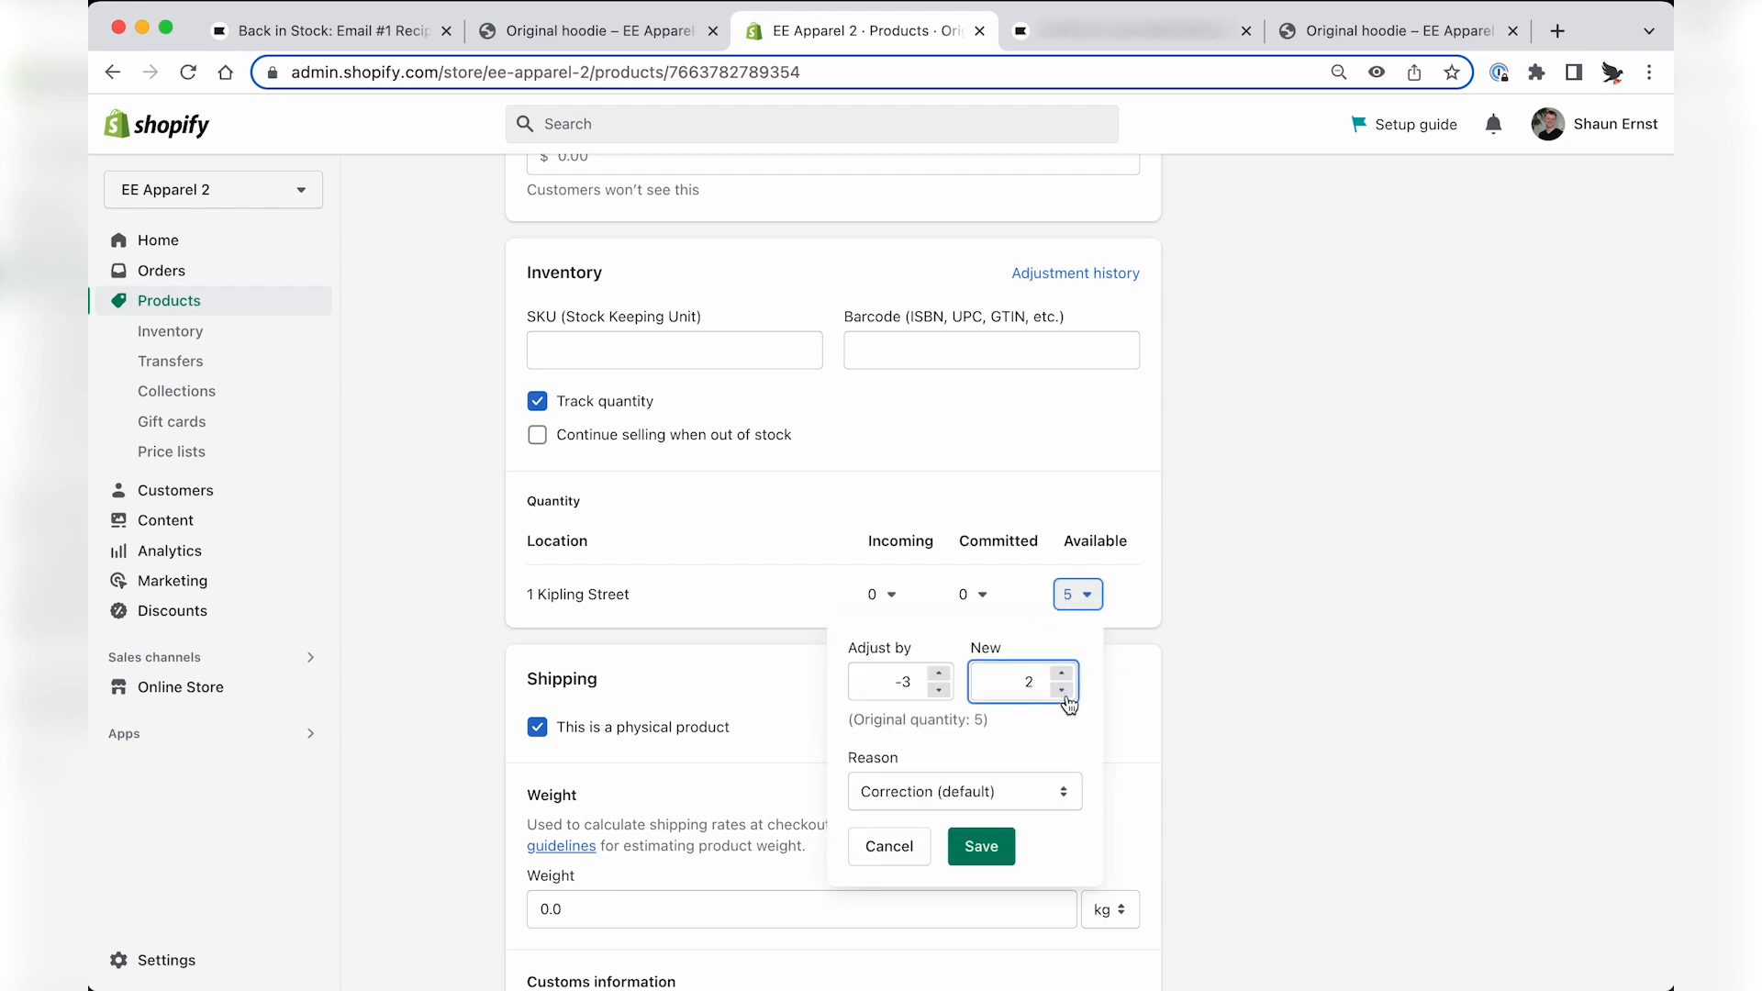
{"action": "left_click", "coordinate": [1062, 690]}
{"action": "left_click", "coordinate": [1062, 690]}
{"action": "left_click", "coordinate": [1062, 690]}
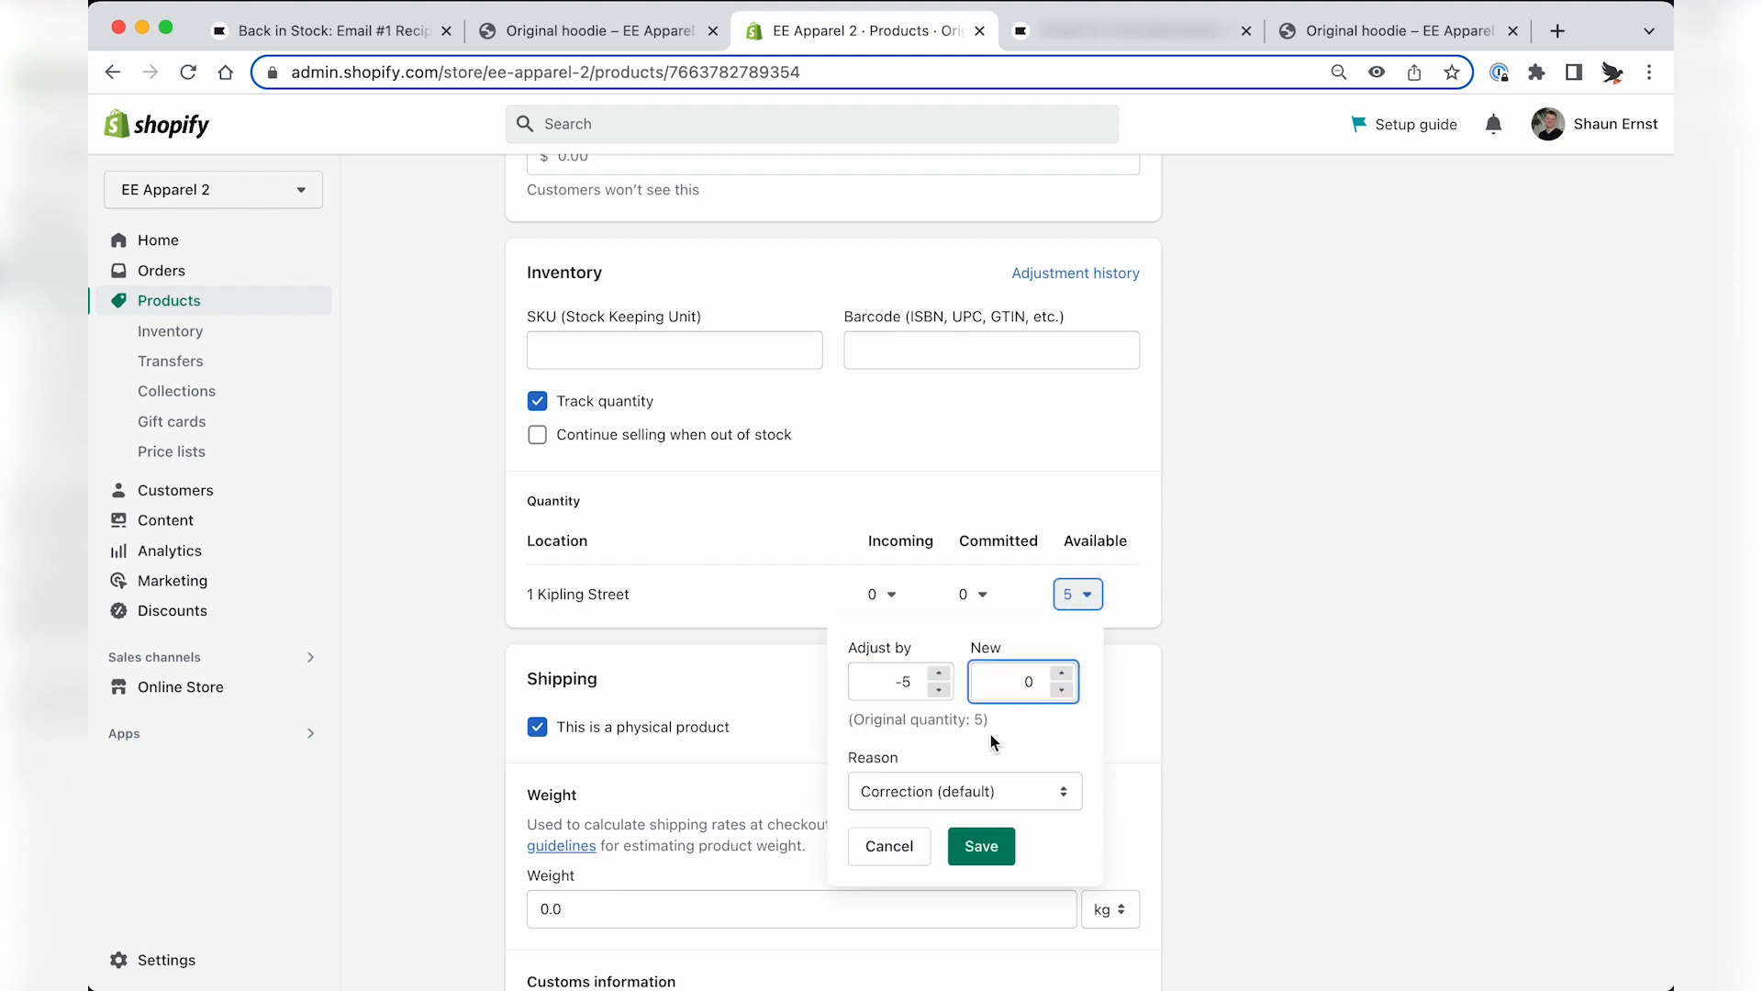
{"action": "left_click", "coordinate": [979, 847]}
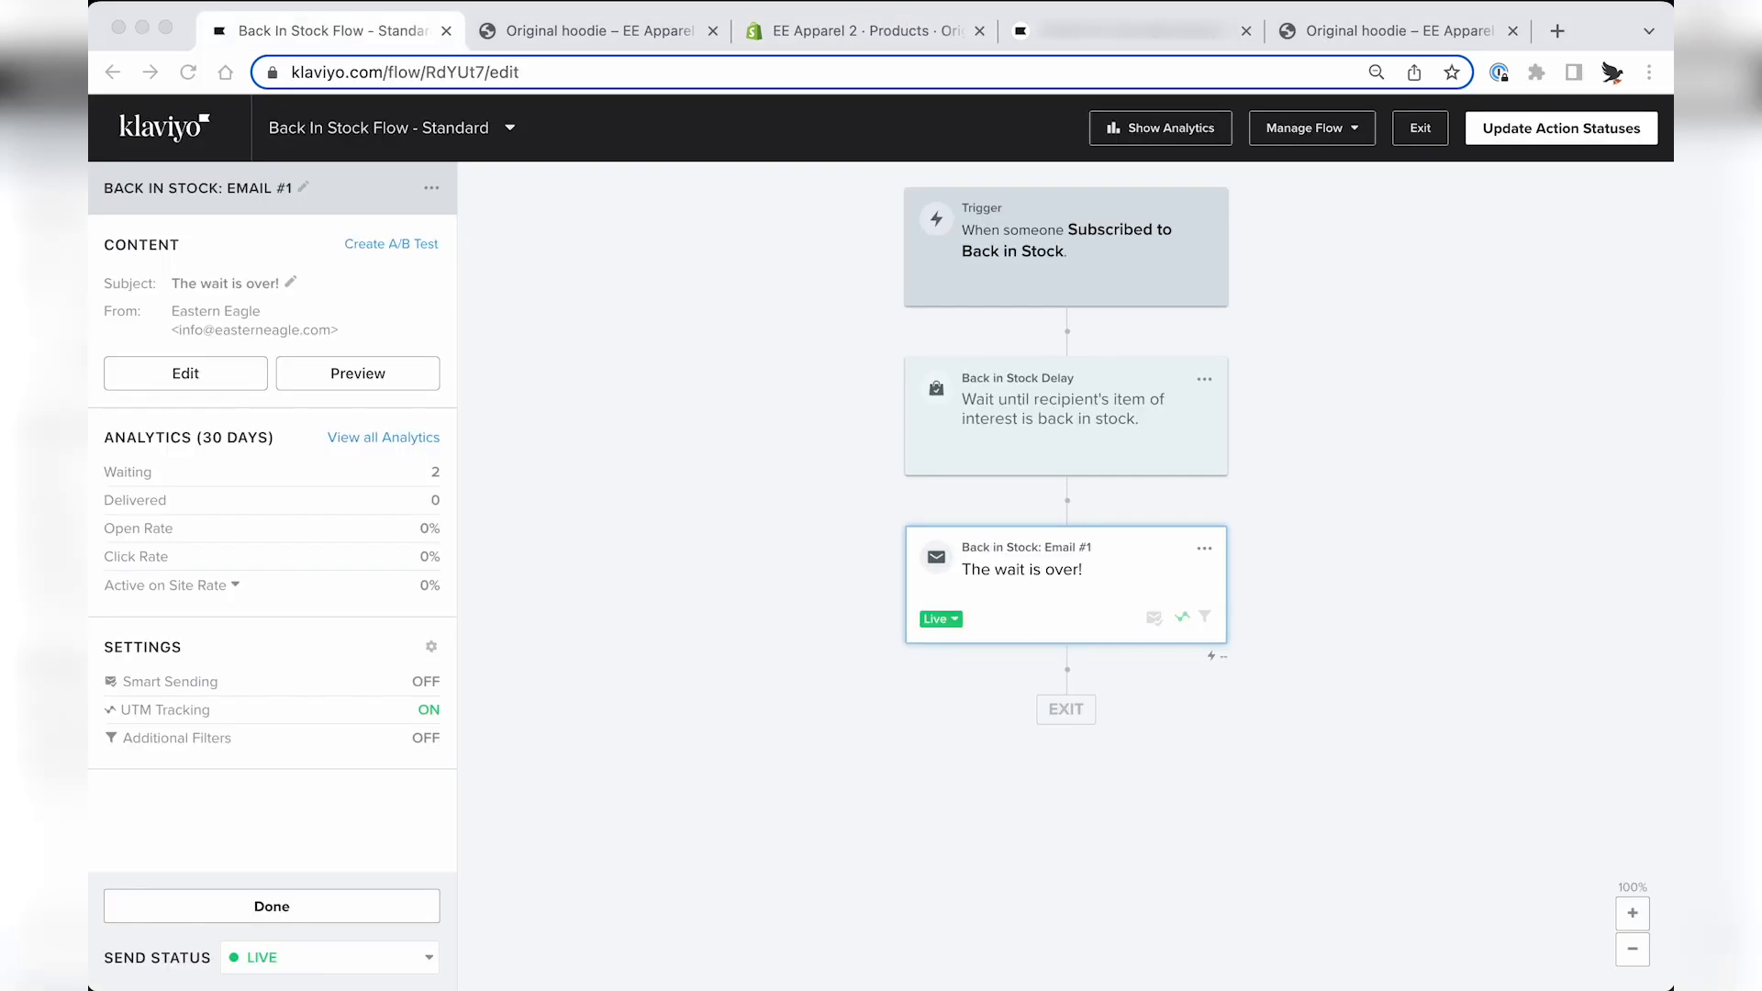
In Klaviyo, open the content of Back in Stock: Email #1, check its subject line, and open the template editor.
{"action": "left_click", "coordinate": [193, 374]}
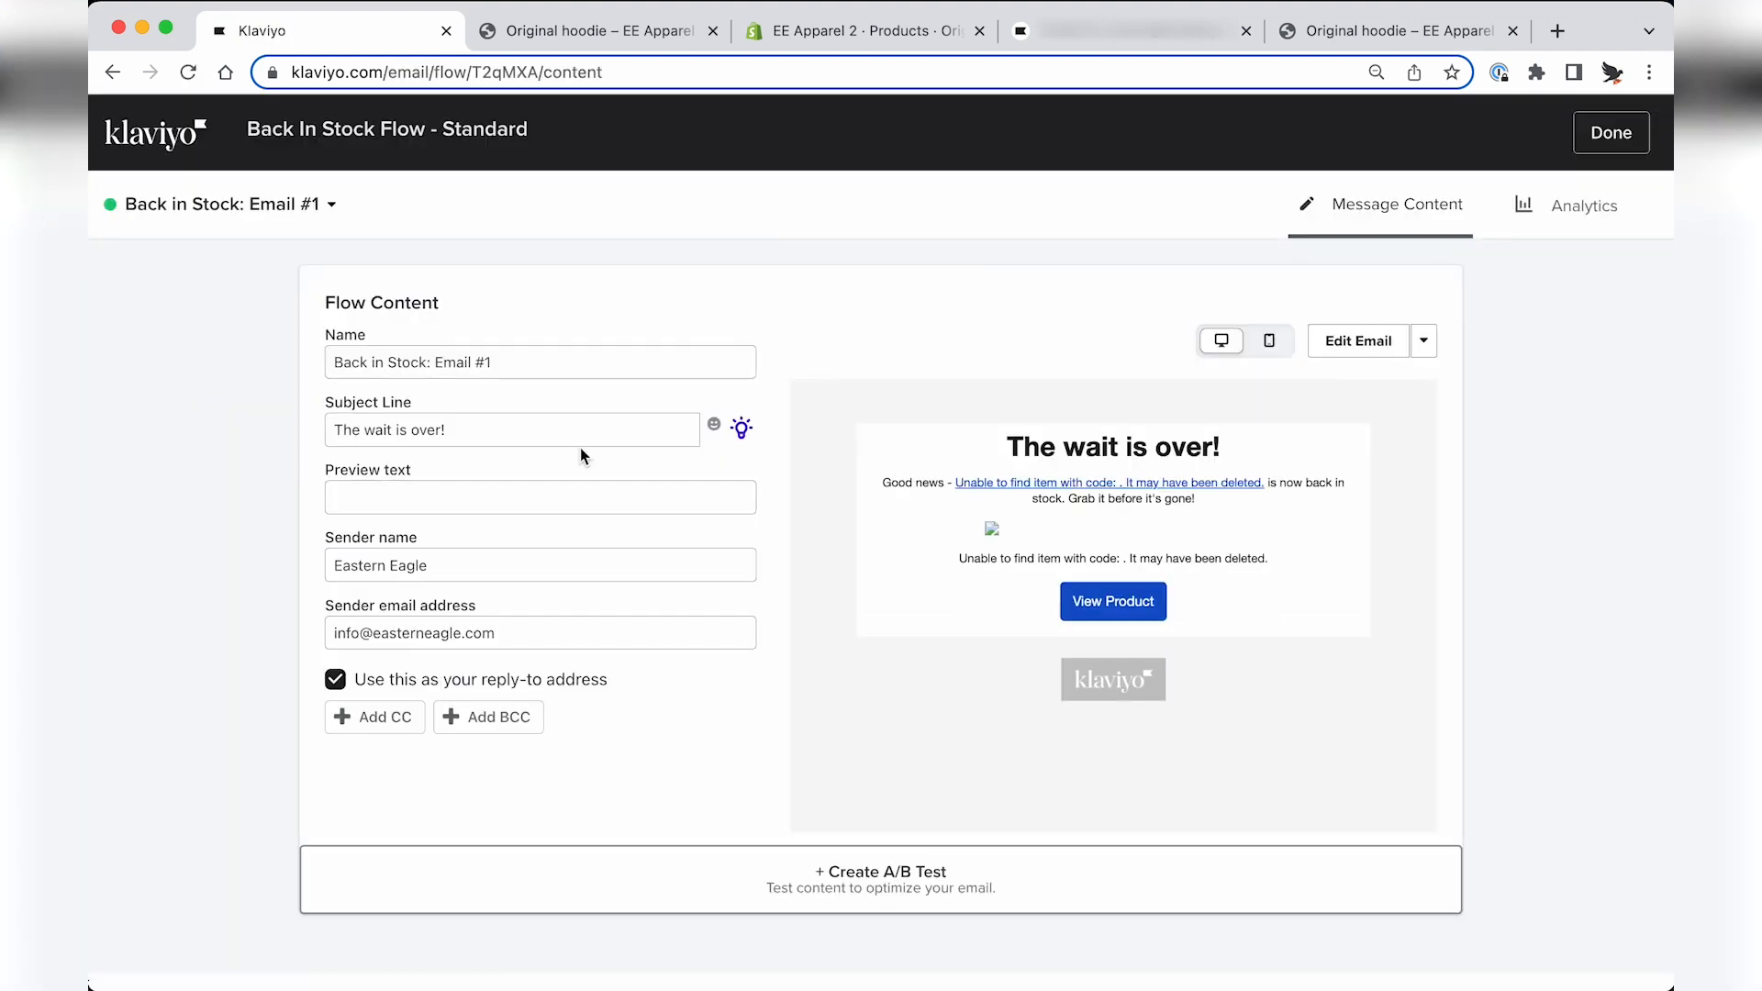
{"action": "left_click", "coordinate": [512, 422]}
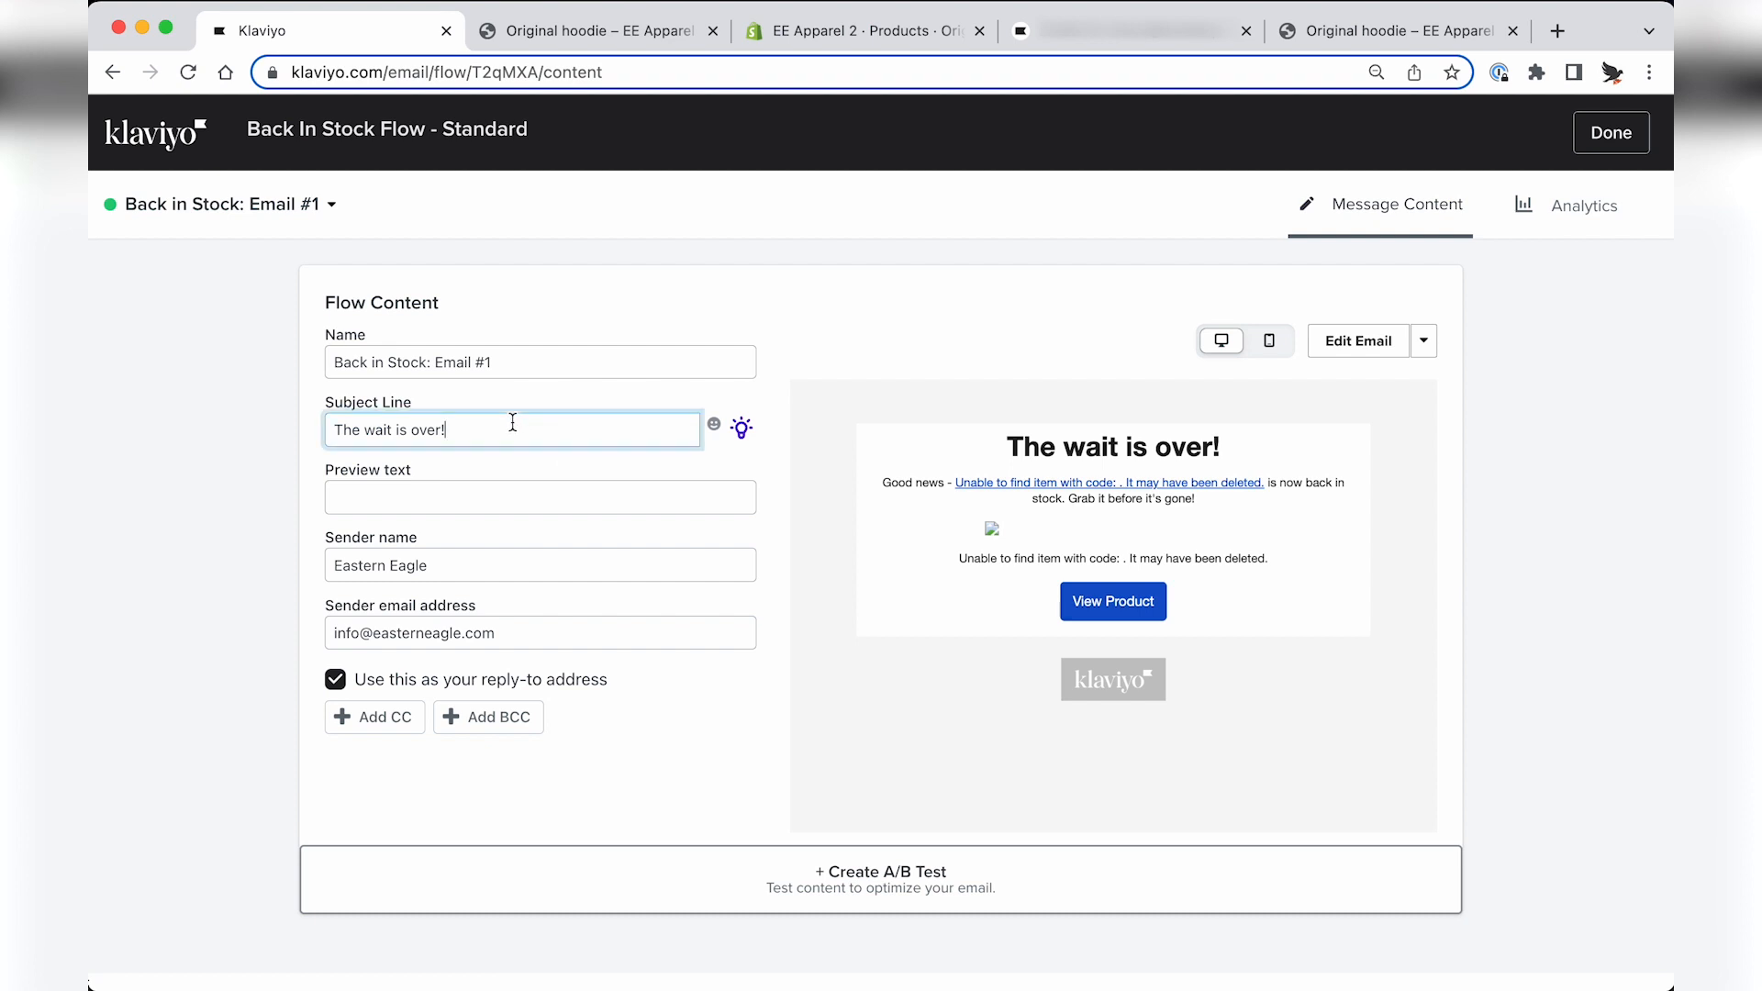
{"action": "left_click", "coordinate": [1333, 357]}
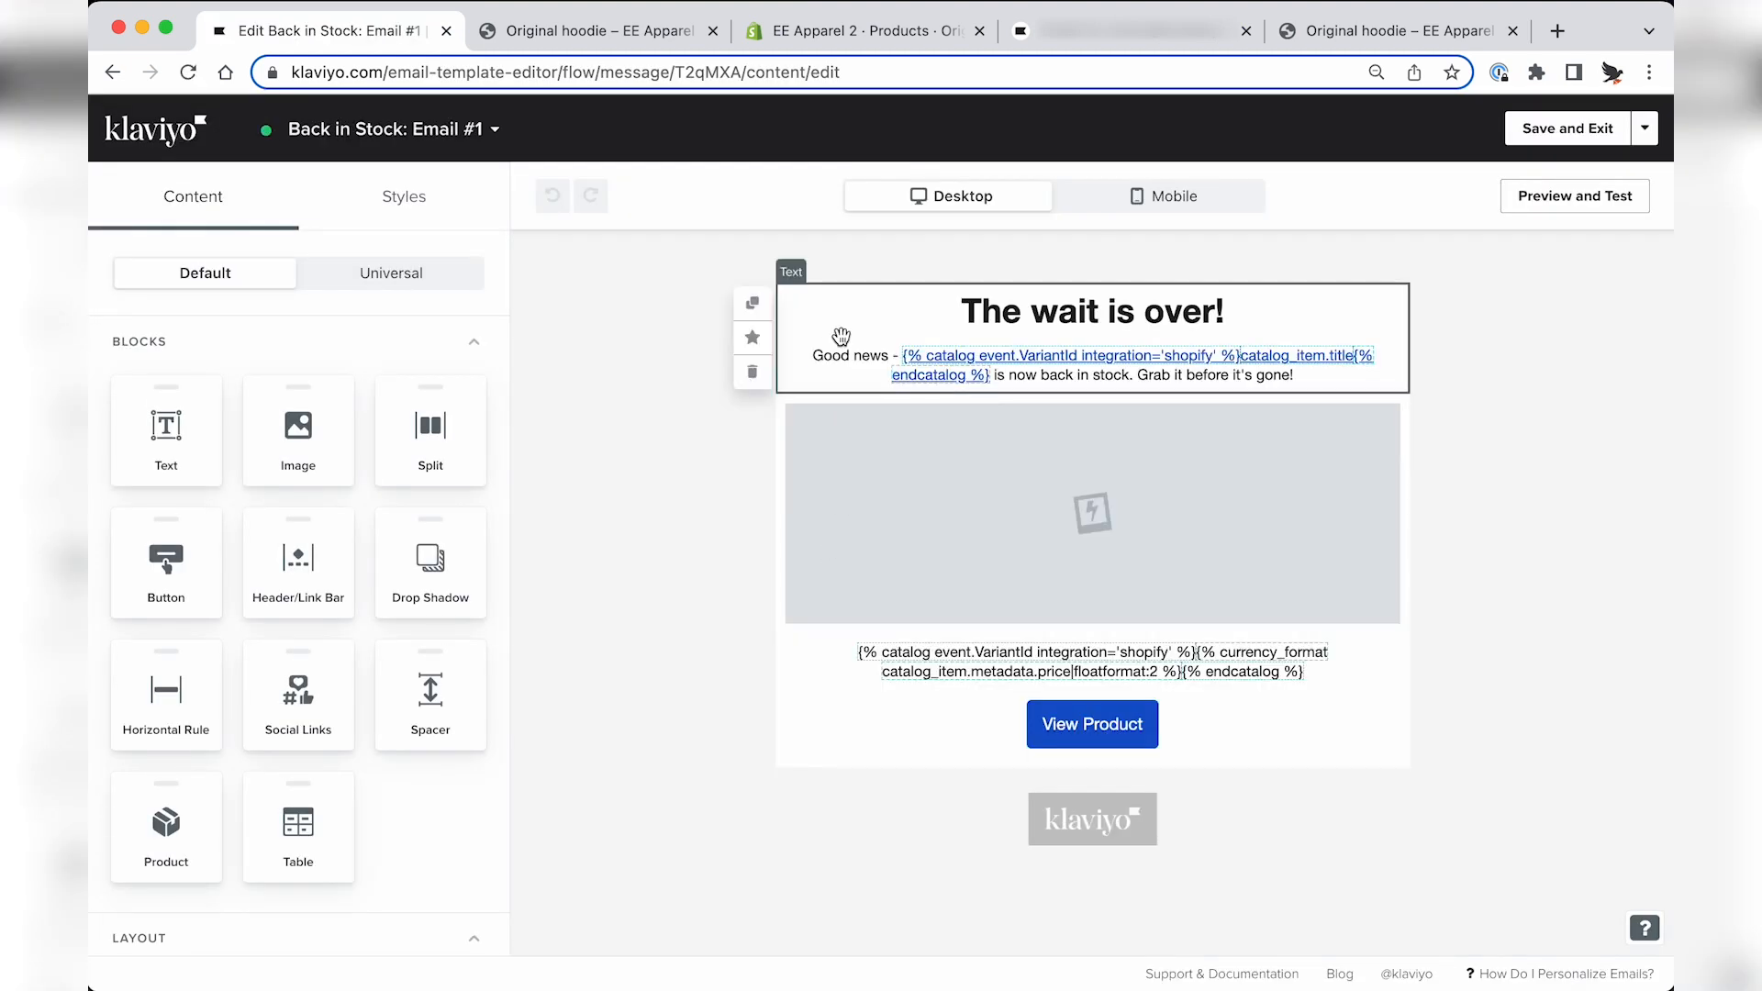
Insert the universal "Section | Header & Nav" above "The wait is over!" heading.
{"action": "left_click", "coordinate": [409, 275]}
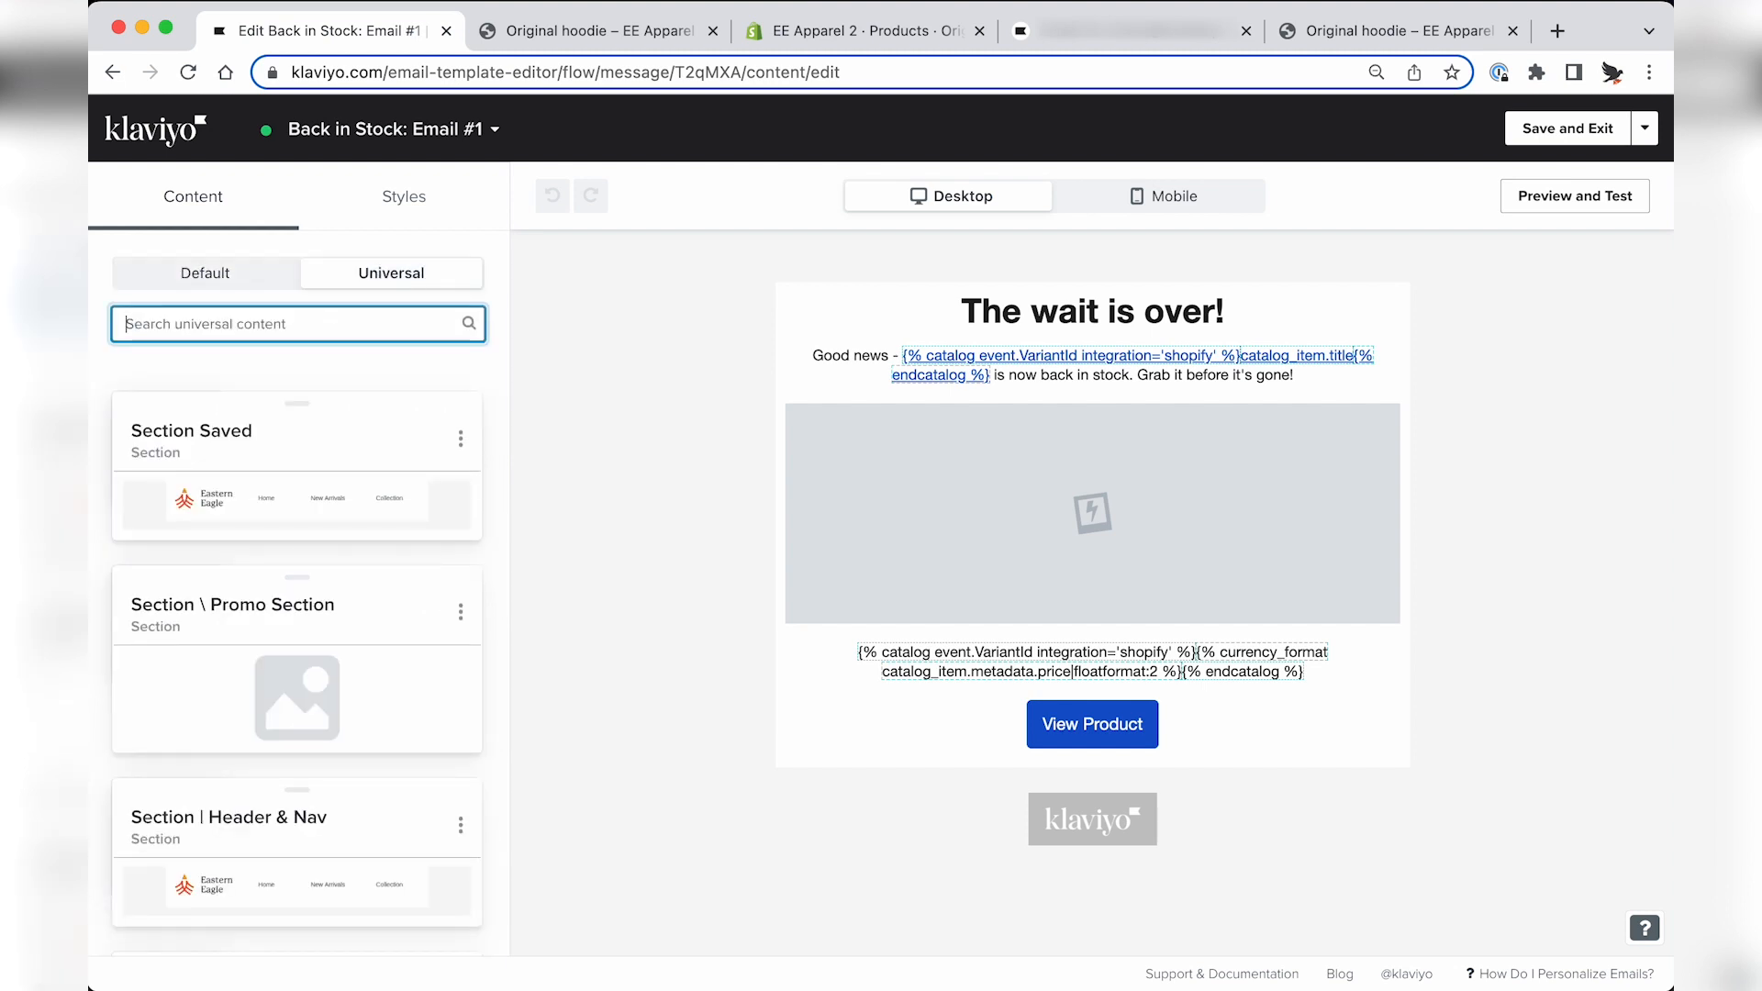
{"action": "scroll", "coordinate": [214, 376], "scroll_direction": "down", "scroll_amount": 3}
{"action": "left_click_drag", "start_coordinate": [236, 617], "coordinate": [972, 409]}
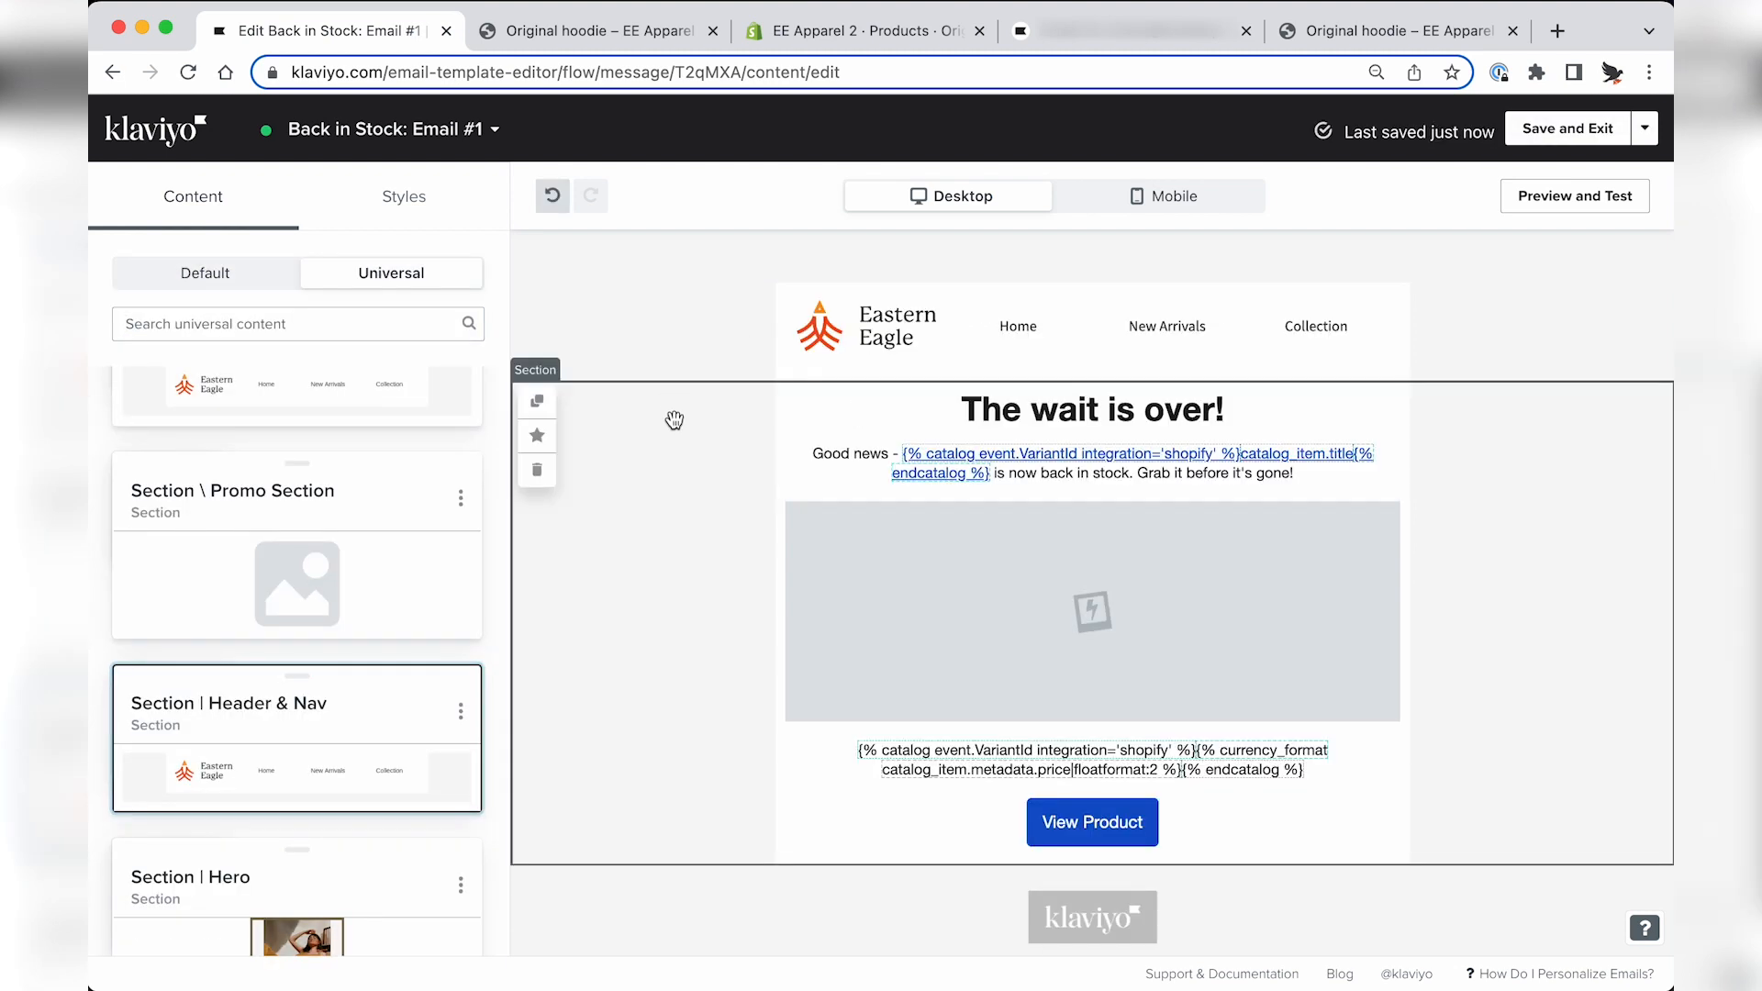
Search the universal content for "footer" and add "Section | Footer White" beneath the View Product button.
{"action": "scroll", "coordinate": [633, 613], "scroll_direction": "down", "scroll_amount": 1}
{"action": "scroll", "coordinate": [310, 779], "scroll_direction": "down", "scroll_amount": 20}
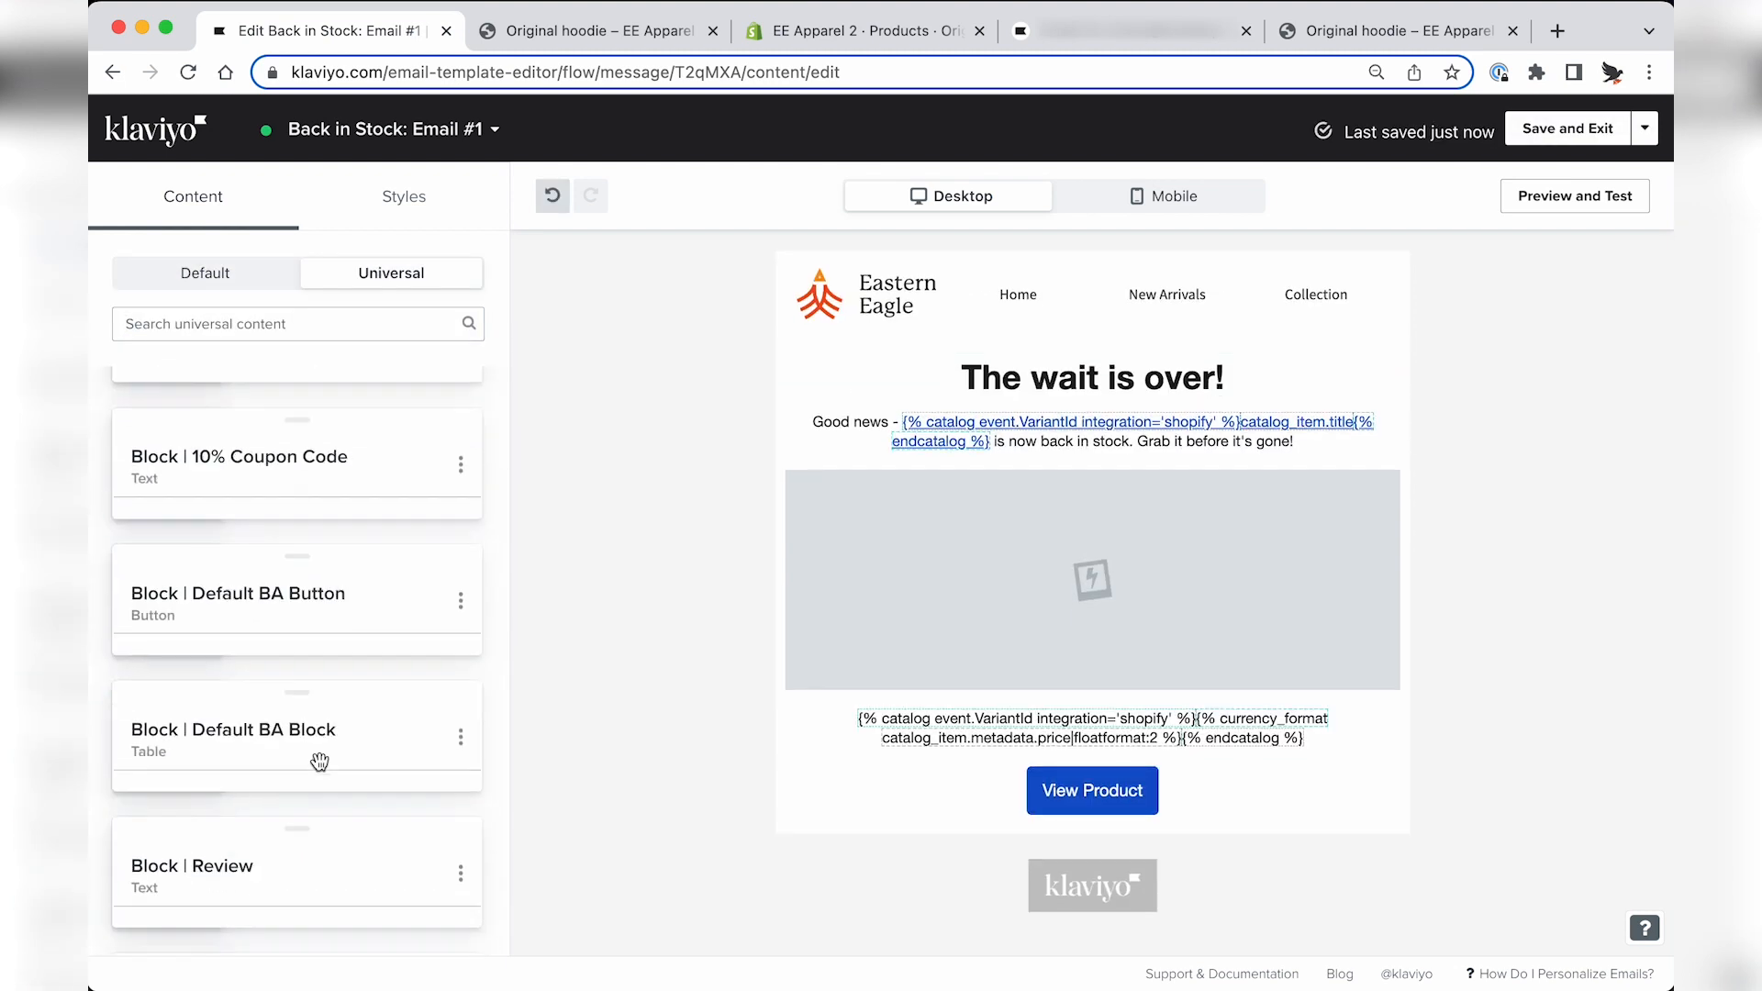
{"action": "scroll", "coordinate": [318, 761], "scroll_direction": "up", "scroll_amount": 20}
{"action": "left_click", "coordinate": [351, 323]}
{"action": "type", "text": "footer"}
{"action": "left_click_drag", "start_coordinate": [393, 464], "coordinate": [1117, 814]}
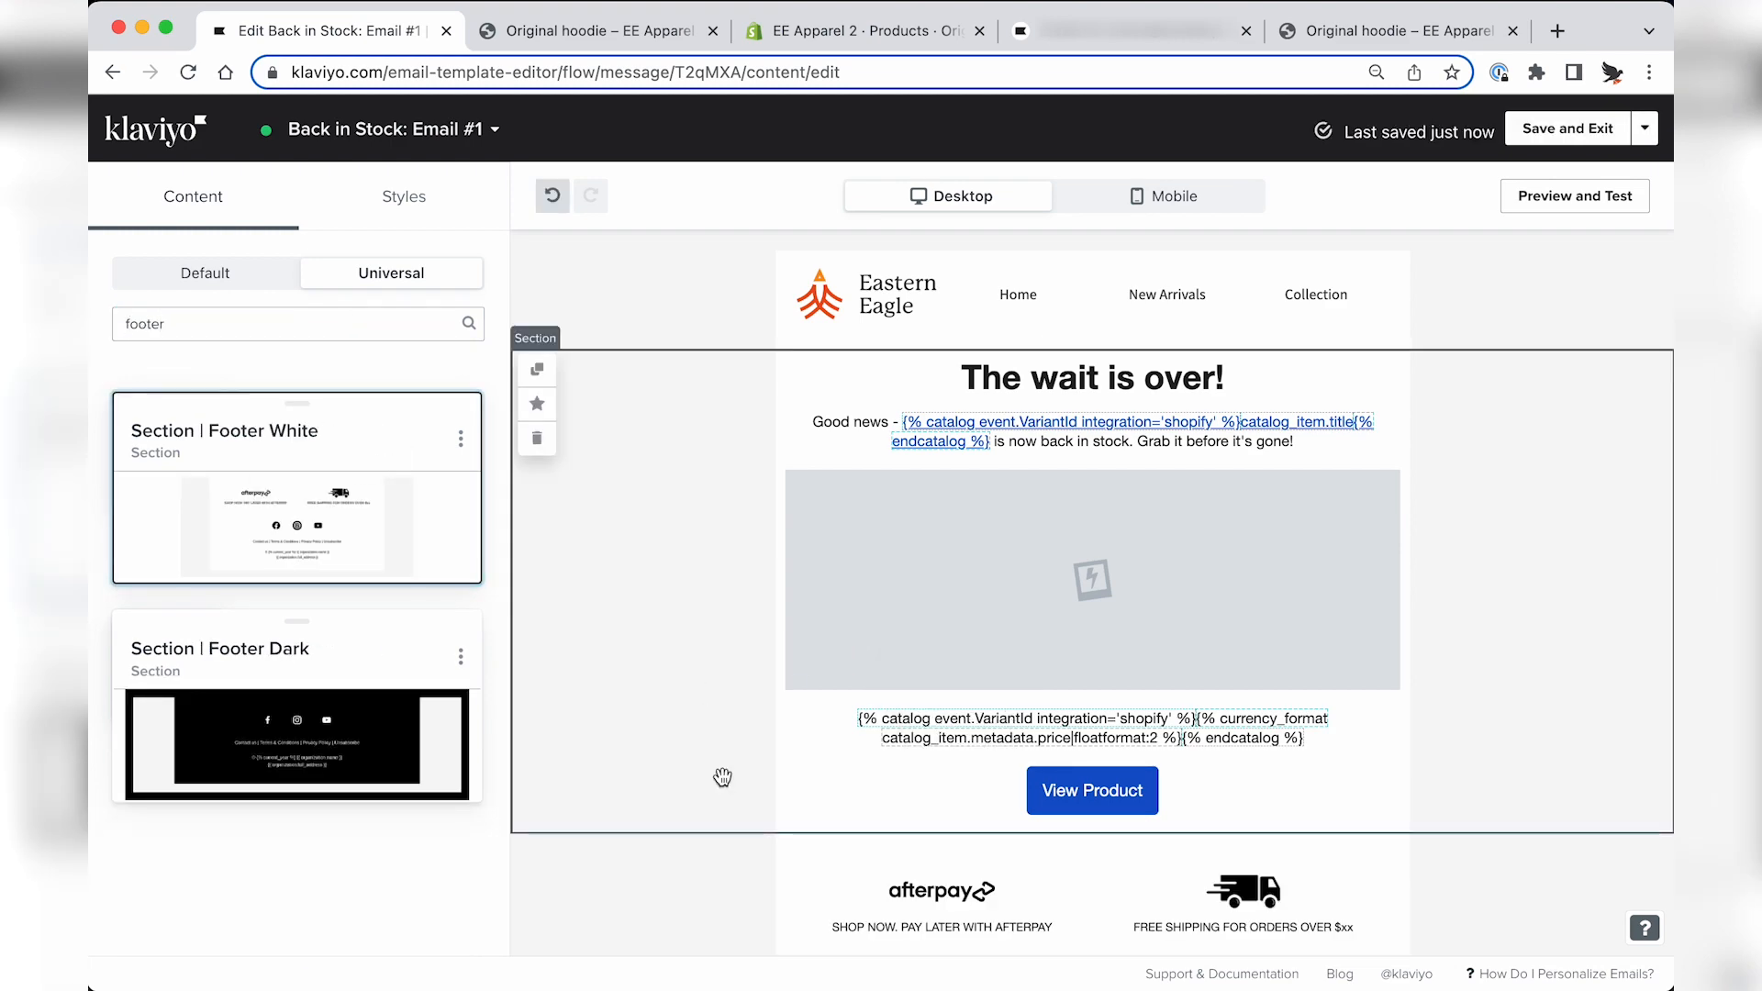
{"action": "scroll", "coordinate": [866, 521], "scroll_direction": "down", "scroll_amount": 1}
{"action": "scroll", "coordinate": [649, 377], "scroll_direction": "up", "scroll_amount": 1}
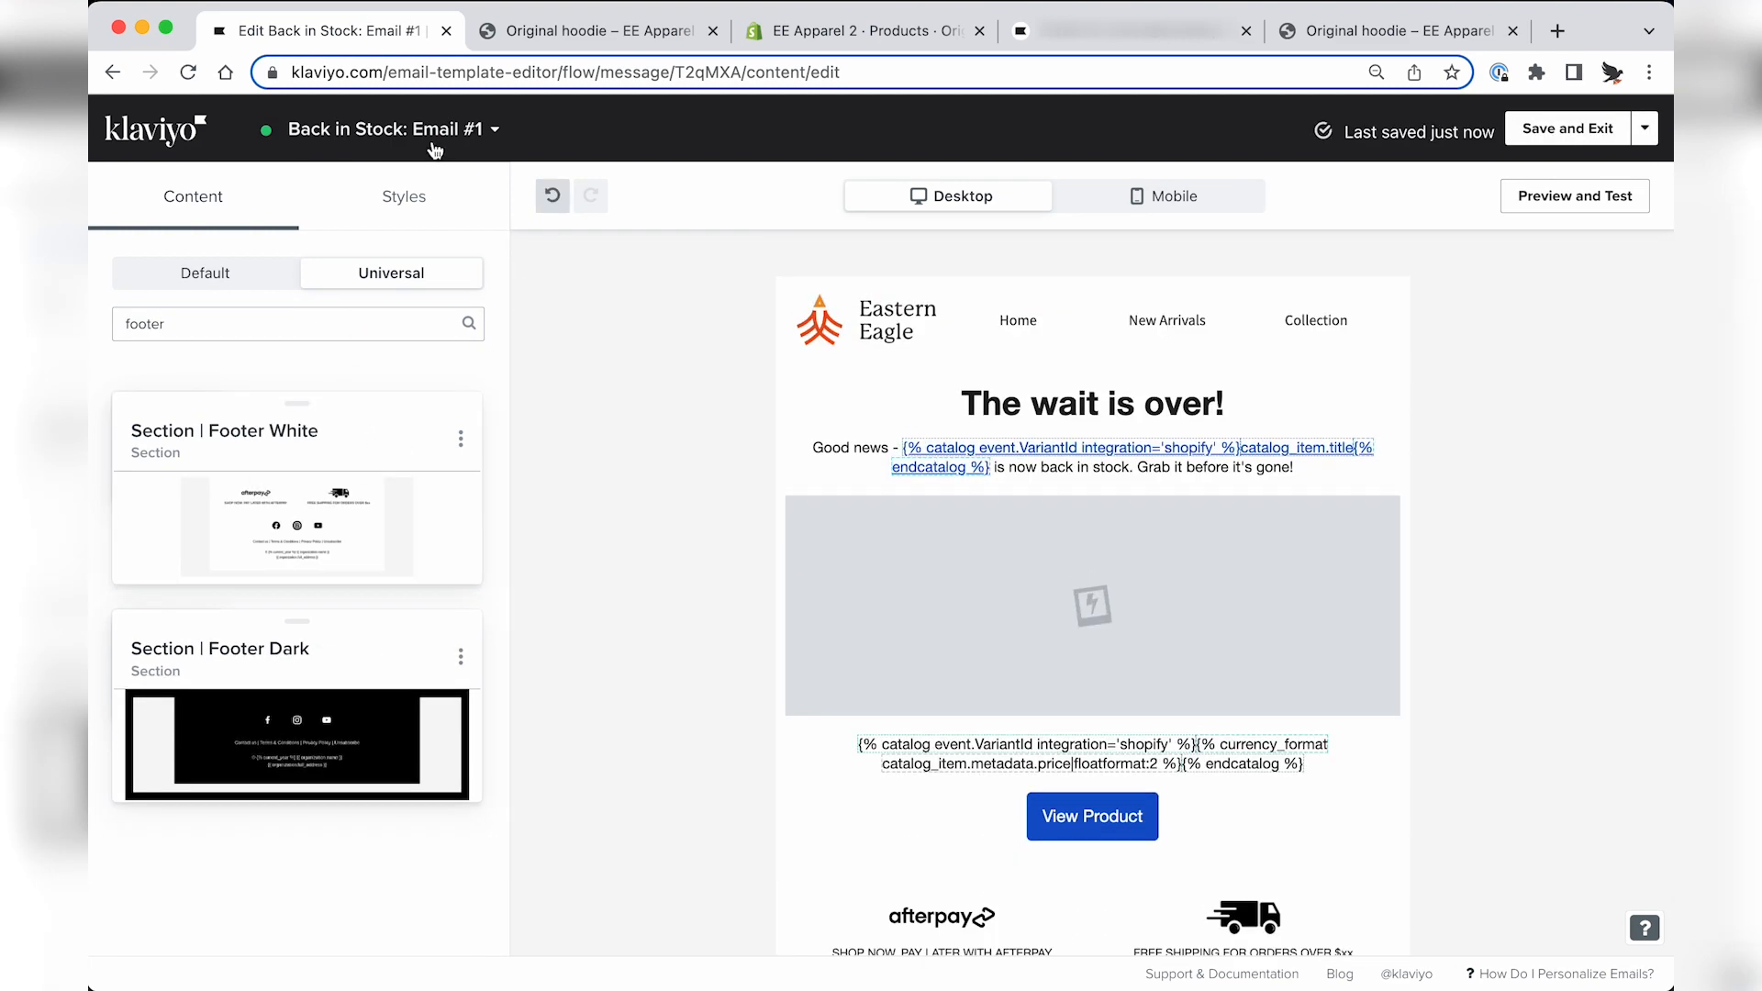
Open Back in Stock: Email #1 from 09 Back In Stock Flow, review its branded layout, and exit to that flow.
{"action": "left_click", "coordinate": [385, 128]}
{"action": "scroll", "coordinate": [401, 441], "scroll_direction": "down", "scroll_amount": 4}
{"action": "scroll", "coordinate": [401, 443], "scroll_direction": "up", "scroll_amount": 4}
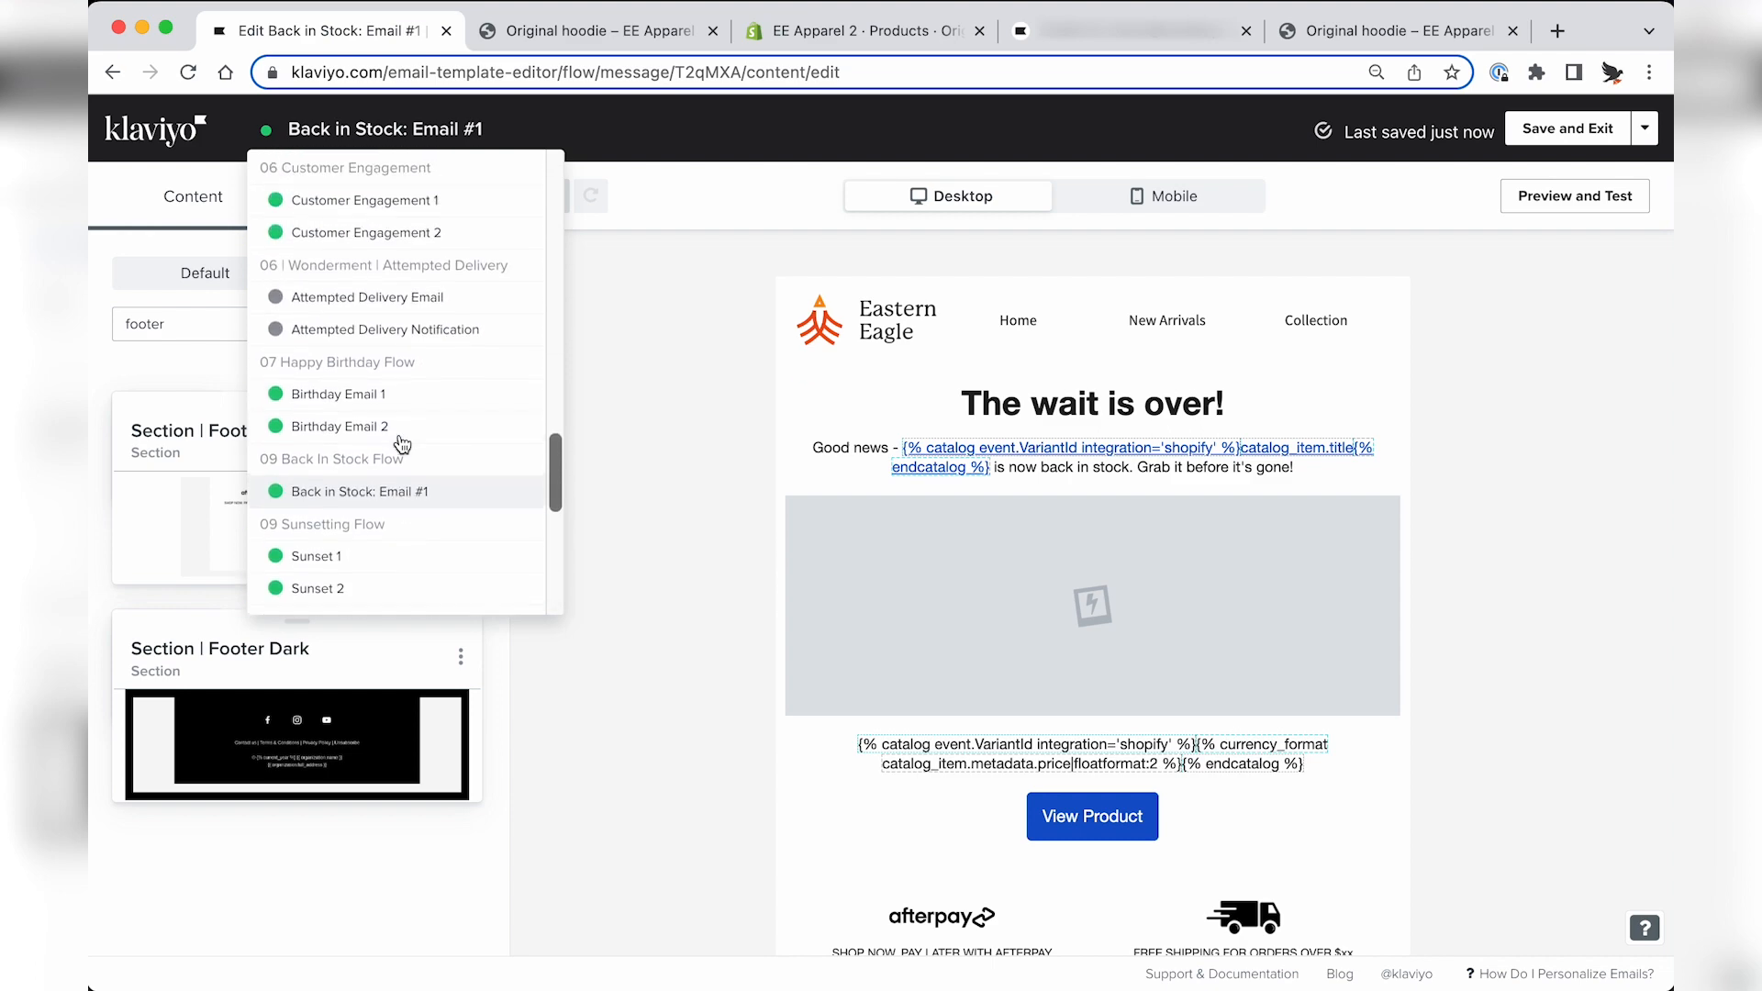
{"action": "left_click", "coordinate": [386, 496]}
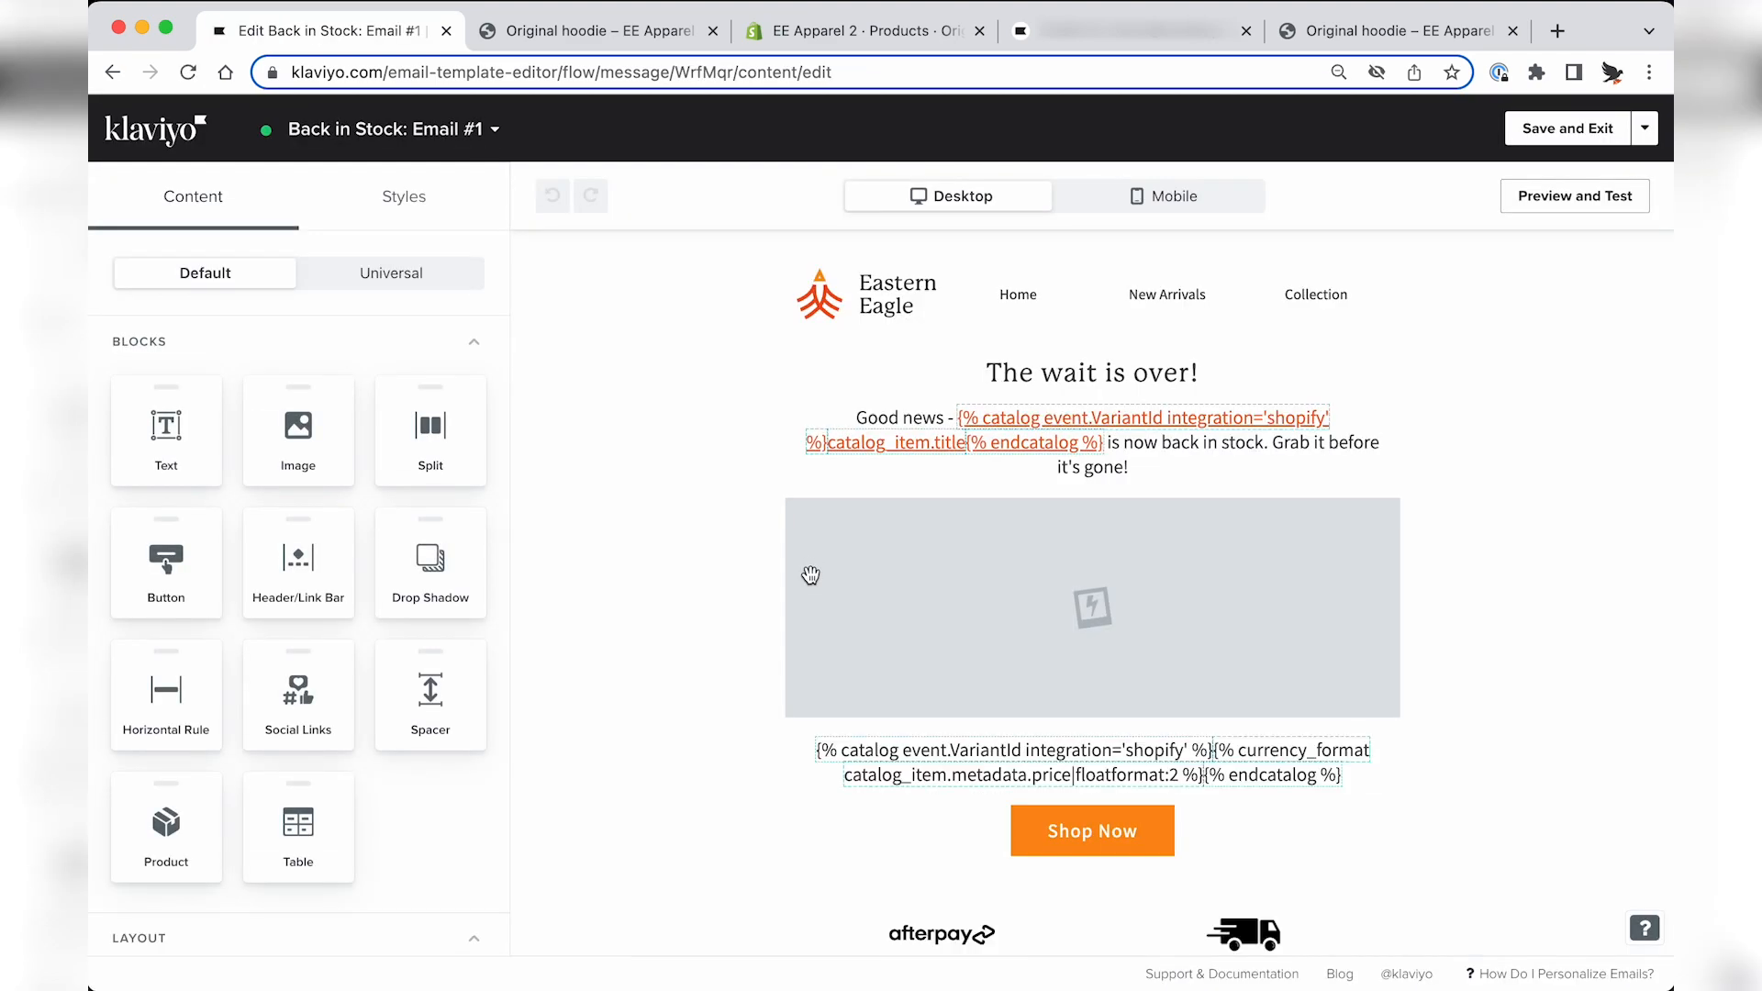
{"action": "scroll", "coordinate": [810, 575], "scroll_direction": "down", "scroll_amount": 4}
{"action": "scroll", "coordinate": [810, 575], "scroll_direction": "up", "scroll_amount": 4}
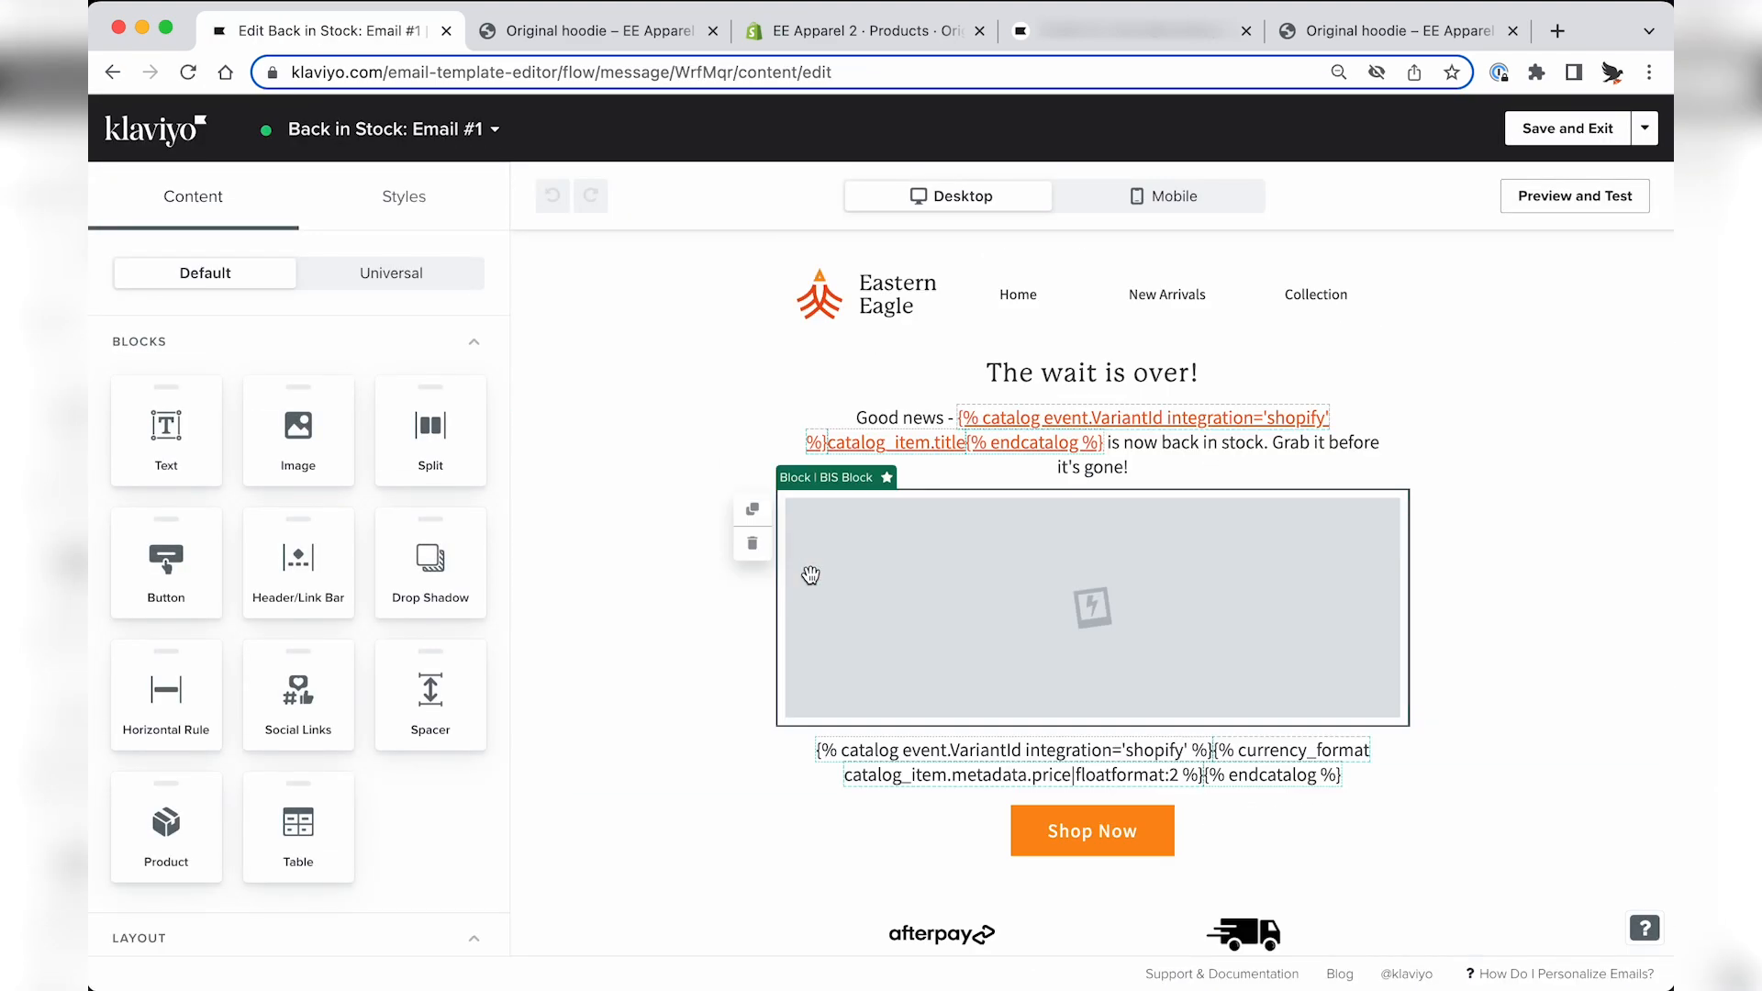
{"action": "left_click", "coordinate": [1562, 204]}
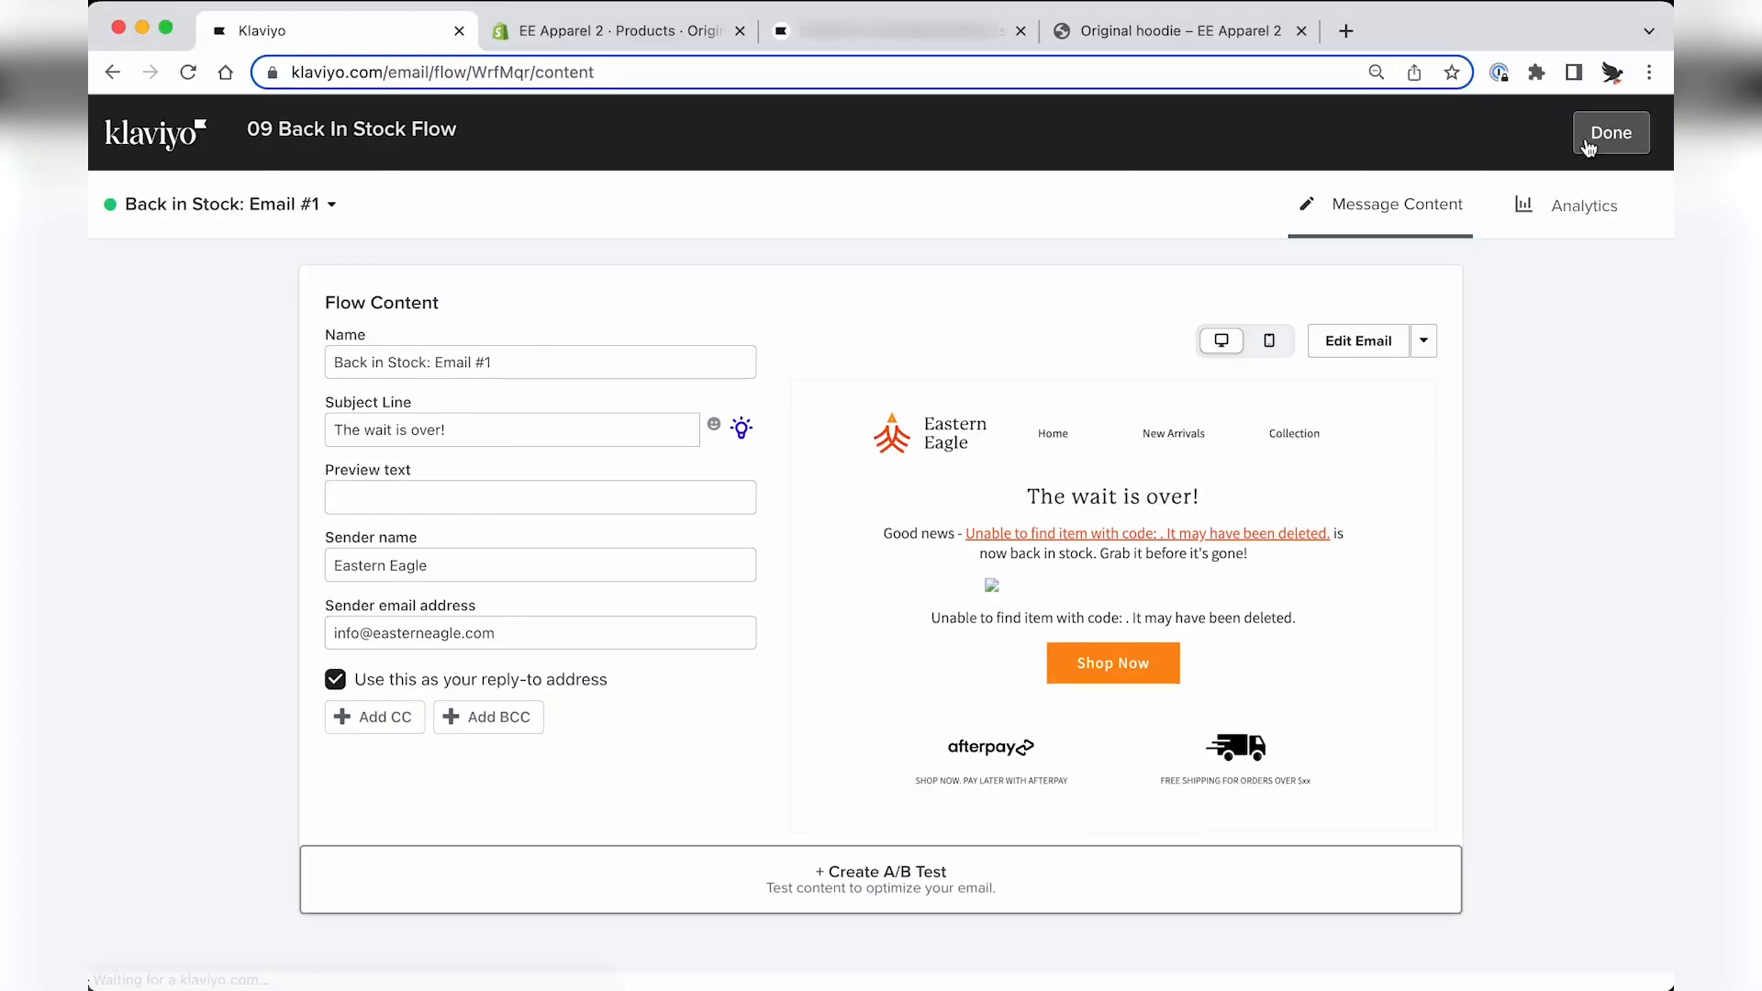
{"action": "left_click", "coordinate": [1608, 133]}
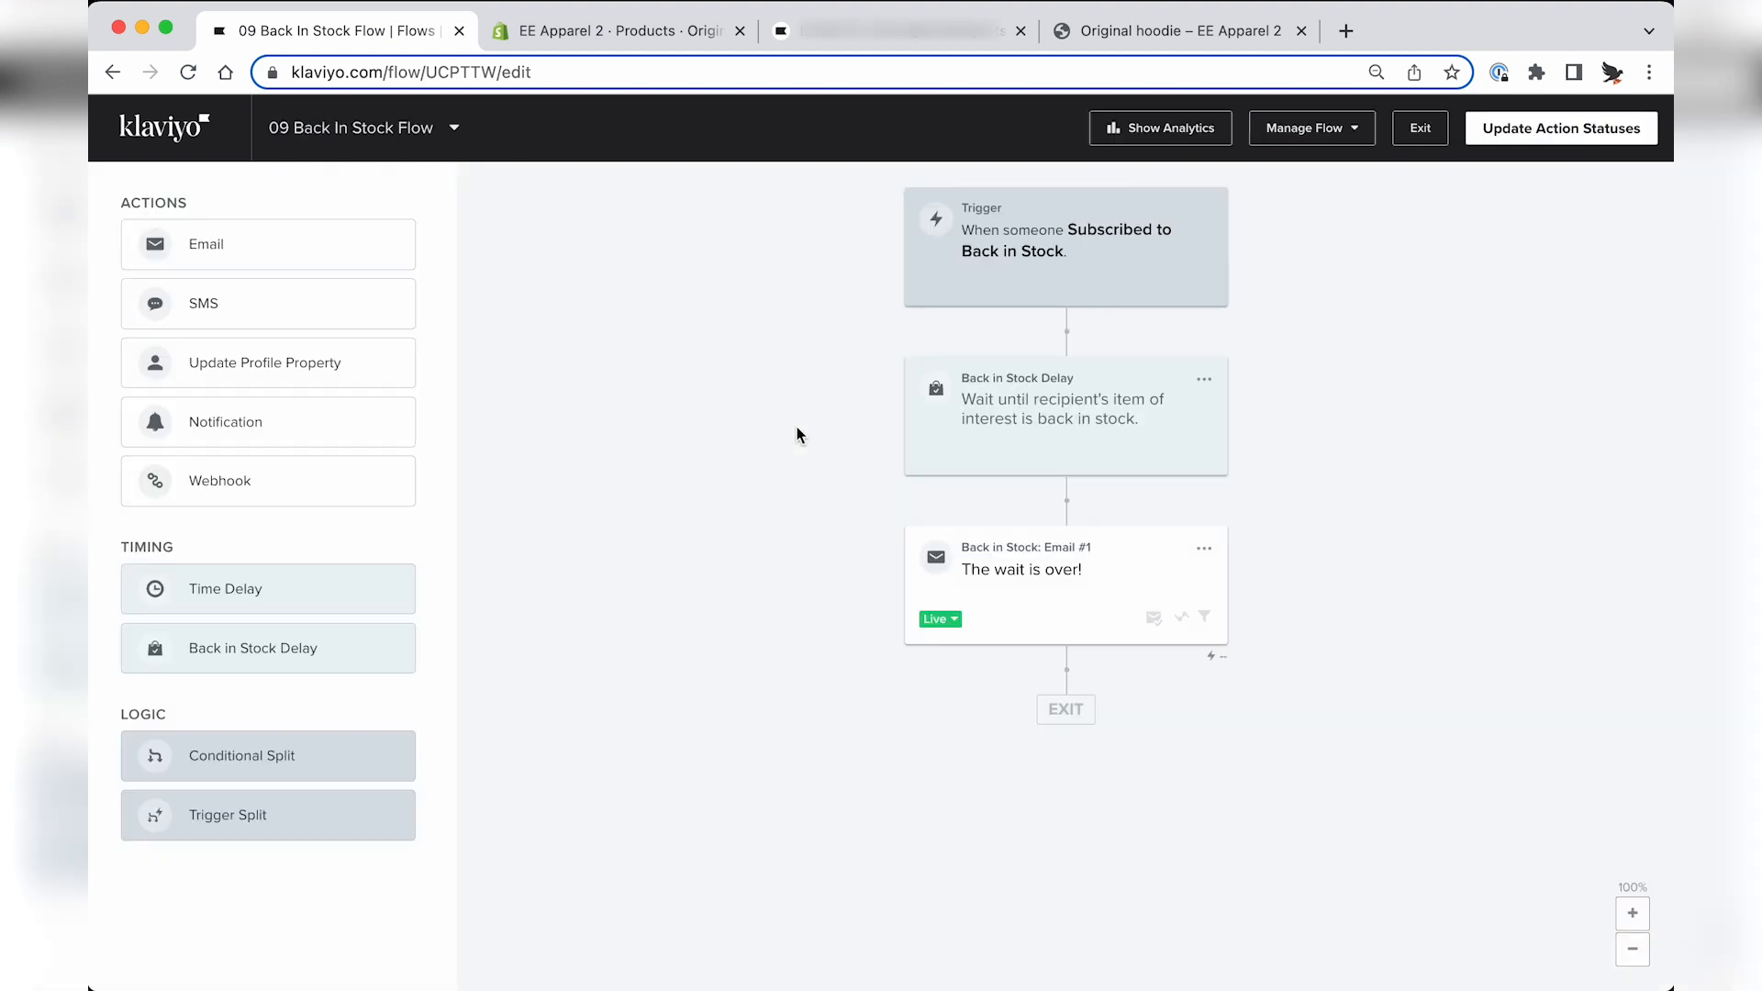
Leave the flow and open the account's email settings at the Back in Stock Settings section.
{"action": "left_click", "coordinate": [156, 133]}
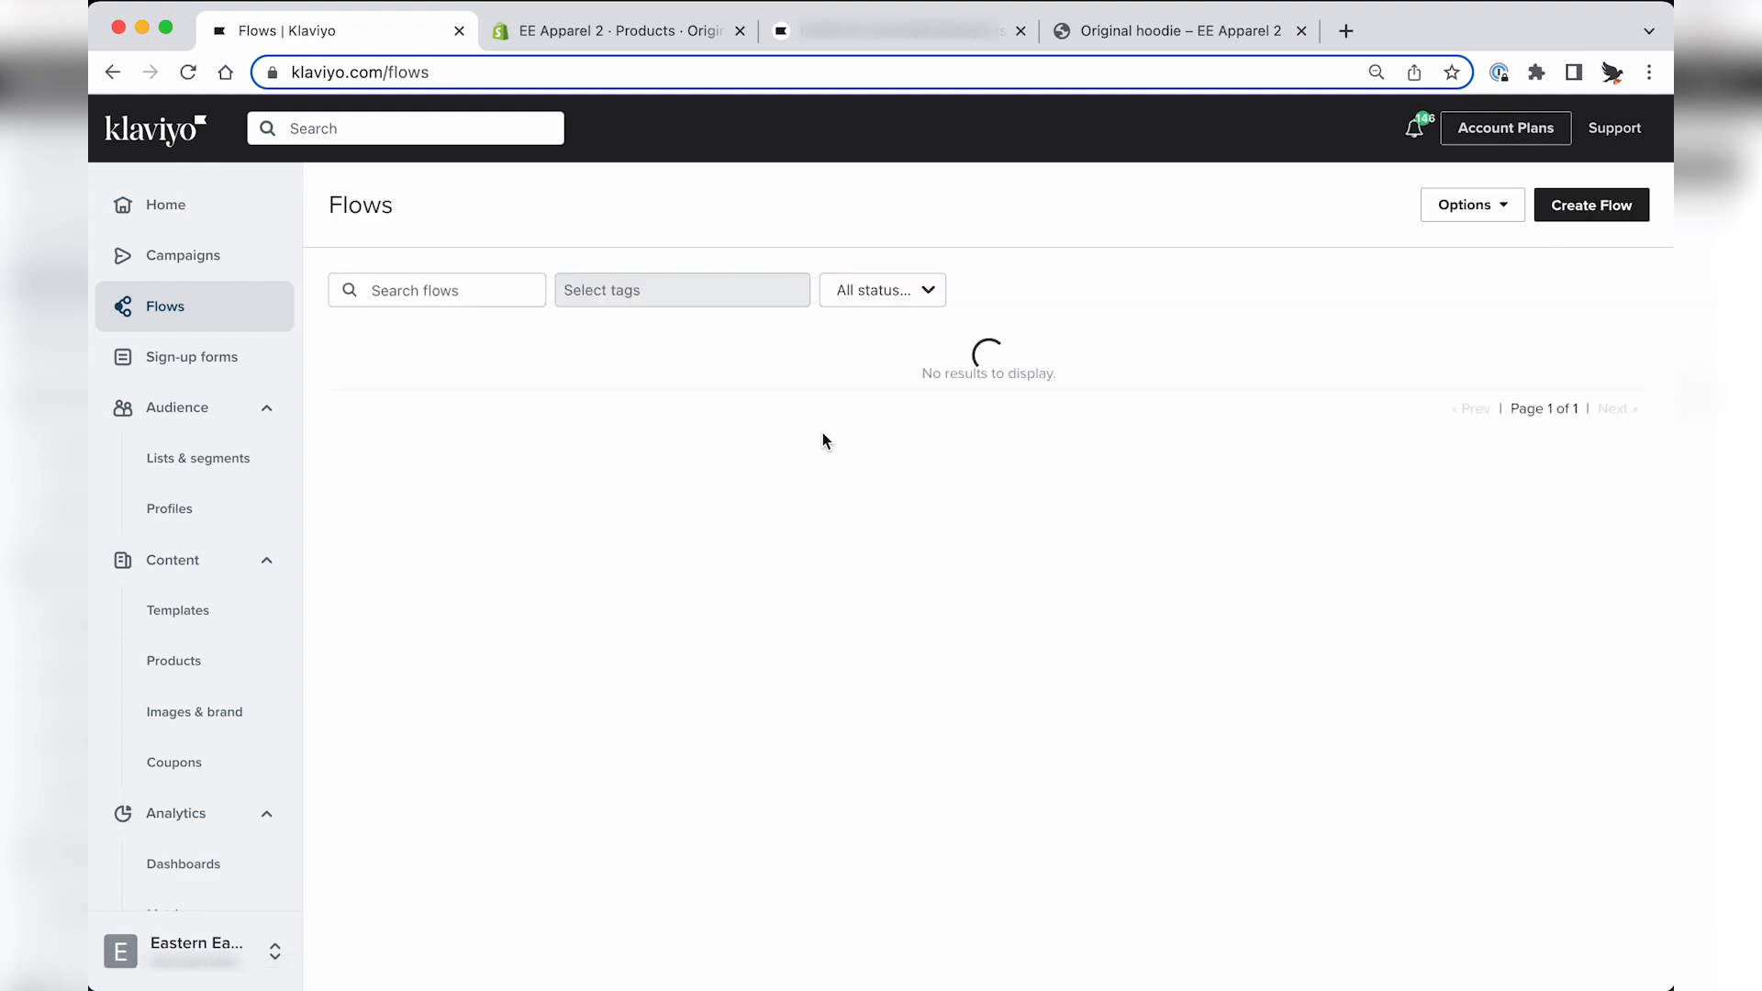
{"action": "left_click", "coordinate": [271, 945]}
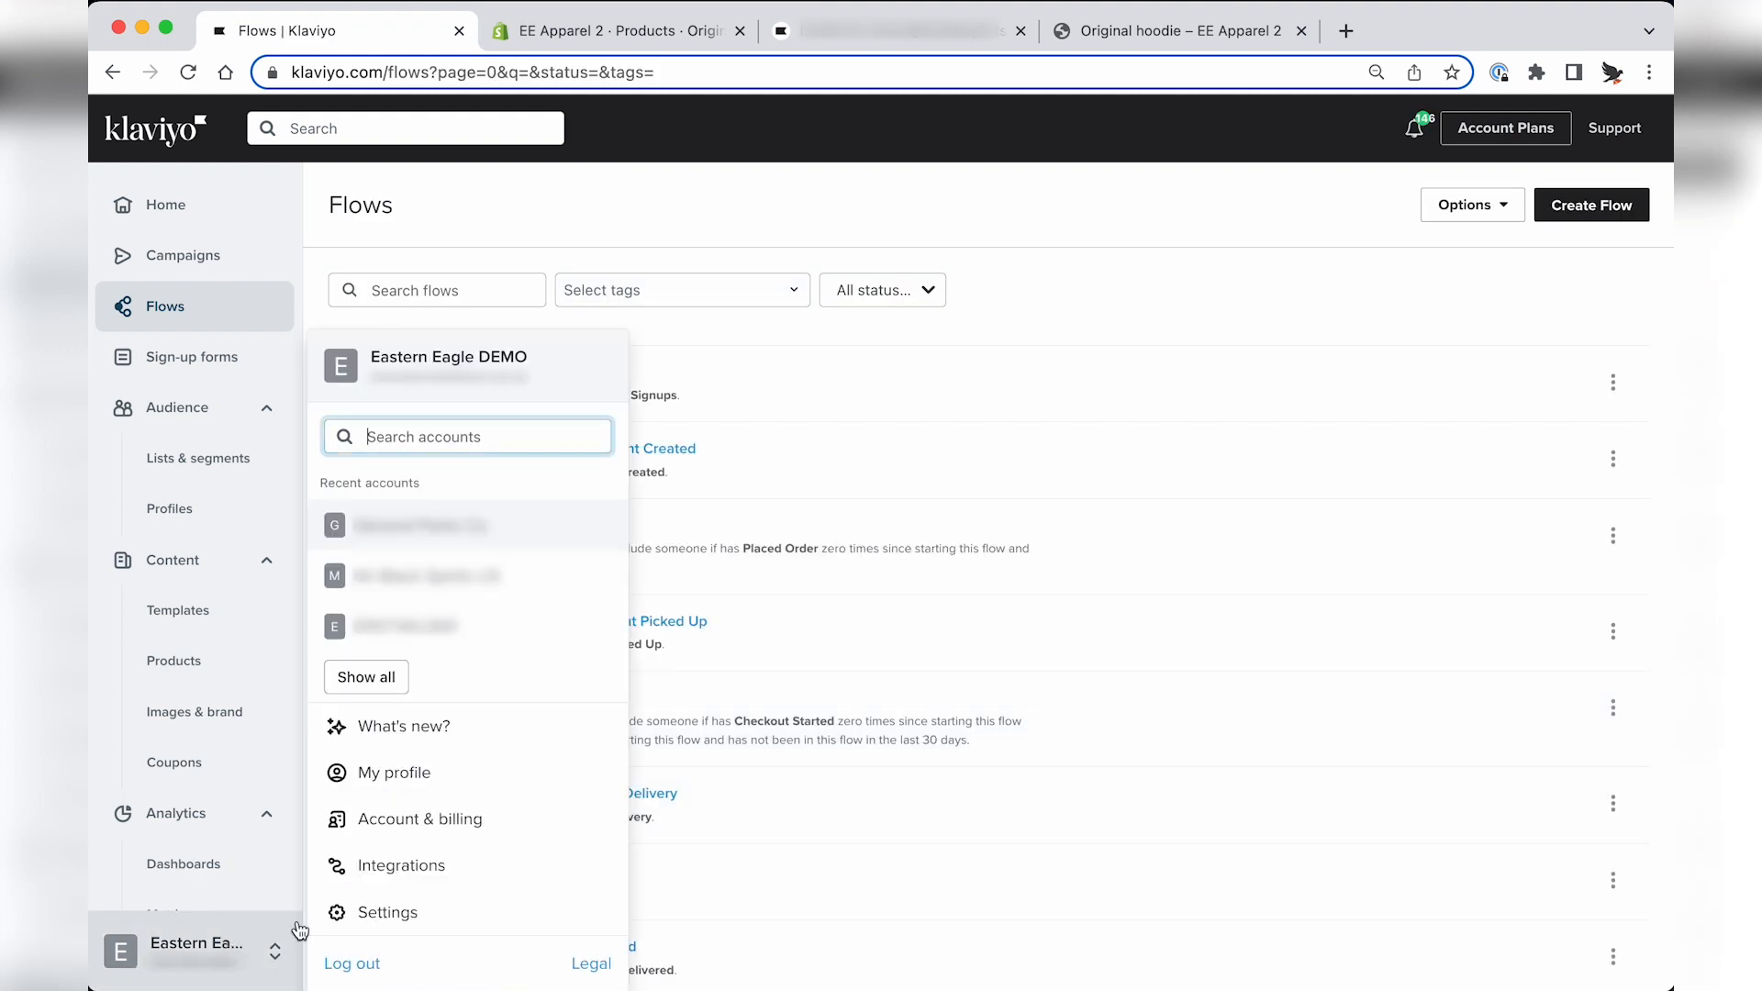
{"action": "left_click", "coordinate": [390, 912]}
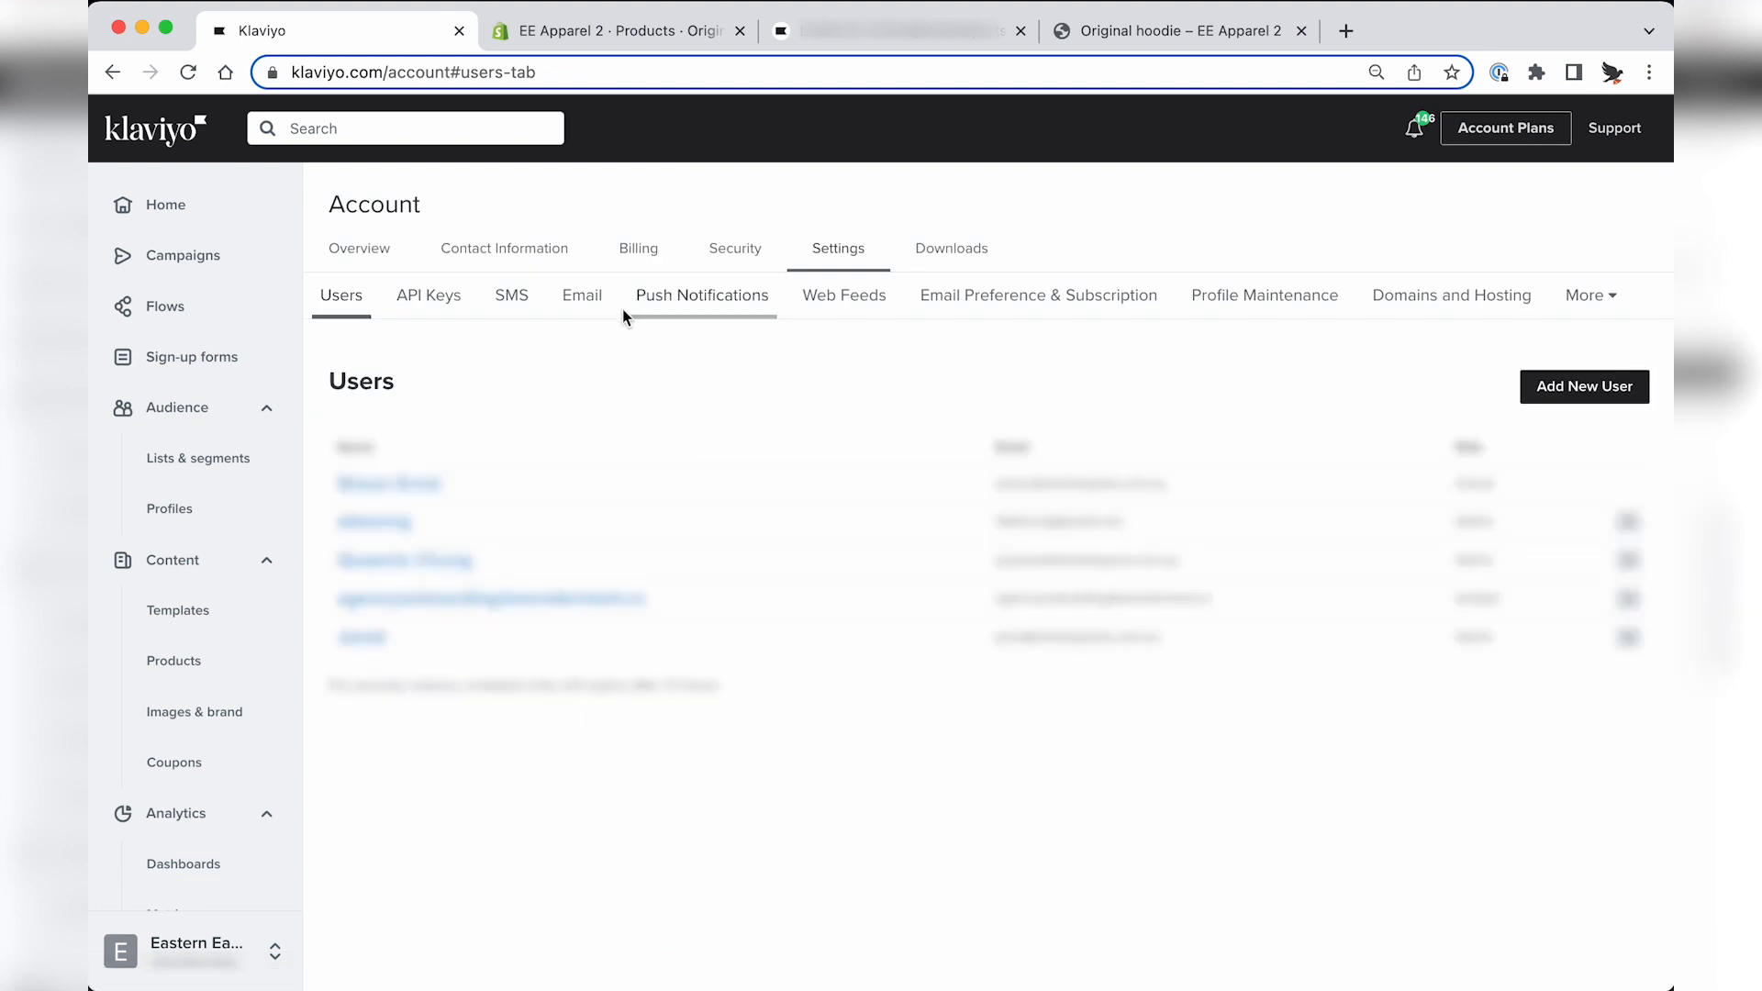
{"action": "left_click", "coordinate": [588, 298]}
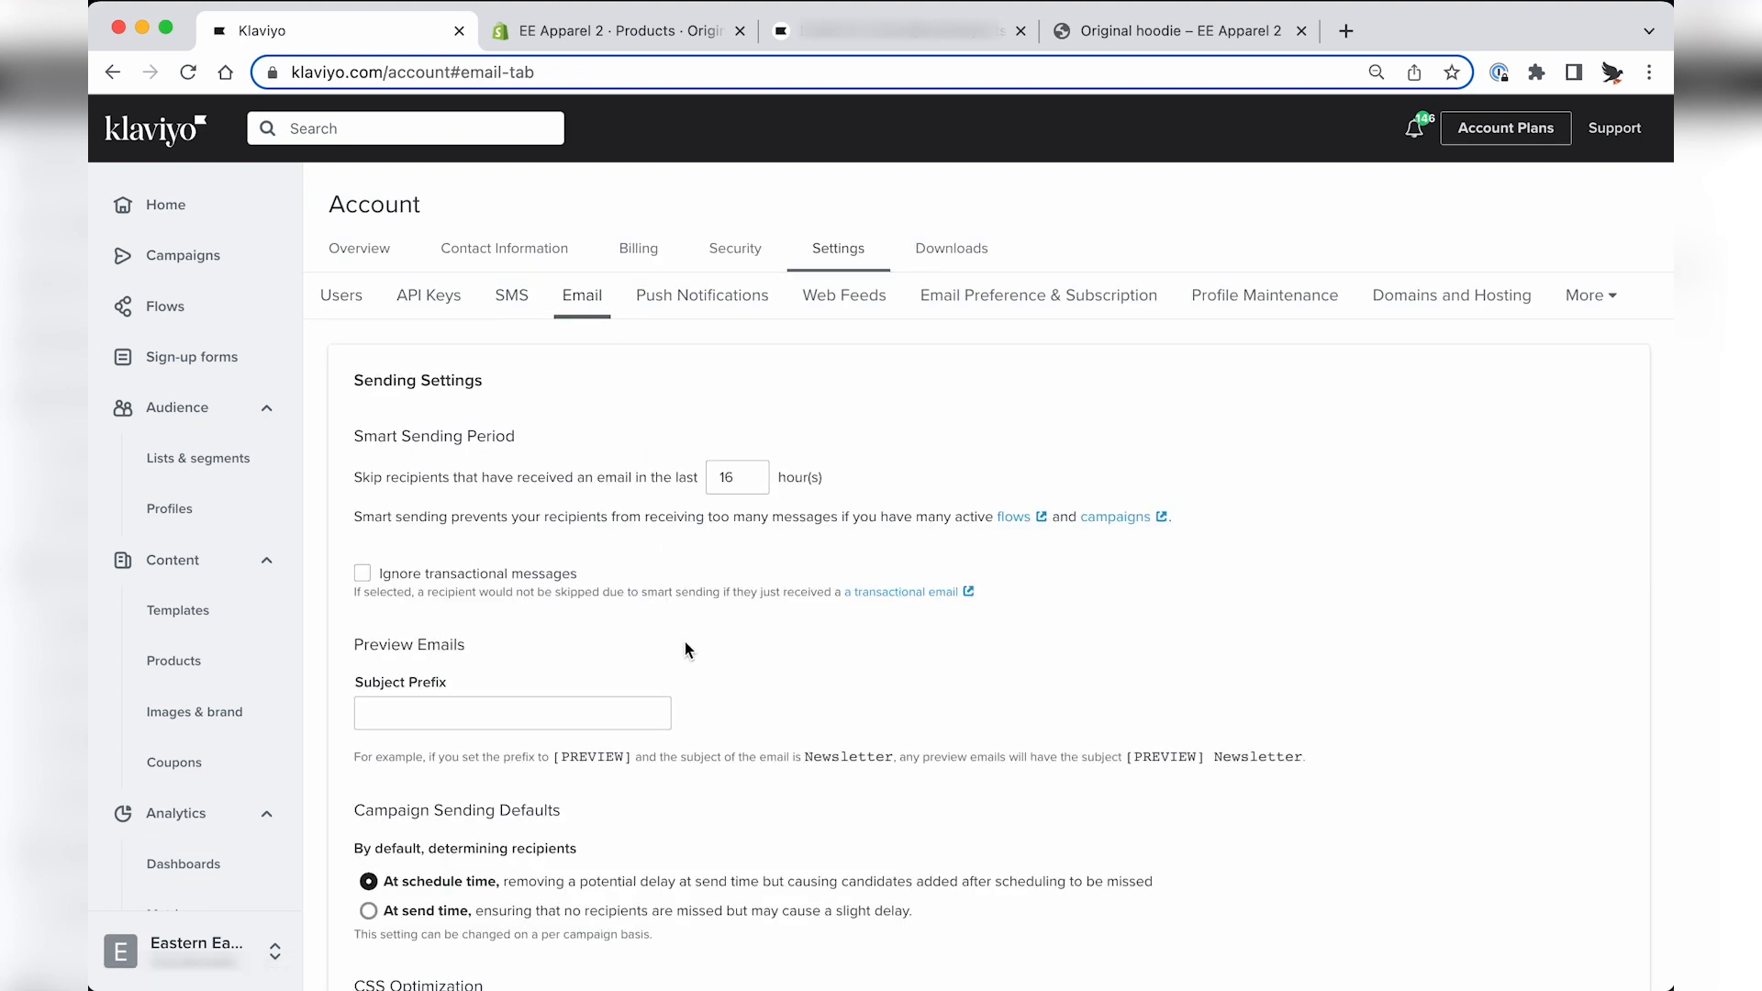
{"action": "scroll", "coordinate": [685, 642], "scroll_direction": "down", "scroll_amount": 5}
{"action": "scroll", "coordinate": [687, 648], "scroll_direction": "down", "scroll_amount": 10}
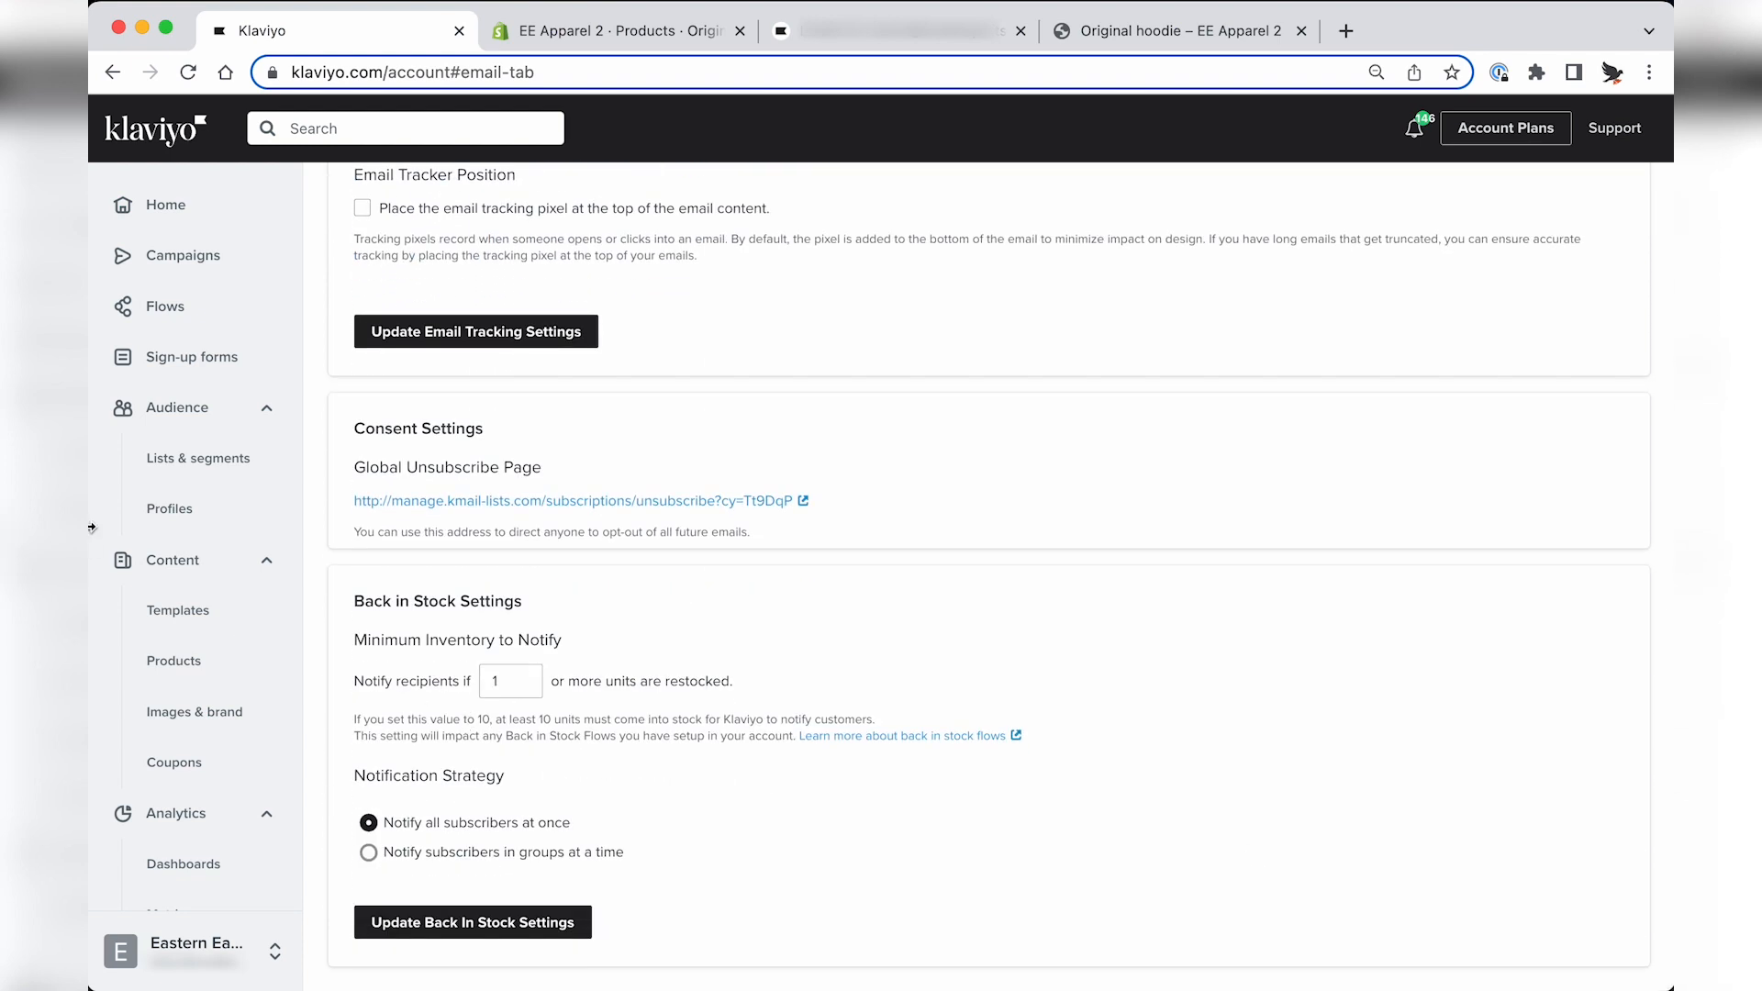
{"action": "left_click_drag", "start_coordinate": [354, 601], "coordinate": [468, 601]}
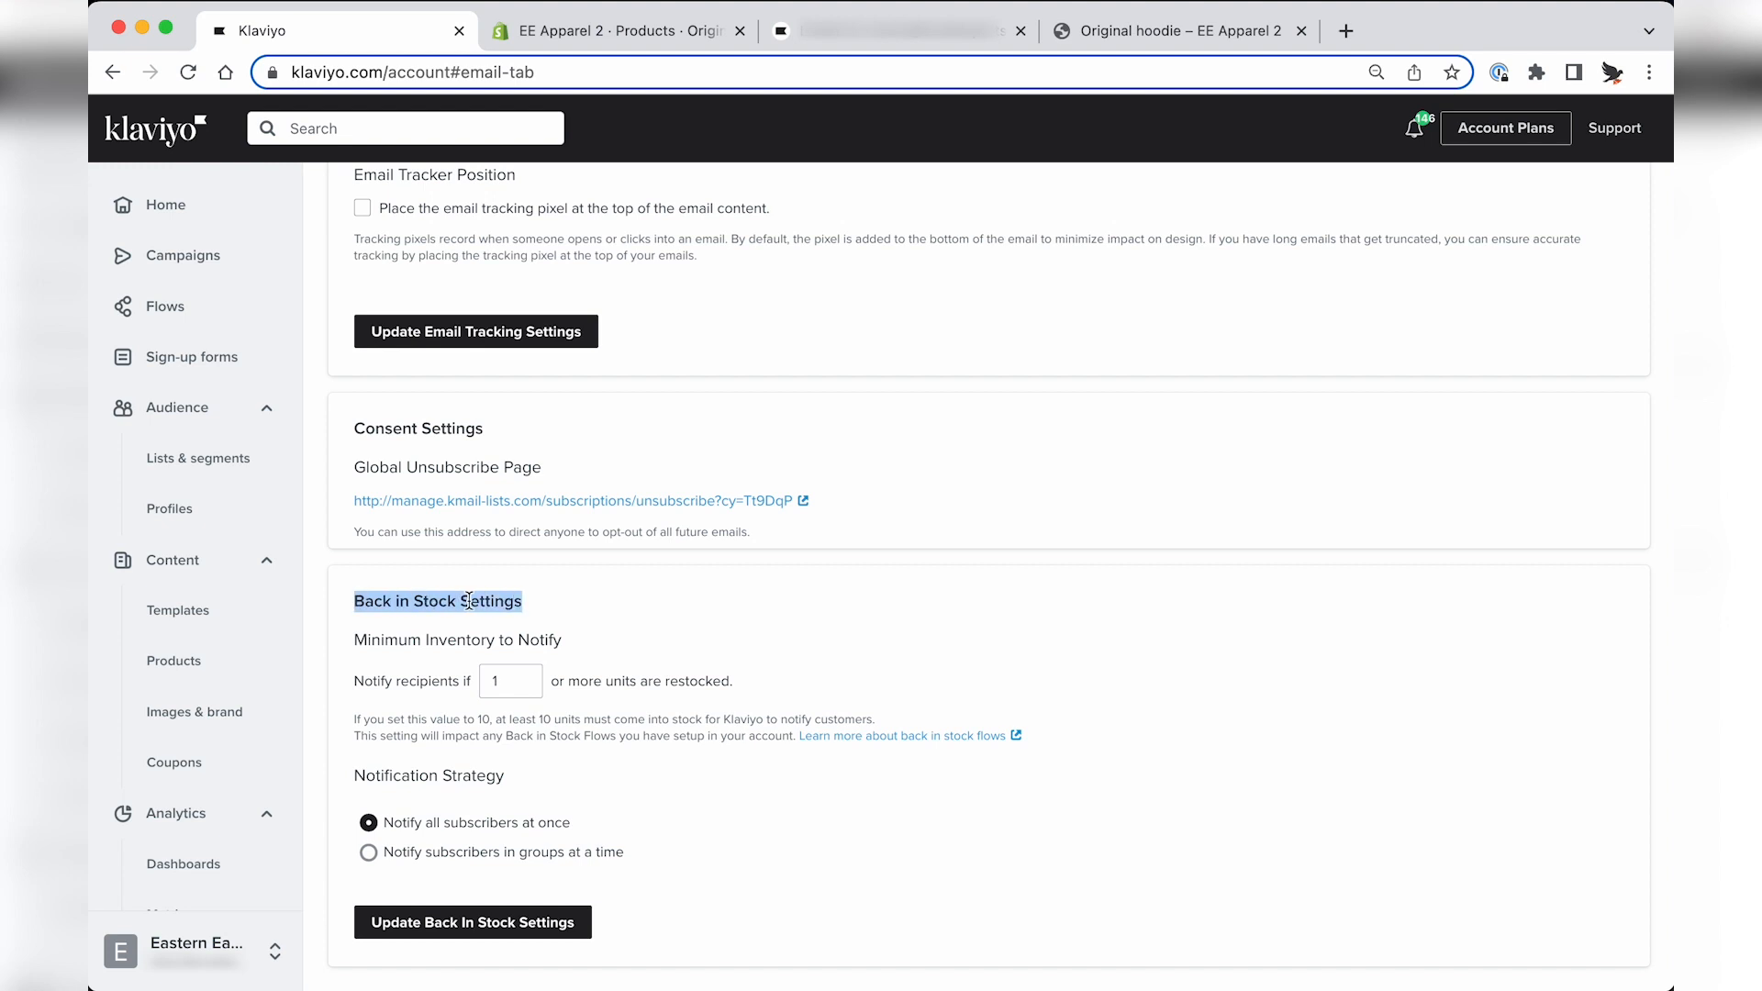
{"action": "left_click", "coordinate": [468, 601]}
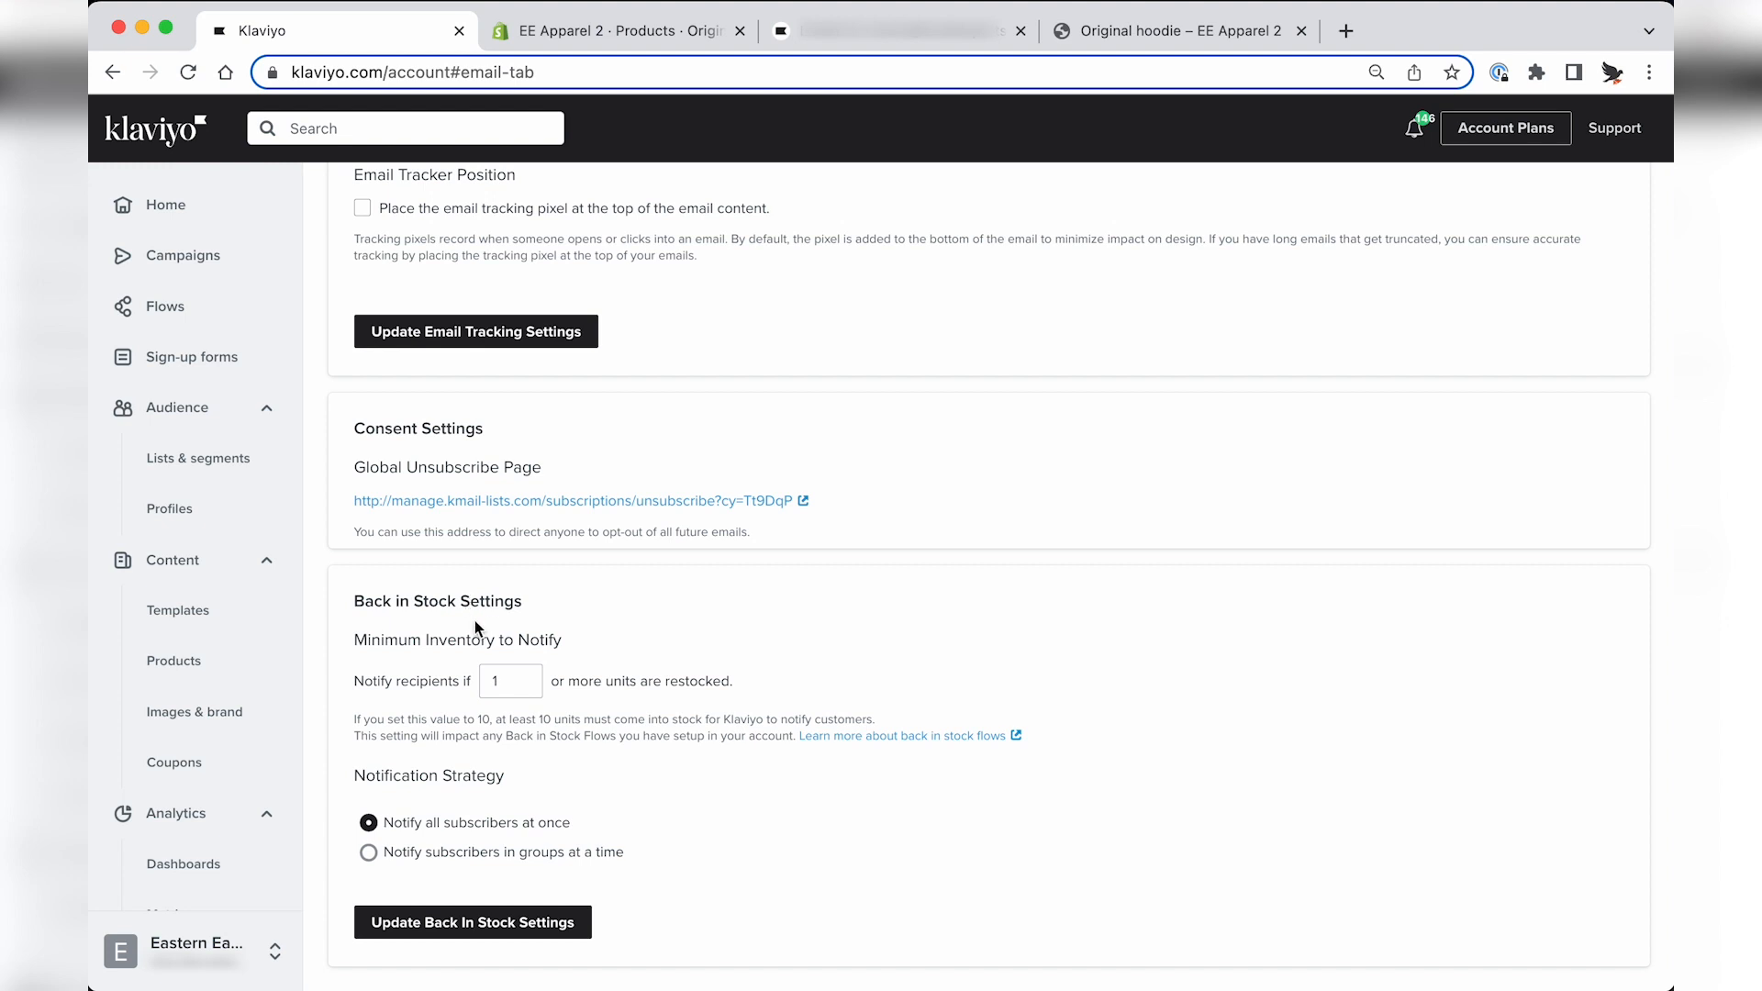
Try a minimum inventory to notify of 5 restocked units and put it back to 1.
{"action": "double_click", "coordinate": [503, 680]}
{"action": "type", "text": "5"}
{"action": "key", "text": "BackSpace"}
{"action": "type", "text": "1"}
{"action": "left_click", "coordinate": [646, 731]}
Set the back-in-stock notification strategy to groups of 5 subscribers at a time every 1 hour, and update the settings.
{"action": "scroll", "coordinate": [445, 865], "scroll_direction": "down", "scroll_amount": 2}
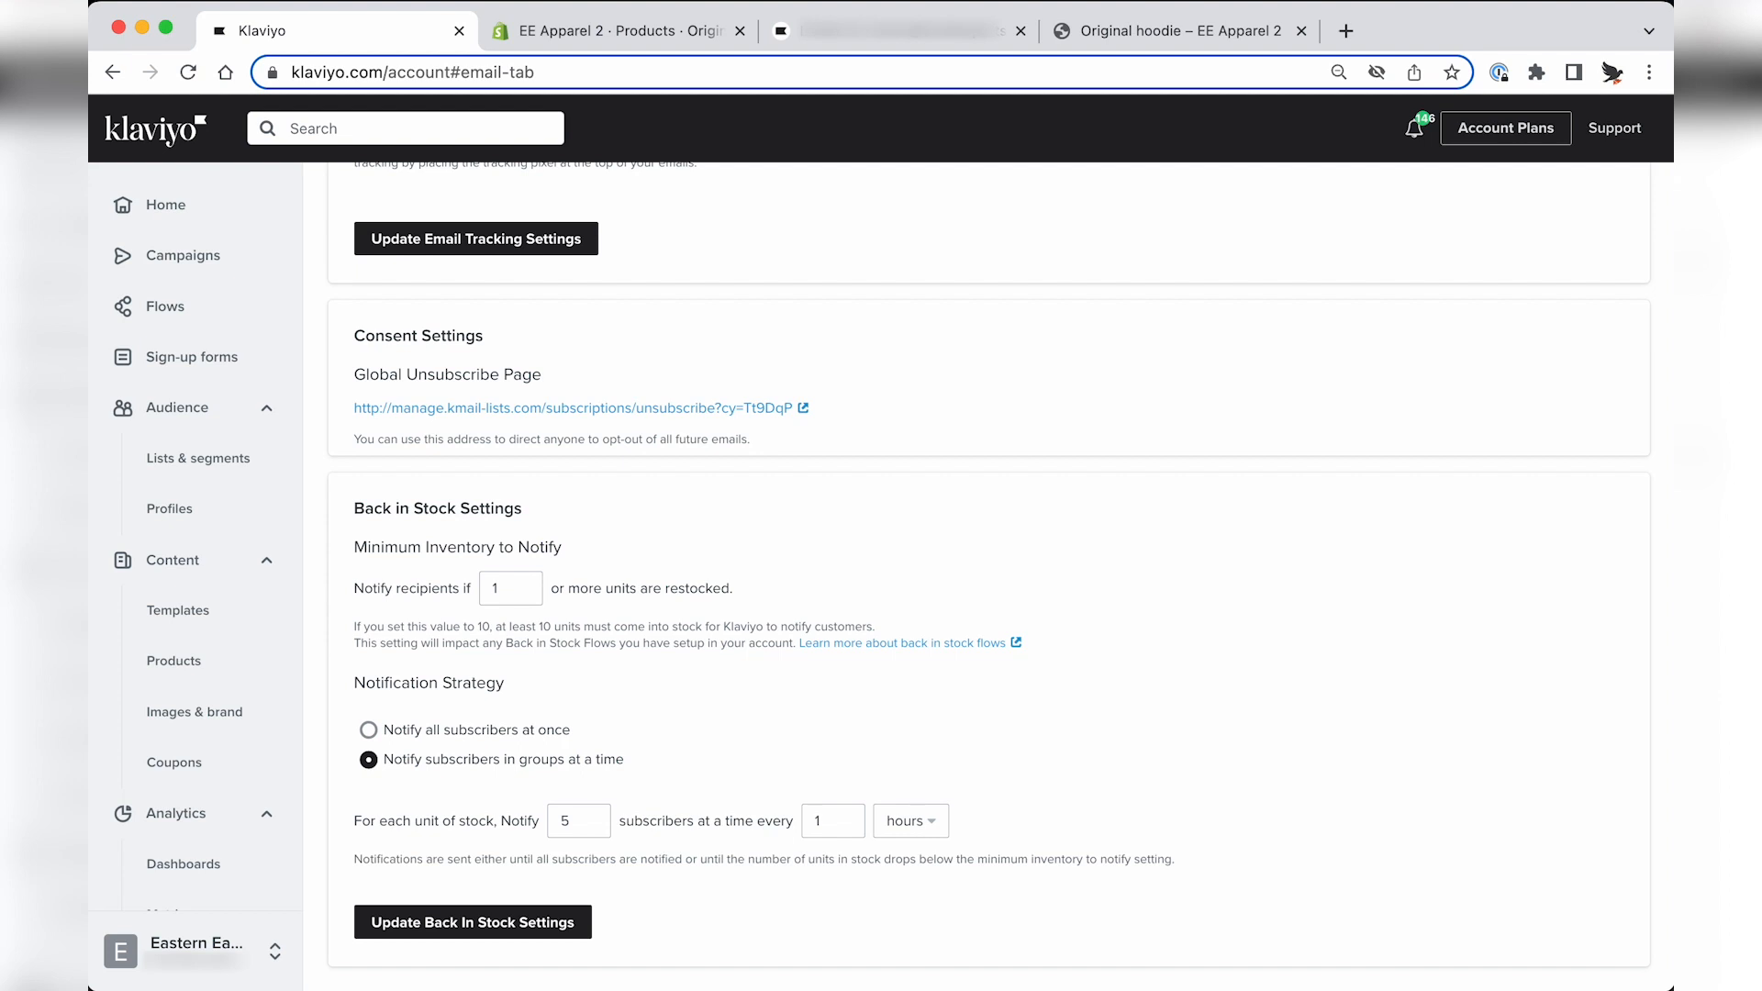
{"action": "left_click", "coordinate": [585, 813]}
{"action": "left_click", "coordinate": [827, 822]}
{"action": "left_click", "coordinate": [537, 929]}
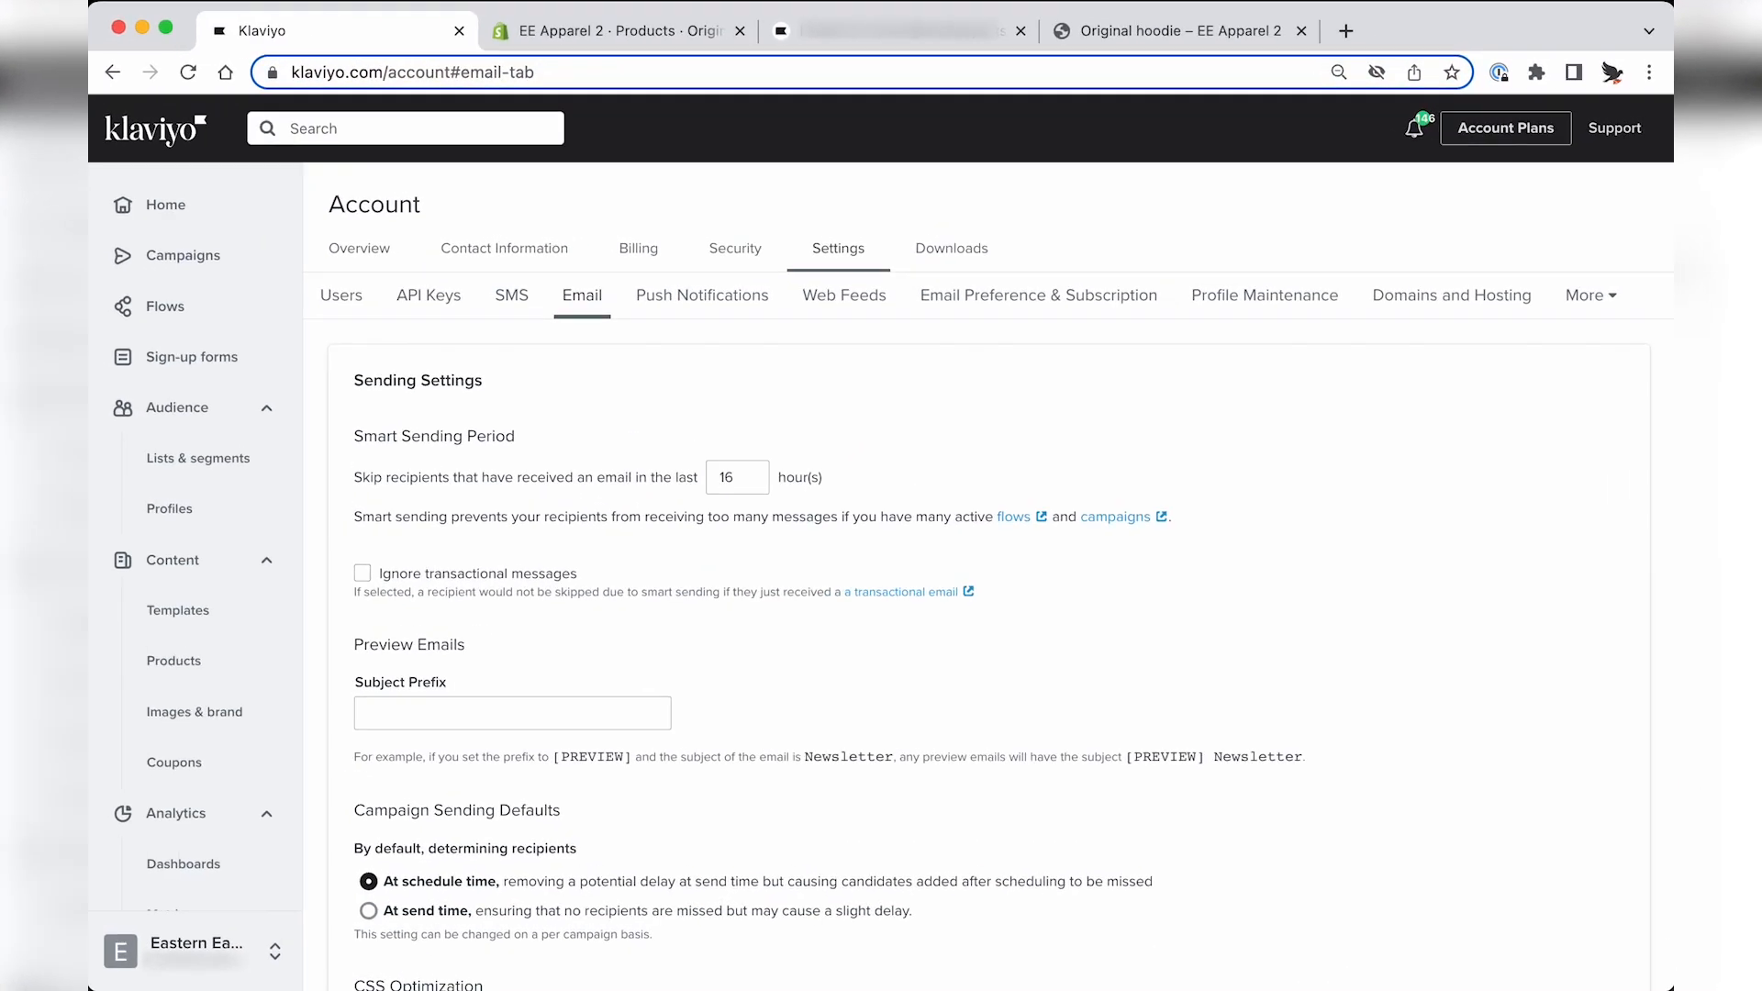
Start a new scheduled Back in Stock report, choose the Back in Stock Performance and Revenue Report, and leave for Home without scheduling it.
{"action": "left_click", "coordinate": [1587, 294]}
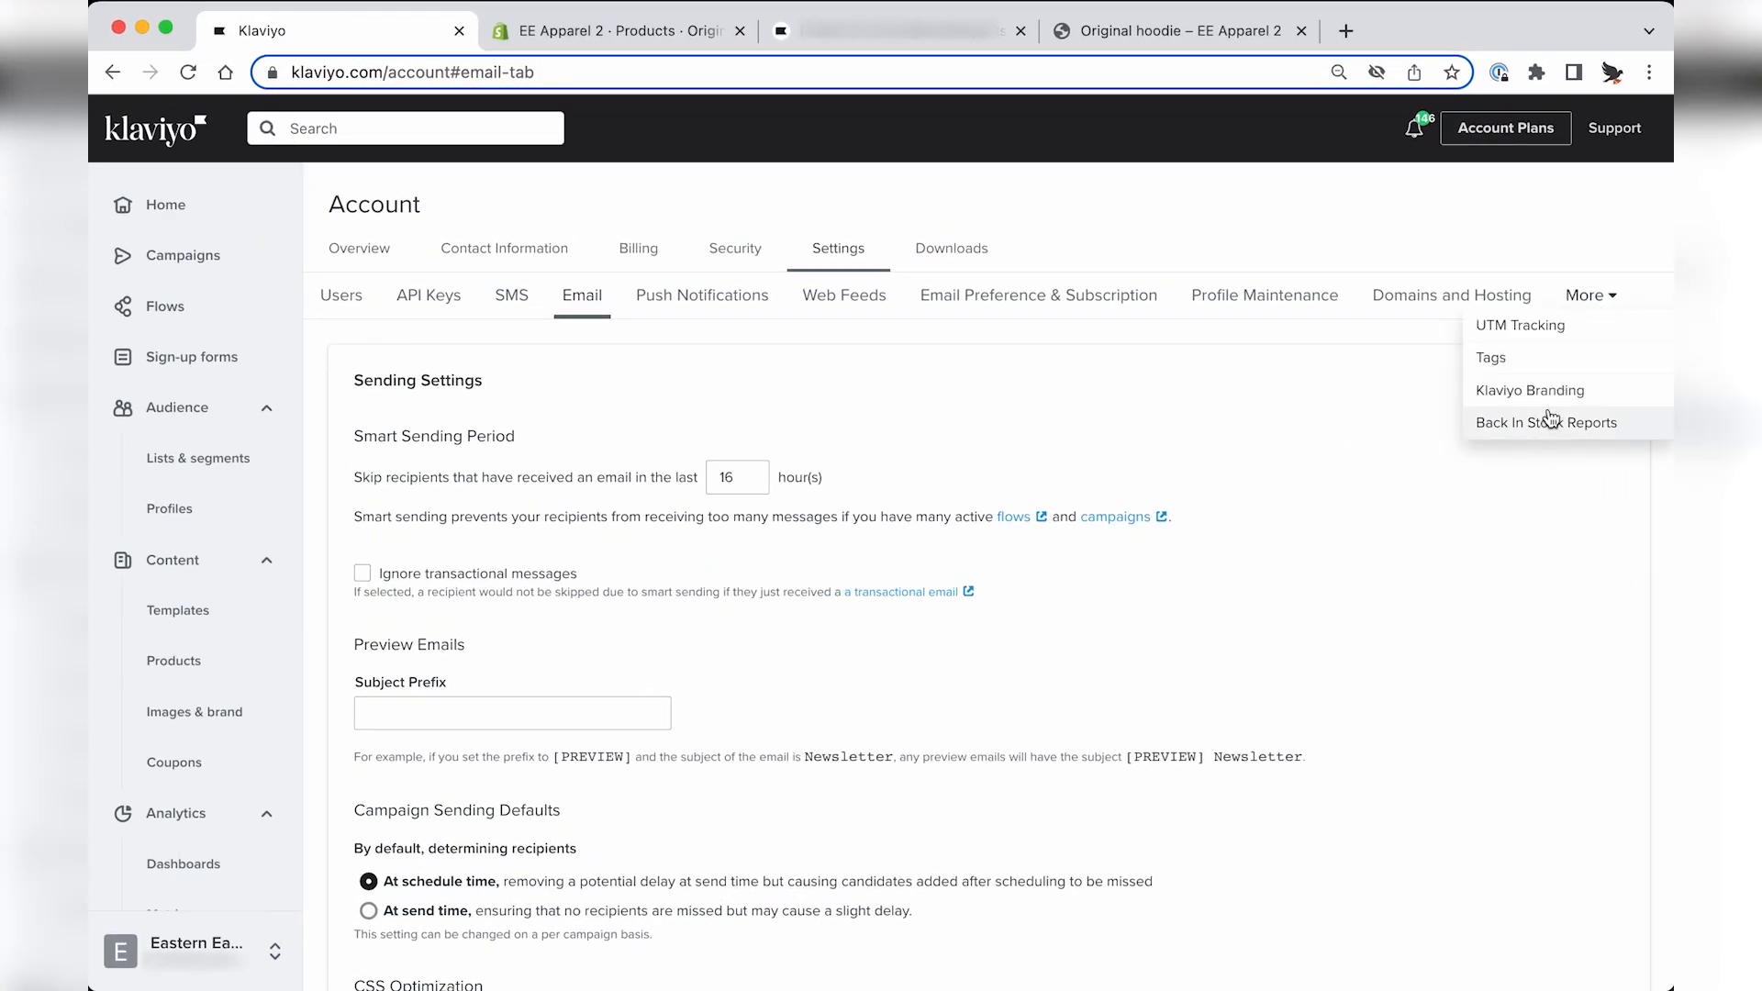
{"action": "left_click", "coordinate": [1546, 423]}
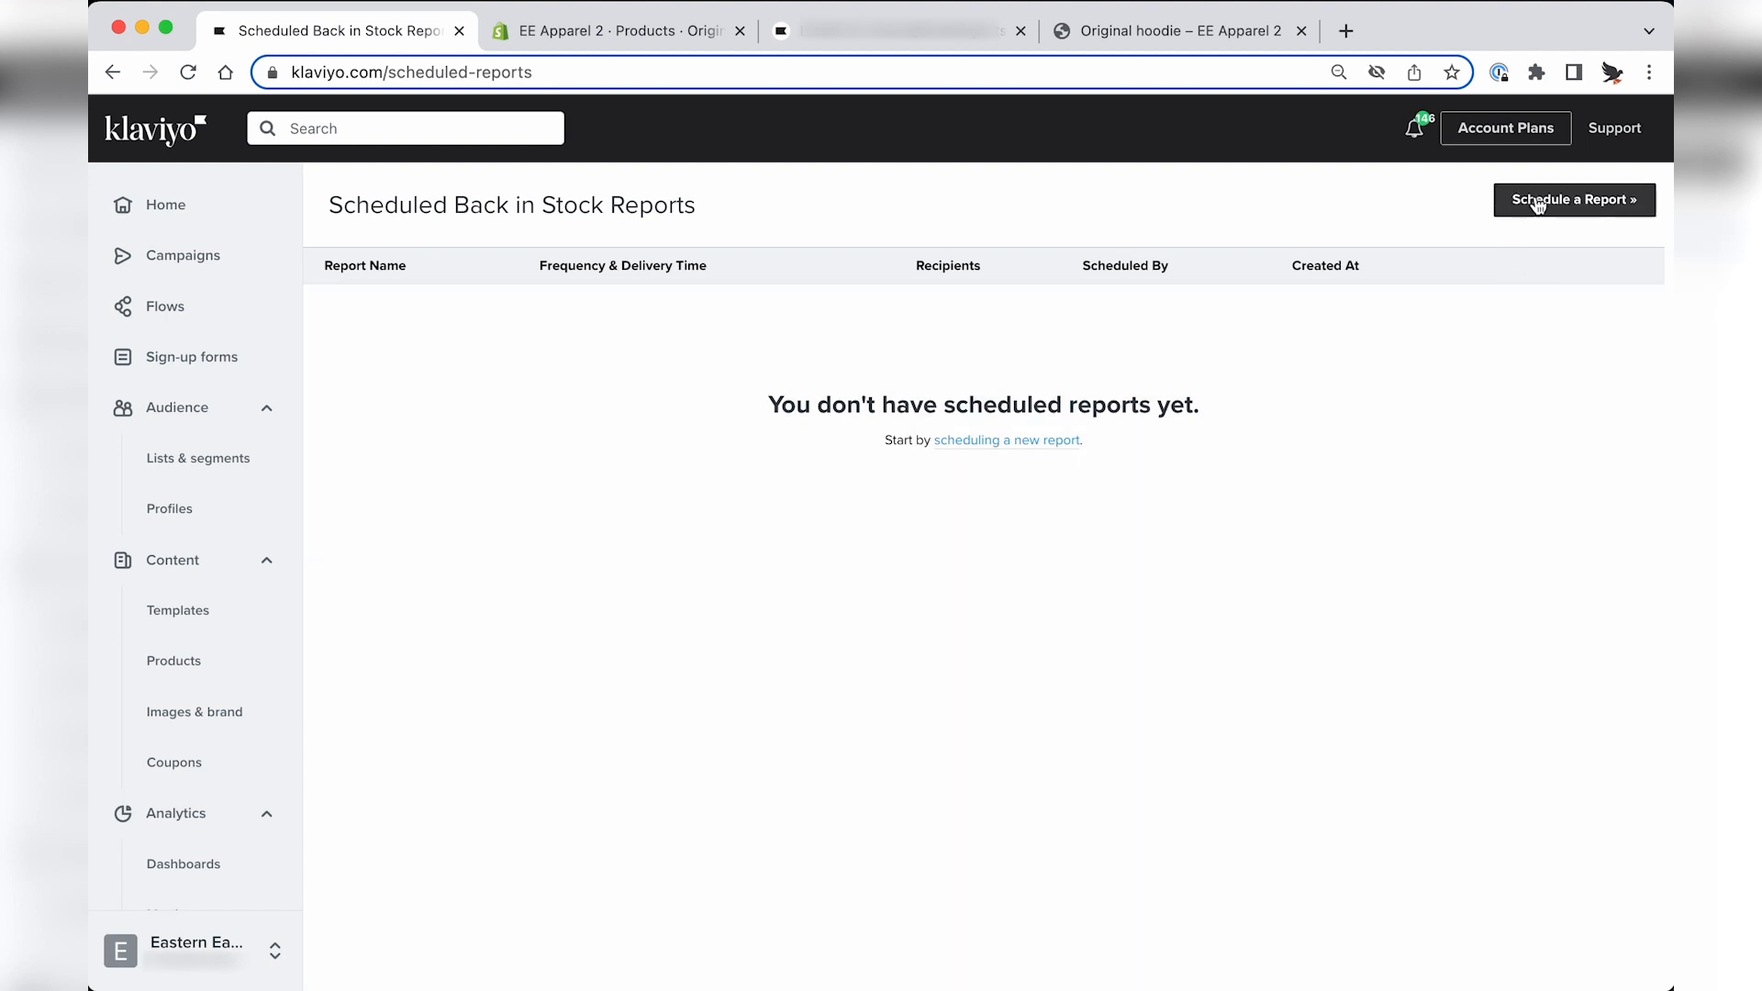
{"action": "left_click", "coordinate": [1573, 199]}
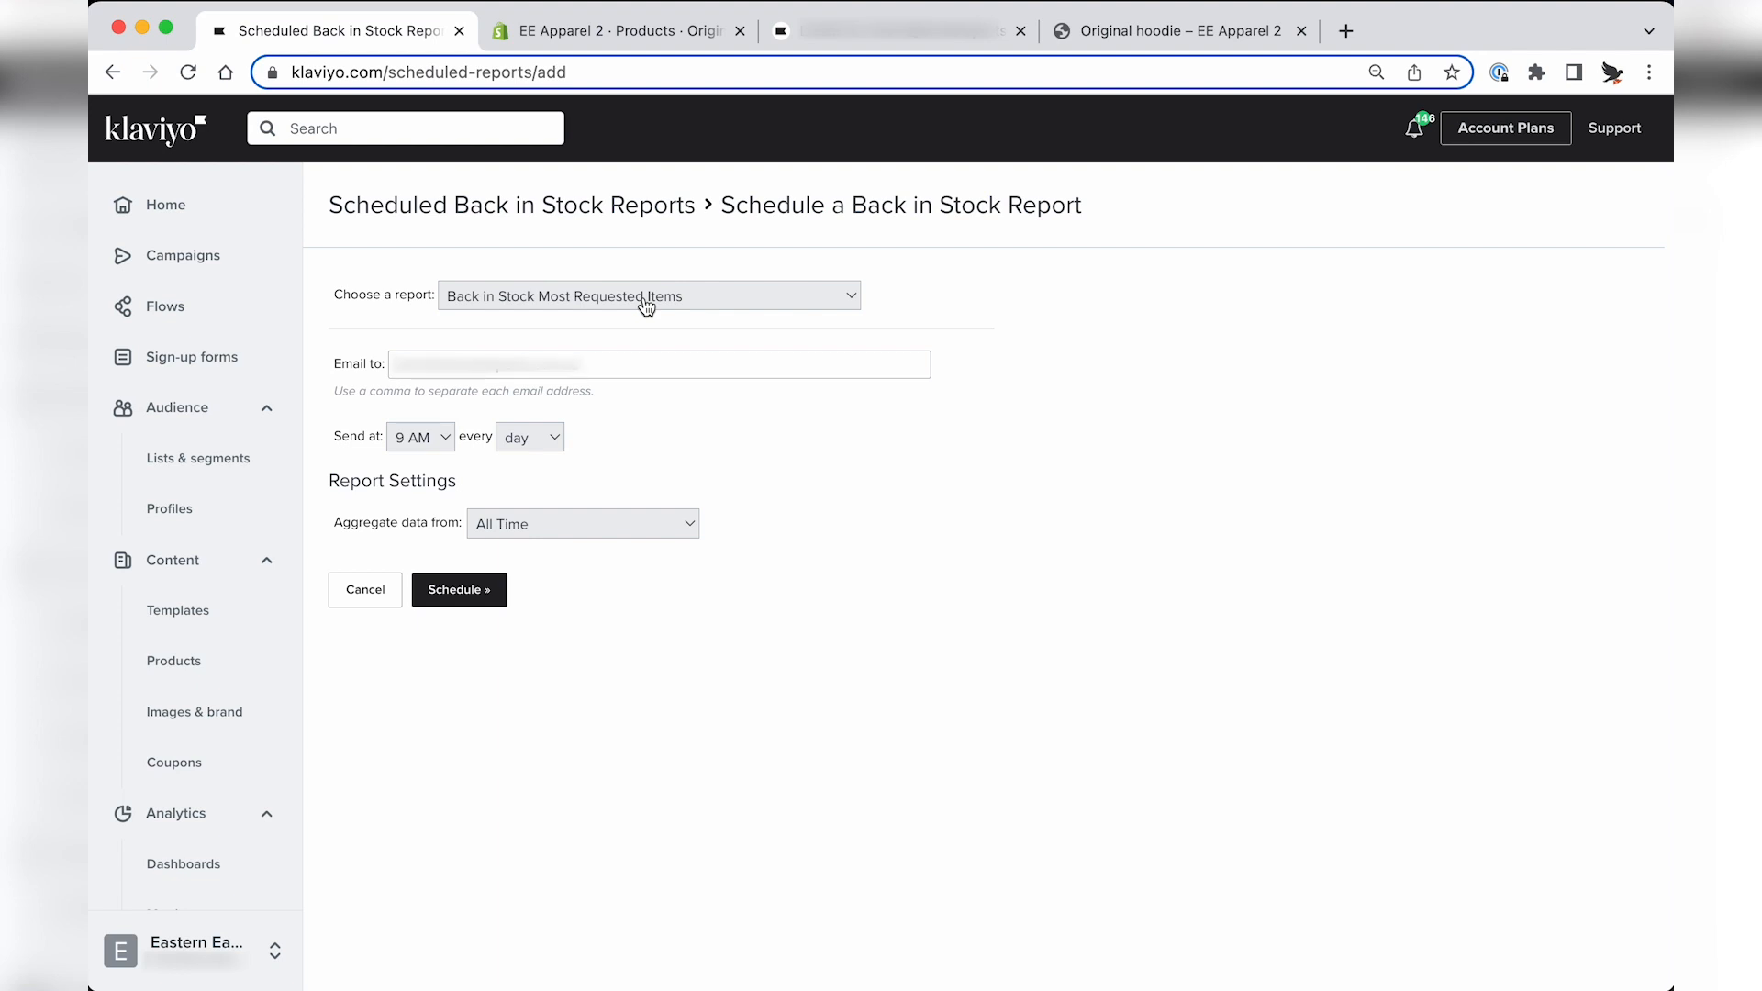
{"action": "left_click", "coordinate": [643, 298]}
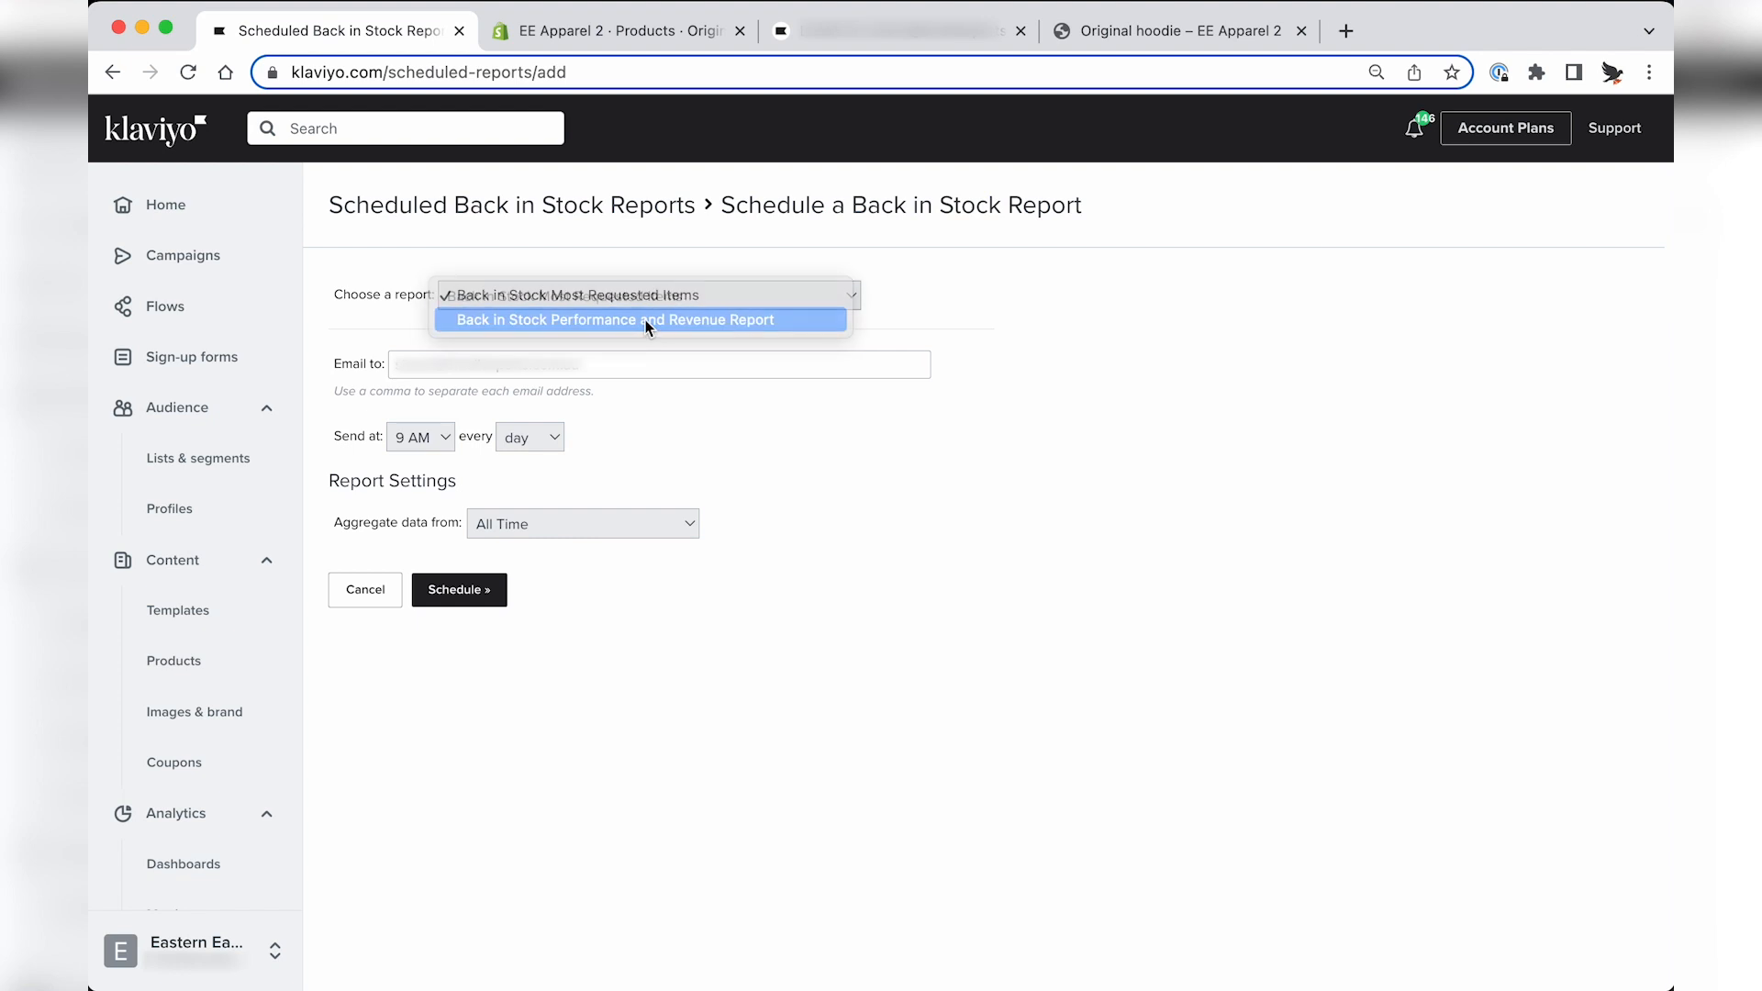
{"action": "left_click", "coordinate": [649, 323]}
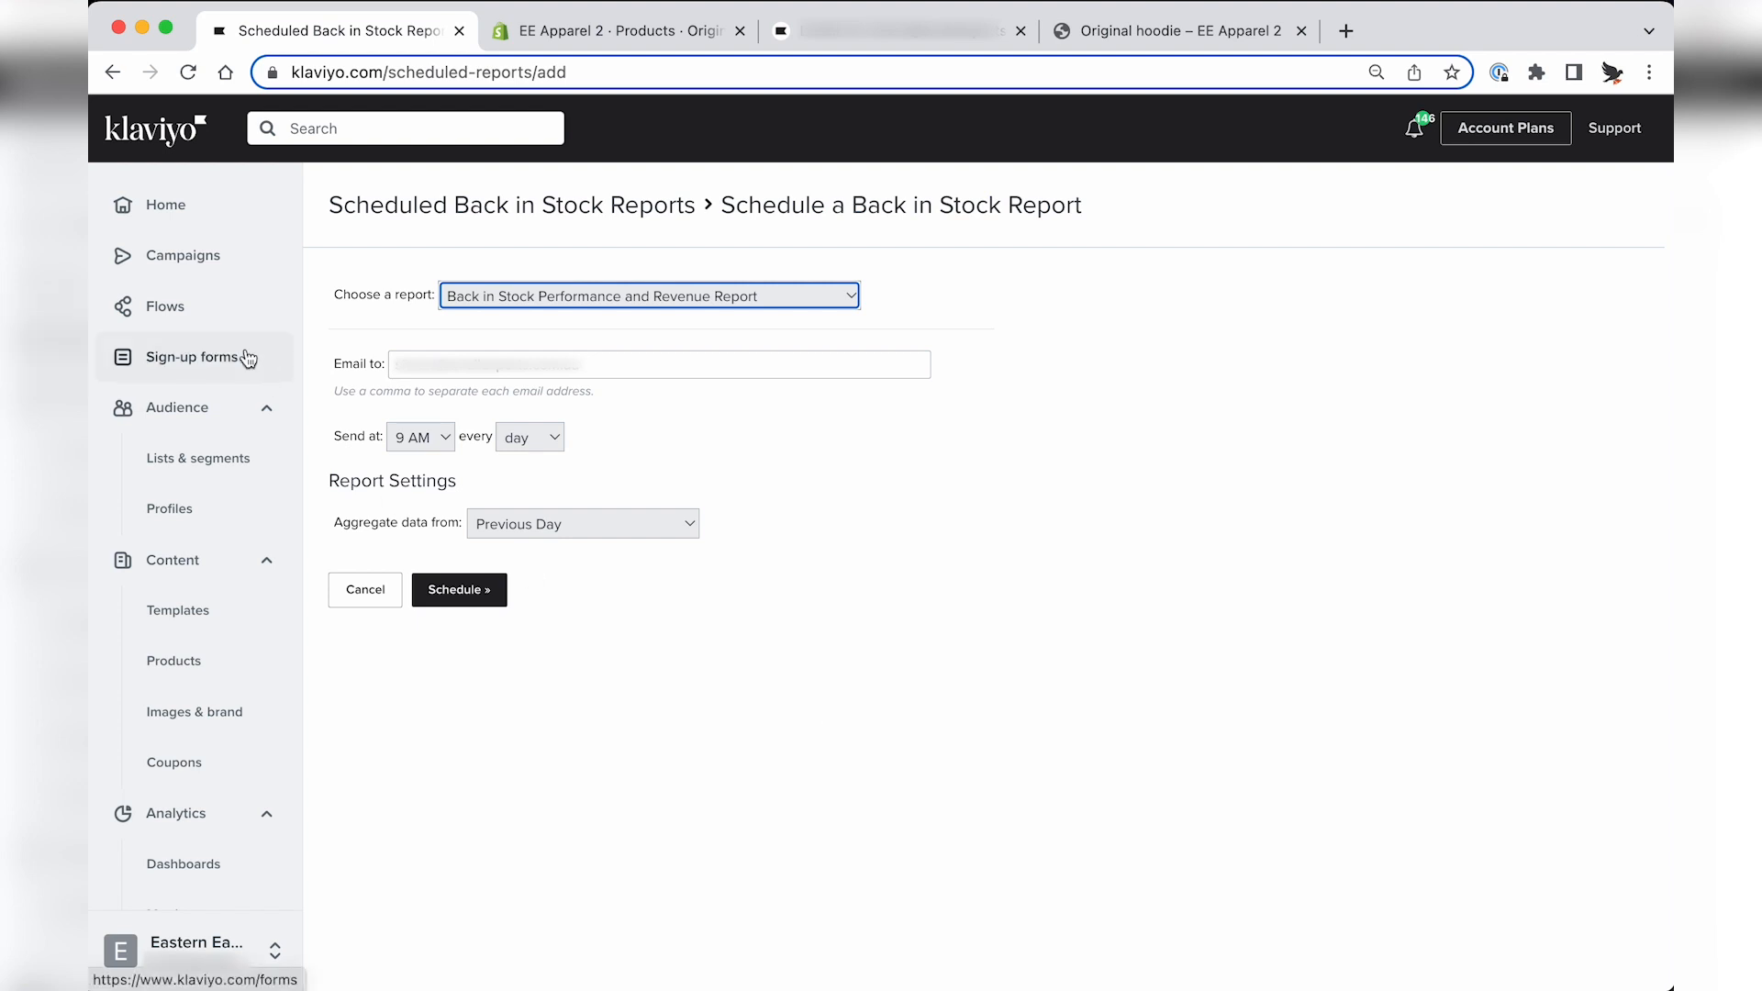
{"action": "left_click", "coordinate": [189, 209]}
Switch to the storefront's Original hoodie page and open its back-in-stock notification sign-up form.
{"action": "left_click", "coordinate": [1082, 44]}
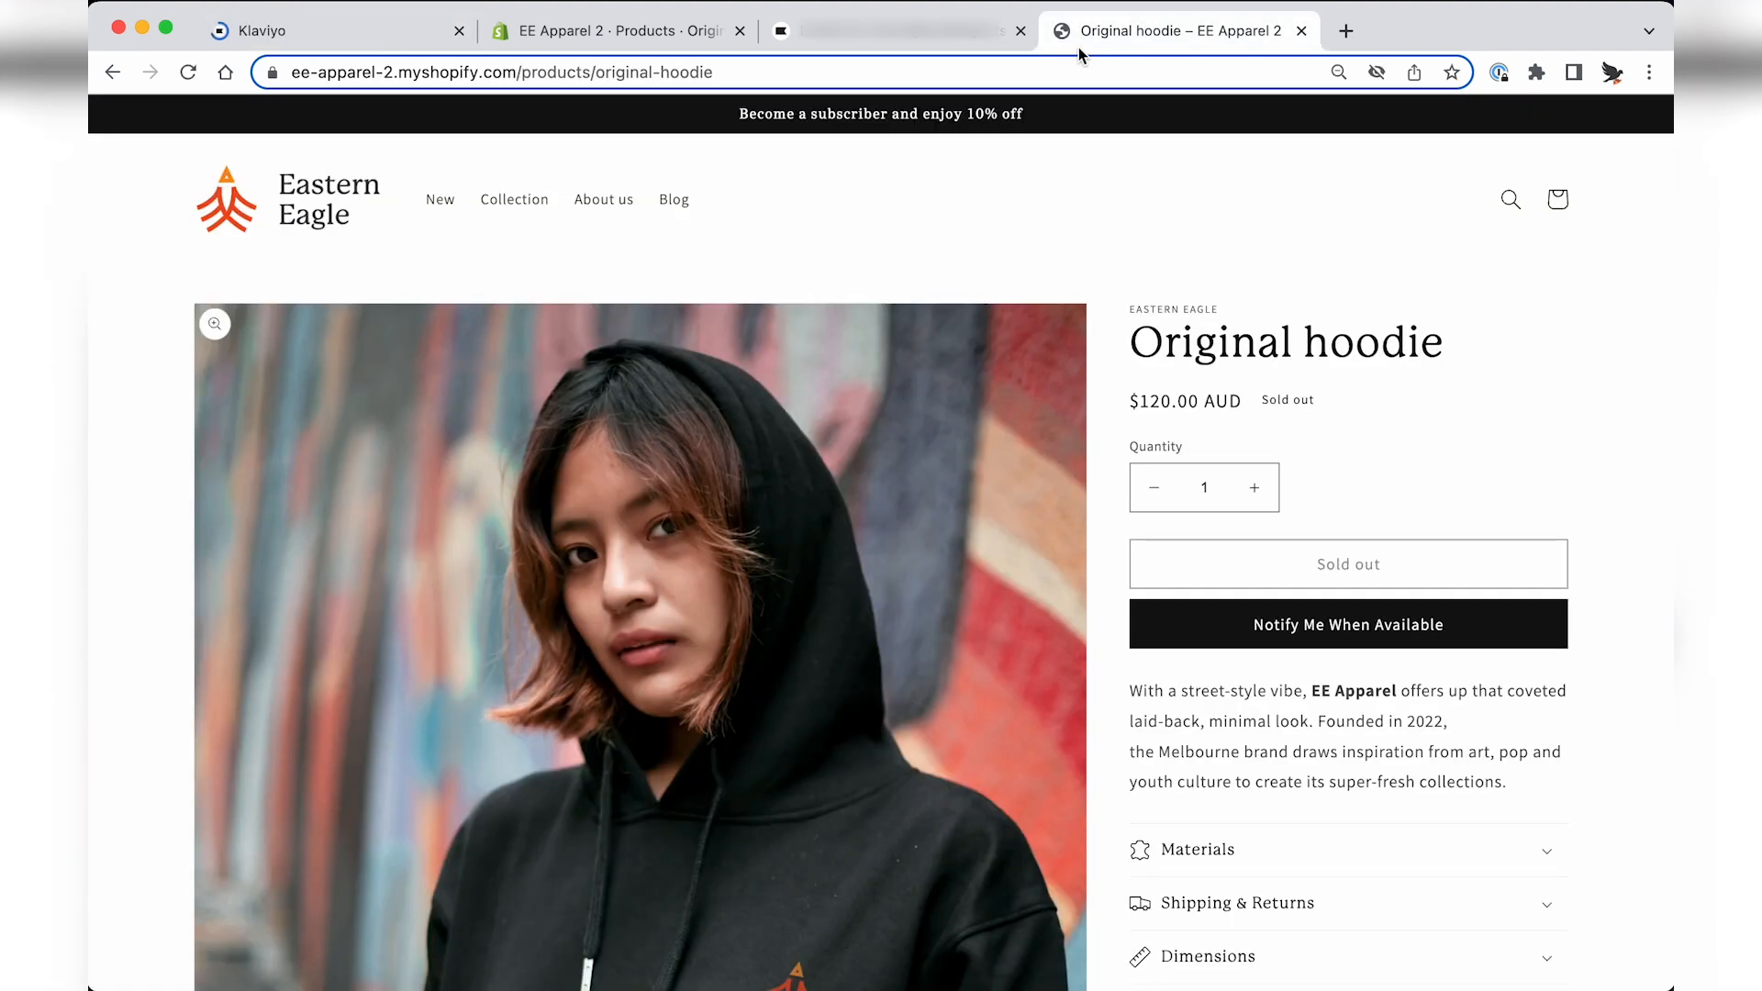
{"action": "left_click", "coordinate": [1301, 624]}
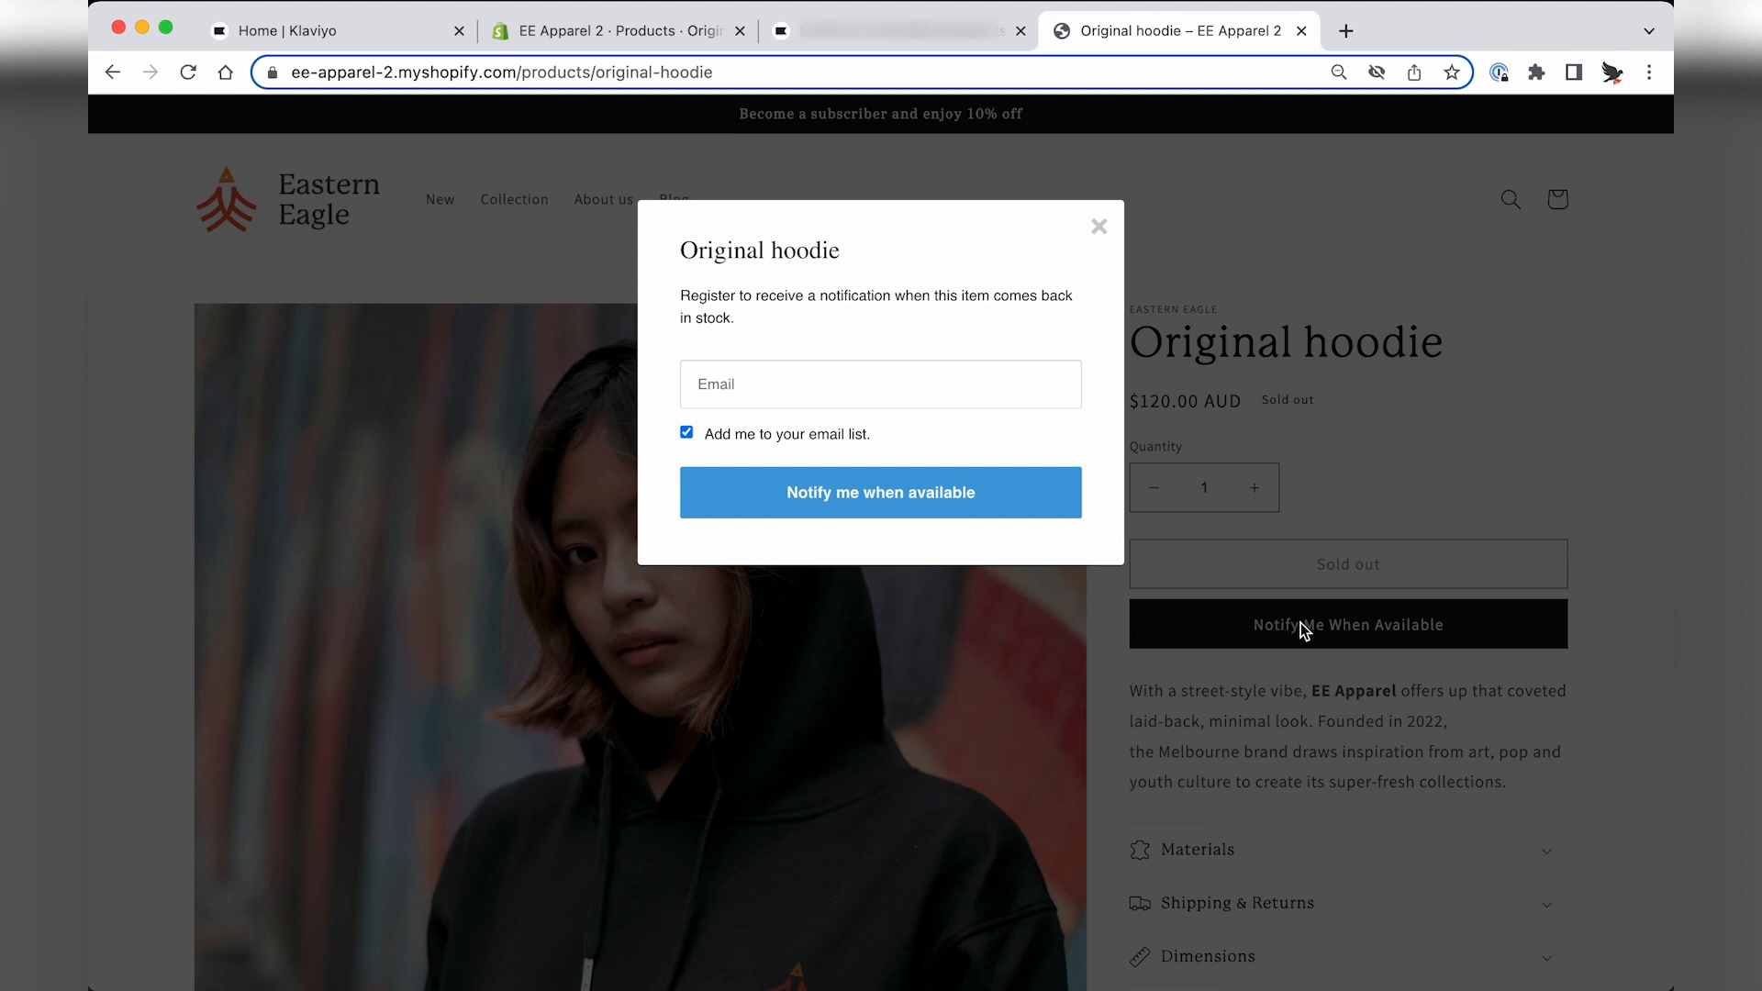